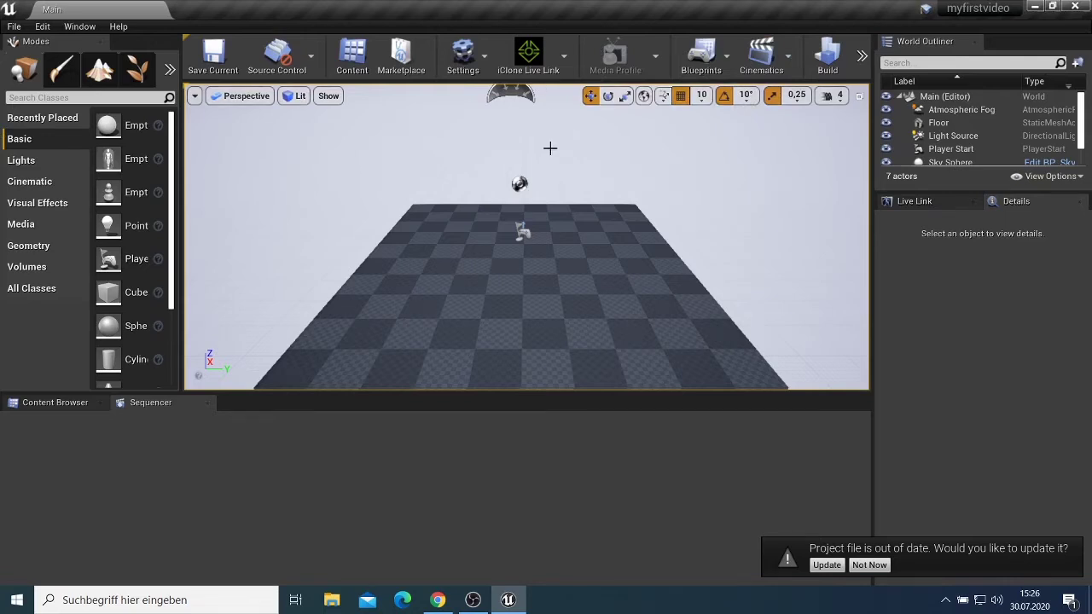
Minimize the myfirstvideo Unreal Editor window to reveal the Windows desktop.
left_click(1032, 8)
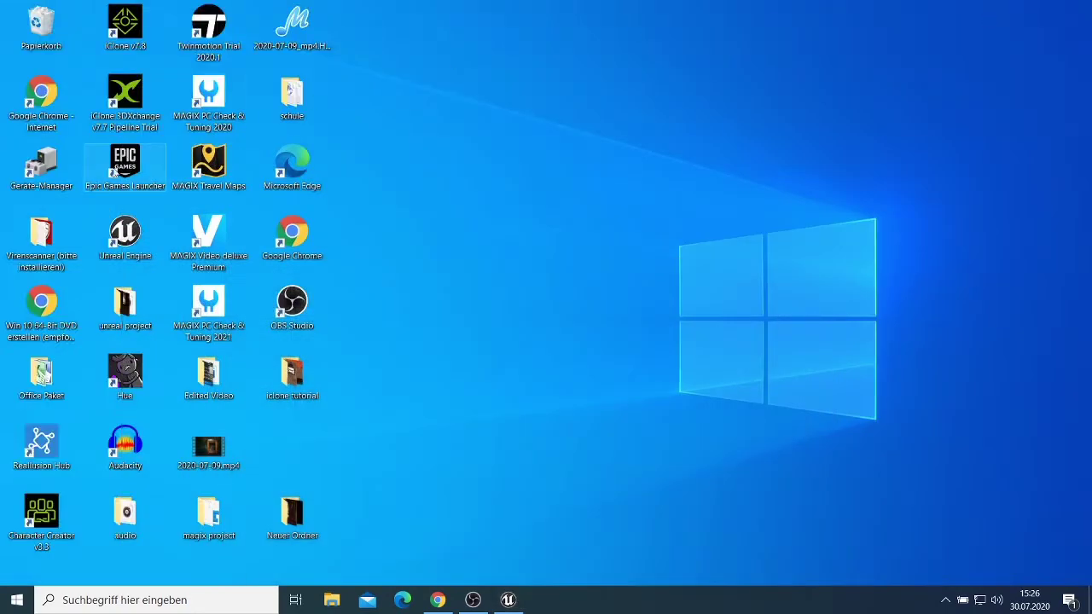
Launch the Epic Games Launcher from its desktop shortcut and let the Unreal Engine page load.
double_click(114, 171)
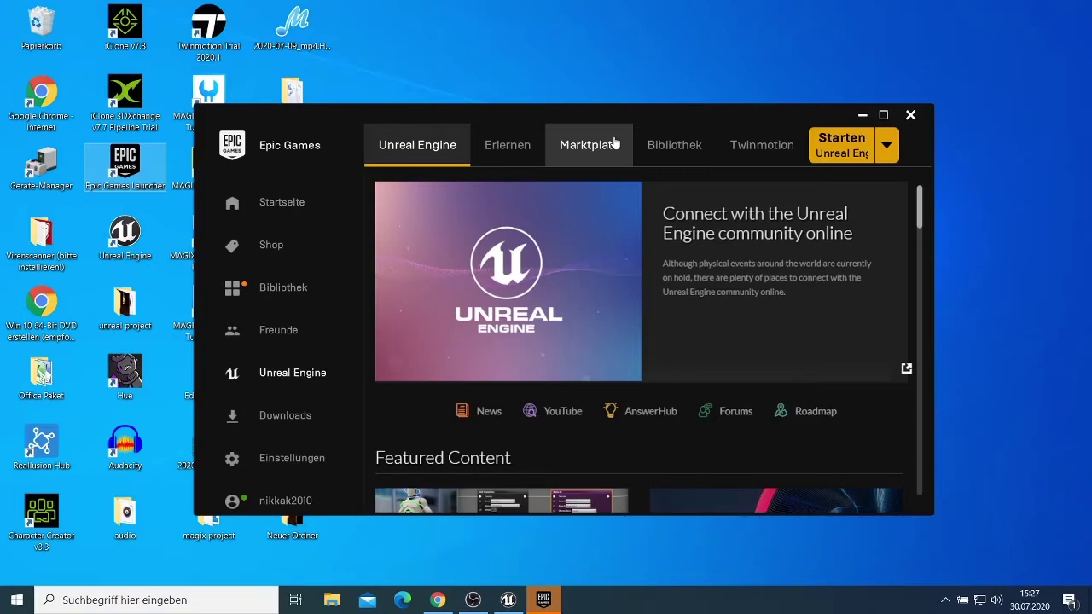
Browse the Library's projects and vault, including the four 4.24 projects such as myfirstvideo.
left_click(680, 164)
scroll(531, 338, "down", 2)
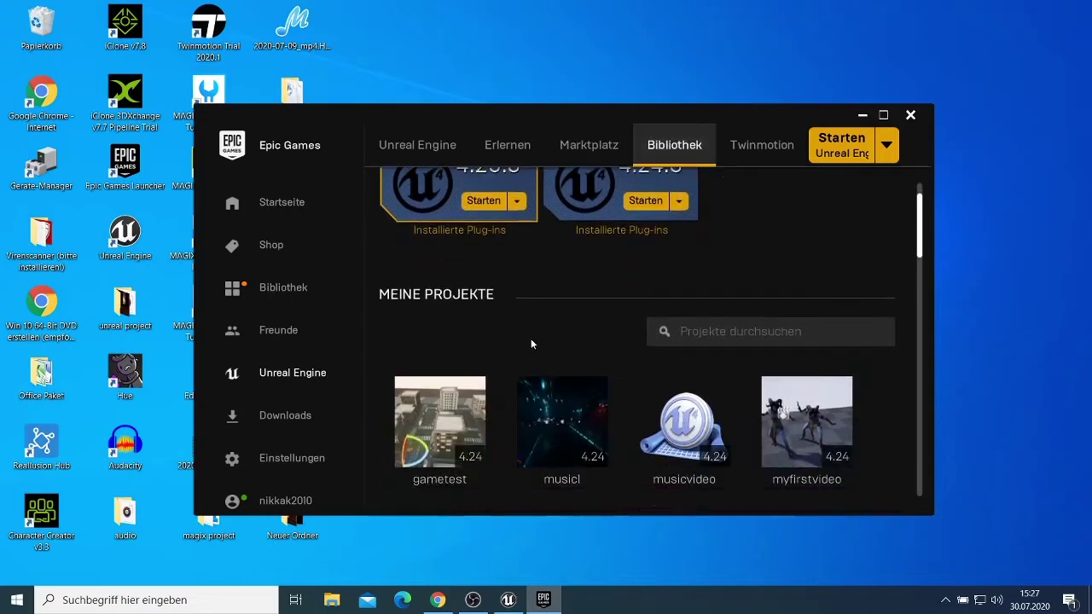
scroll(530, 343, "down", 5)
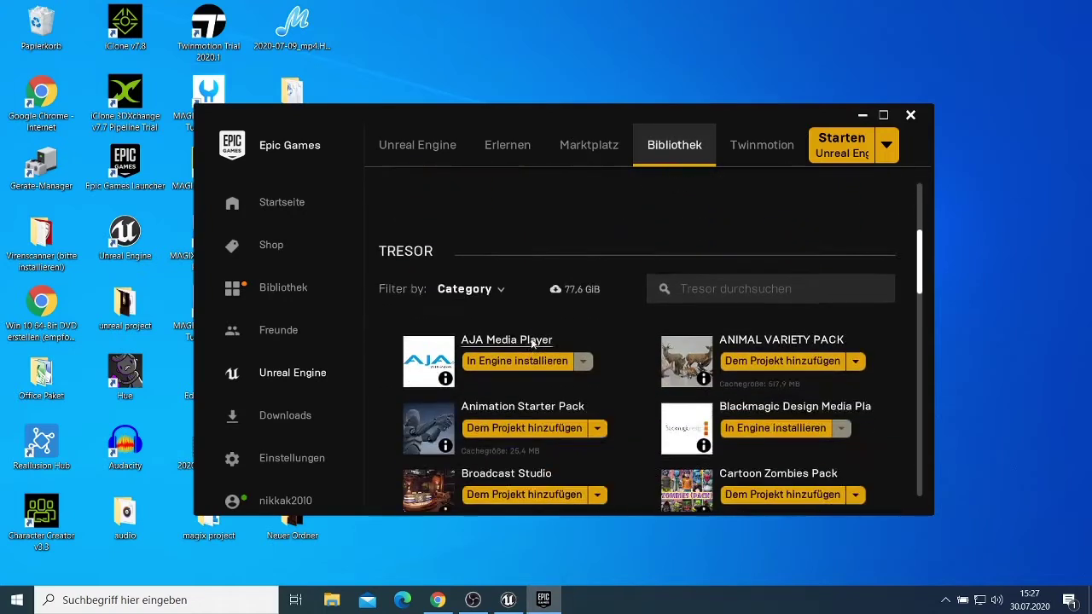
scroll(532, 342, "down", 1)
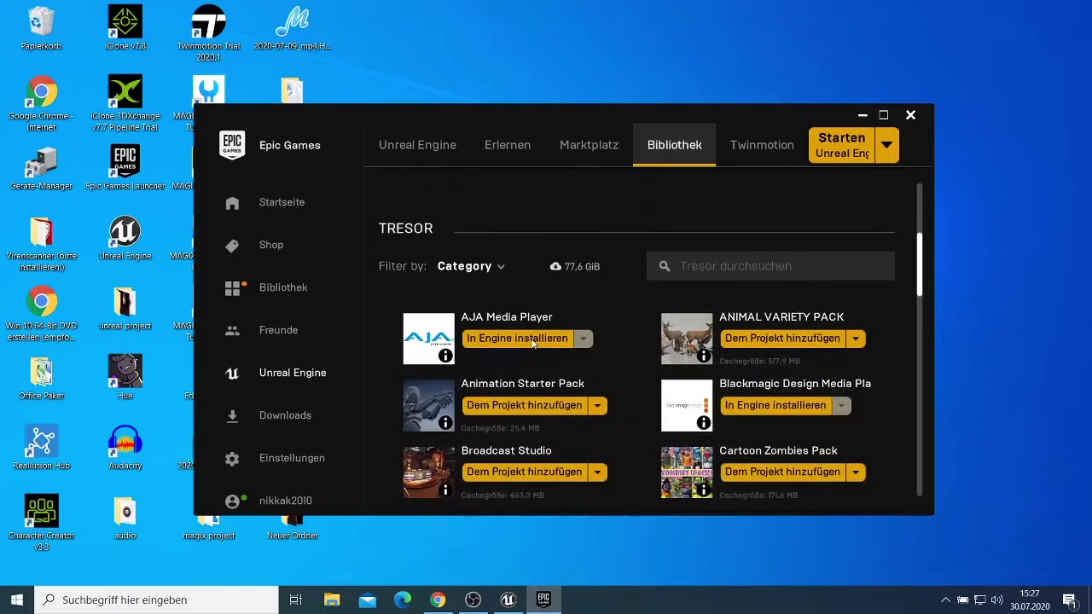
scroll(533, 343, "down", 3)
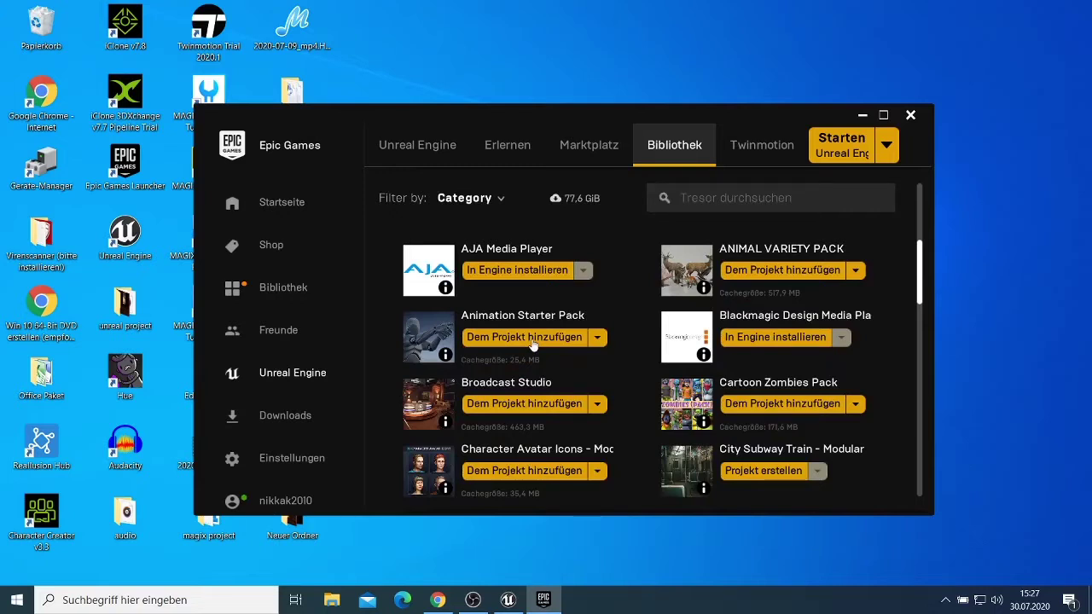
scroll(532, 344, "up", 5)
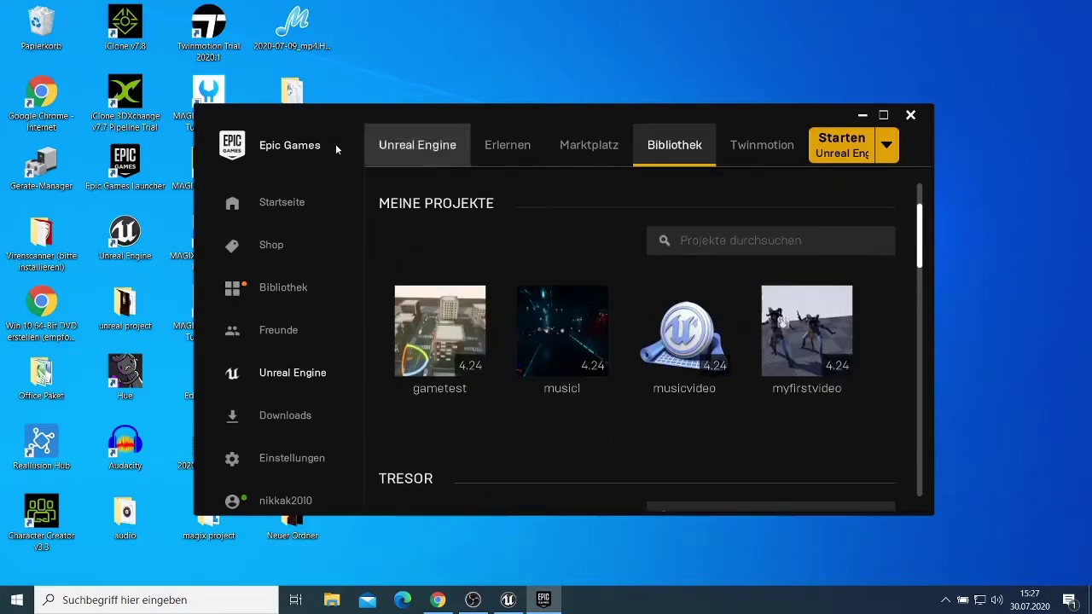
Go to the Marketplace and scroll down to the Free For The Month products.
left_click(583, 162)
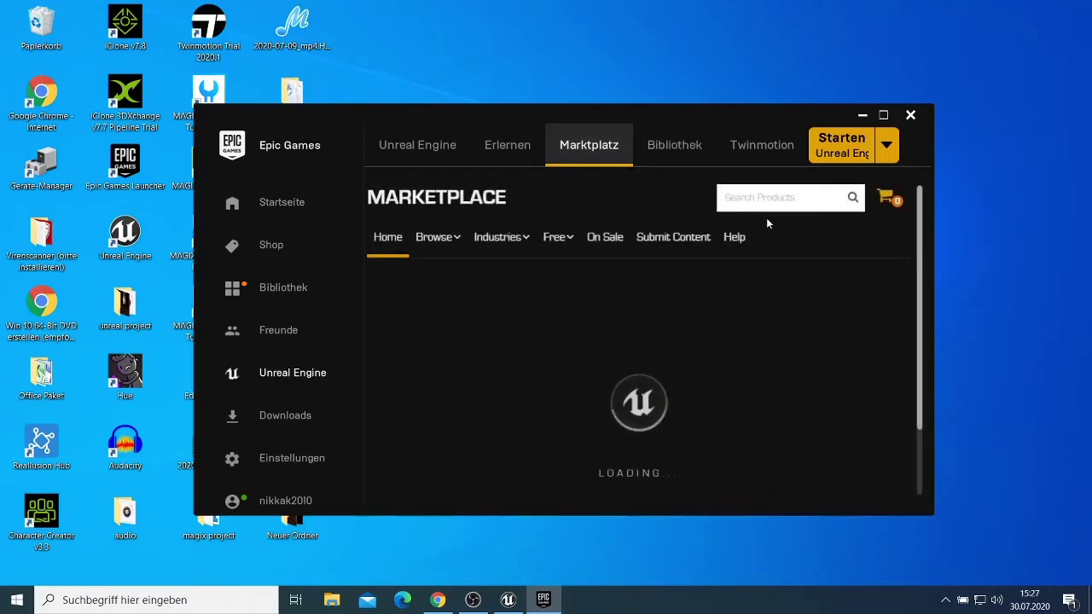
scroll(648, 418, "down", 5)
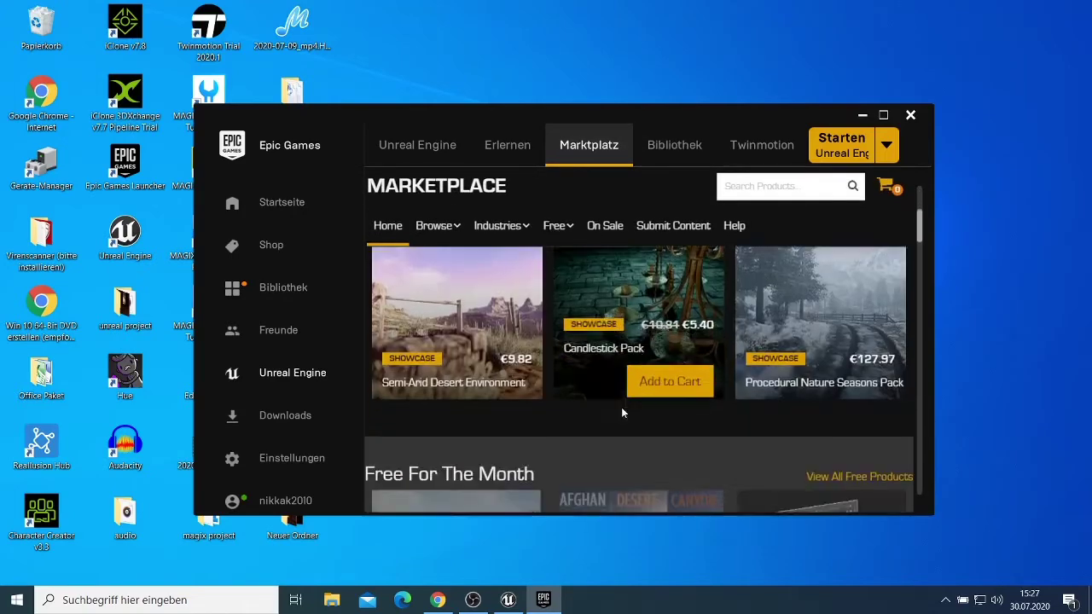
scroll(622, 413, "down", 2)
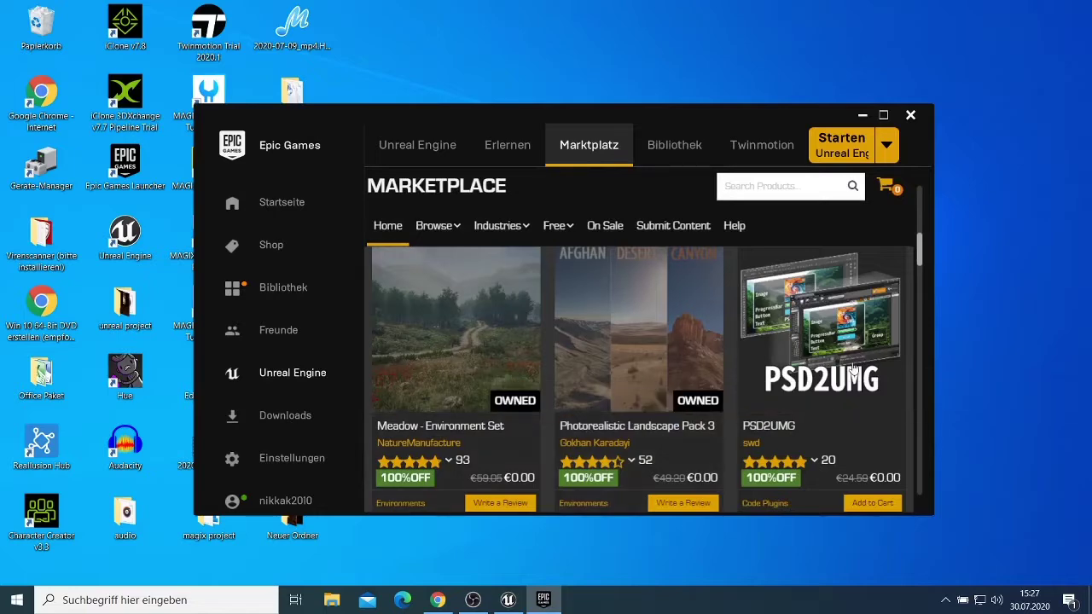
scroll(683, 256, "up", 3)
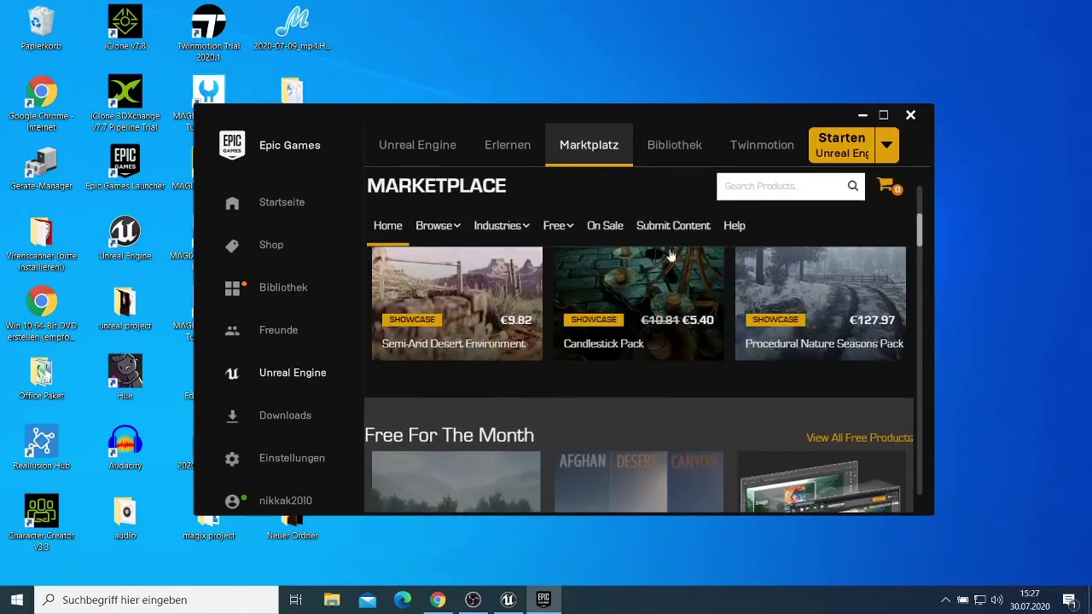
scroll(623, 298, "down", 1)
scroll(622, 298, "up", 1)
scroll(610, 327, "down", 3)
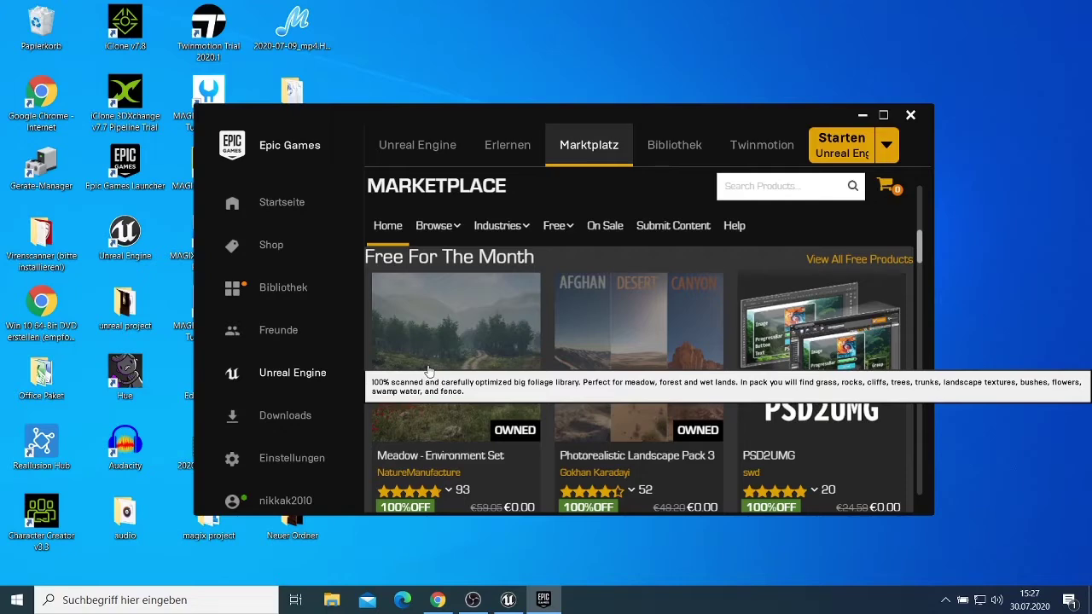
scroll(447, 379, "down", 2)
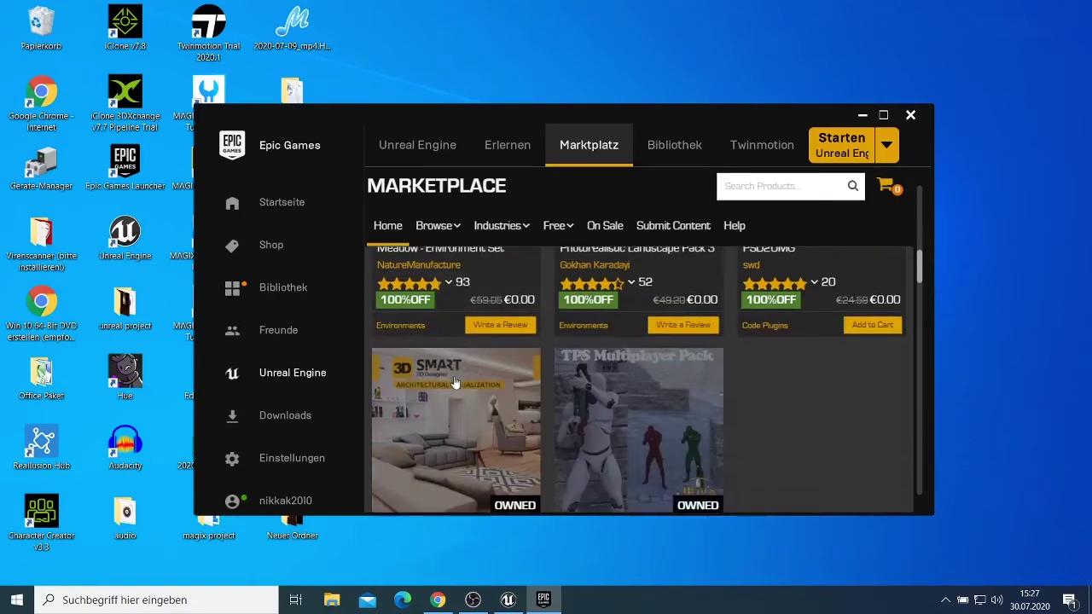
scroll(453, 383, "down", 4)
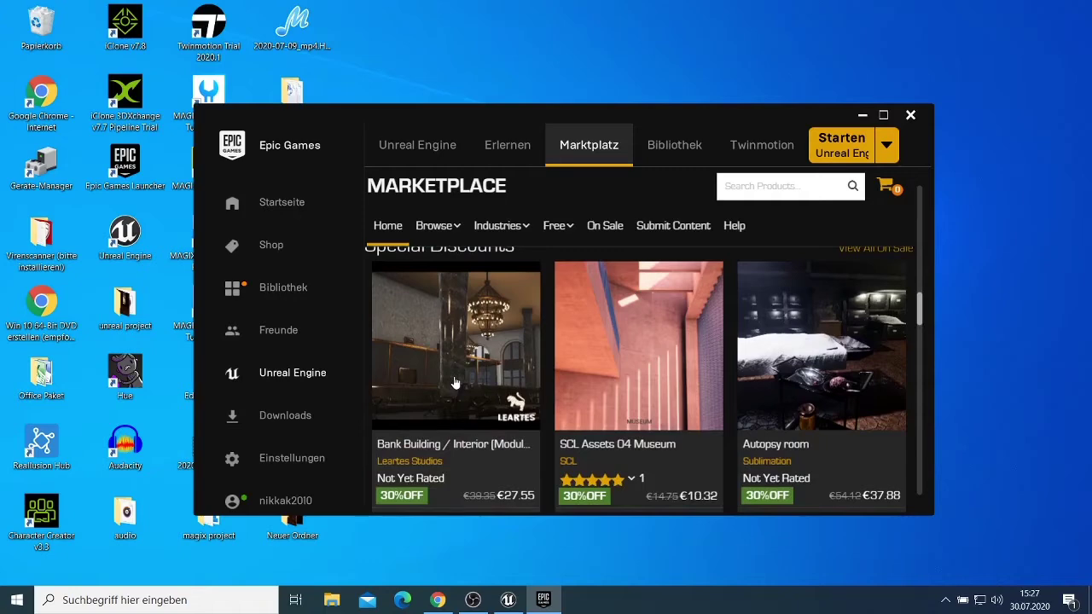
scroll(454, 383, "up", 5)
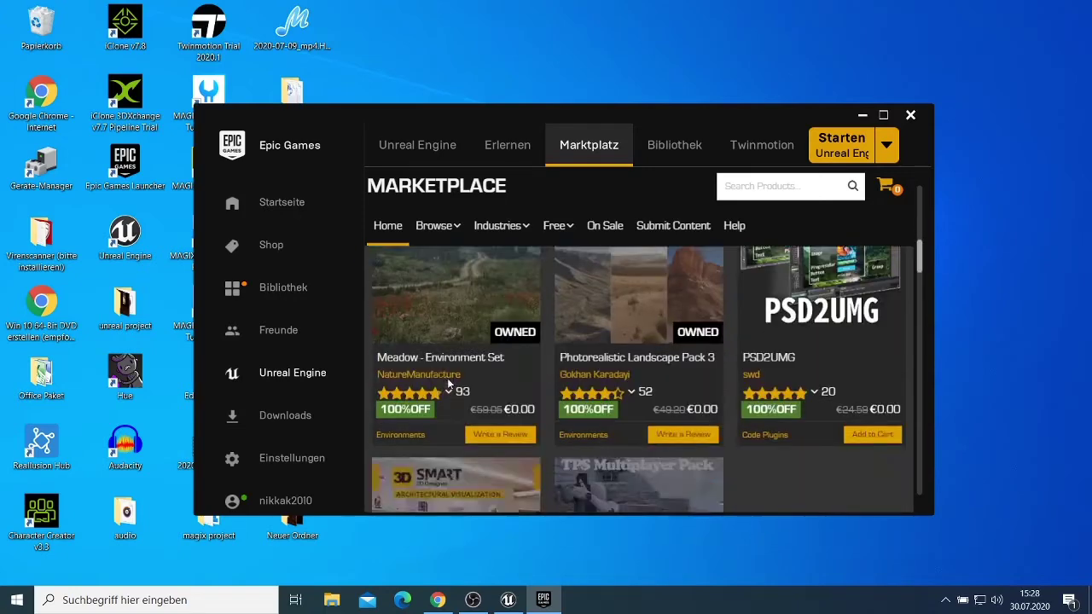
scroll(448, 383, "down", 1)
Glance at the 3D Smart interior pack, then review Photorealistic Landscape Pack 3's details.
left_click(460, 448)
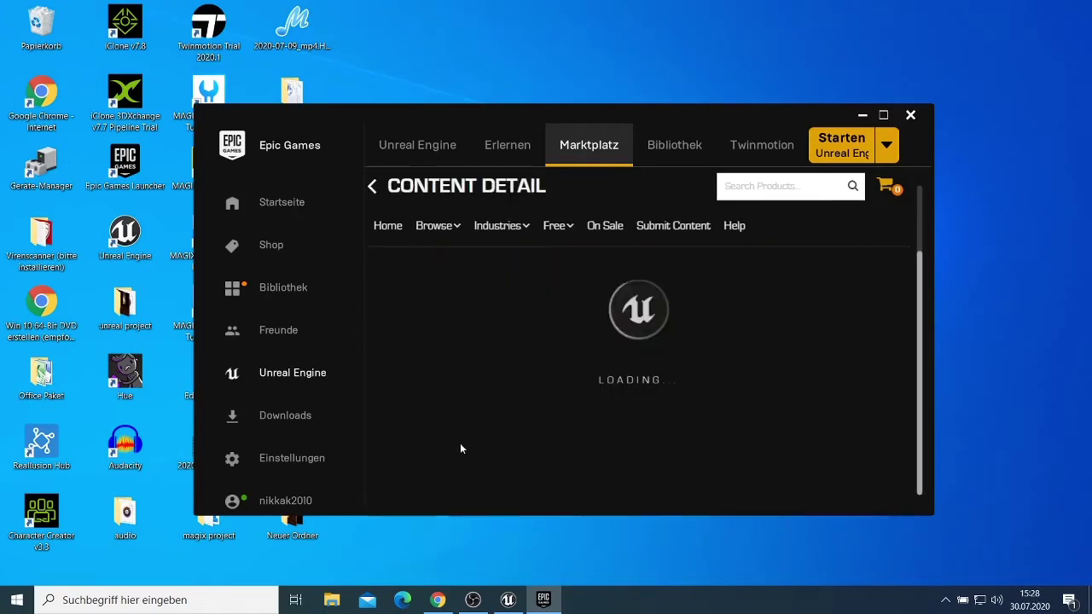
left_click(372, 188)
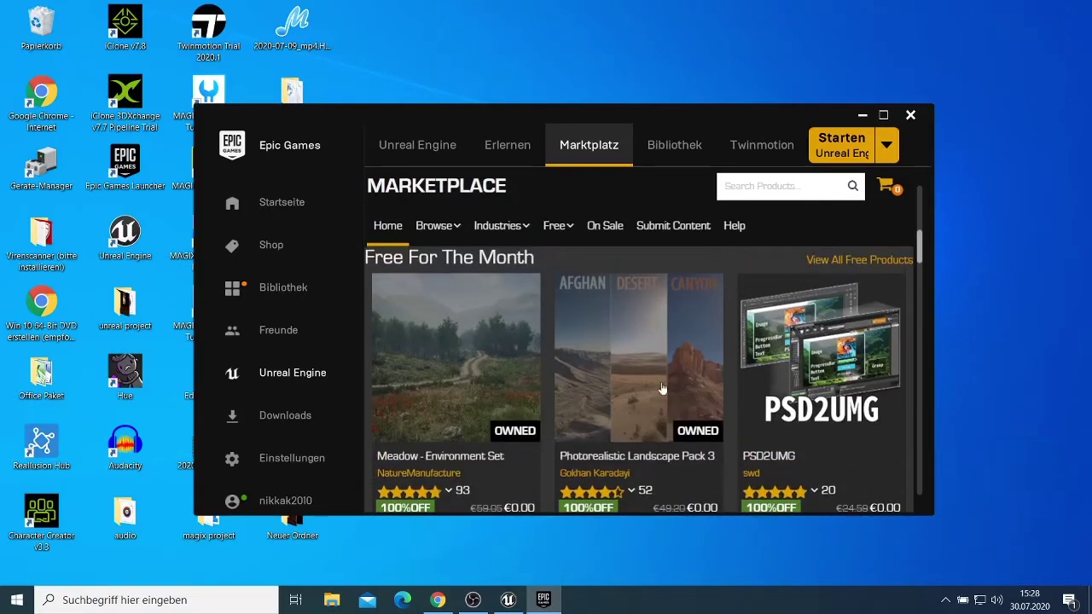
left_click(662, 388)
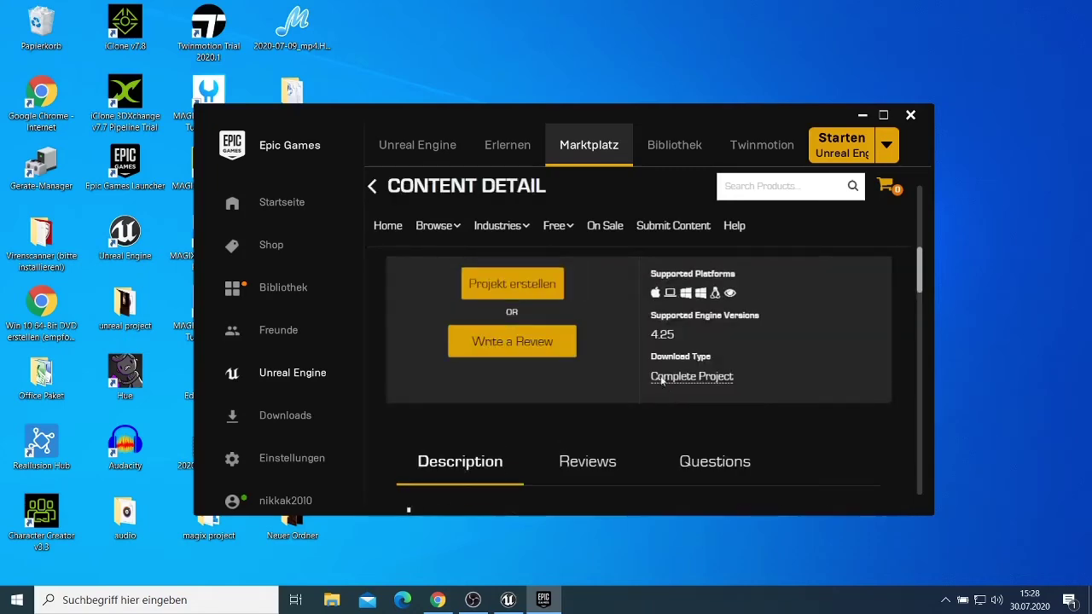
scroll(639, 357, "up", 5)
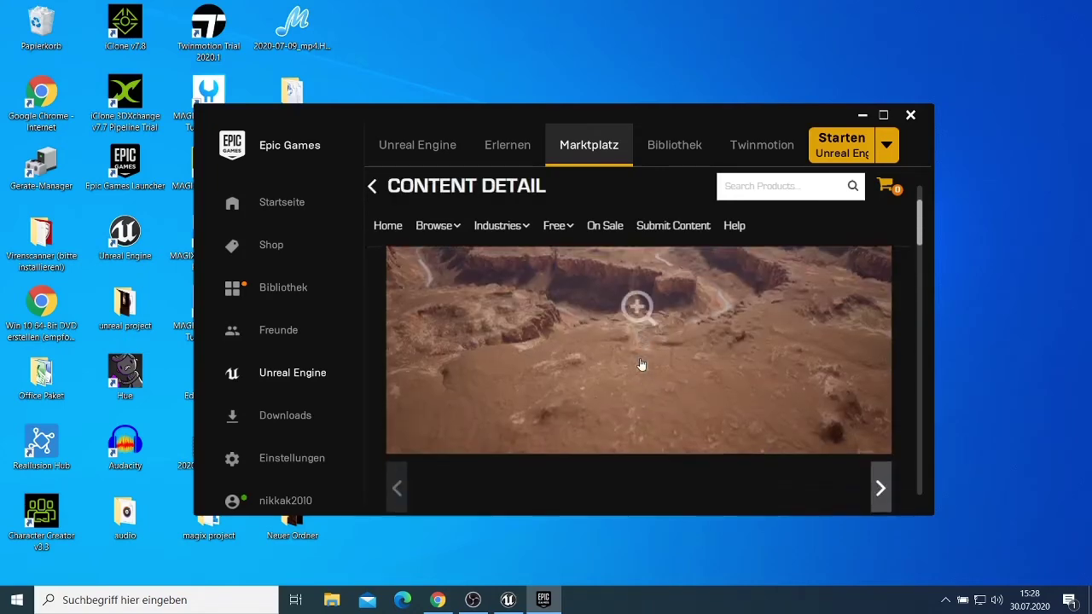
scroll(640, 357, "down", 5)
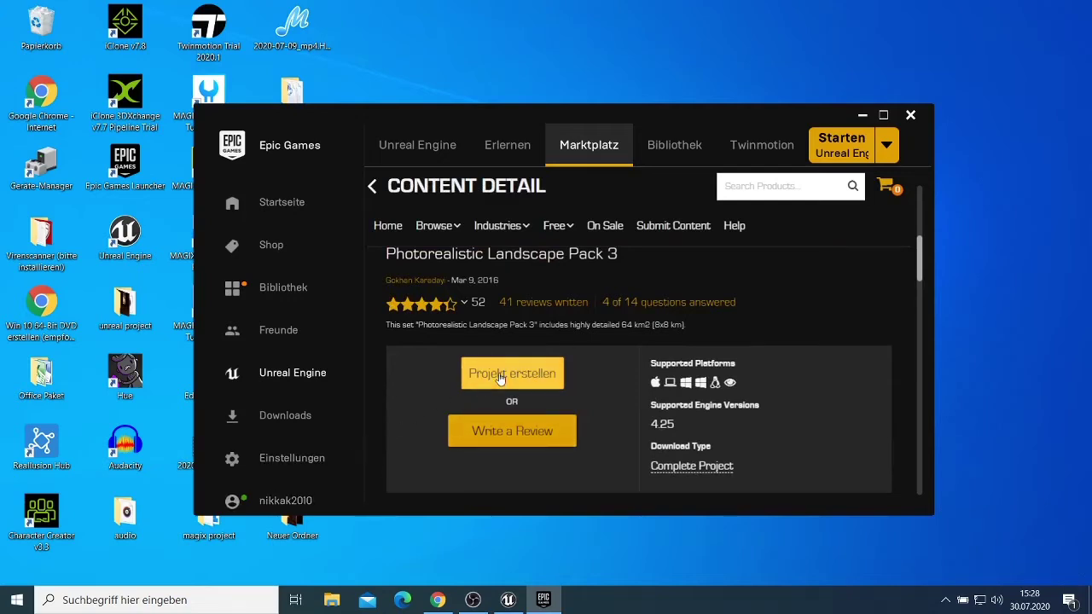
scroll(512, 389, "up", 3)
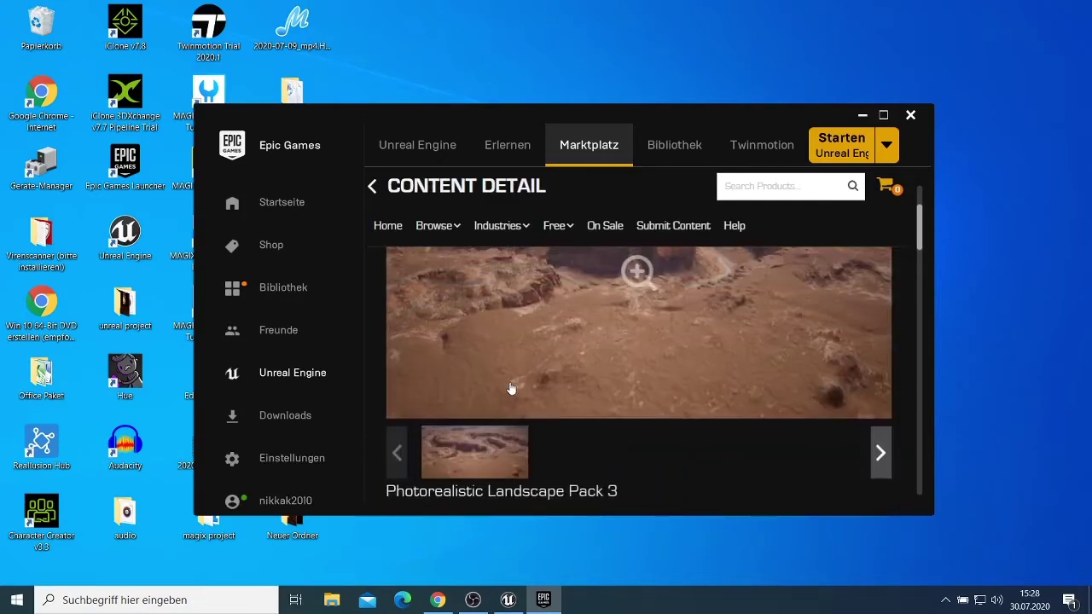
scroll(509, 385, "down", 3)
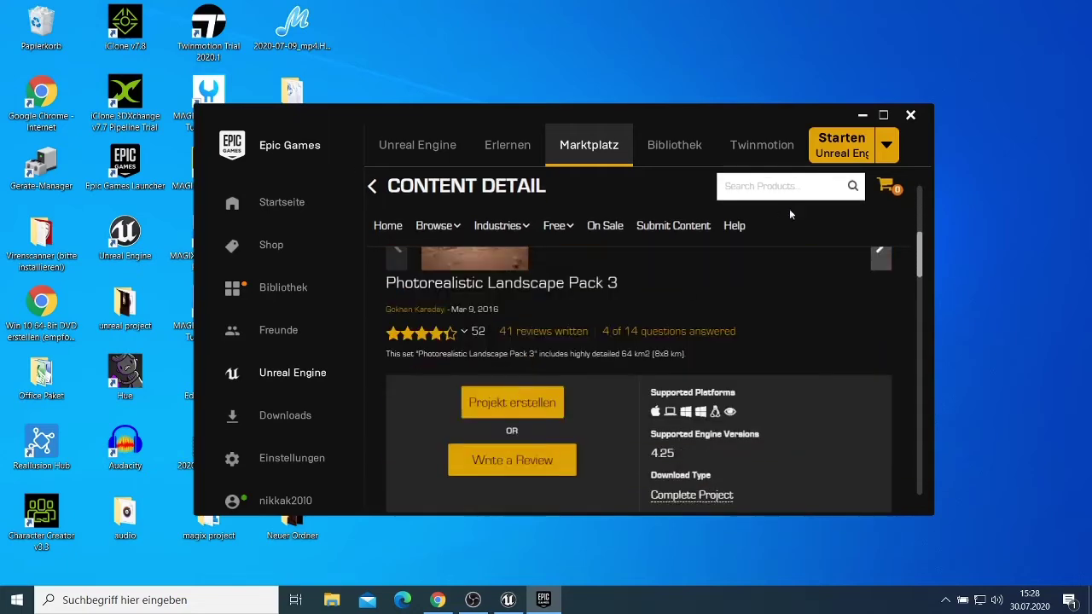
Return to the Marketplace home page and scroll to discounted packs like Old Japanese Train Station.
left_click(372, 186)
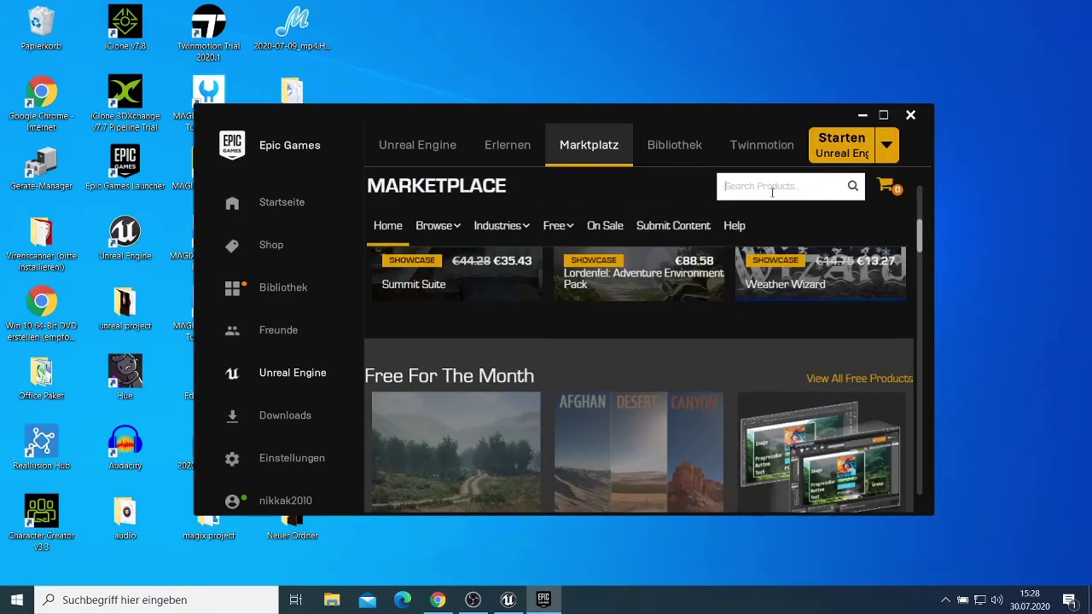
scroll(741, 305, "down", 3)
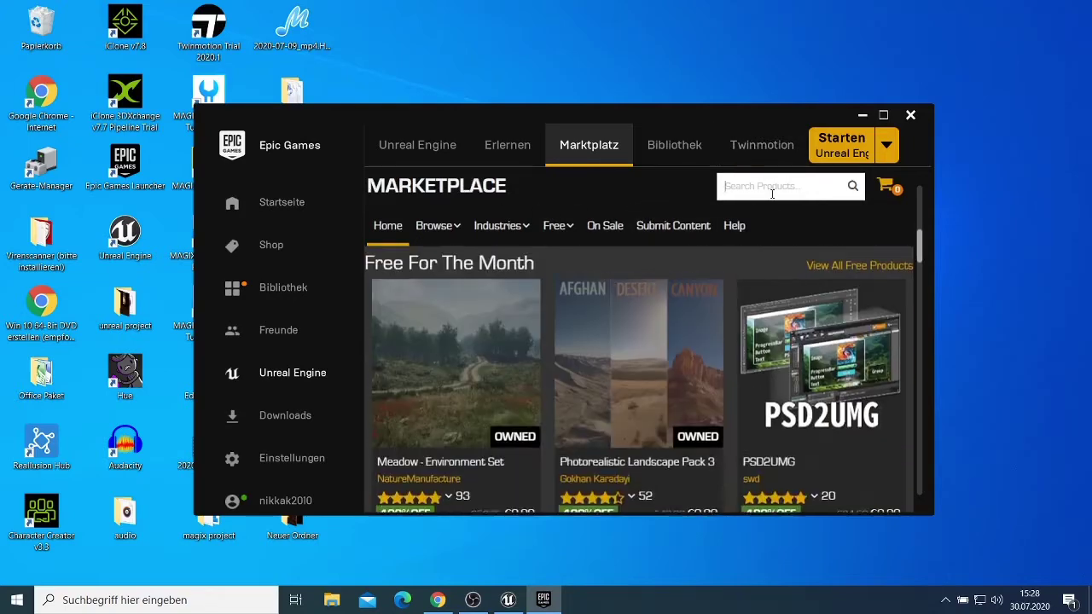
scroll(685, 331, "down", 6)
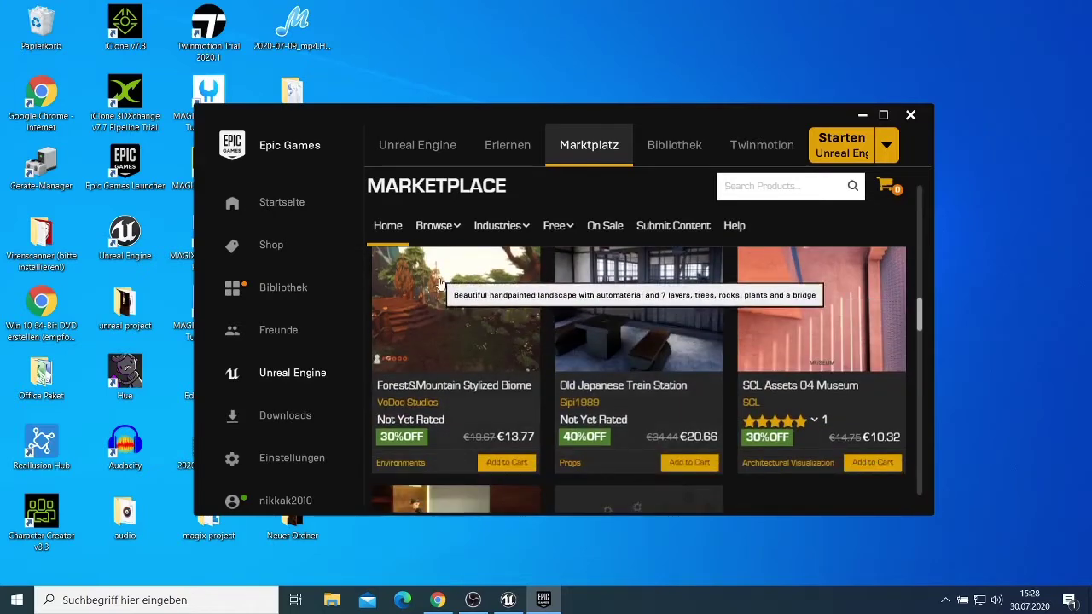
Check Forest&Mountain Stylized Biome's €13.77 price and 4.10–4.25 engine version support.
left_click(440, 327)
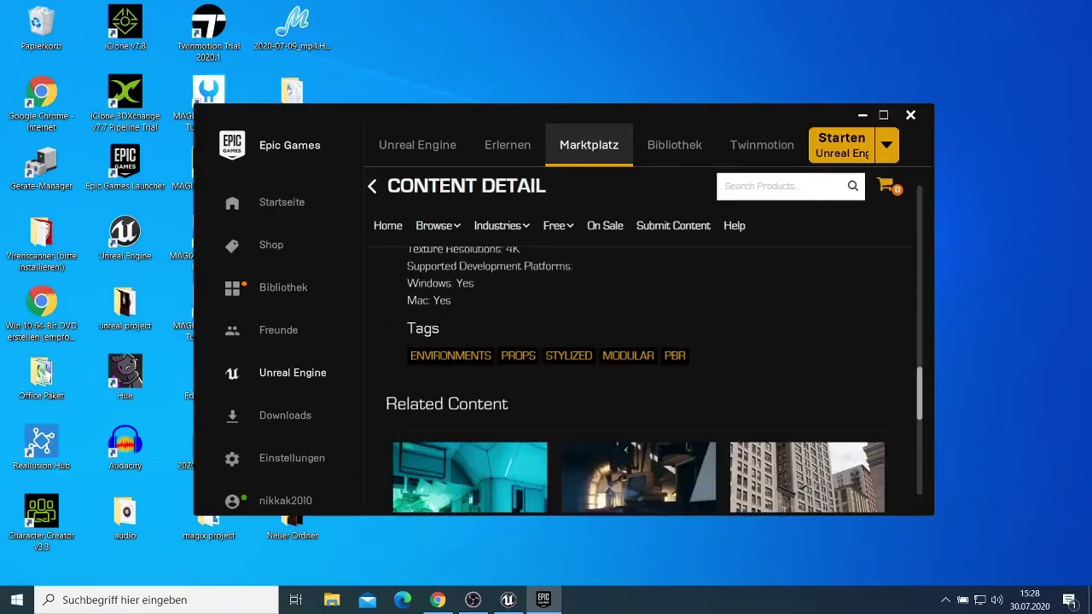
scroll(483, 303, "up", 15)
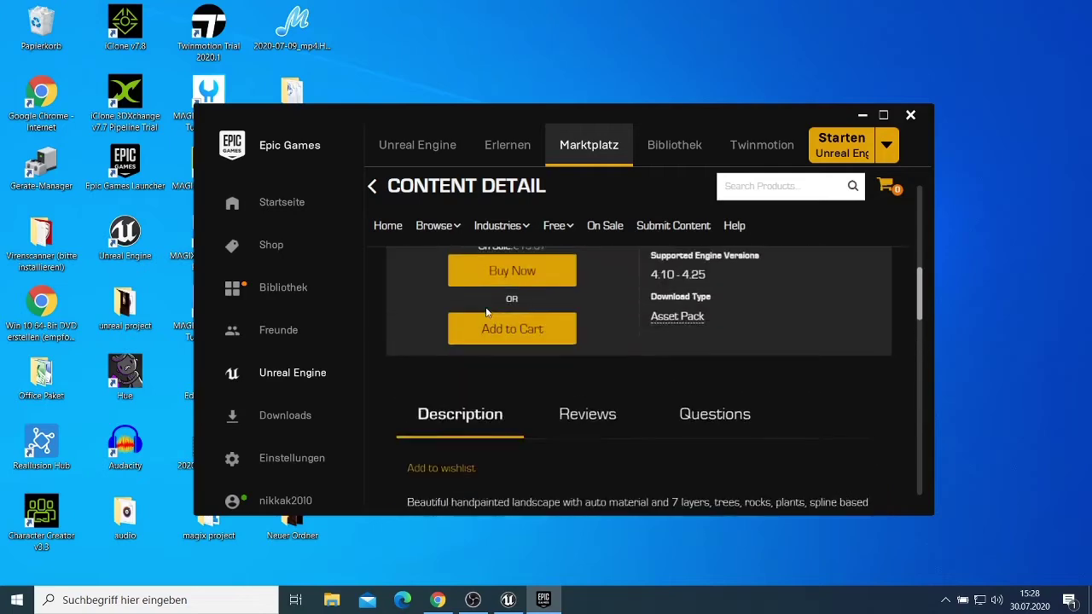
scroll(486, 314, "up", 5)
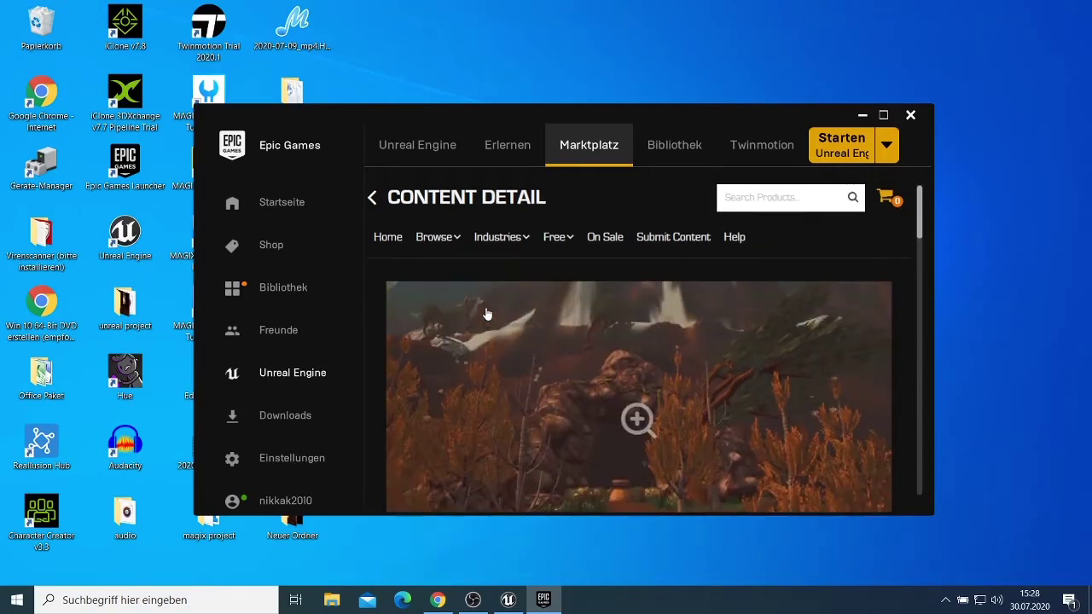
scroll(557, 294, "down", 6)
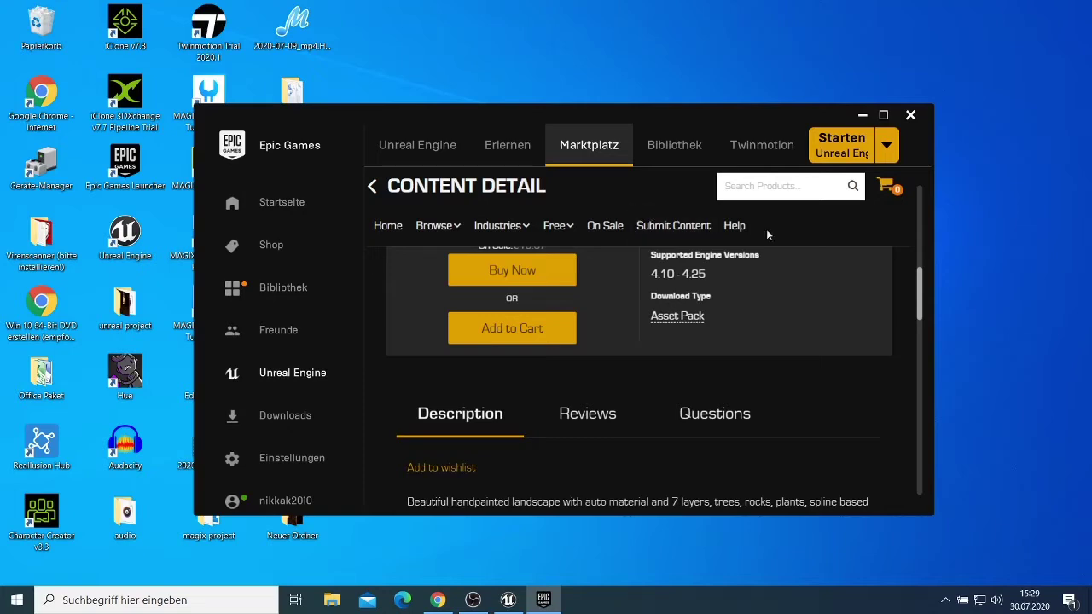
scroll(744, 319, "up", 1)
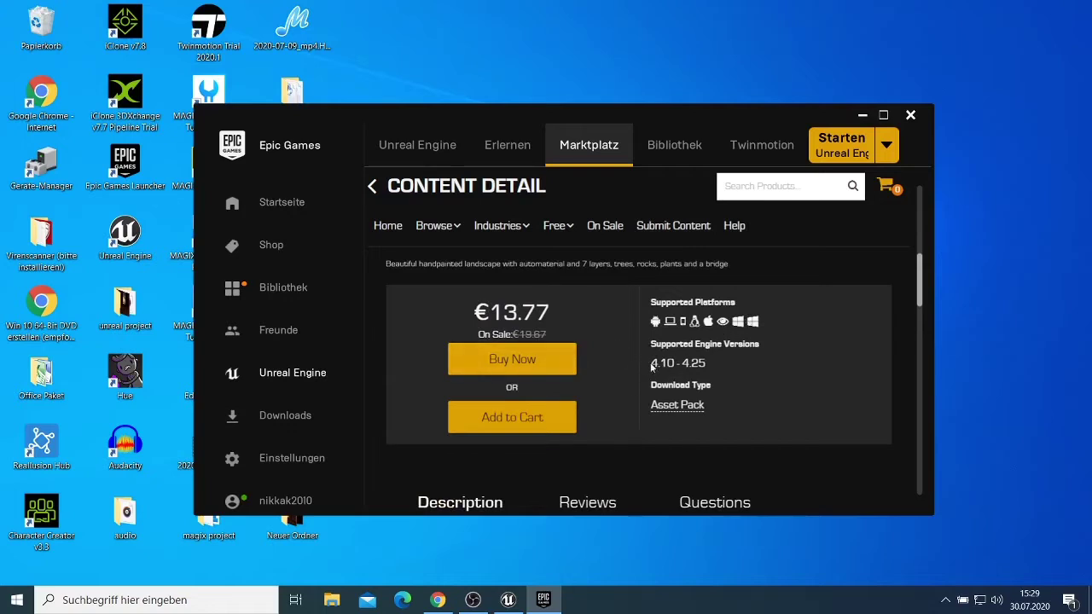
Reload the Marketplace home page and scroll to New Releases like MONSTER PACK VOL 6.
left_click(674, 145)
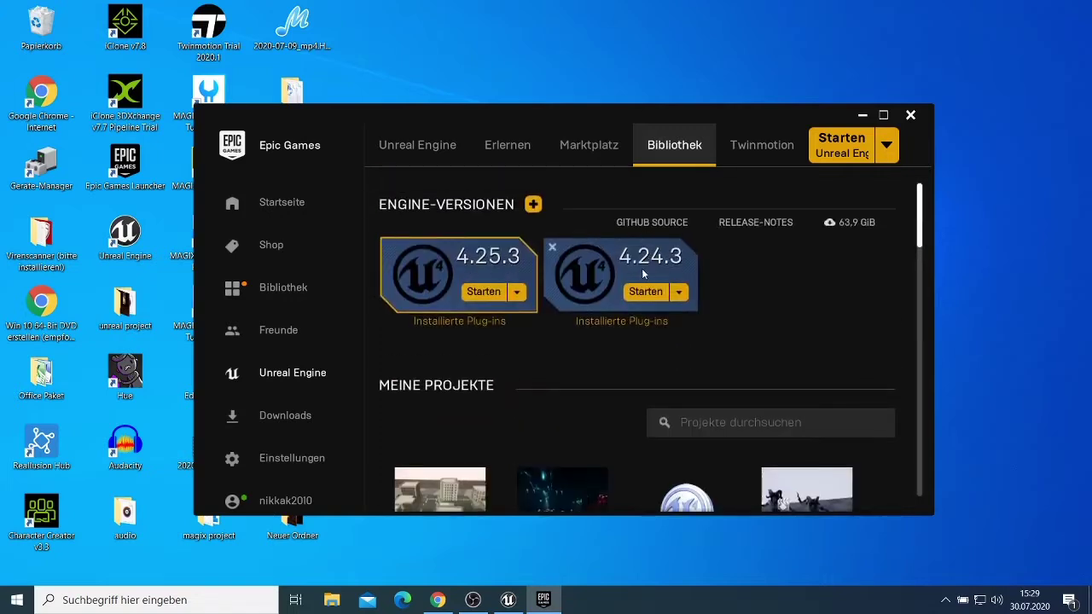
left_click(588, 167)
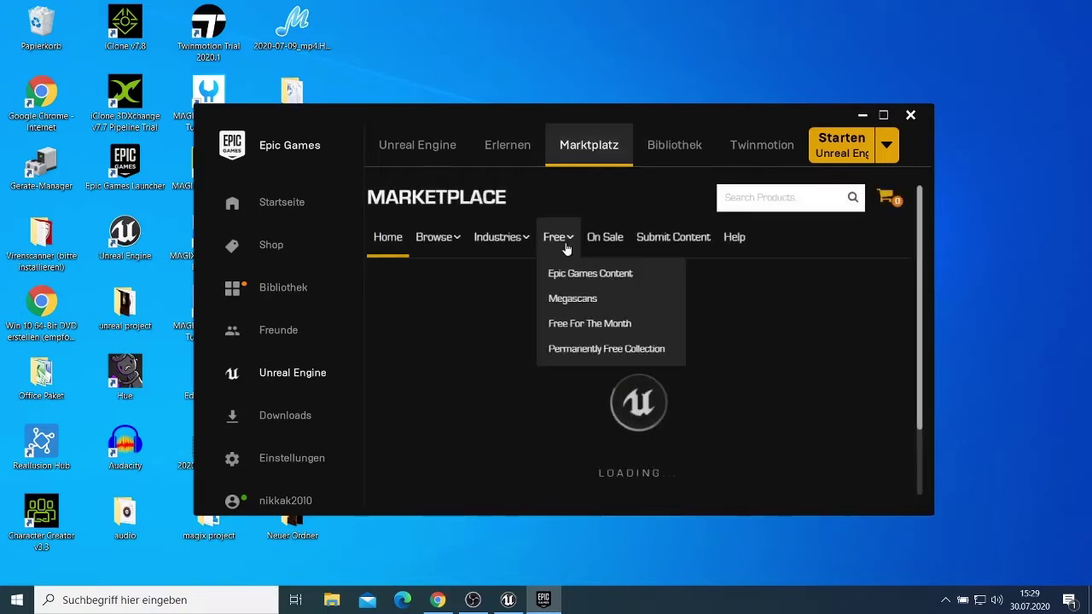
scroll(678, 405, "down", 8)
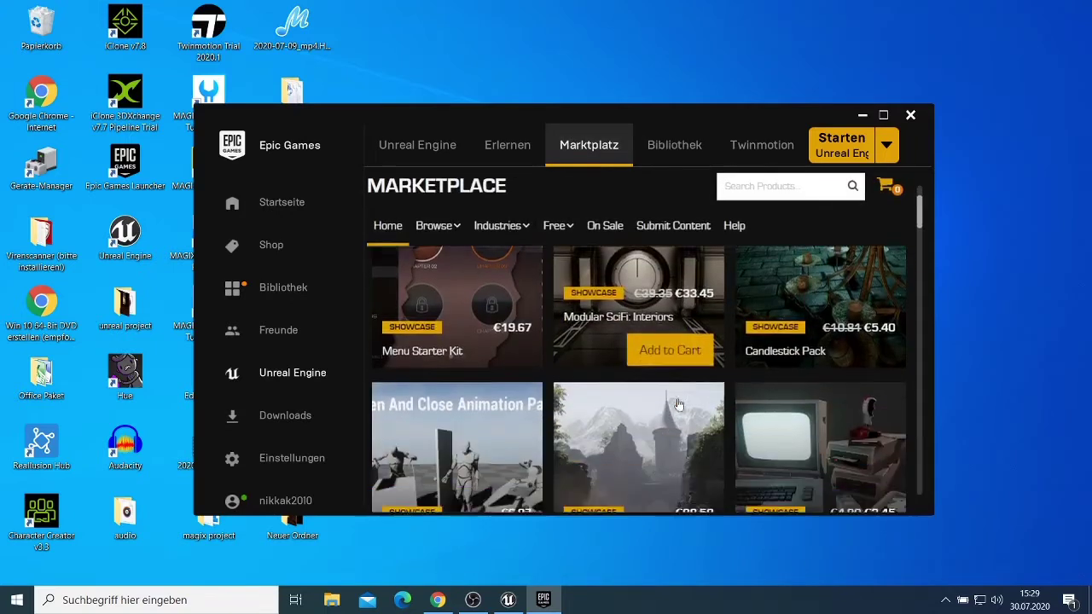
scroll(677, 405, "down", 10)
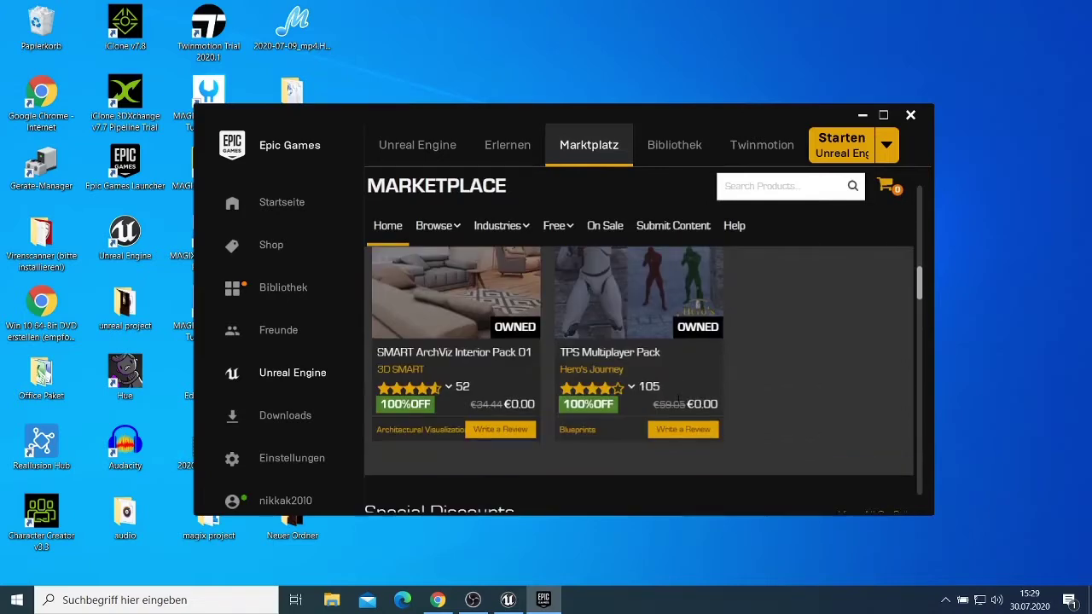
scroll(678, 405, "down", 8)
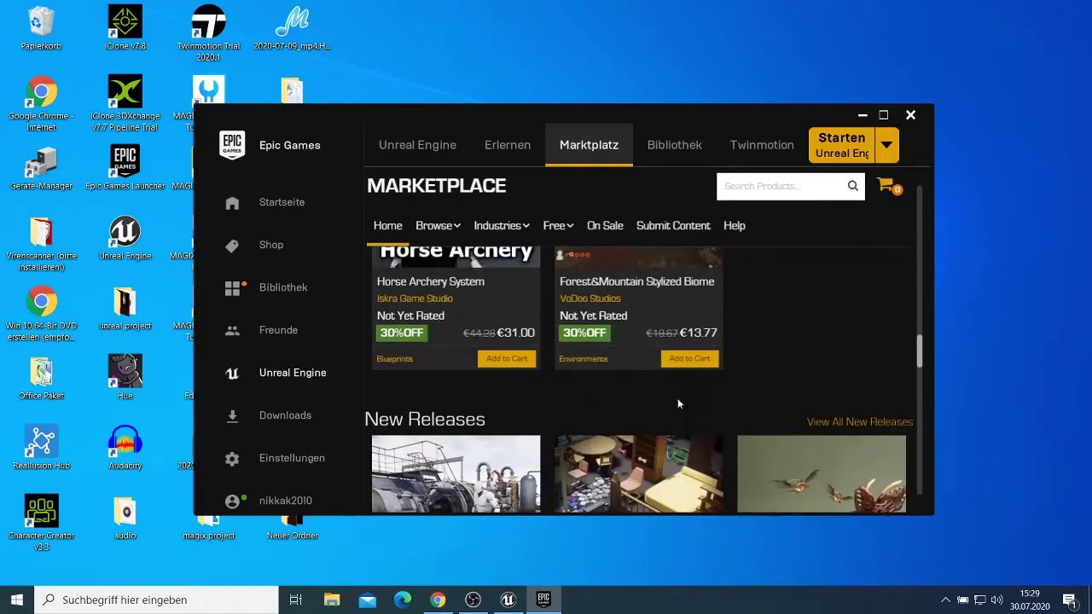
scroll(678, 404, "up", 2)
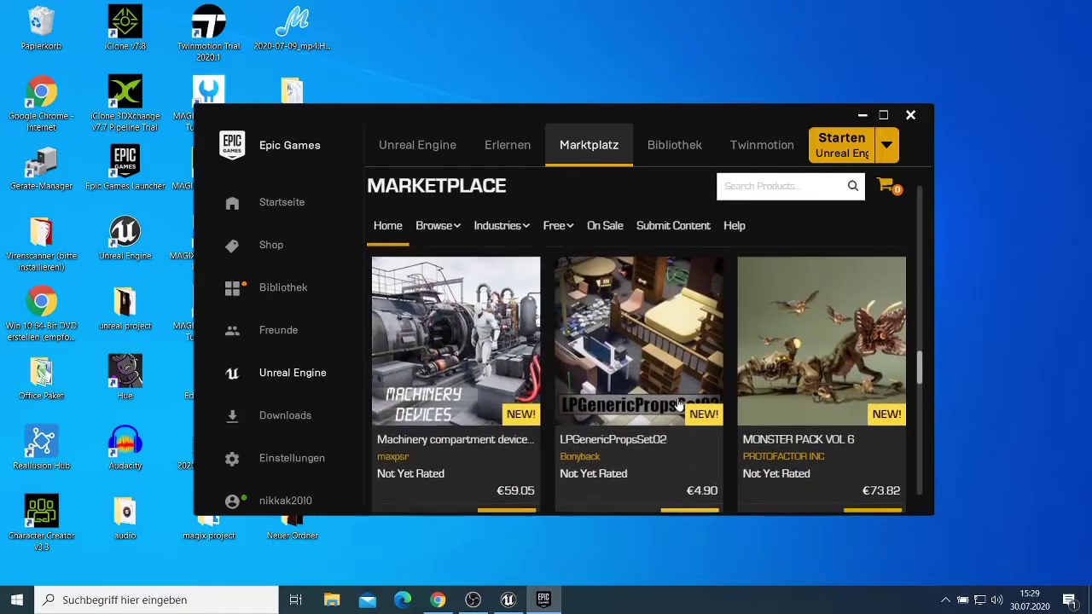
Review the Machinery compartment devices pack's details and flip through its gallery pictures.
left_click(470, 341)
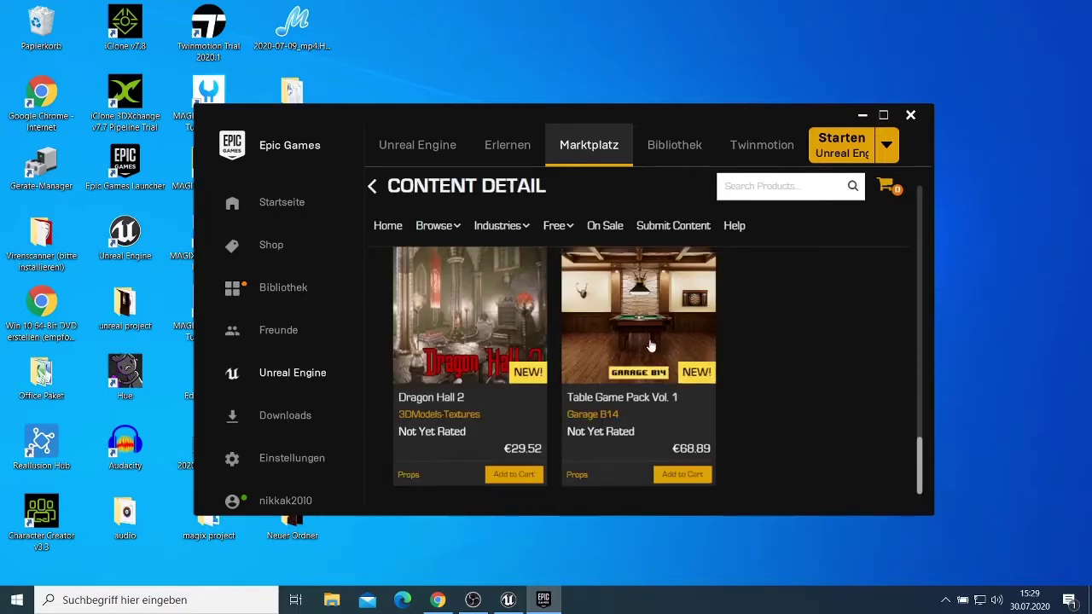
scroll(606, 347, "up", 7)
scroll(606, 345, "up", 6)
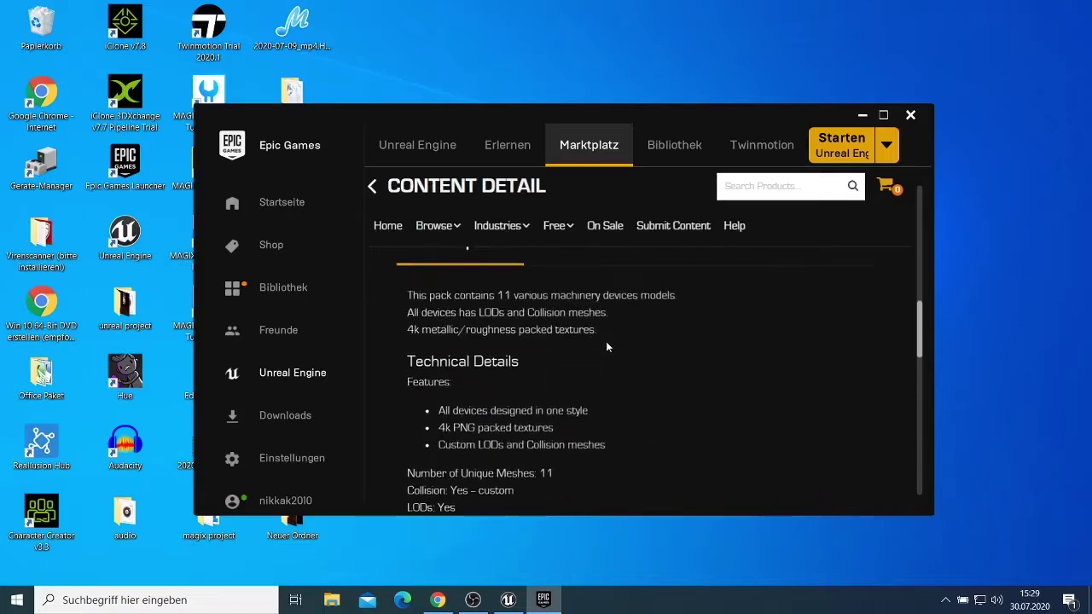
scroll(607, 343, "up", 4)
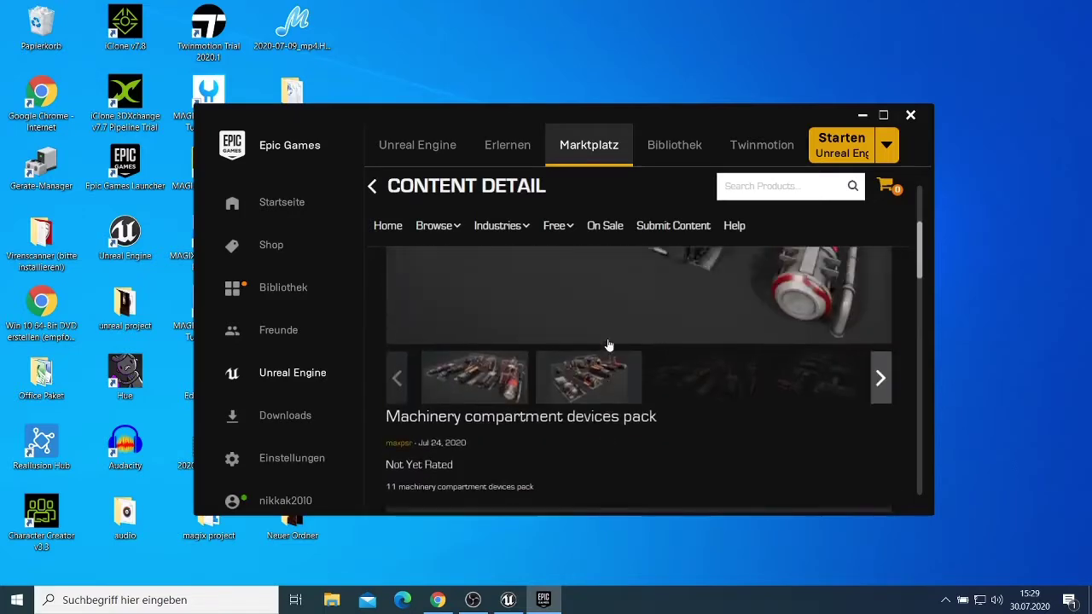
scroll(608, 345, "down", 3)
scroll(608, 344, "down", 3)
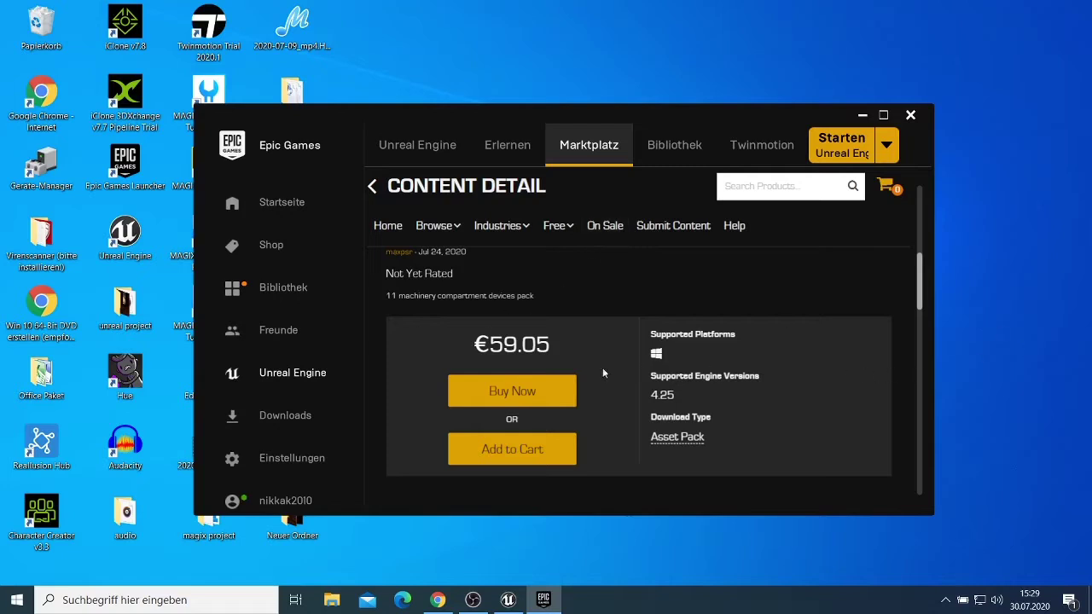
scroll(663, 341, "up", 3)
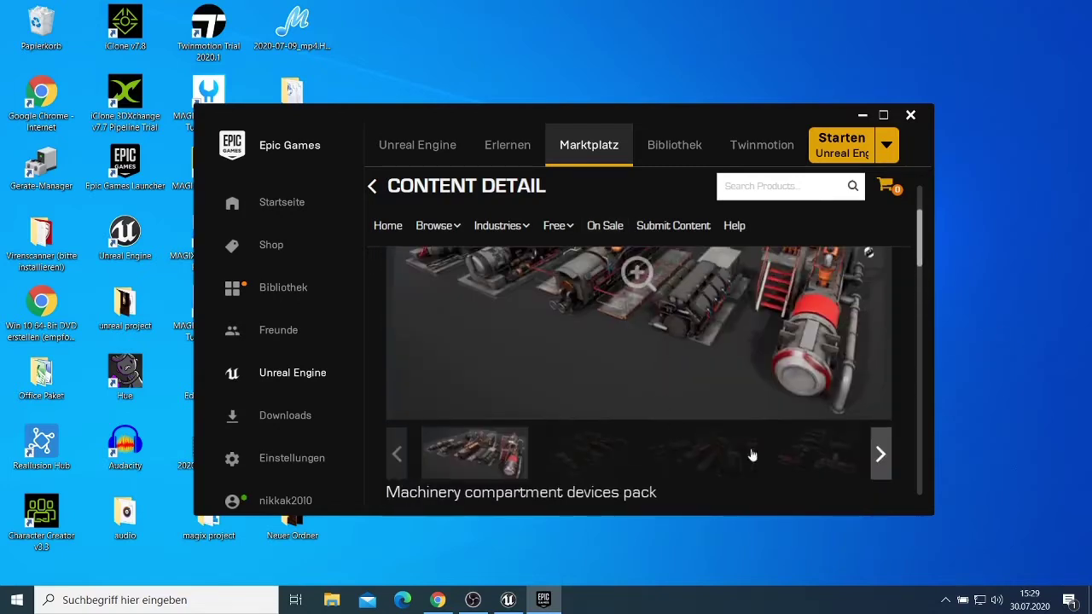
left_click(750, 457)
left_click(824, 469)
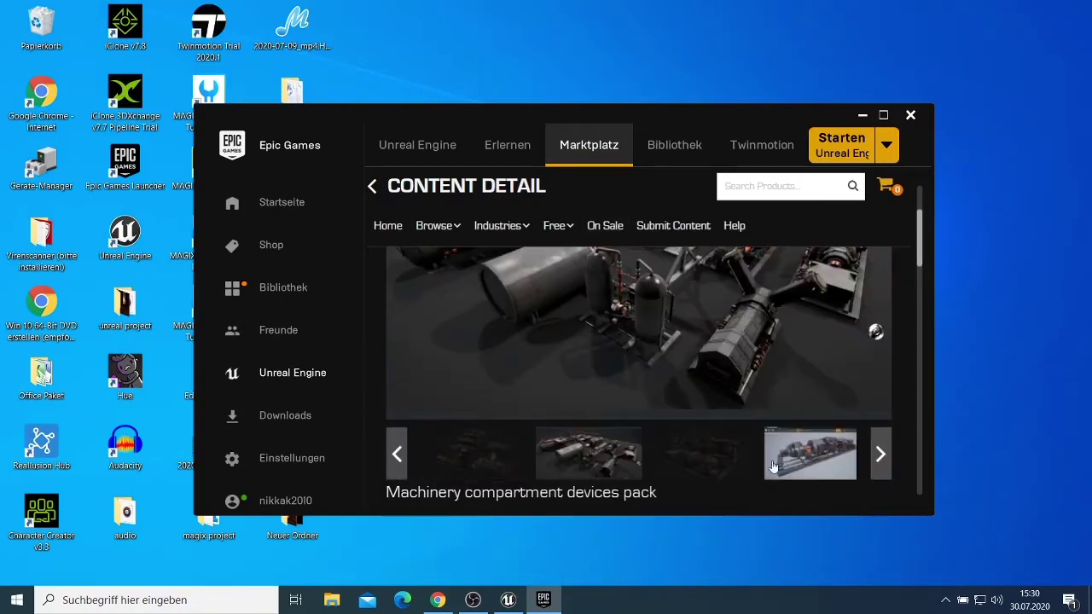
scroll(643, 425, "down", 2)
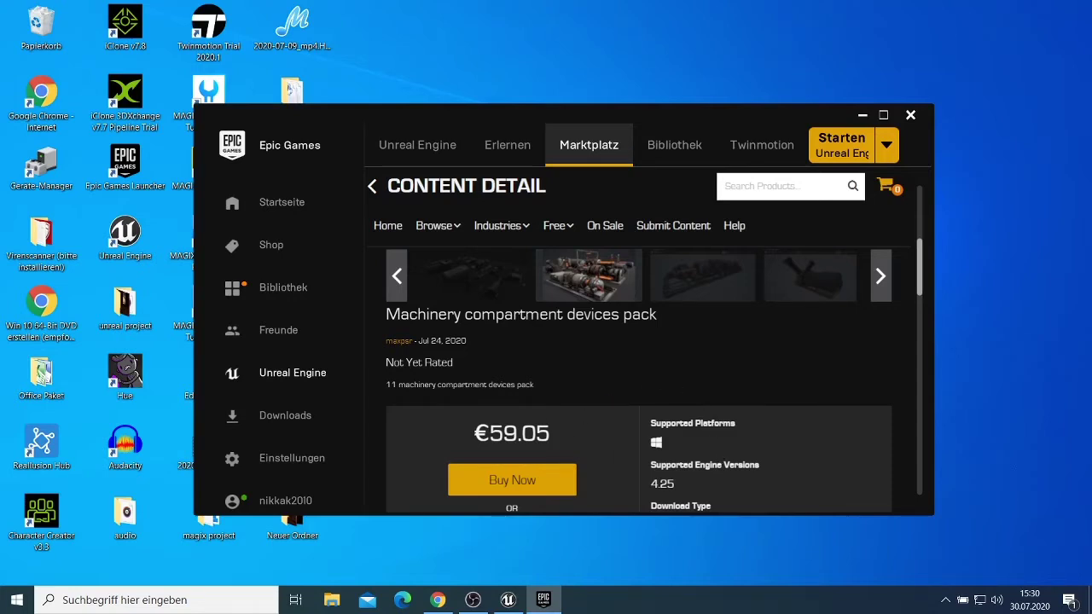
scroll(490, 472, "down", 1)
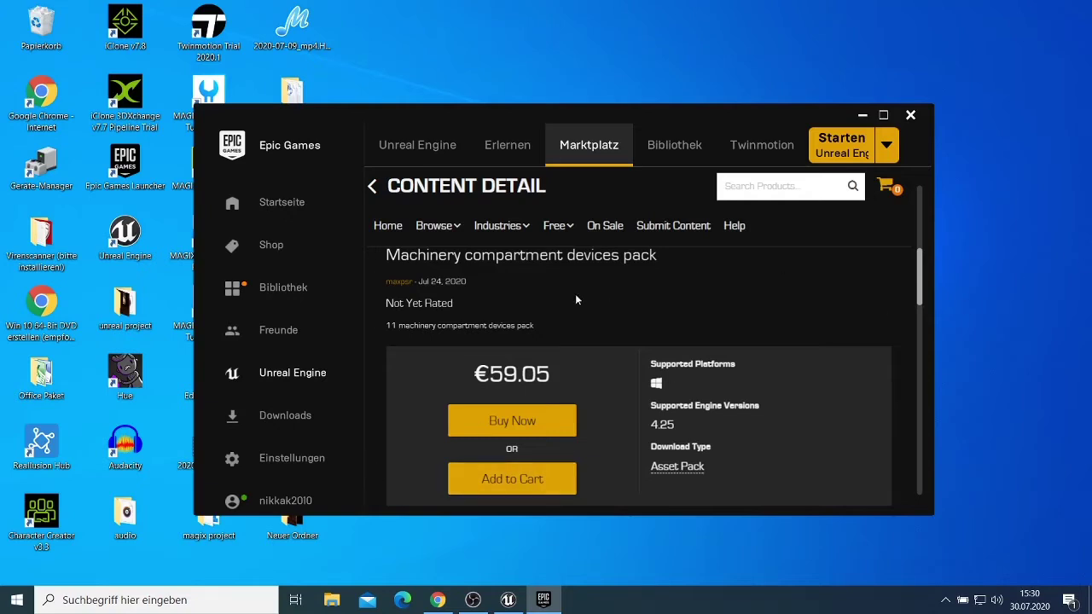
scroll(526, 317, "up", 3)
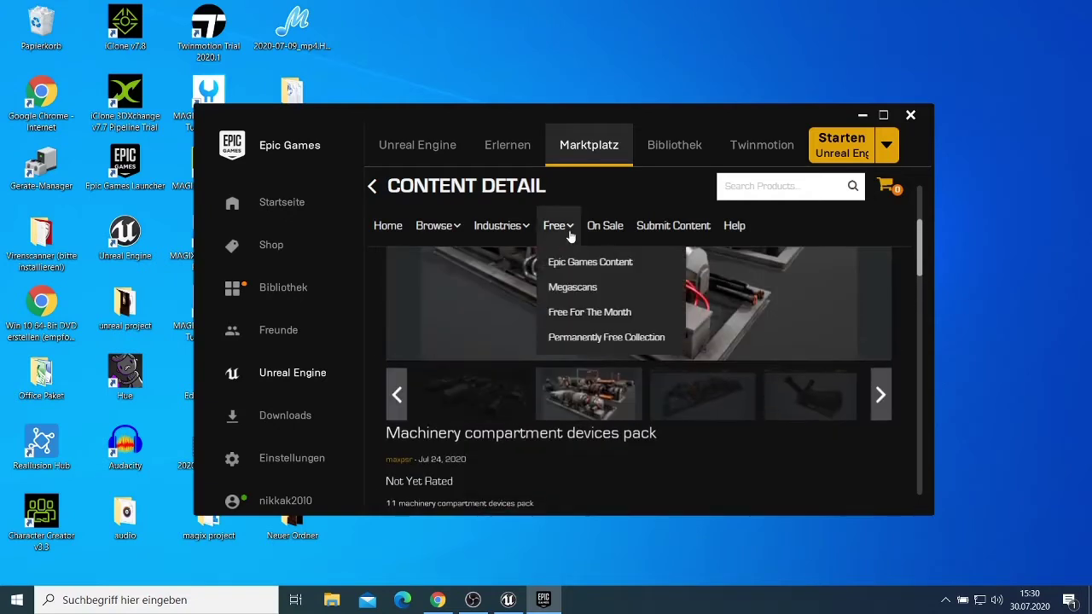
Show the Marketplace's Free listings, including Megascans Goddess Temple, Shader Reader and SSZCode Community.
left_click(570, 229)
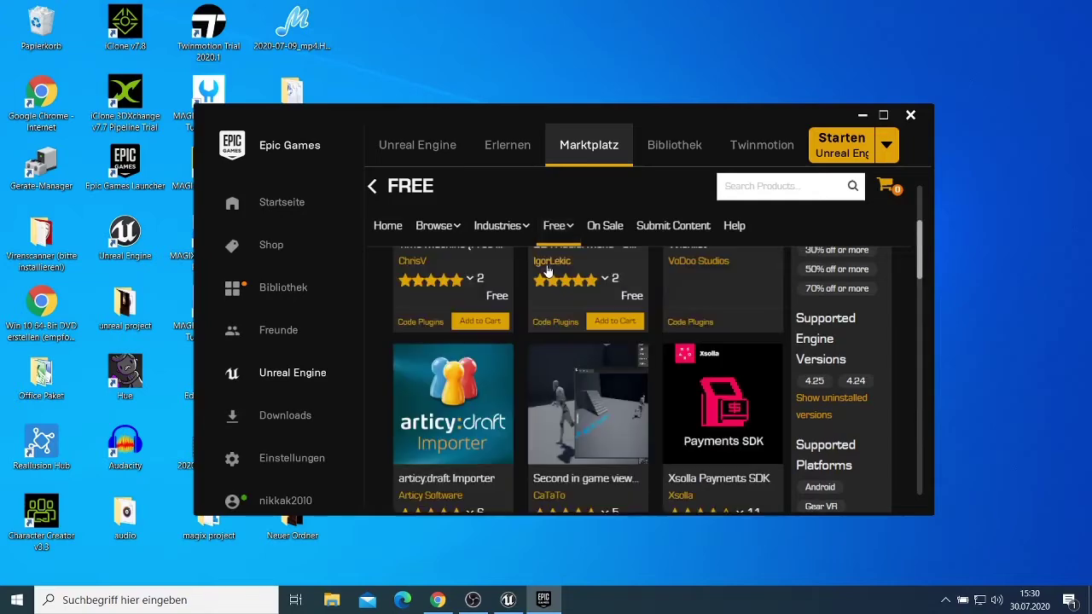
scroll(561, 400, "down", 3)
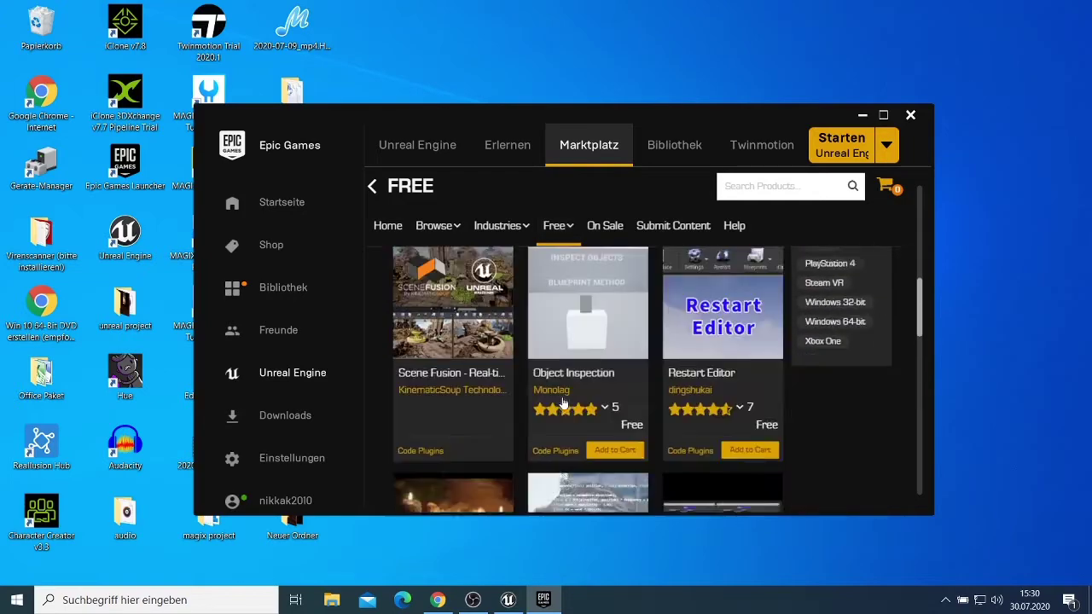
scroll(561, 401, "down", 3)
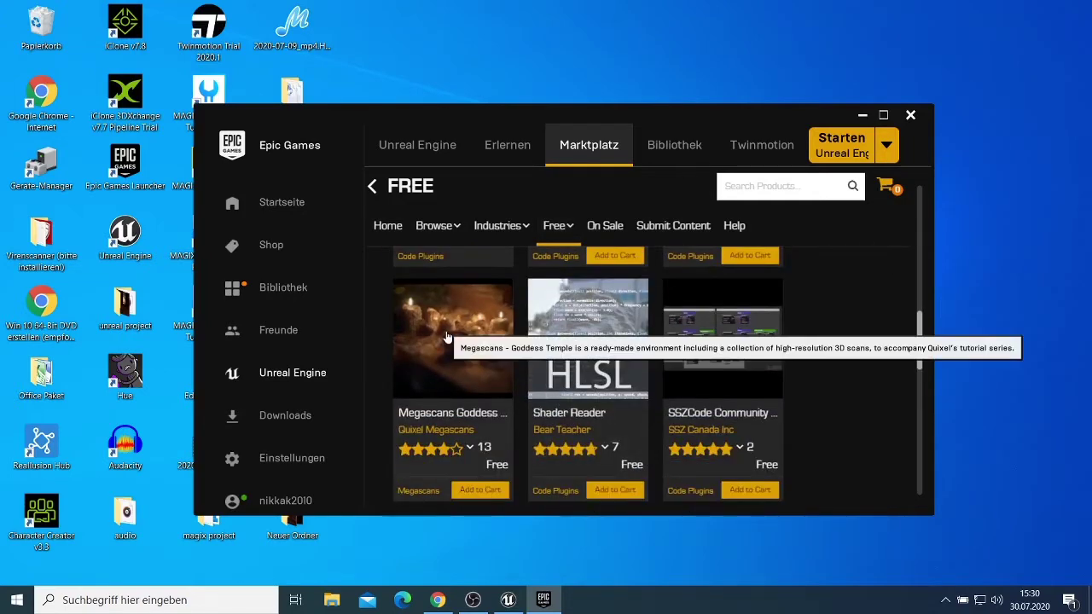
Open the Megascans Goddess Temple product page and look over its details.
left_click(445, 337)
scroll(446, 336, "down", 3)
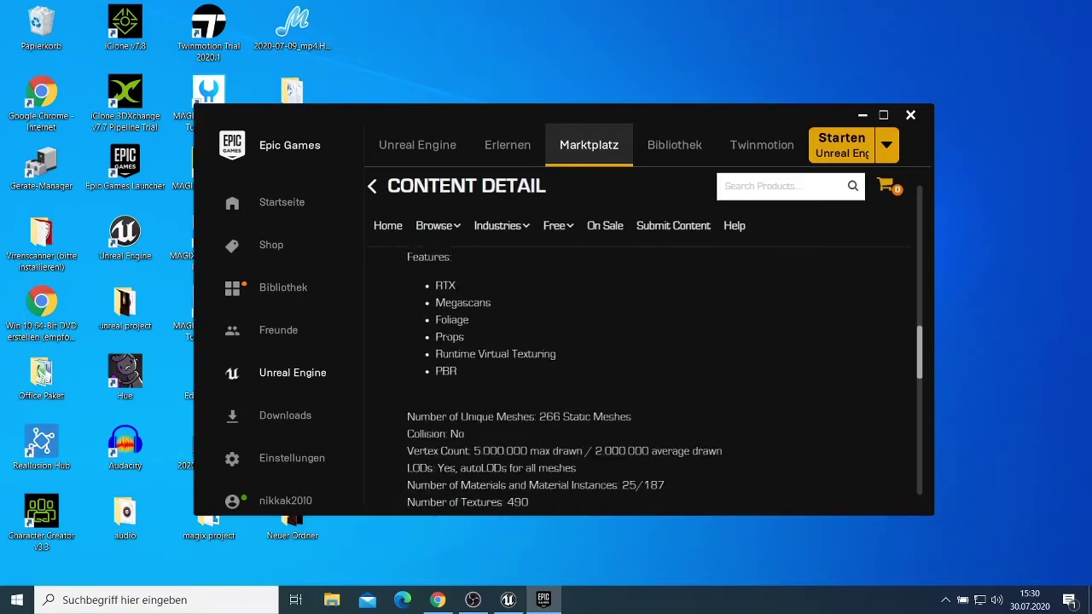
scroll(446, 335, "down", 10)
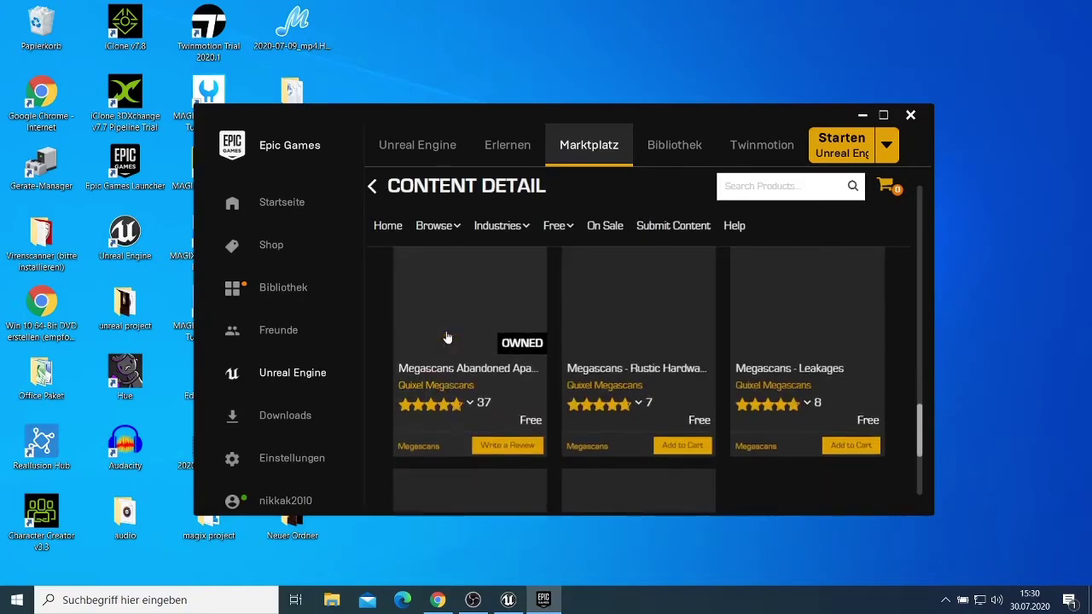
scroll(492, 347, "up", 12)
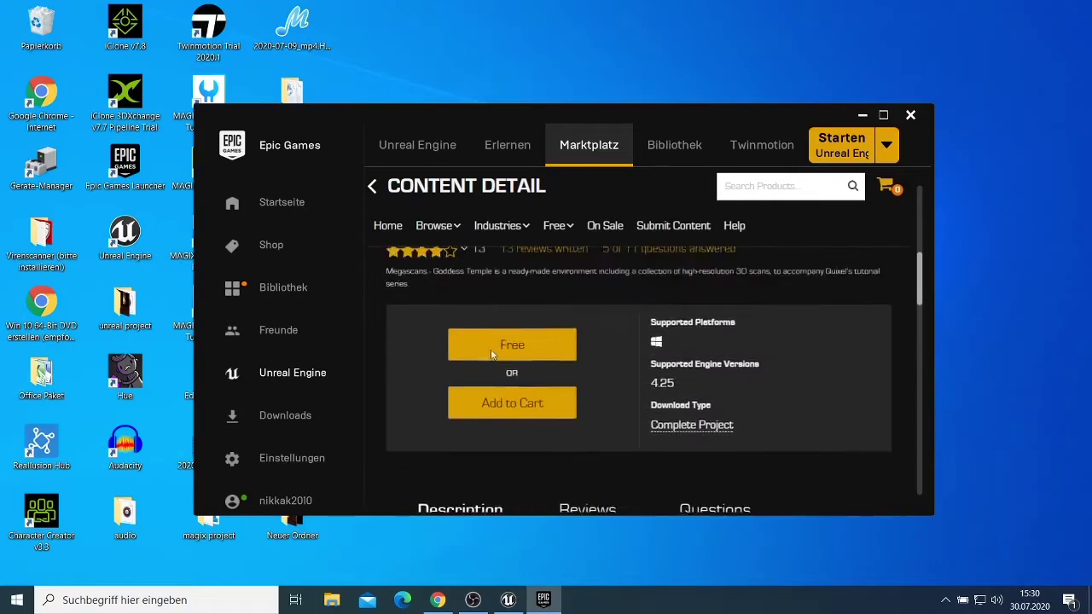
scroll(492, 347, "up", 3)
scroll(489, 356, "down", 4)
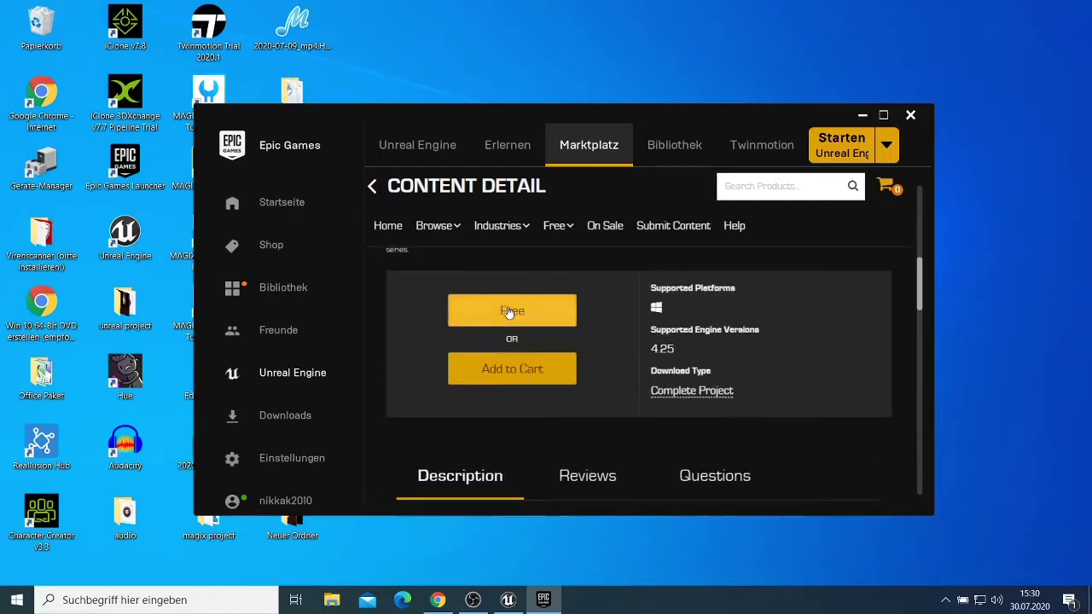
Claim Goddess Temple for free and bring up the new-project dialog proposing MegascansGoddessTemple.
left_click(509, 312)
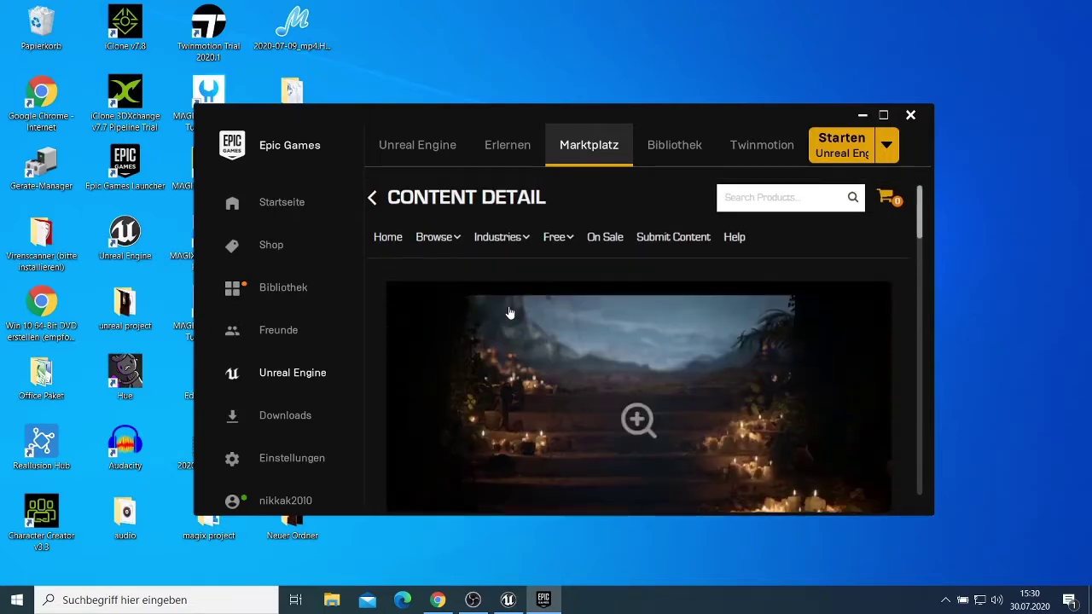
scroll(509, 312, "down", 3)
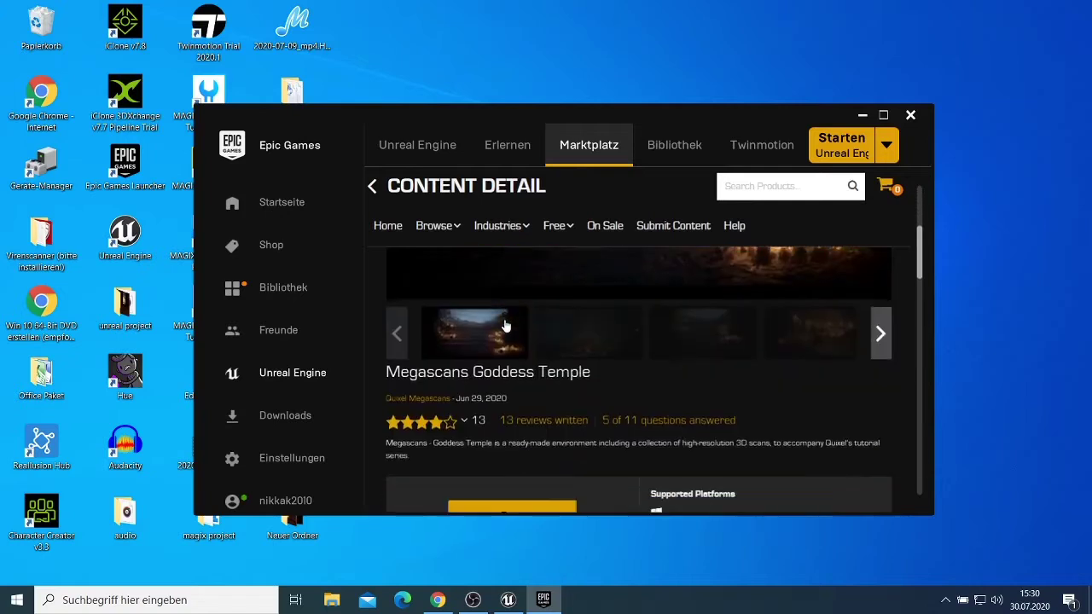
scroll(505, 327, "down", 4)
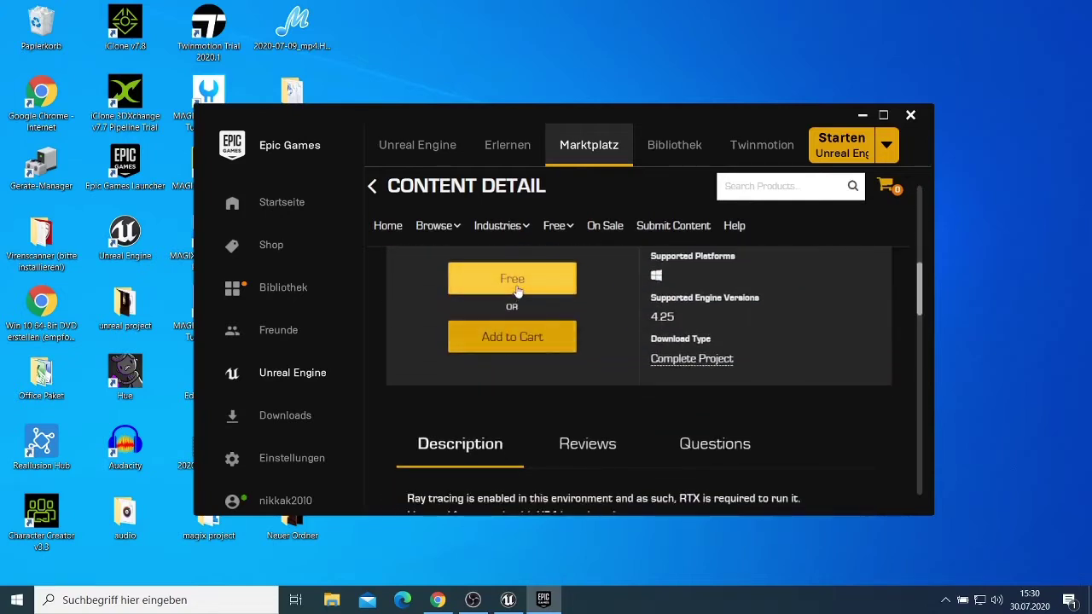
left_click(515, 286)
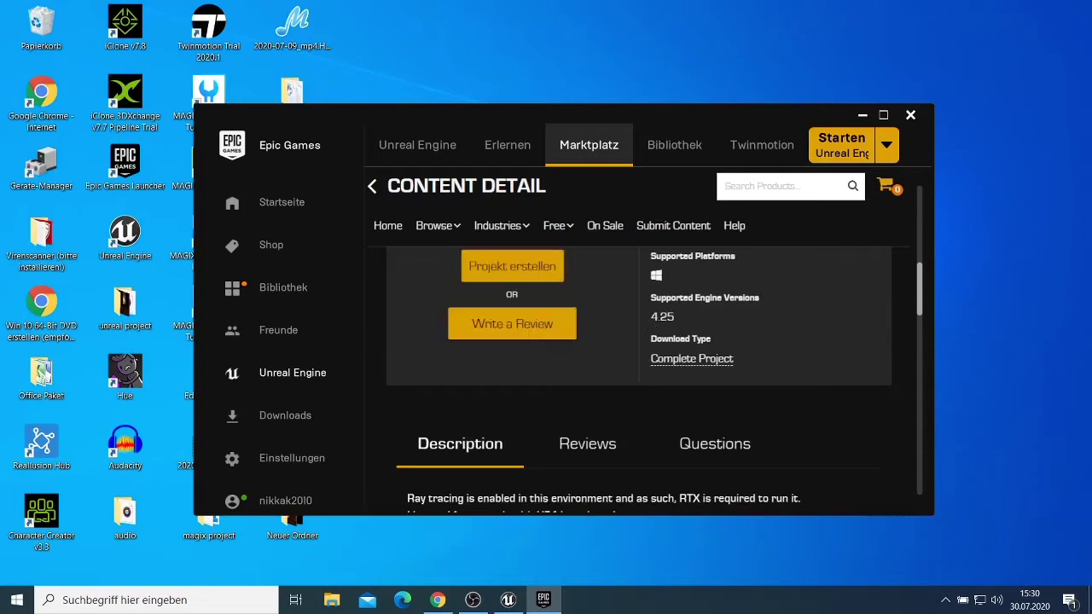
scroll(658, 329, "up", 1)
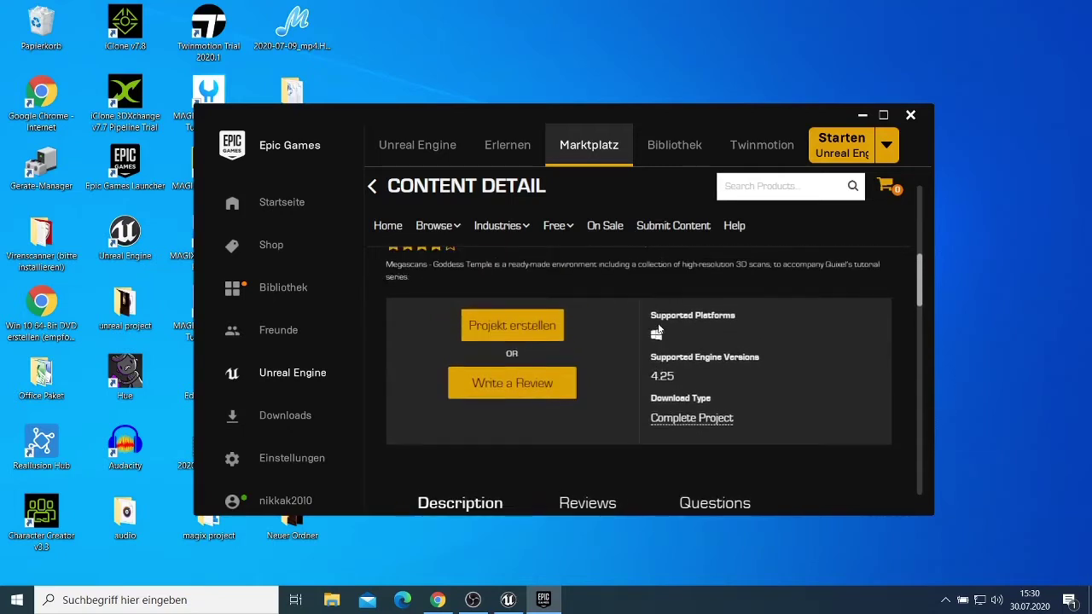
left_click(499, 329)
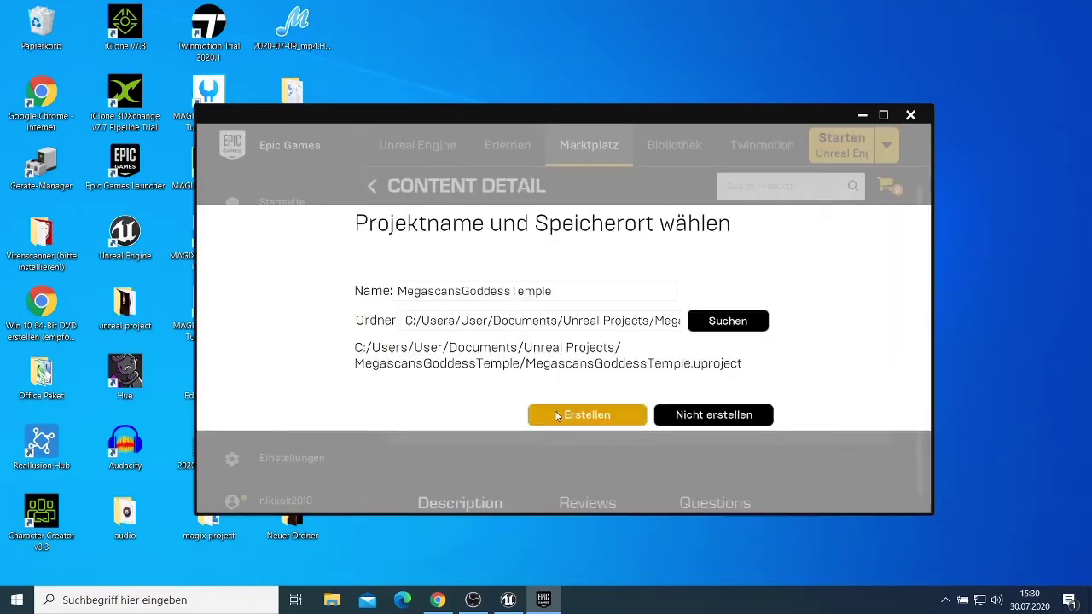
Create the MegascansGoddessTemple project (12.1 GB install) and go to the Library's My Projects.
left_click(556, 415)
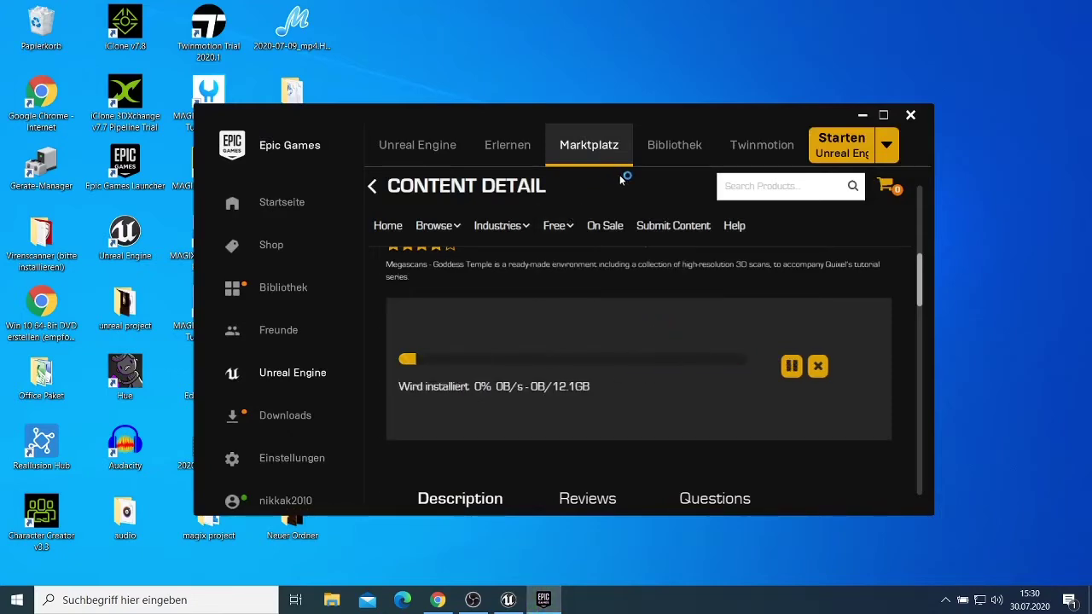
left_click(669, 158)
Find WaterMill Environment in the Library vault and choose 'Dem Projekt hinzufügen' for it.
scroll(593, 408, "down", 6)
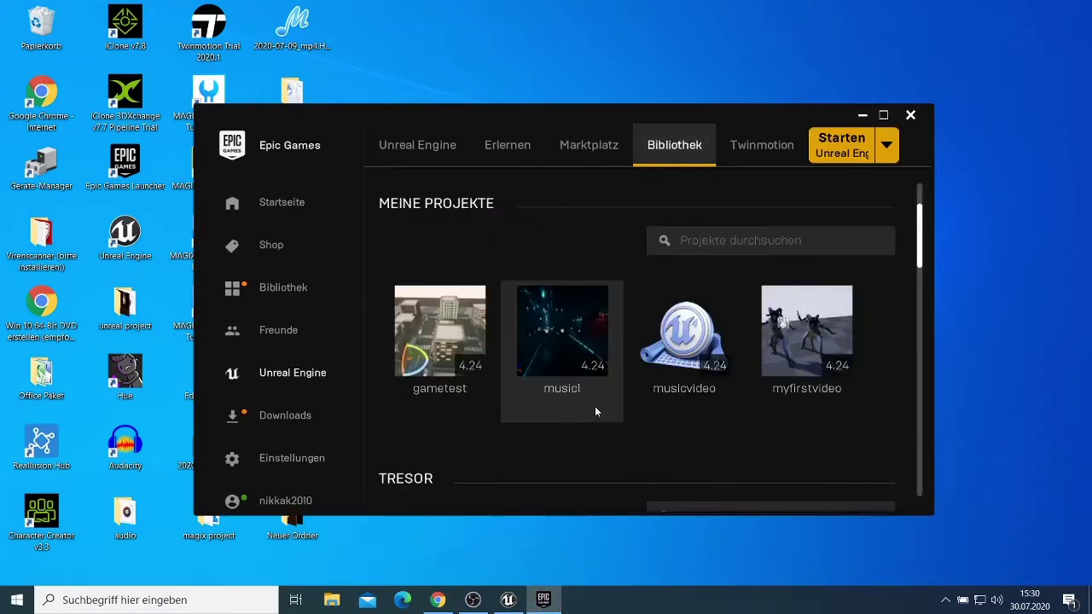
scroll(574, 418, "down", 10)
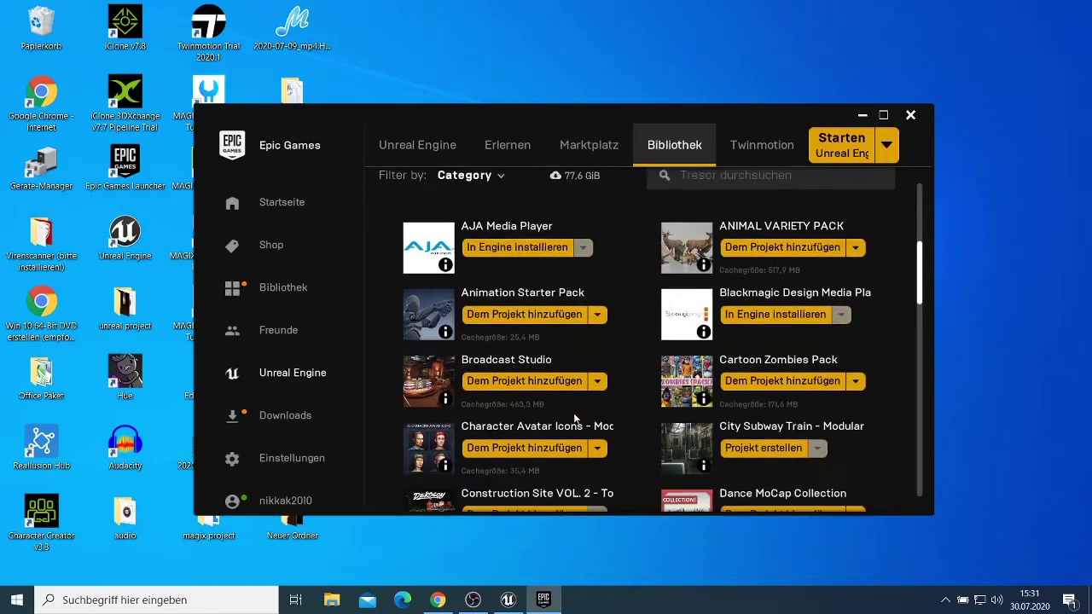
scroll(574, 418, "up", 4)
scroll(573, 413, "up", 4)
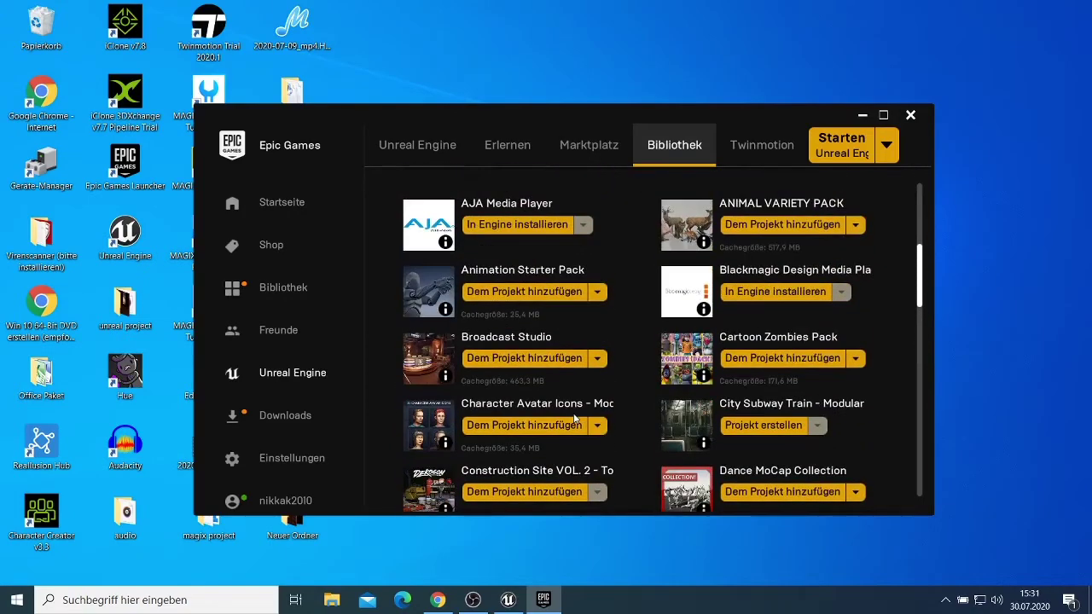
scroll(573, 413, "down", 3)
scroll(573, 416, "down", 10)
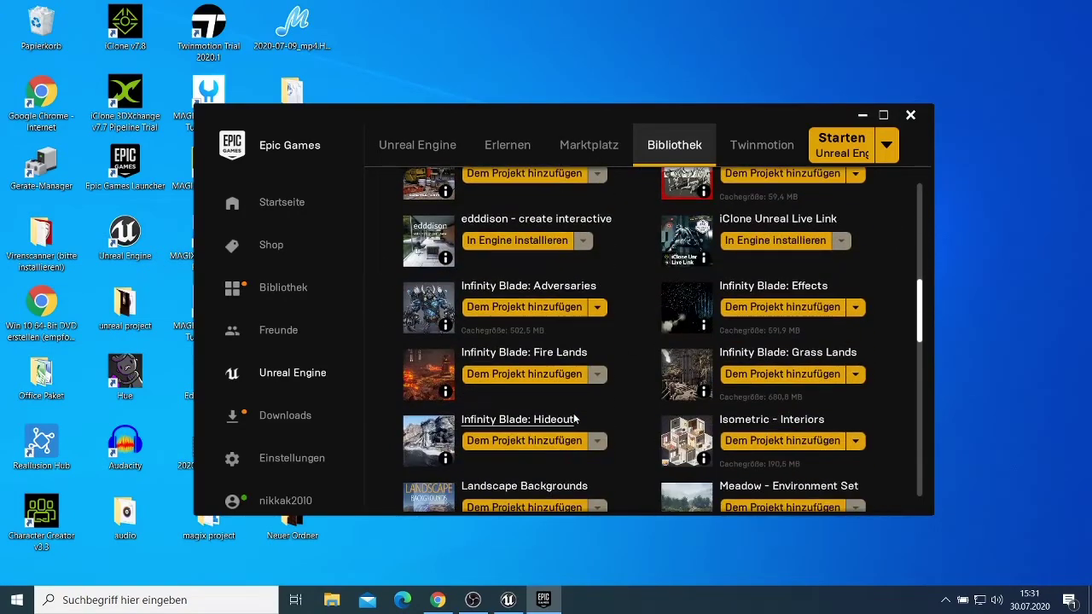
scroll(573, 413, "down", 10)
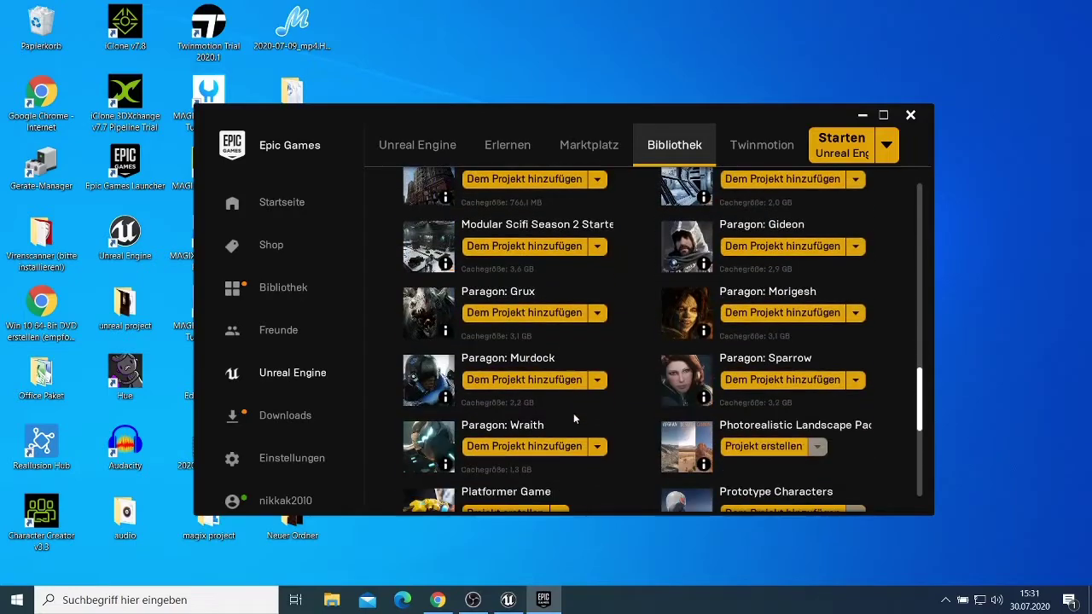
scroll(574, 411, "up", 1)
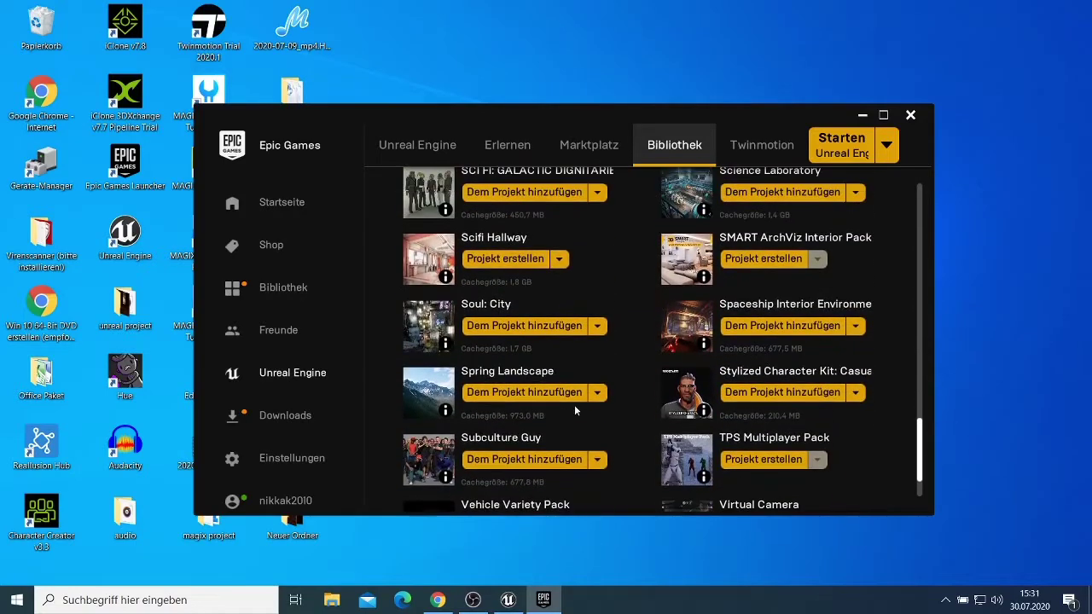
scroll(574, 404, "down", 2)
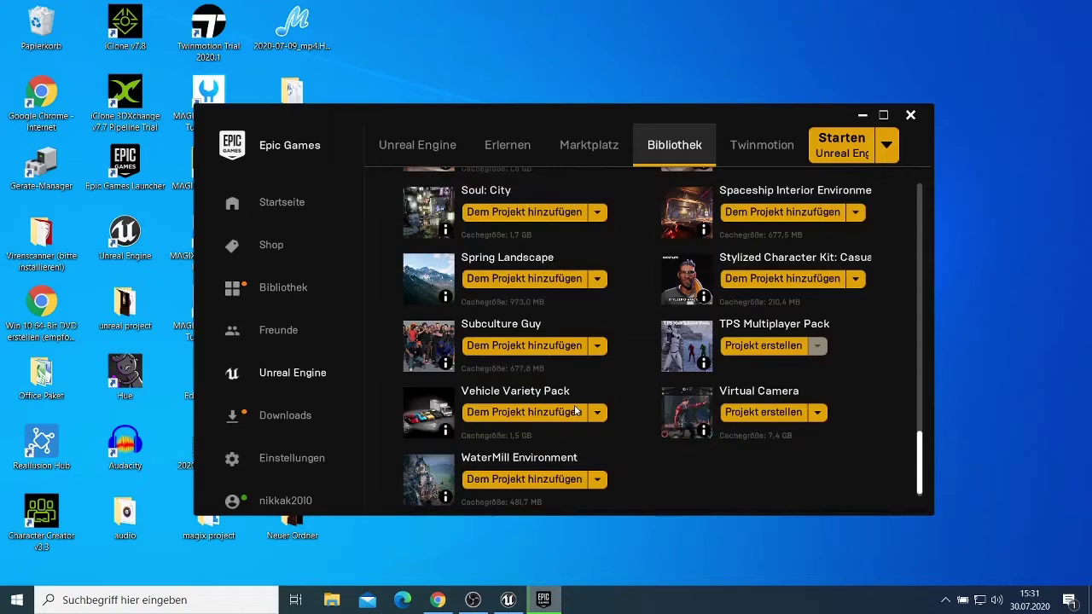
scroll(575, 411, "down", 1)
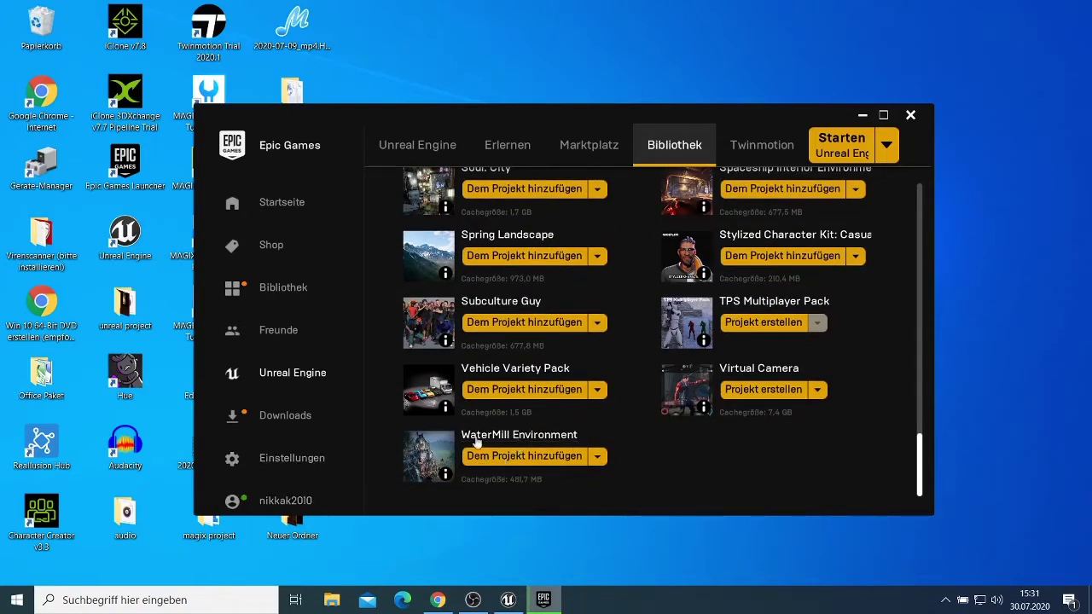
scroll(654, 365, "up", 3)
scroll(654, 364, "down", 2)
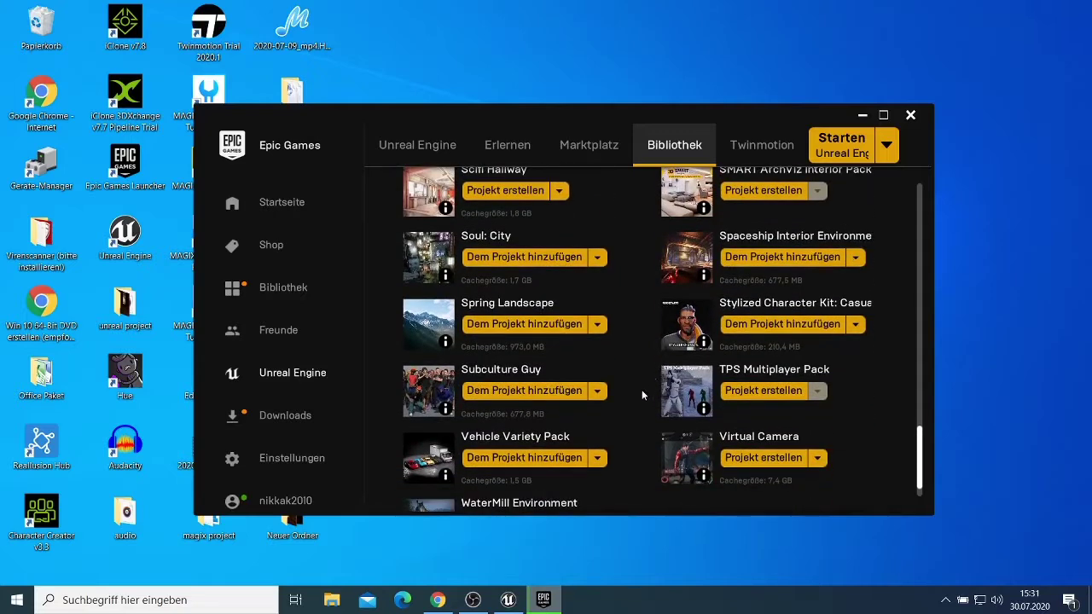
scroll(642, 394, "down", 1)
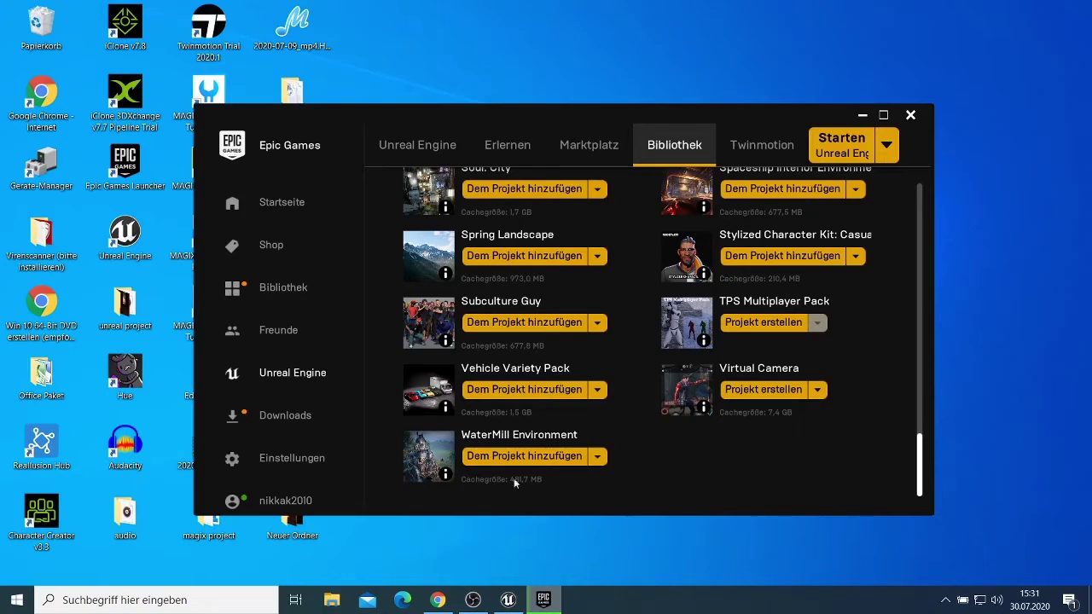
left_click(562, 465)
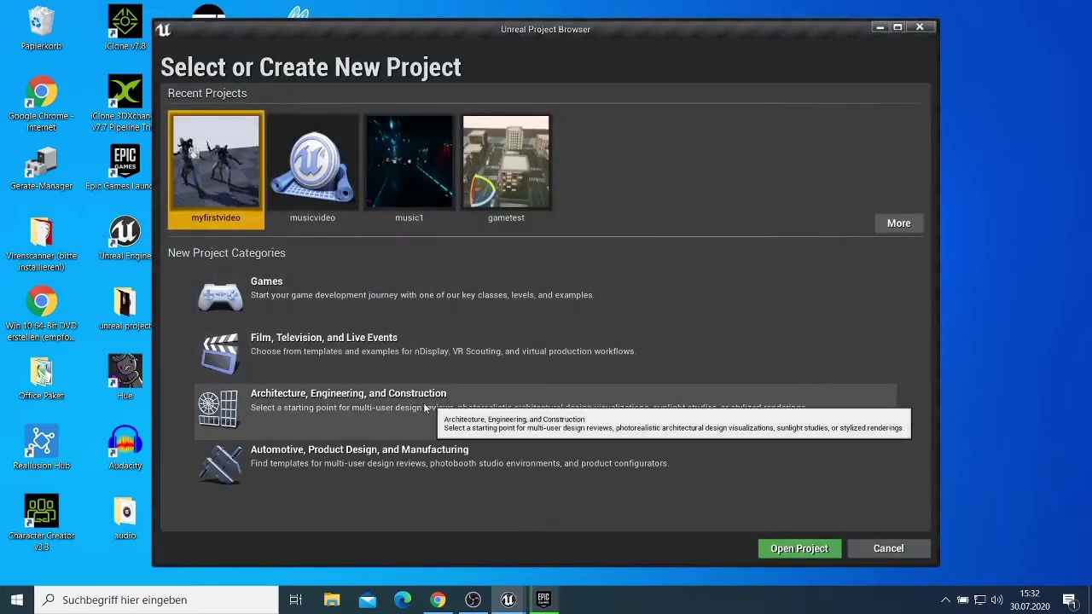
left_click(409, 358)
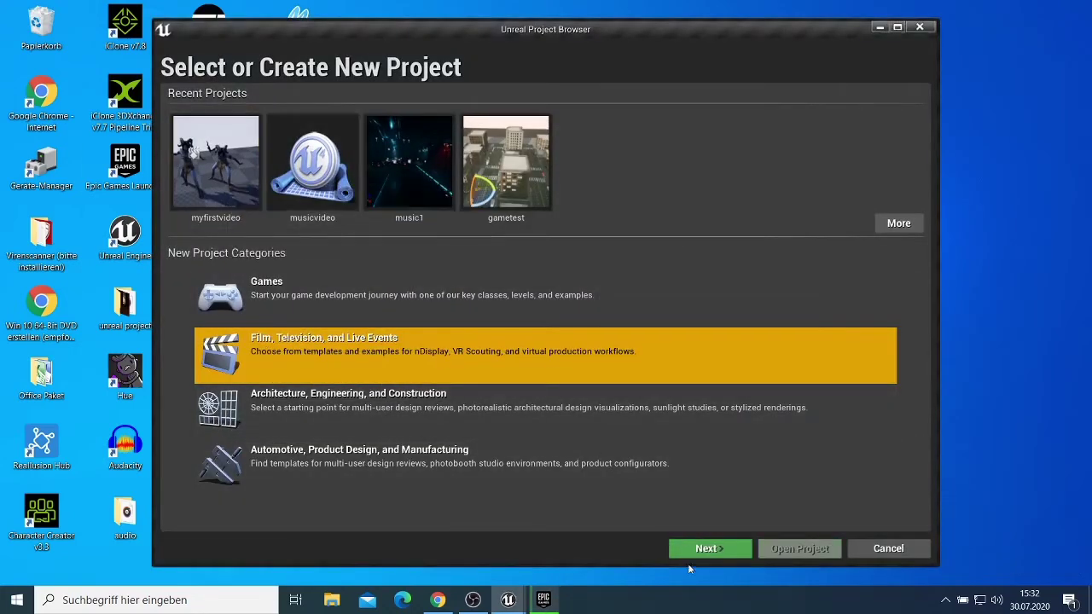
left_click(708, 548)
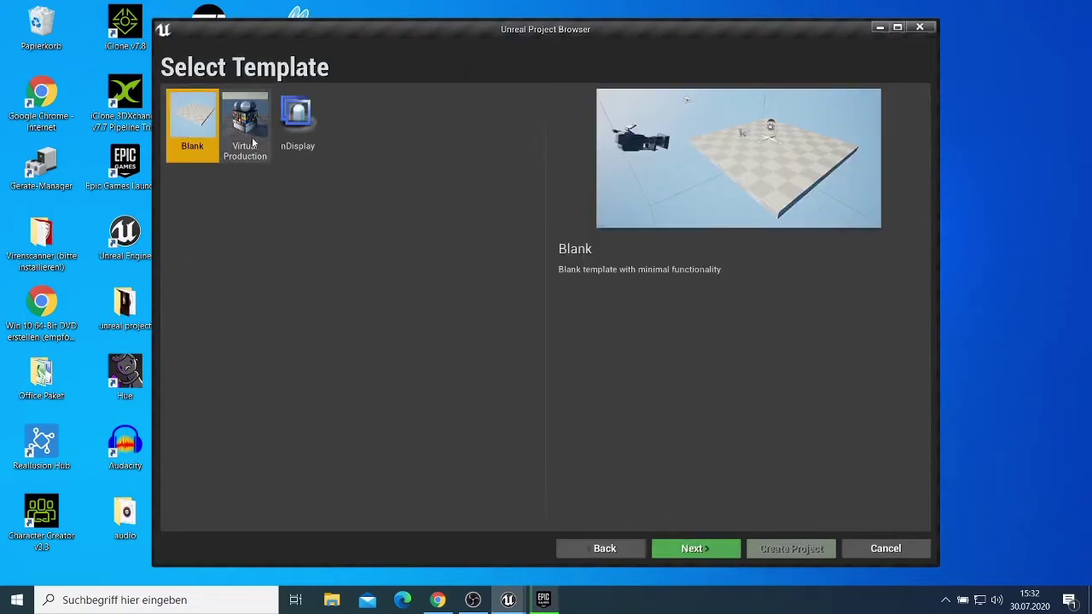
left_click(674, 549)
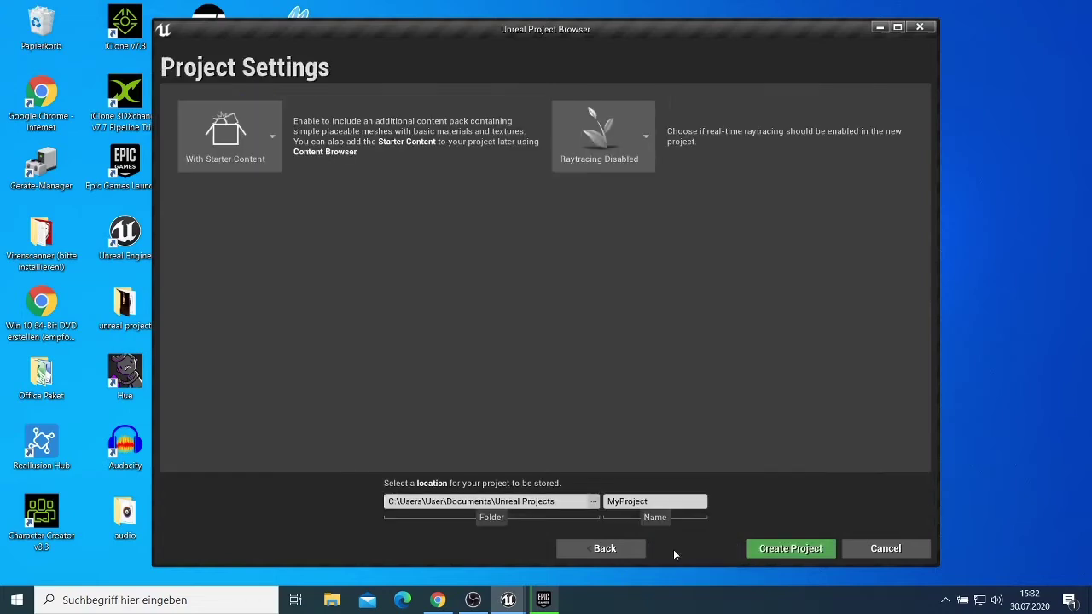
left_click(653, 501)
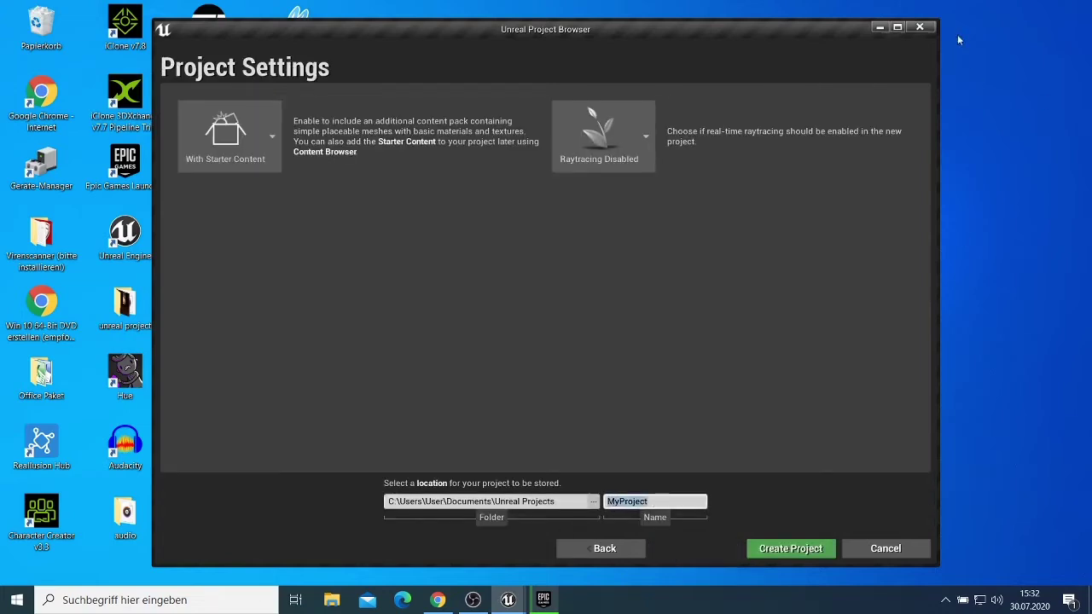
left_click(919, 28)
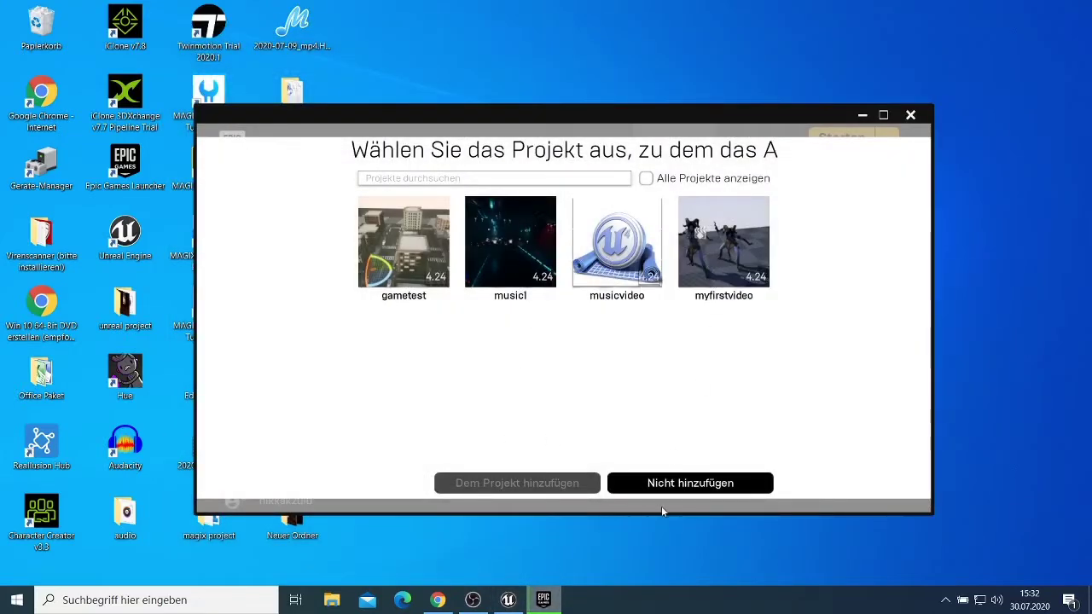
Decline adding the WaterMill pack with 'Nicht hinzufügen', returning to the Library vault list.
left_click(702, 484)
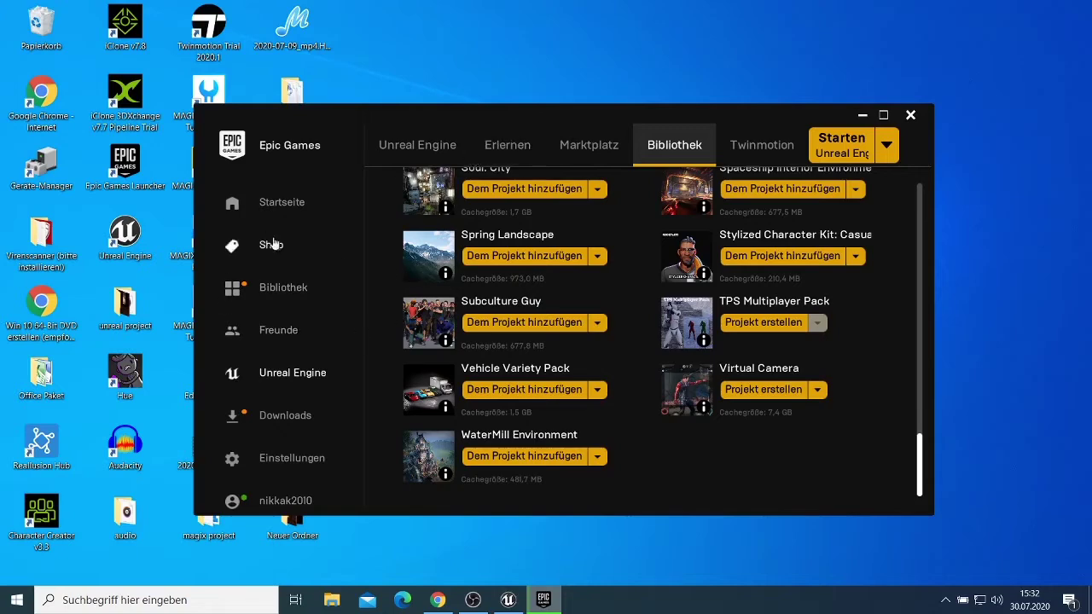
scroll(625, 227, "up", 2)
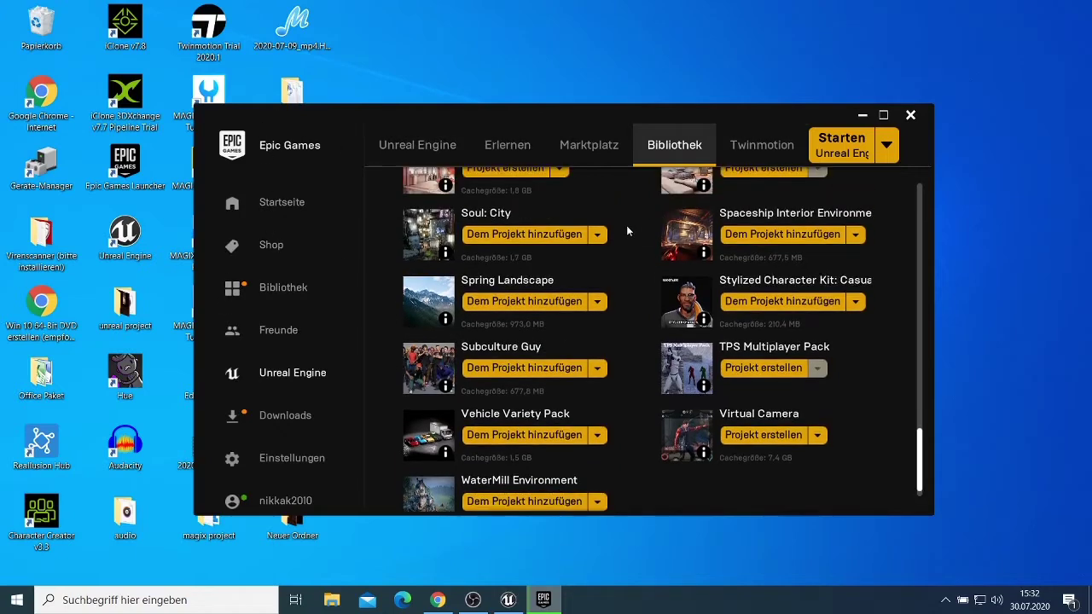
scroll(626, 226, "down", 2)
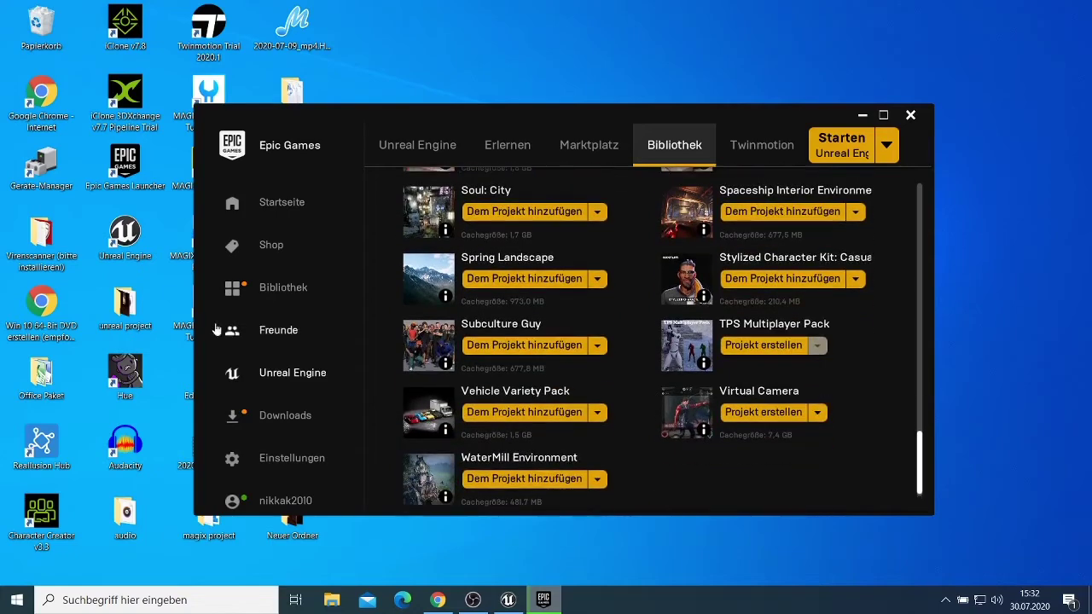
Minimize the launcher, close the Sequencer panel and go back to the Content root.
left_click(507, 600)
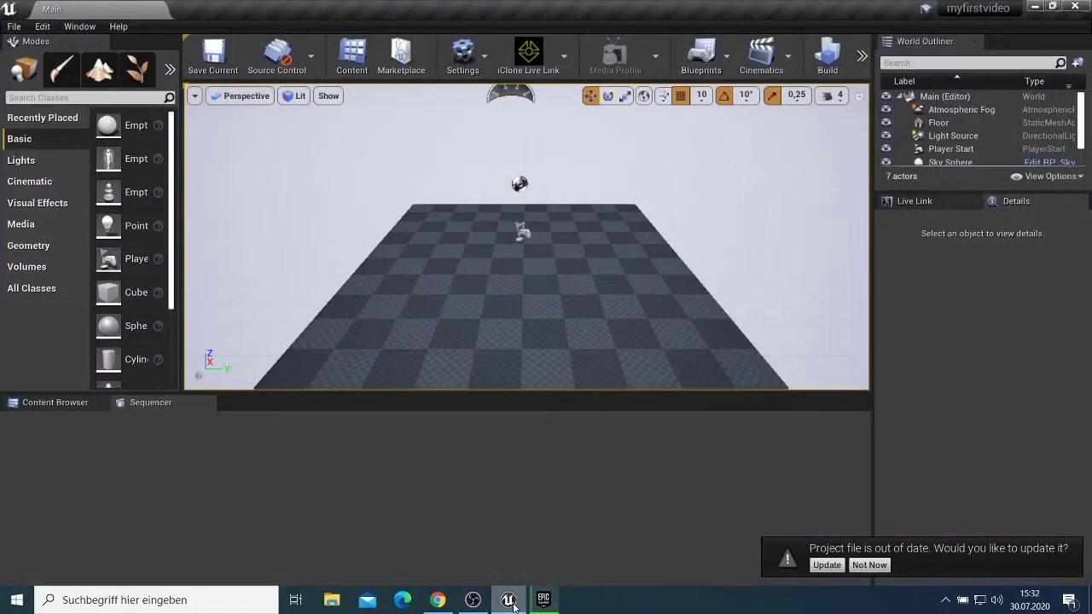
left_click(544, 600)
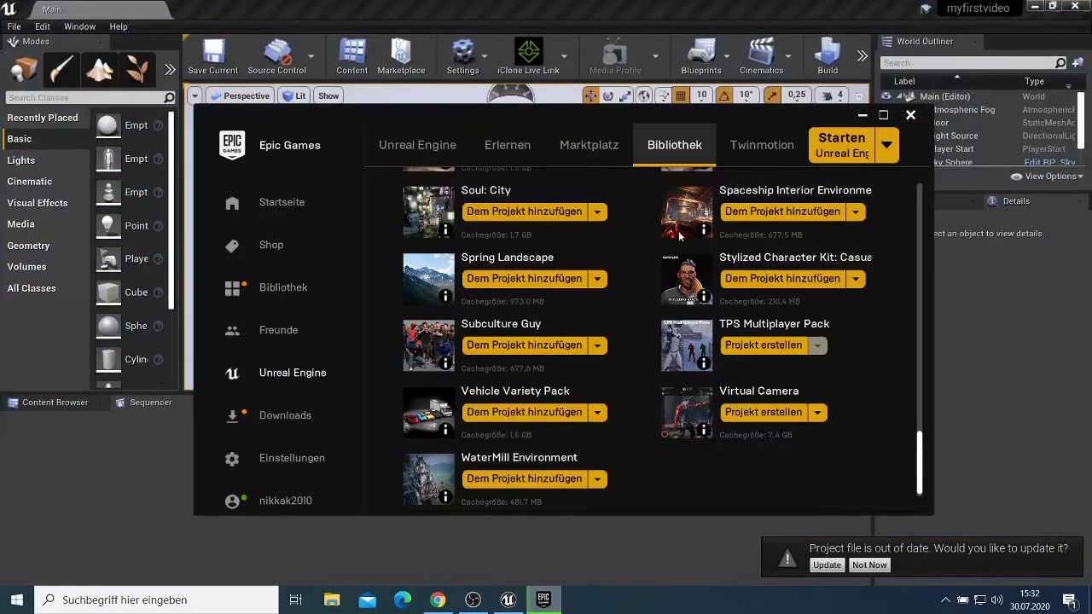
left_click(863, 114)
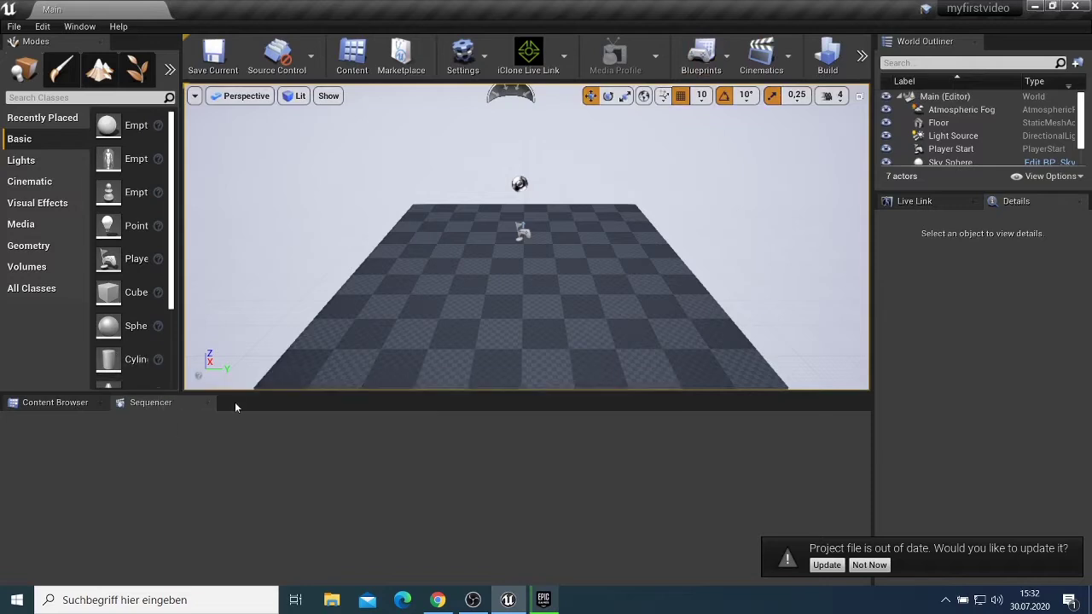
left_click(209, 403)
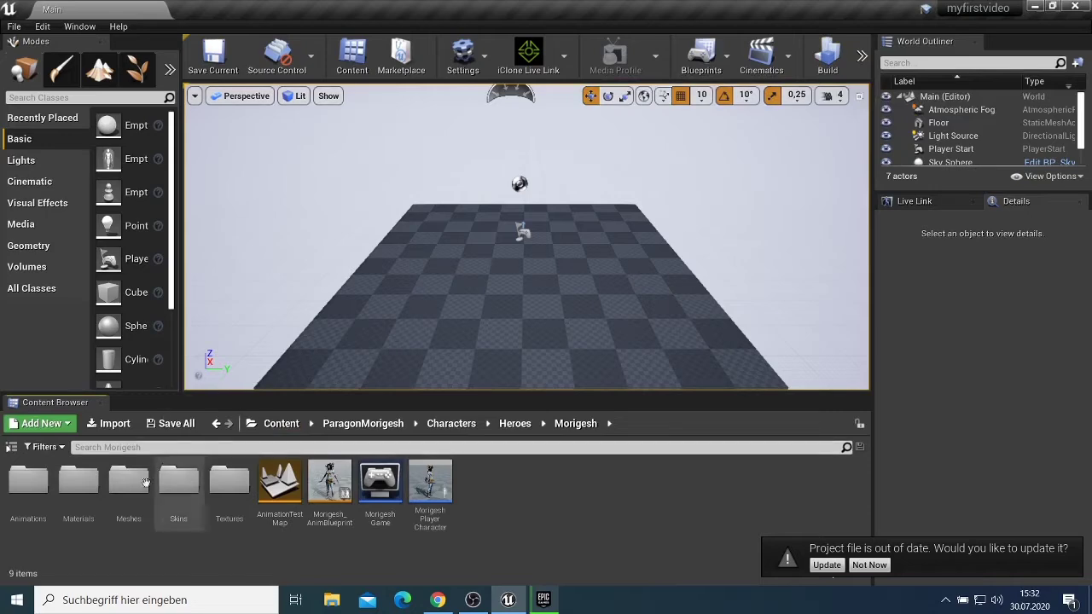
left_click(216, 423)
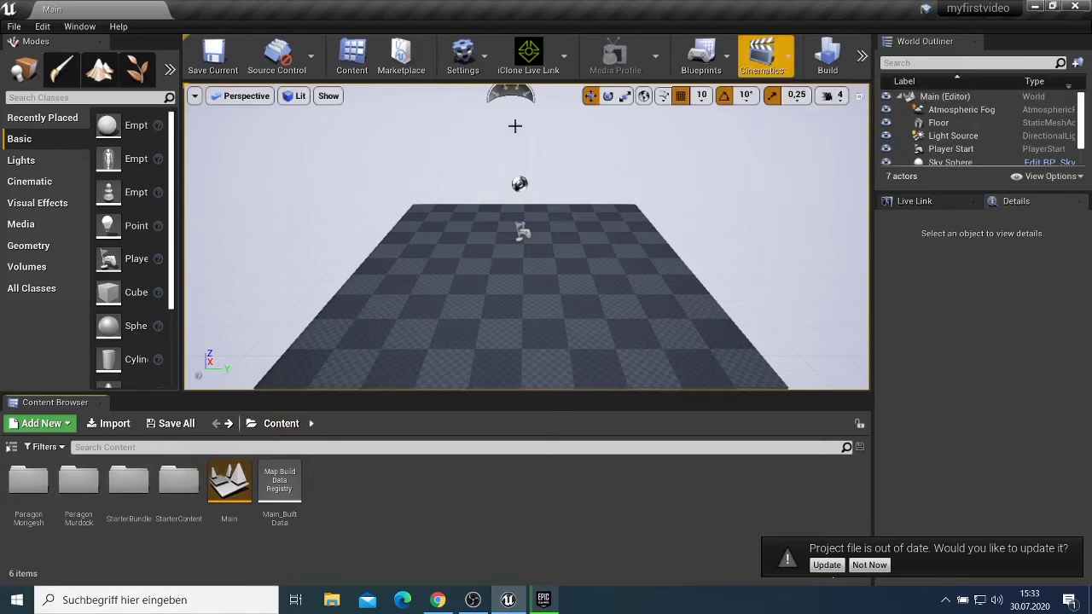
Create a folder named 'cinematic' in the Content root and open it.
right_click(327, 491)
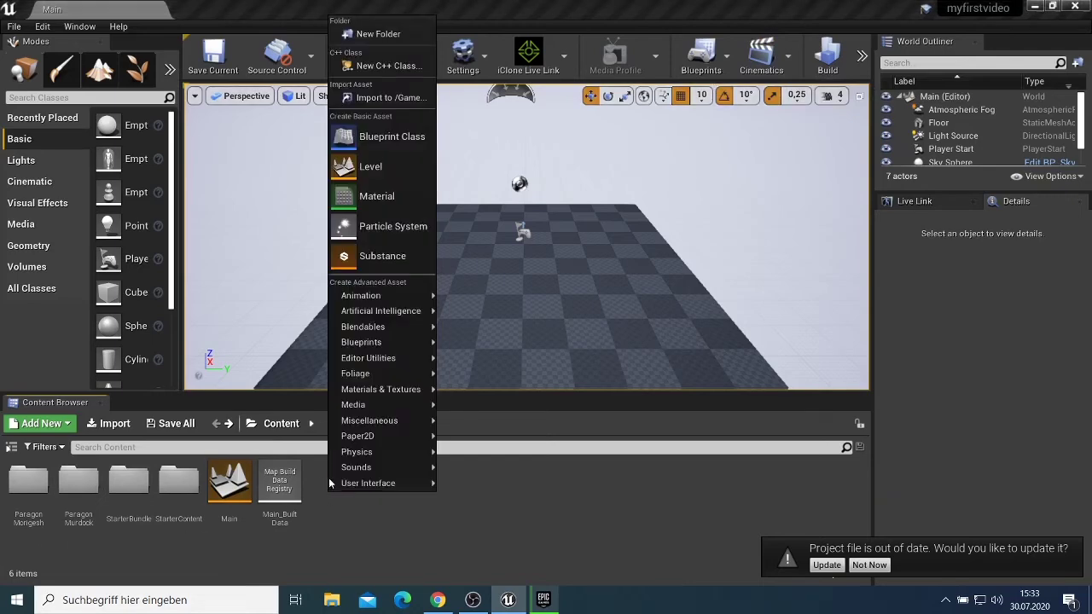
left_click(41, 423)
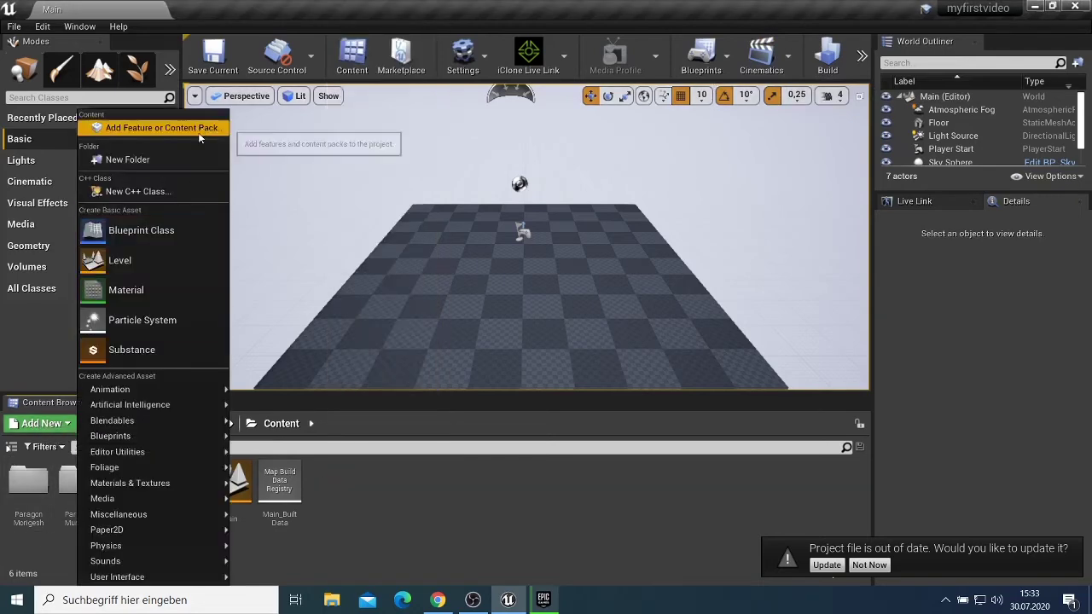
left_click(178, 154)
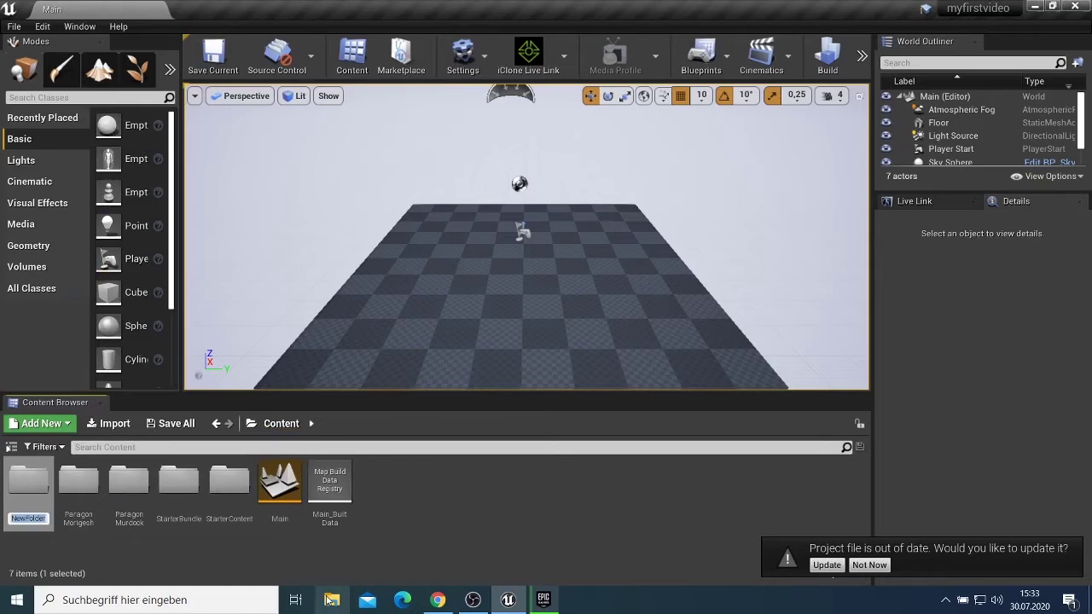
type("cin")
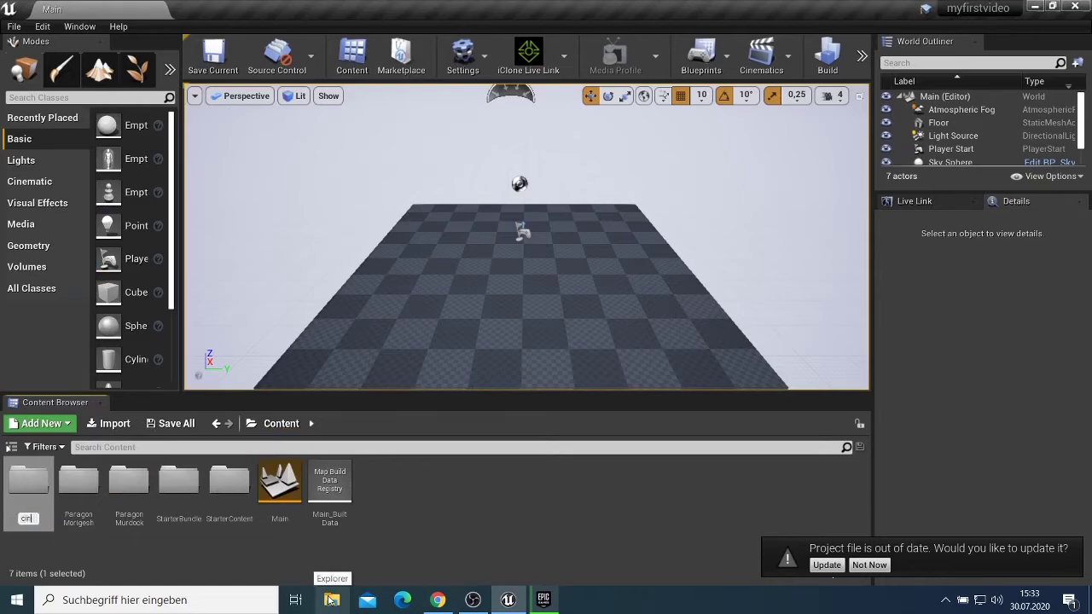
type("e")
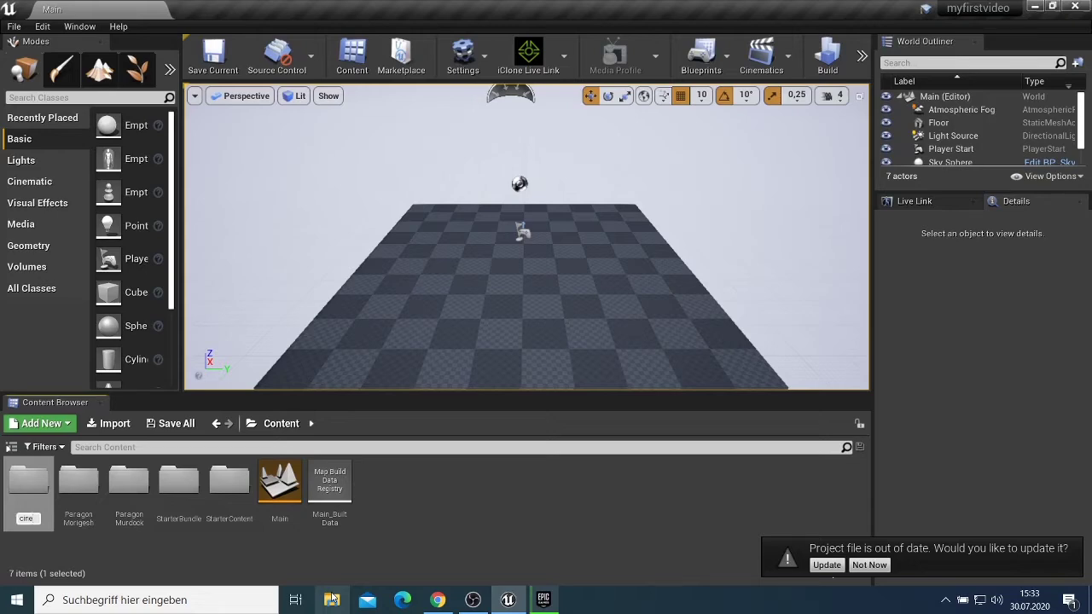
type("matic")
key("Return")
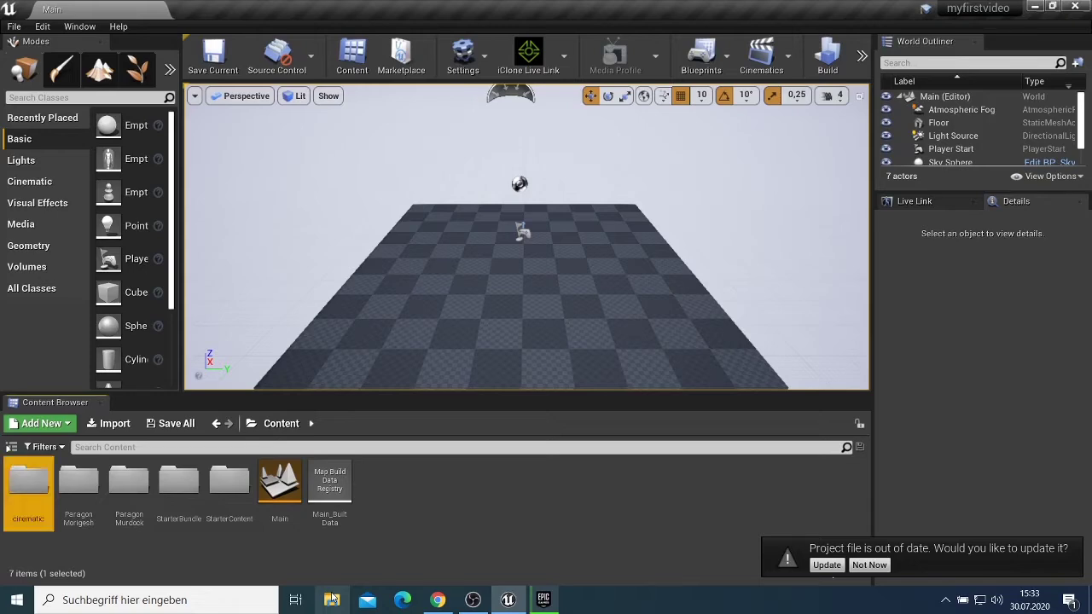
double_click(38, 493)
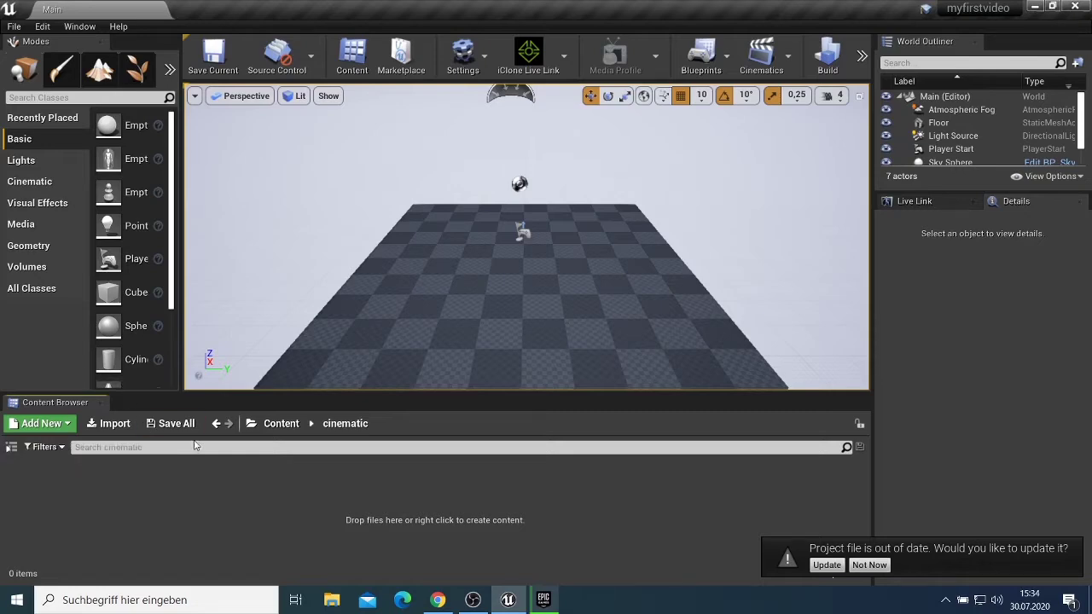
Return to the Content folder and dismiss the Add New list without creating anything.
left_click(216, 423)
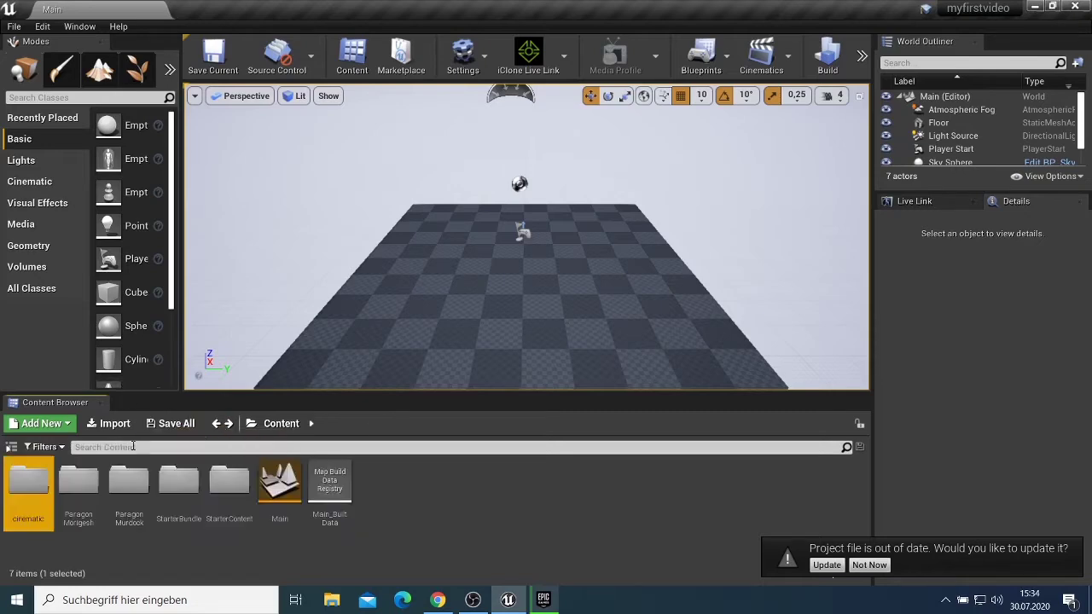
left_click(41, 423)
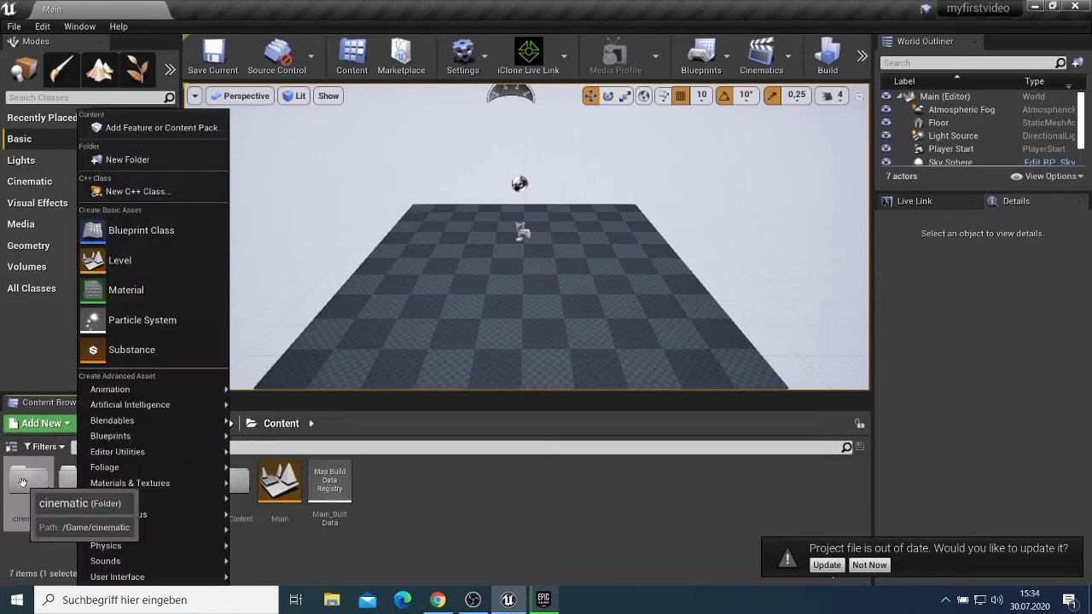
mouse_move(107, 529)
left_click(409, 525)
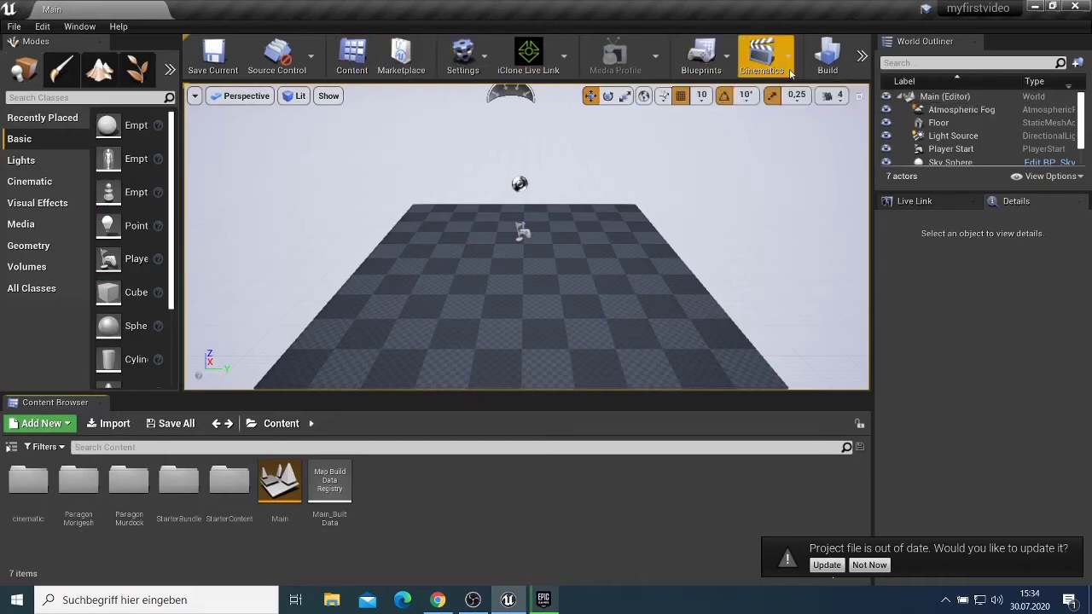
Toggle the cinematic viewport layout and back, then add a level sequence from Cinematics.
left_click(859, 98)
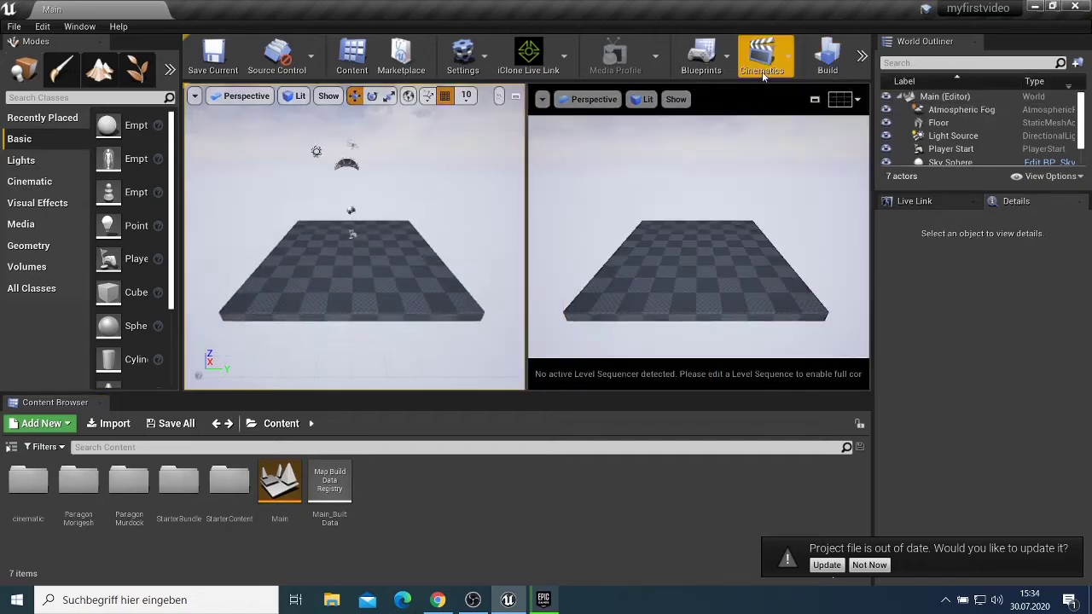
left_click(515, 97)
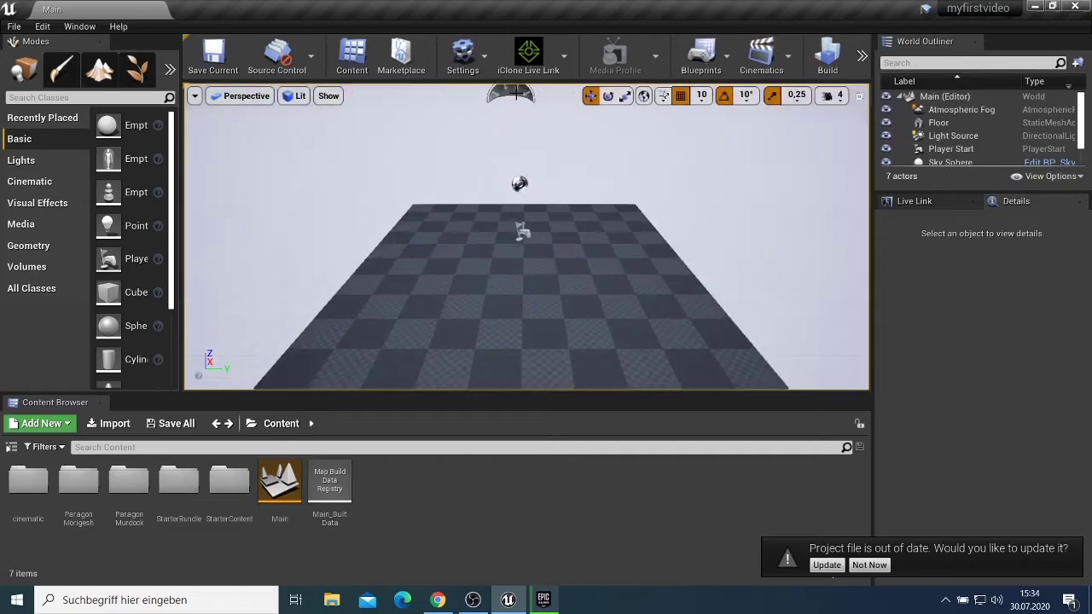
left_click(790, 67)
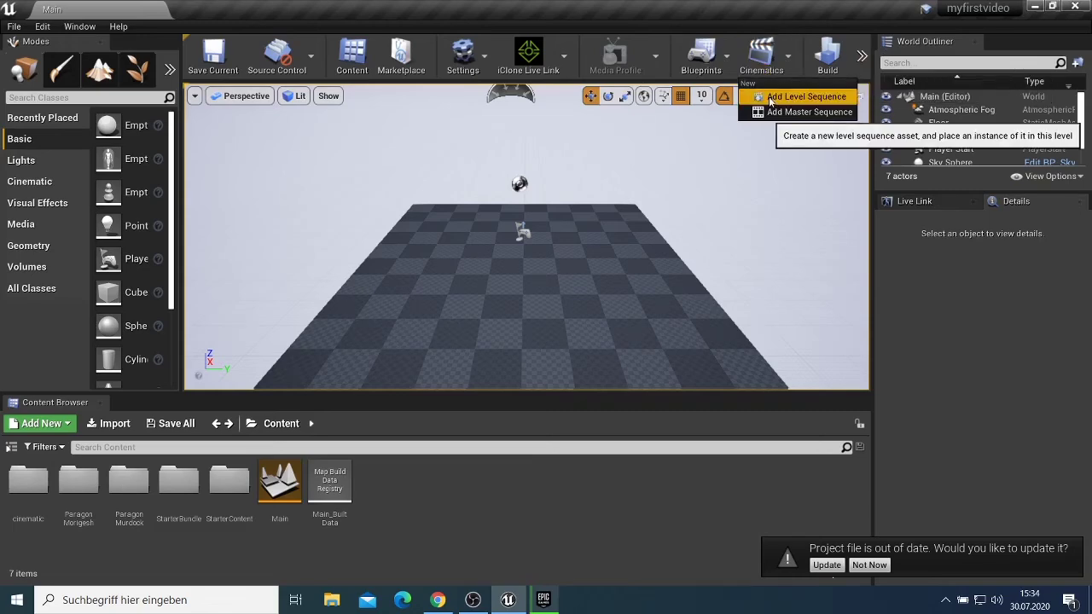
left_click(770, 99)
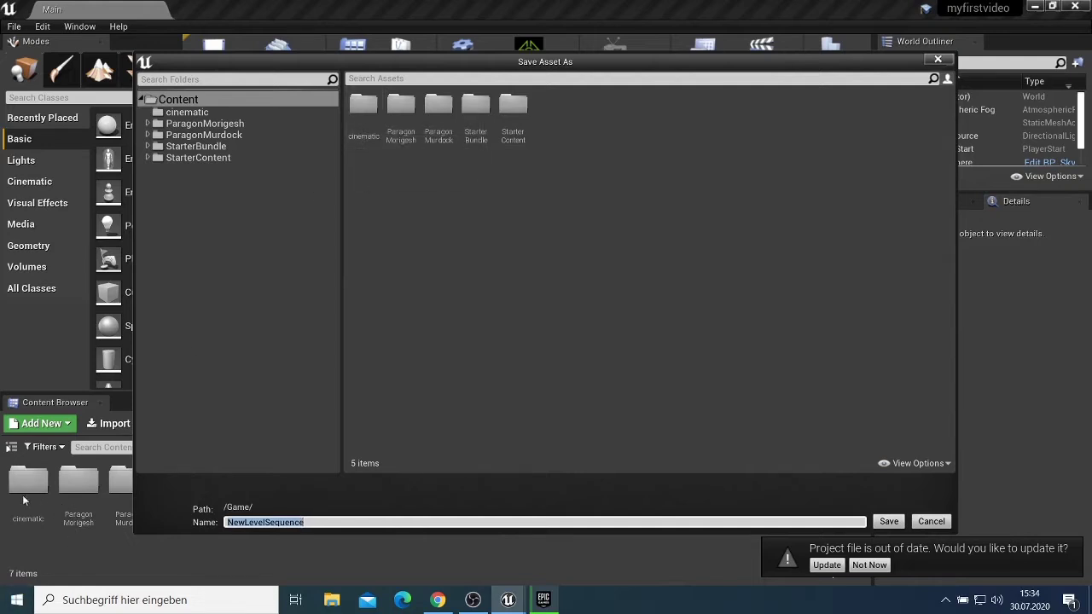
Save the level sequence as 'master' in the cinematic folder and dock Sequencer beside Content Browser.
double_click(370, 110)
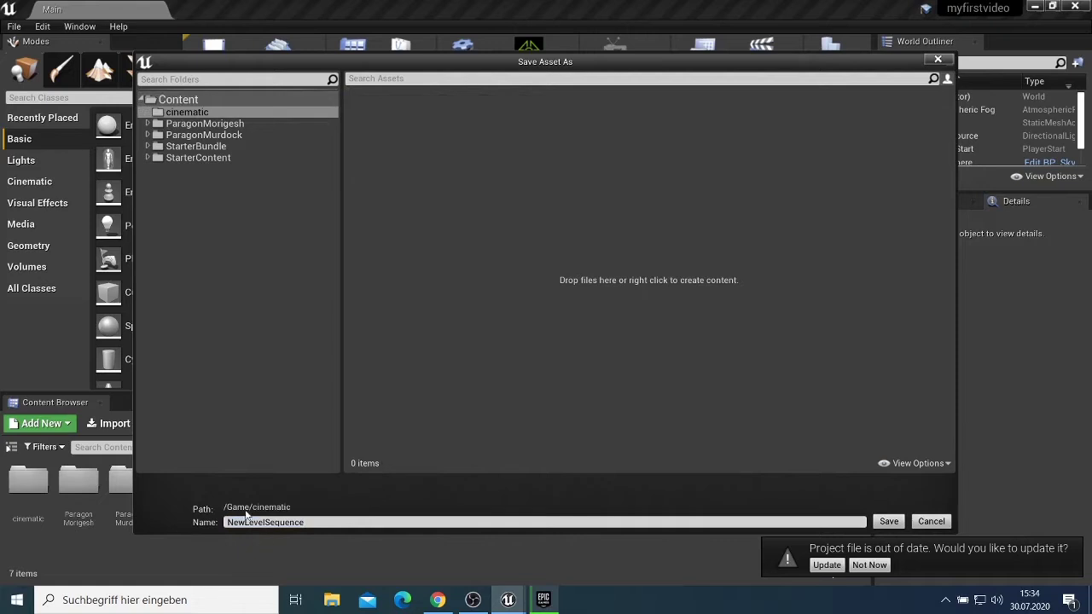
left_click_drag(346, 523, 186, 533)
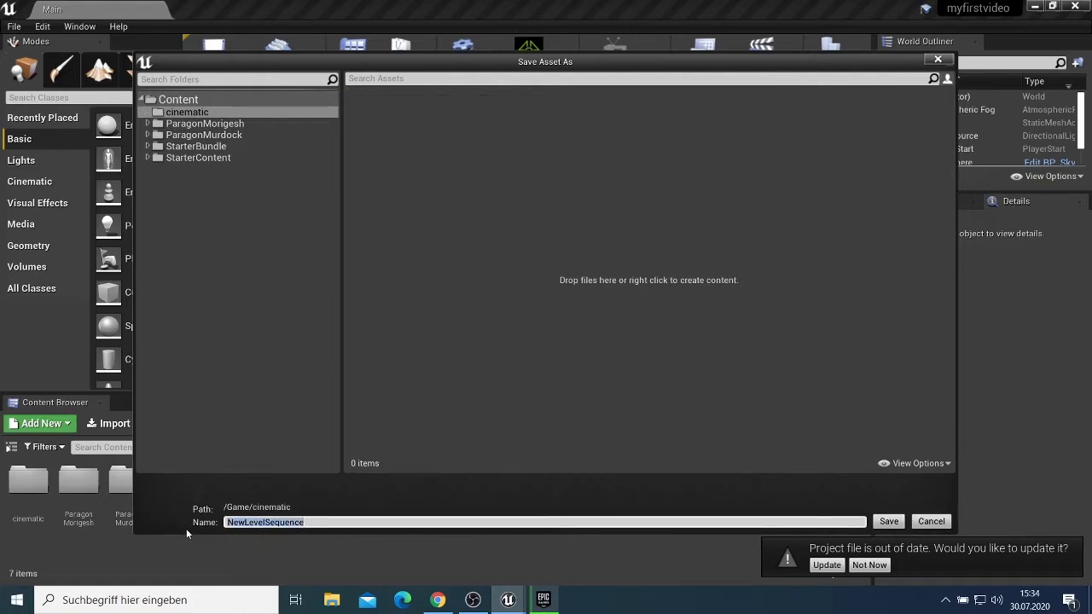
type("ma")
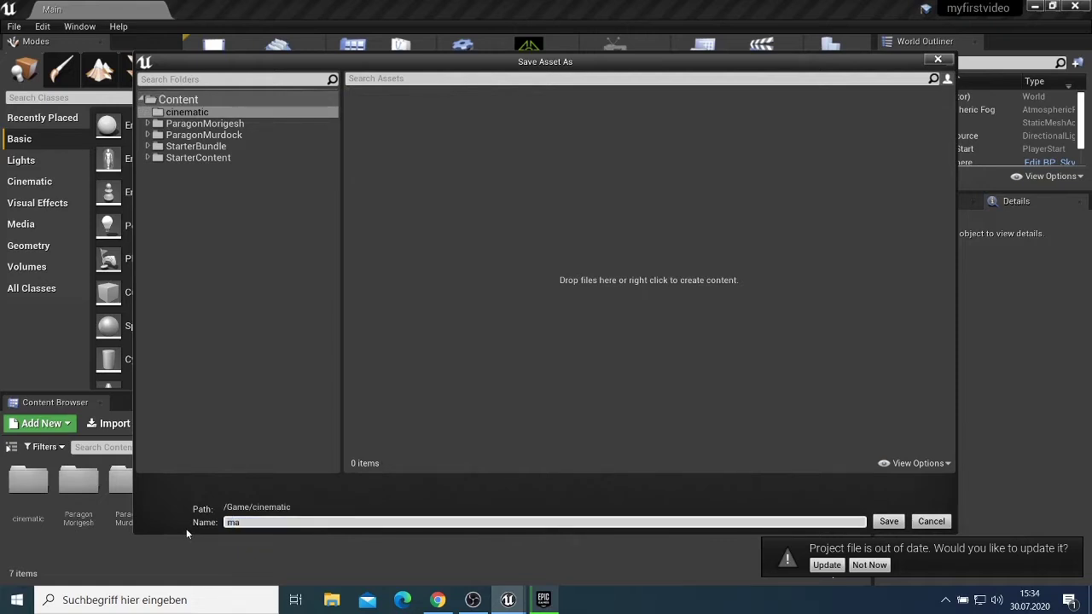
type("ster")
left_click(895, 520)
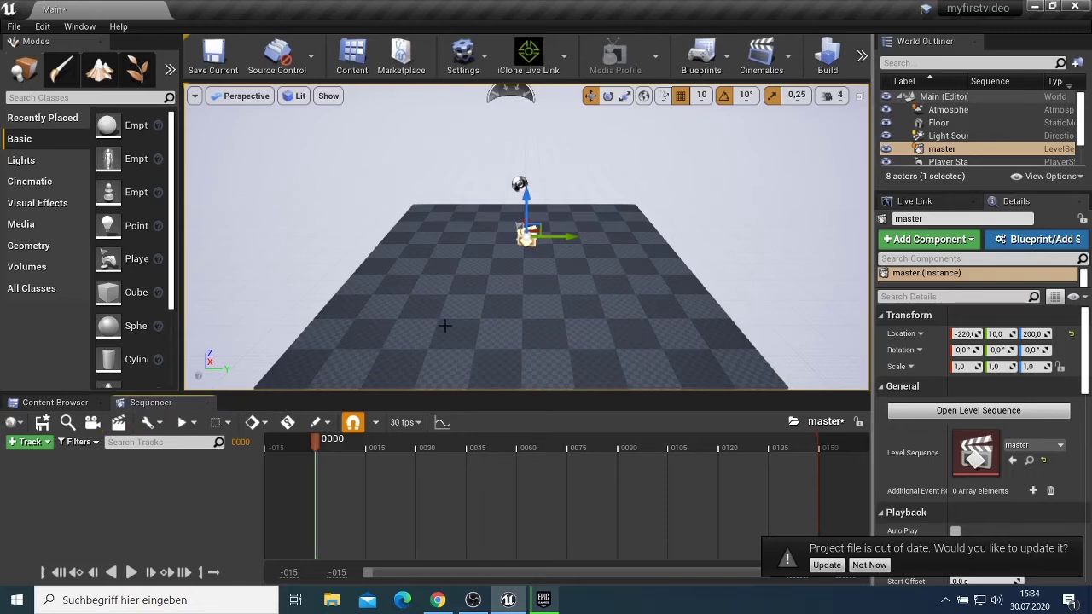
left_click_drag(158, 402, 406, 515)
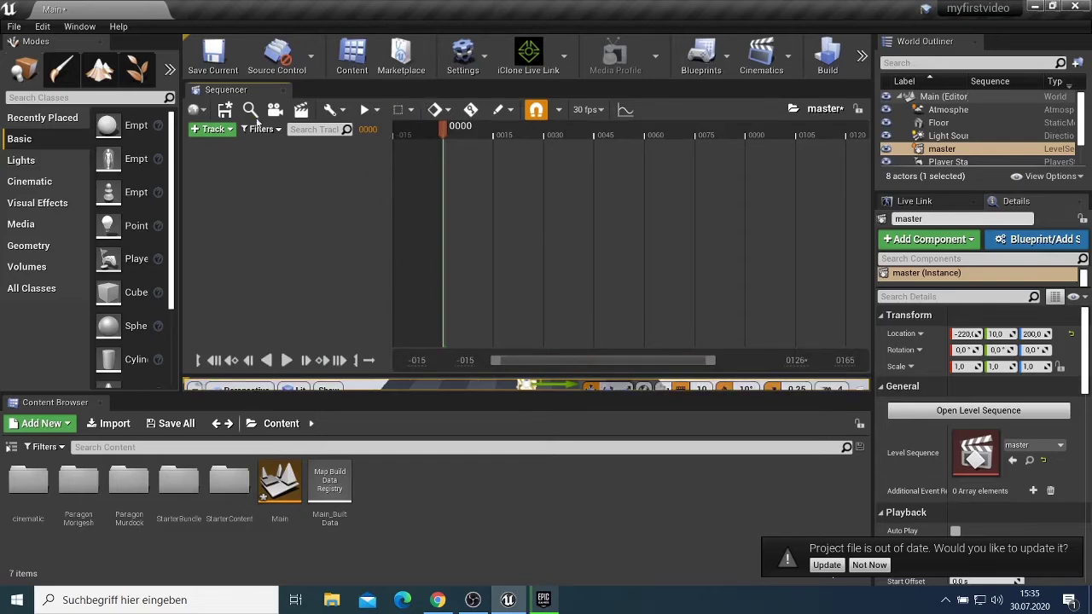
left_click_drag(260, 90, 138, 403)
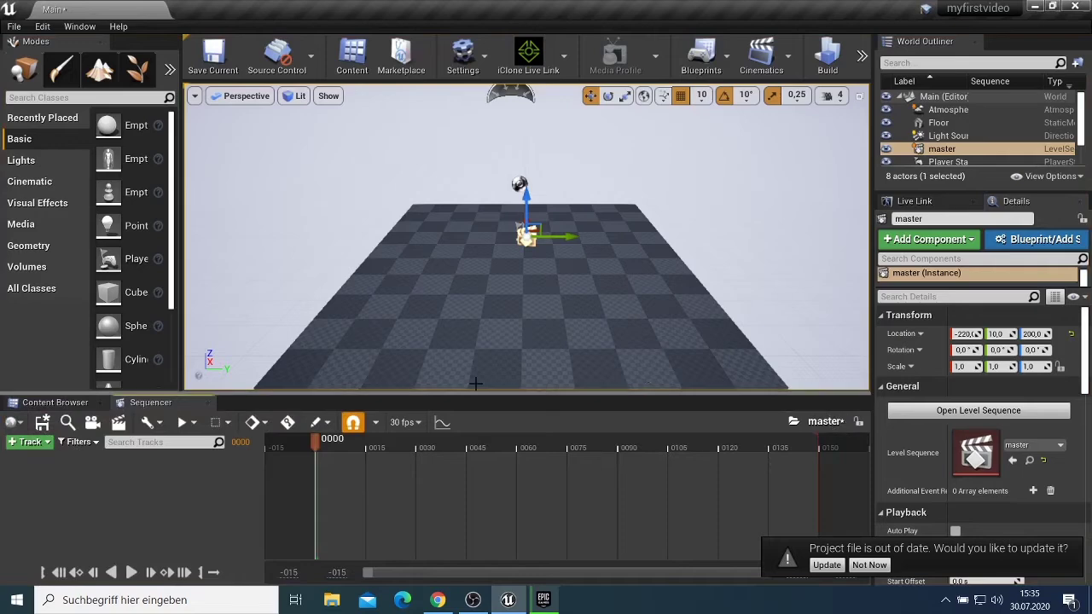
Create a level sequence named 'shot01' in the cinematic folder, then switch back to master's Sequencer tab.
left_click(83, 403)
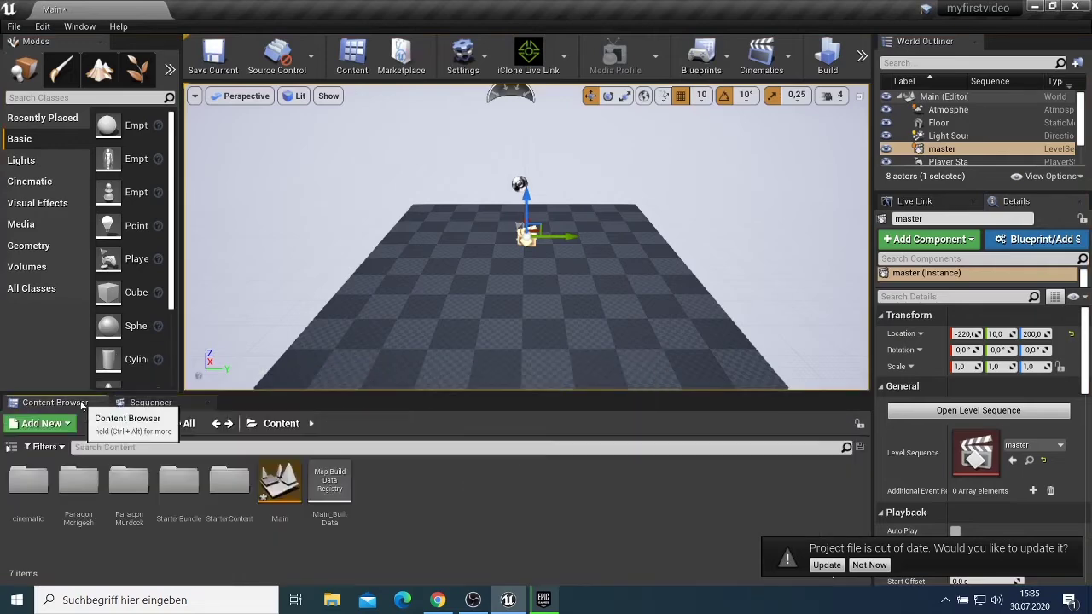
double_click(45, 483)
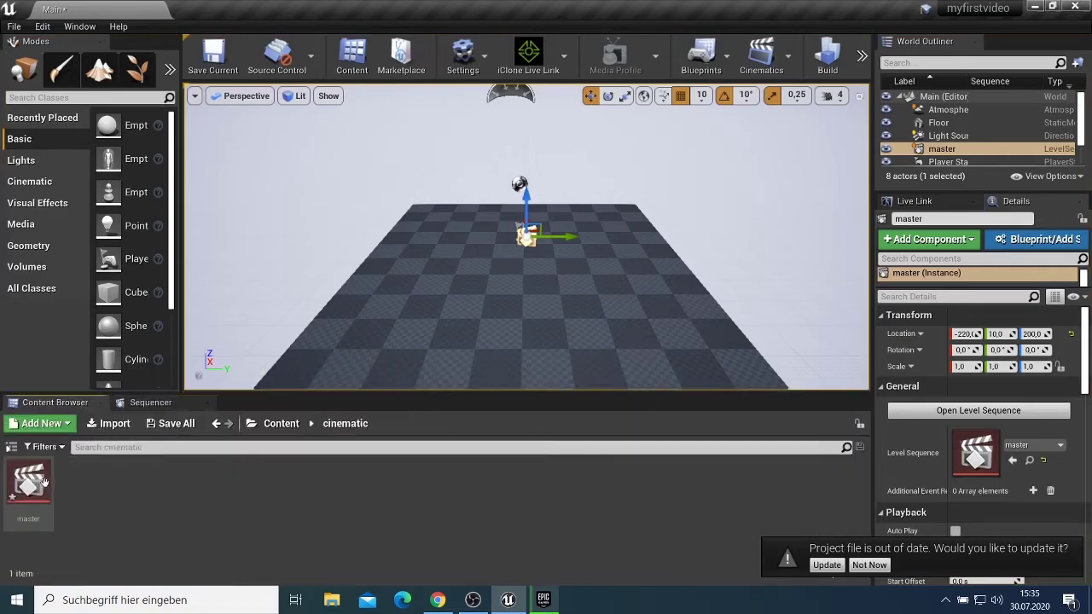
right_click(81, 511)
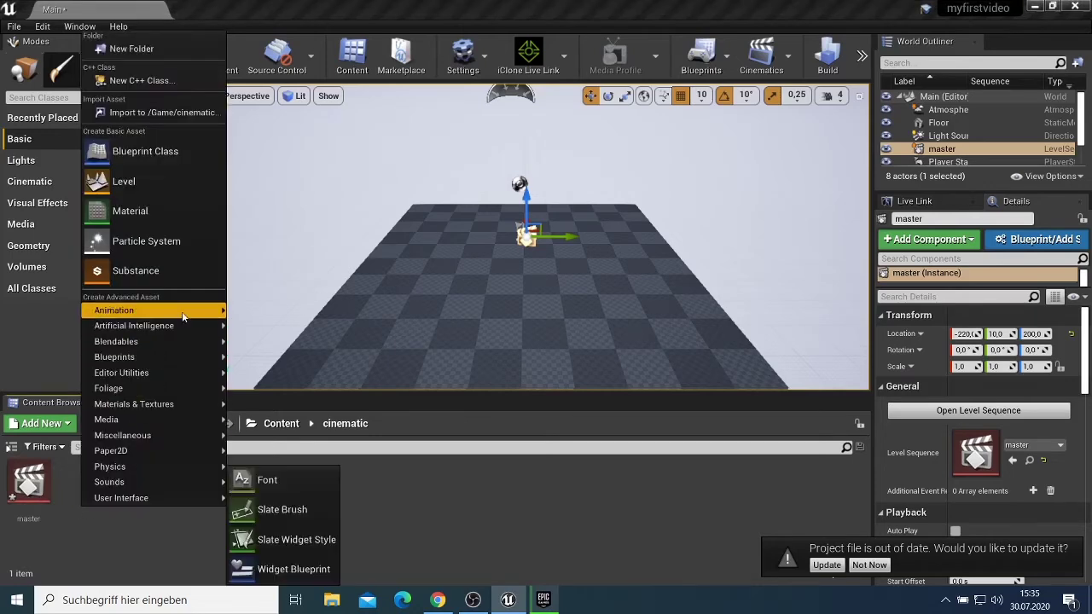
mouse_move(184, 314)
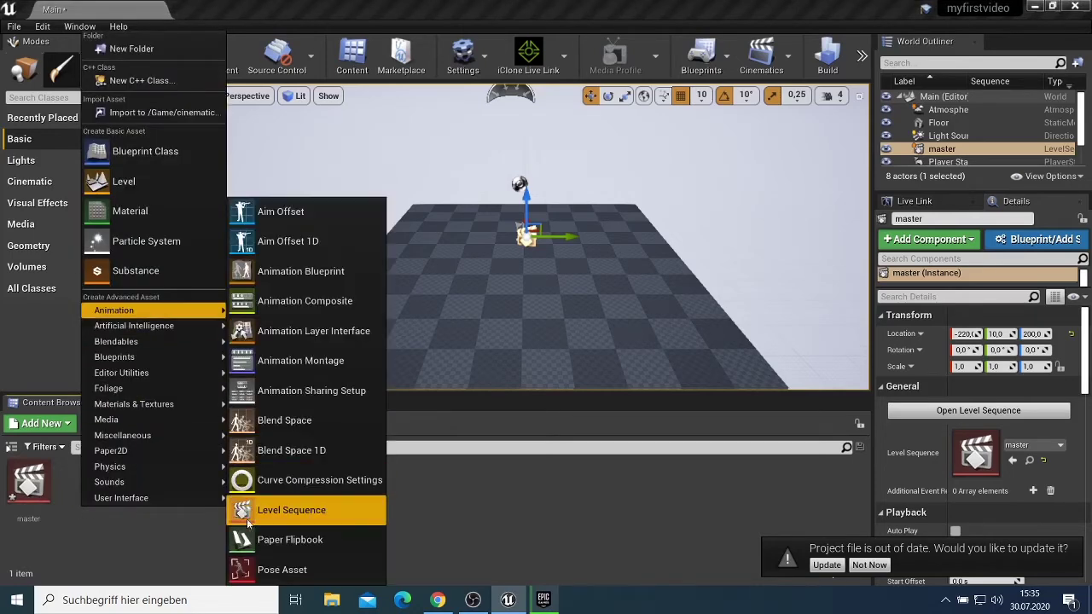
left_click(275, 514)
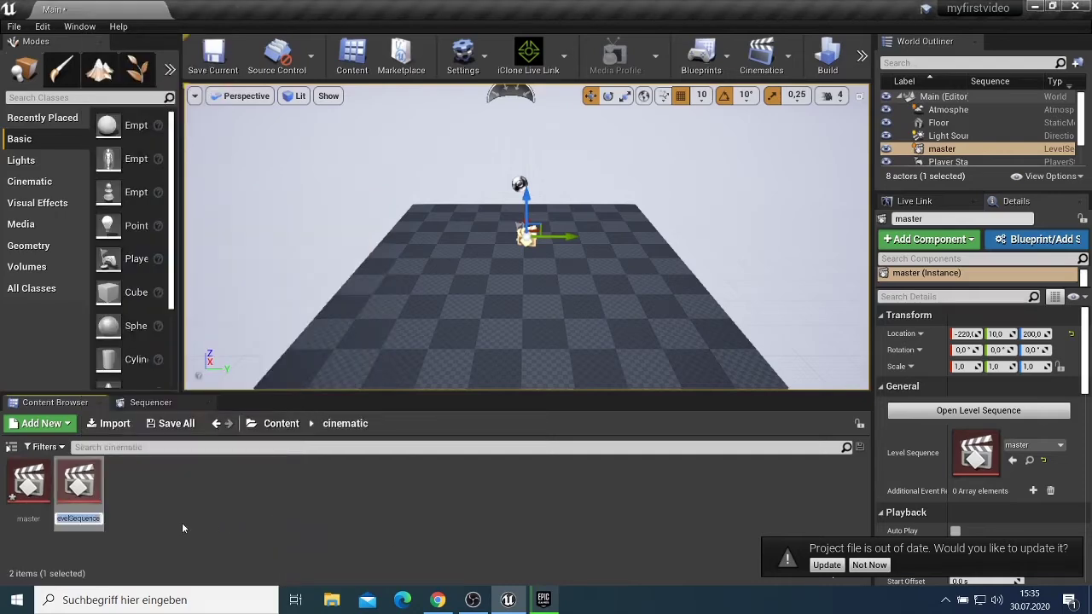
type("shot")
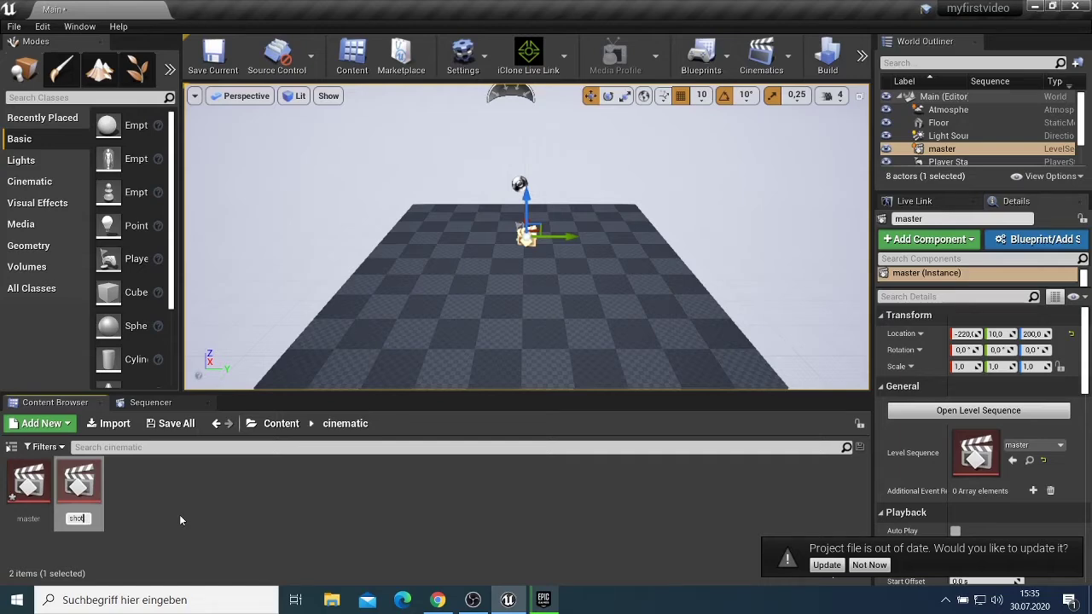
type("01")
key("Return")
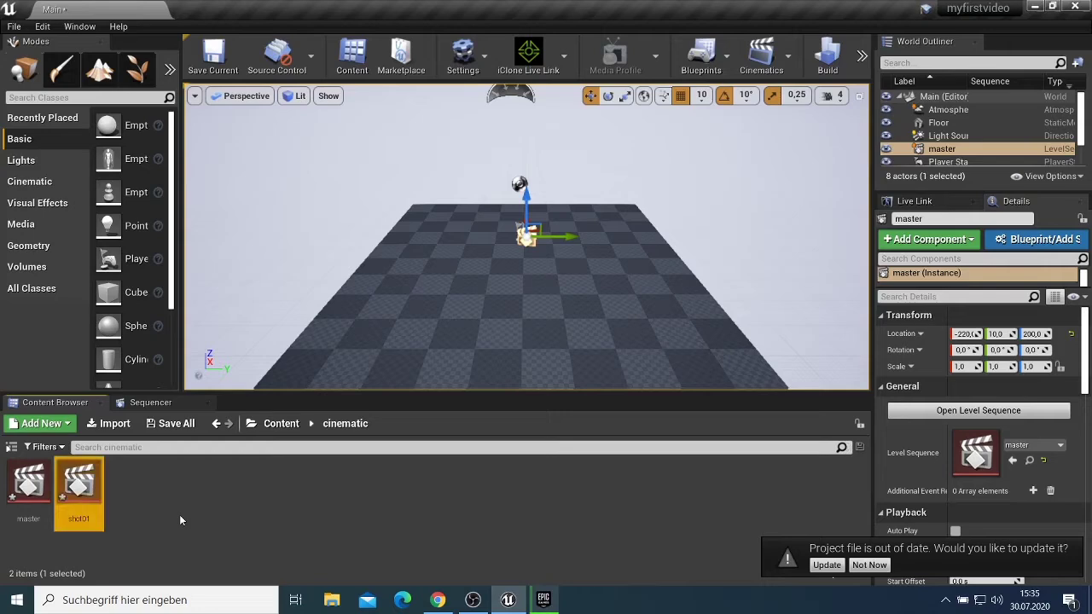
left_click(150, 402)
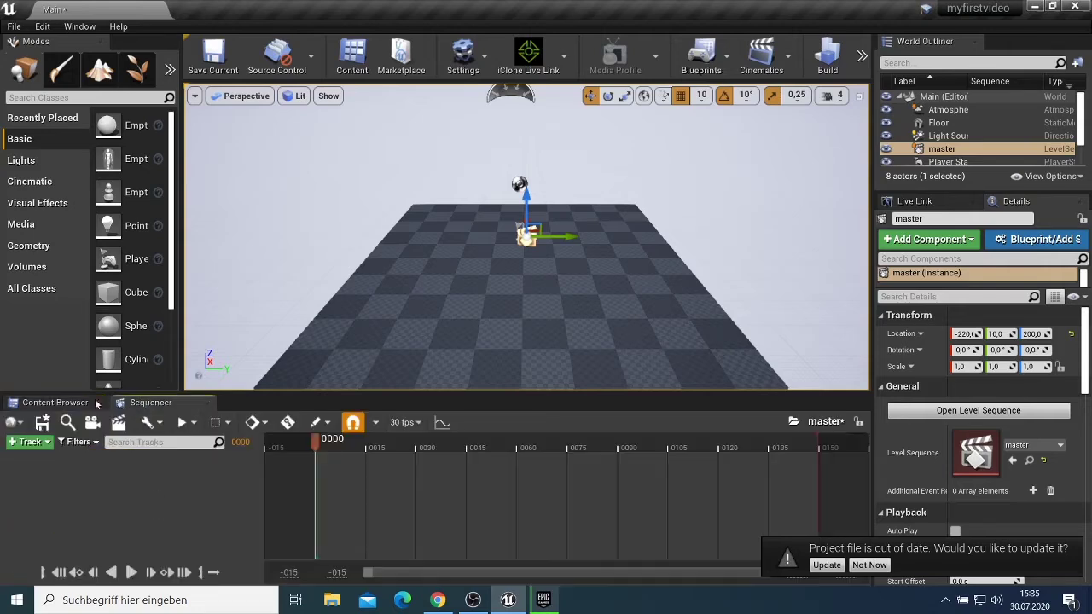
Add a Shot Track to master holding shot01, then step into shot01's timeline.
left_click(30, 441)
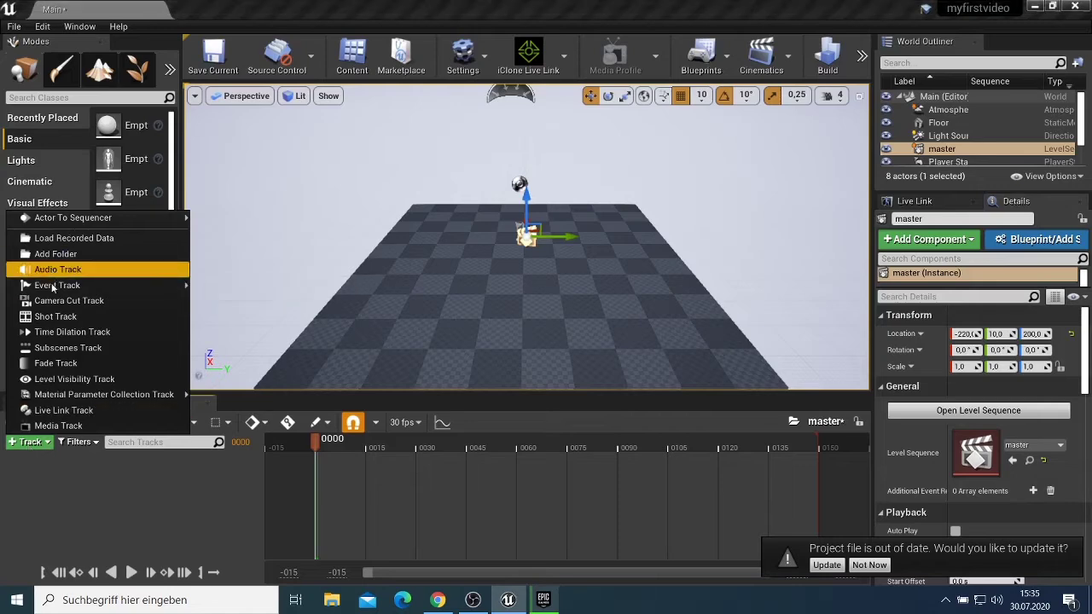
left_click(58, 317)
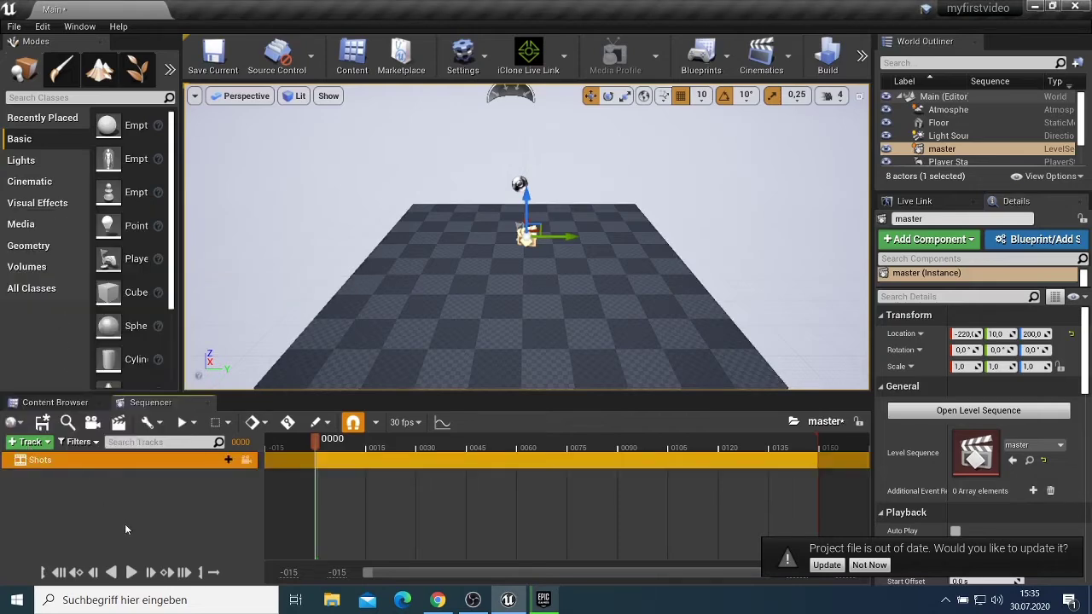
left_click(223, 460)
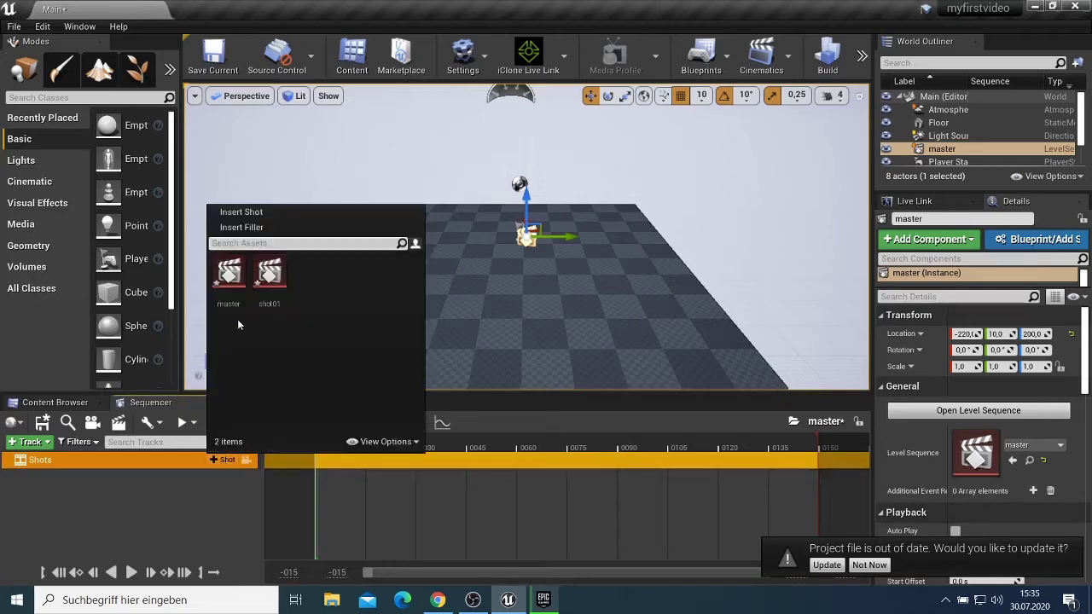
left_click(269, 275)
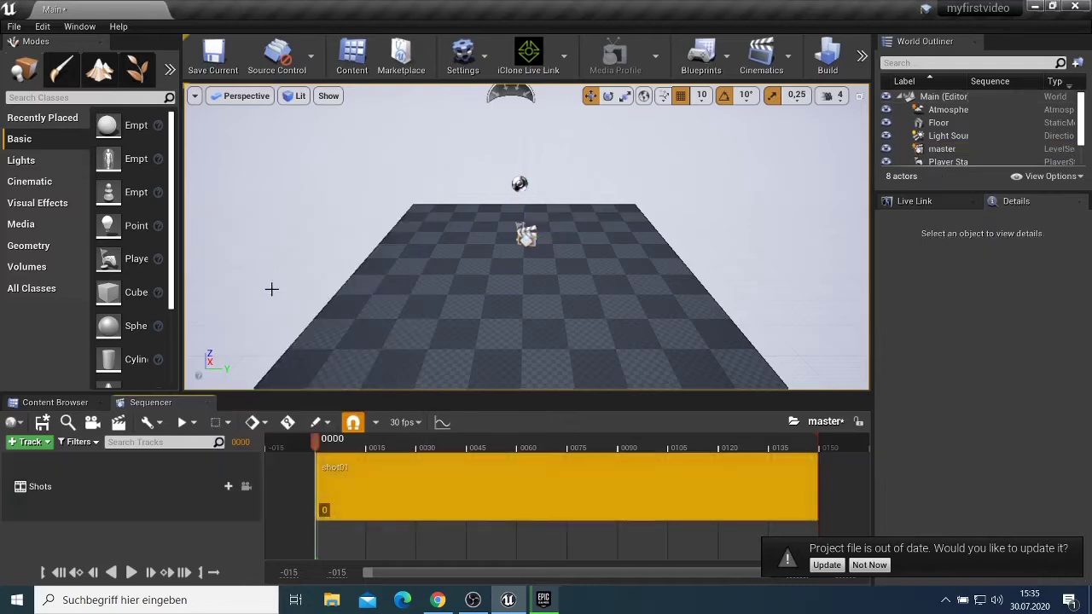
double_click(475, 478)
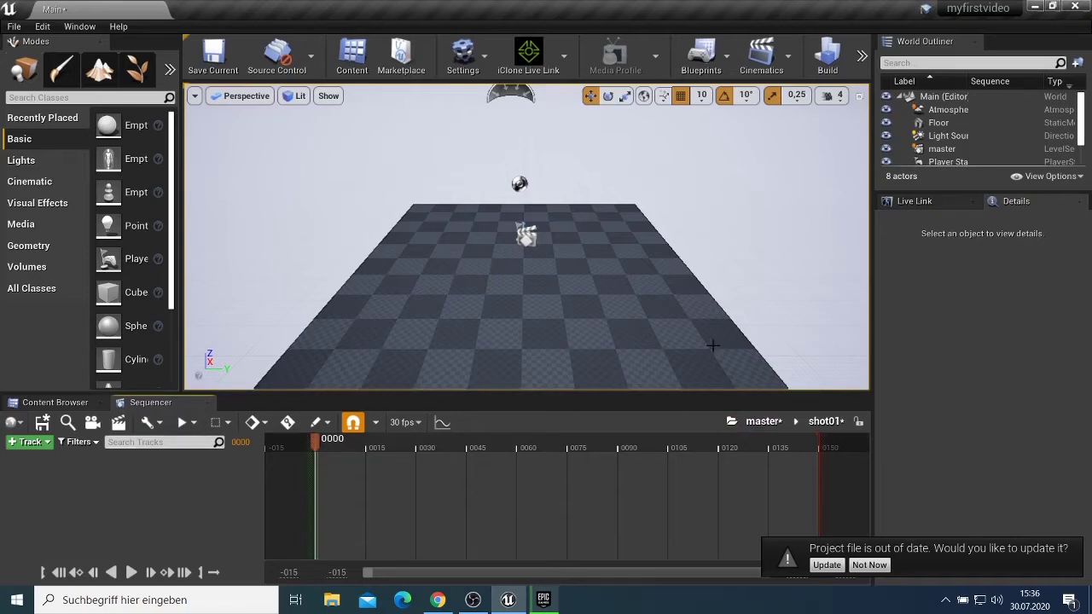
left_click(758, 421)
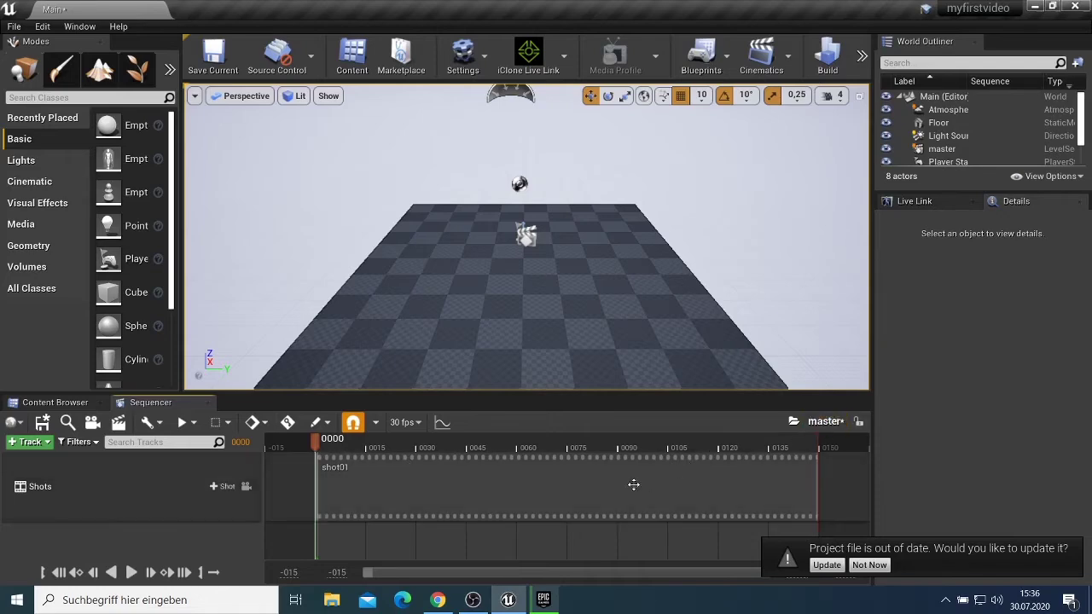
double_click(605, 487)
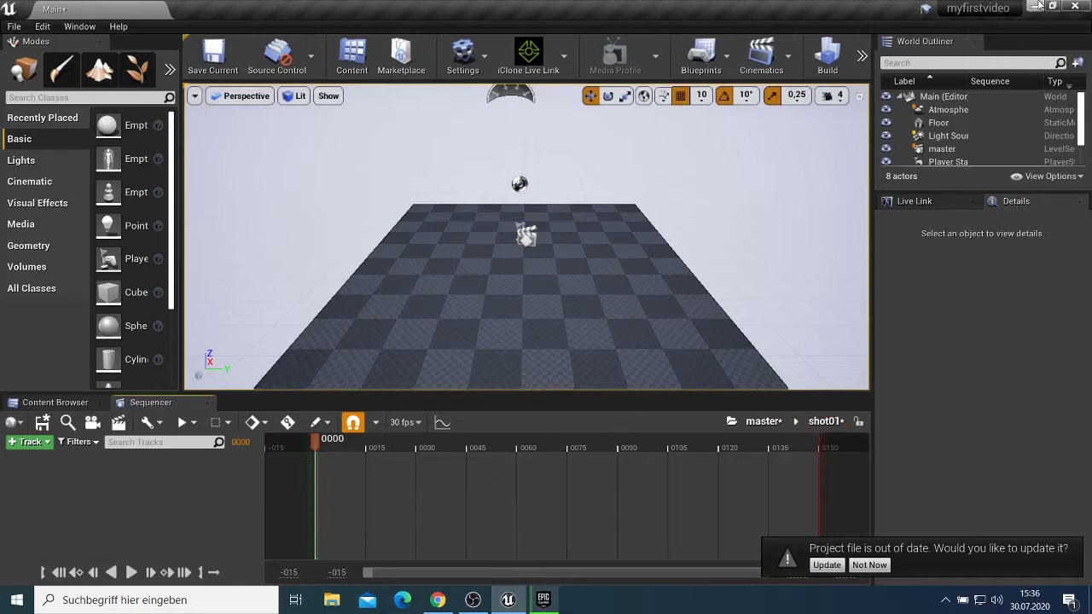
Browse to StarterBundle > CollectionMaps and open the Map1 level.
left_click(60, 403)
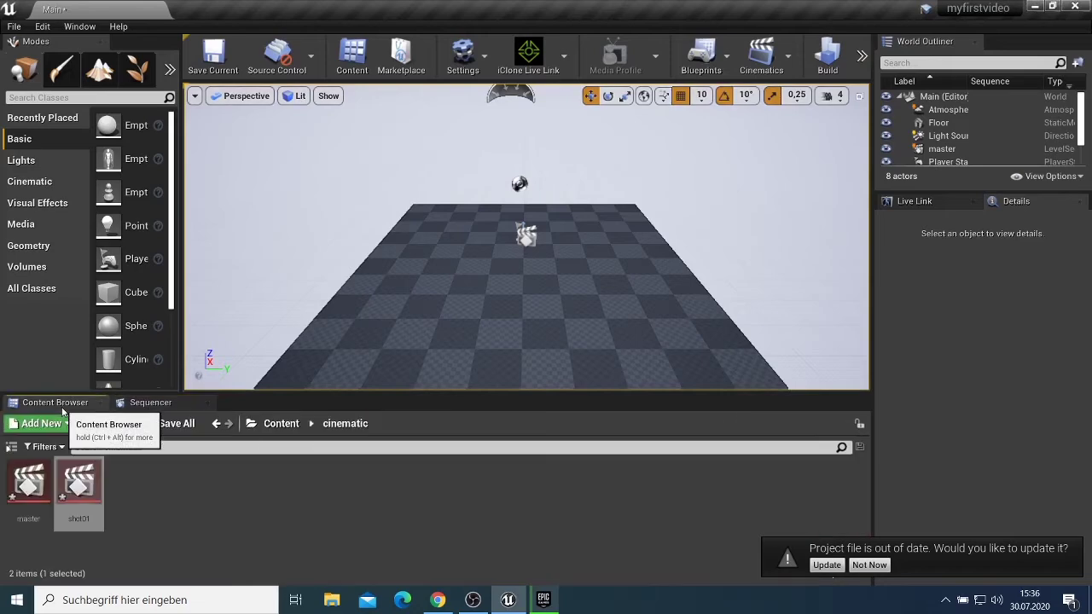
left_click(216, 423)
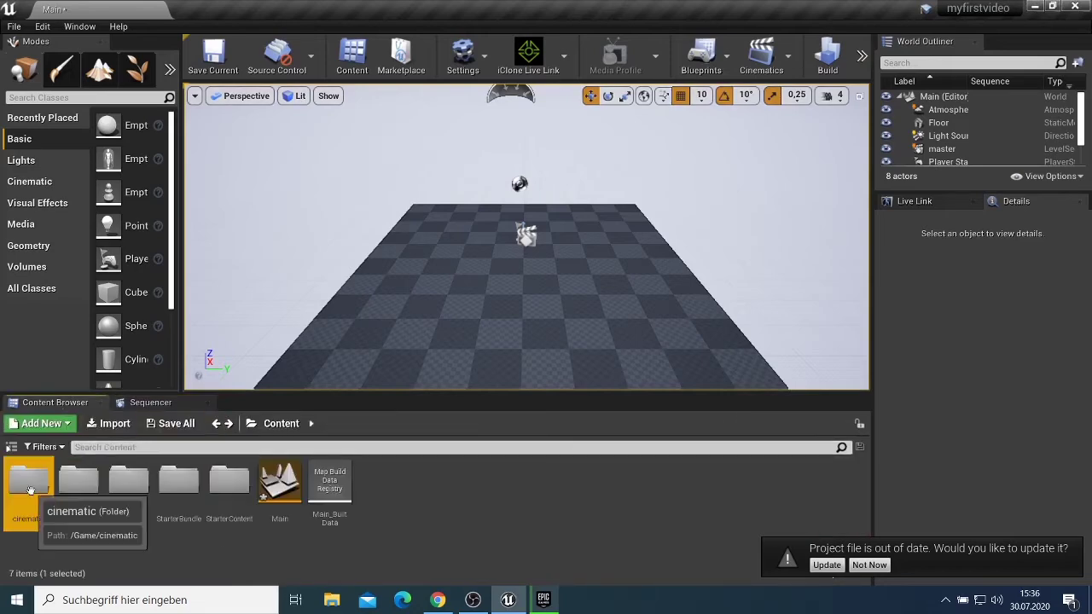
left_click(179, 508)
double_click(180, 509)
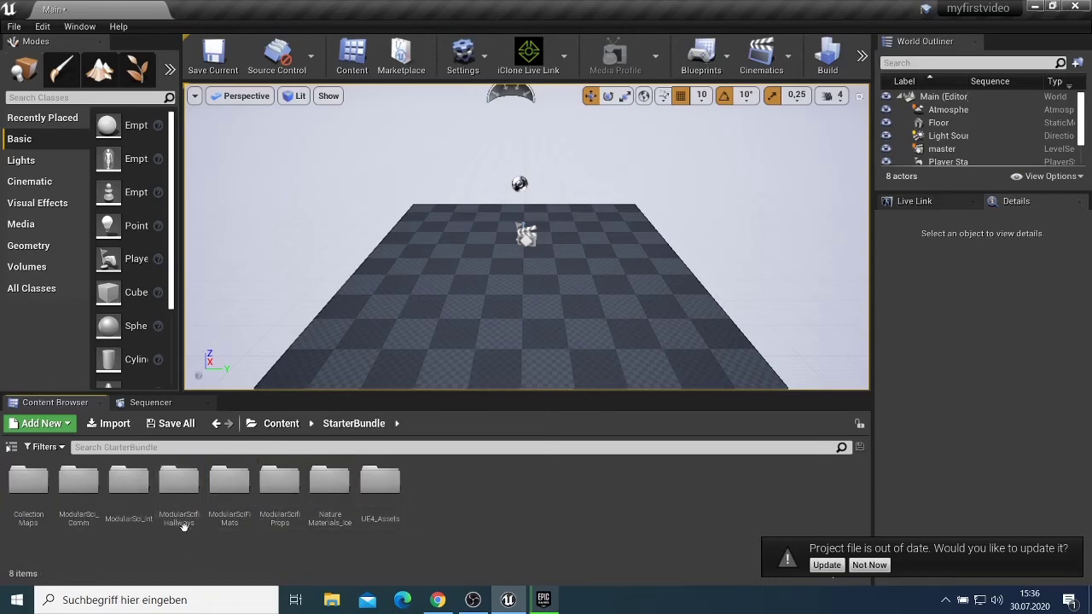
double_click(34, 509)
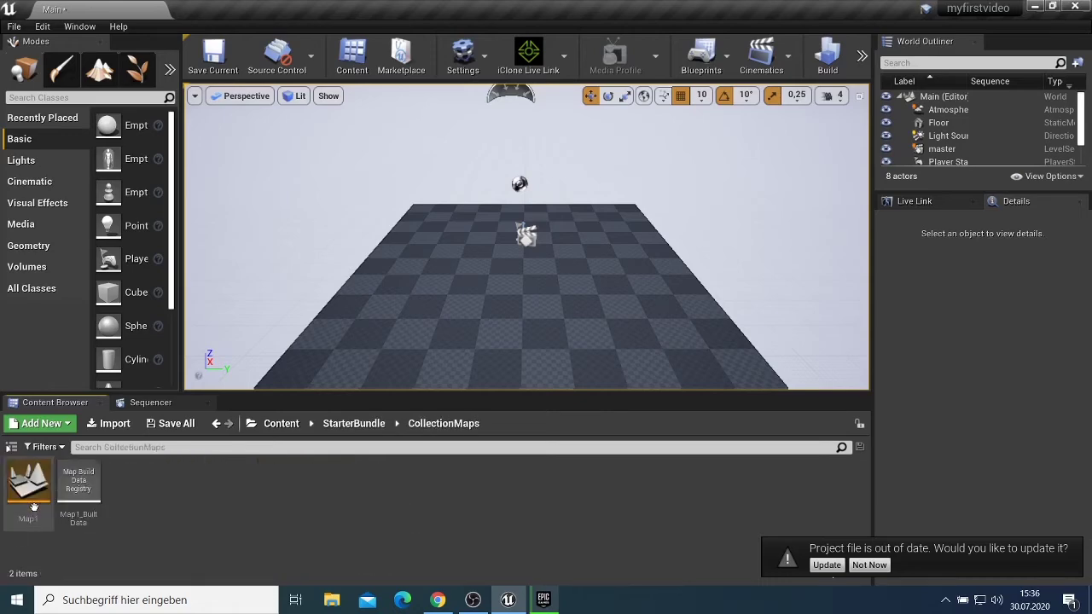
double_click(34, 510)
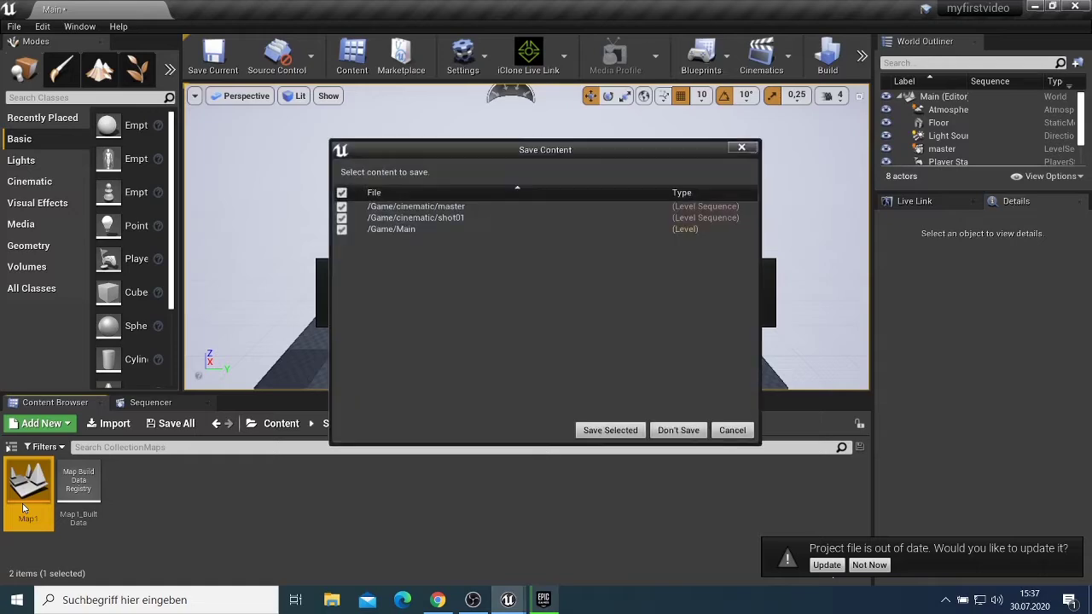
Choose Don't Save for master, shot01 and Main, then acknowledge the out-of-video-memory error.
left_click(666, 434)
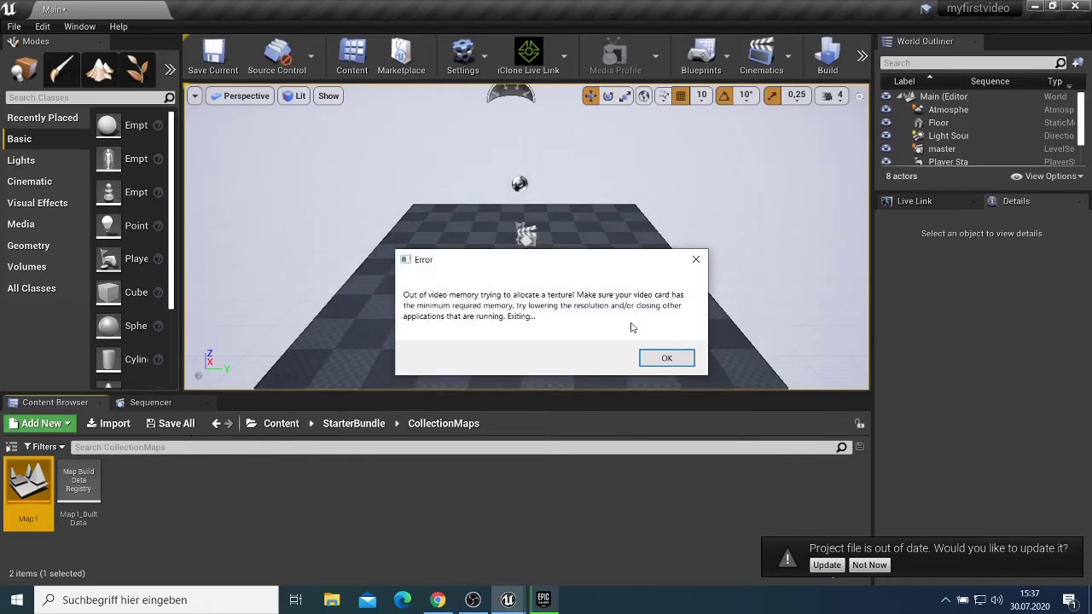
left_click(659, 358)
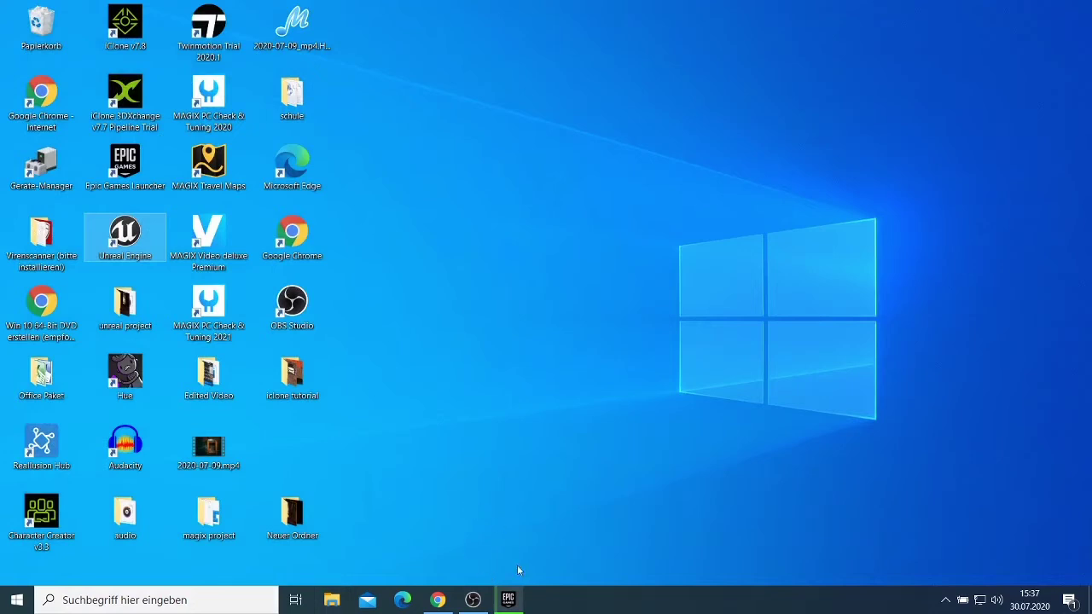
Relaunch Unreal Engine, open the myfirstvideo project and accept the reflection capture memory warning.
left_click(141, 235)
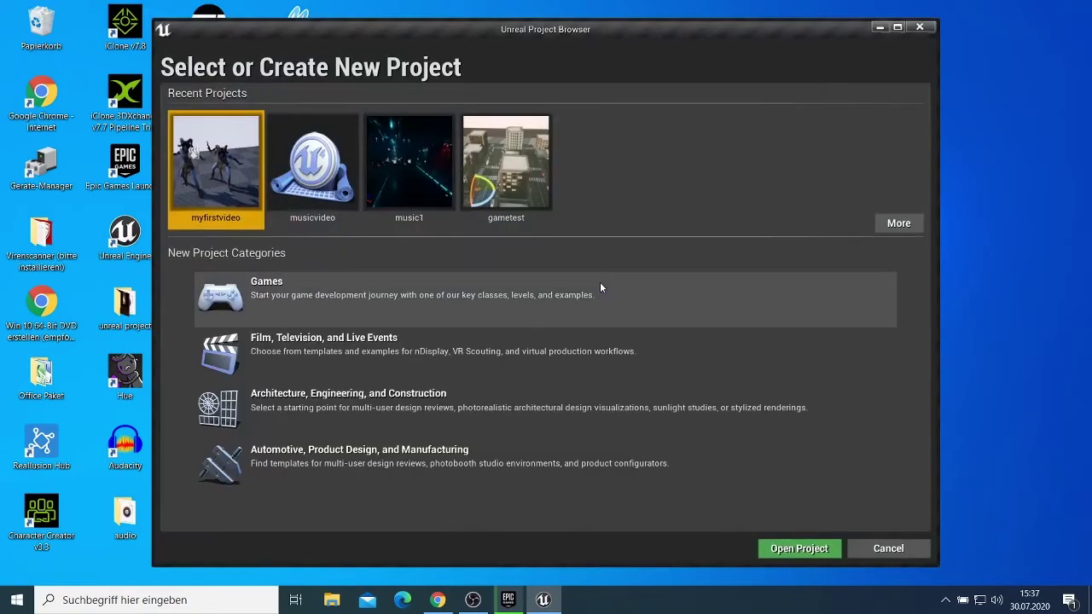
left_click(294, 363)
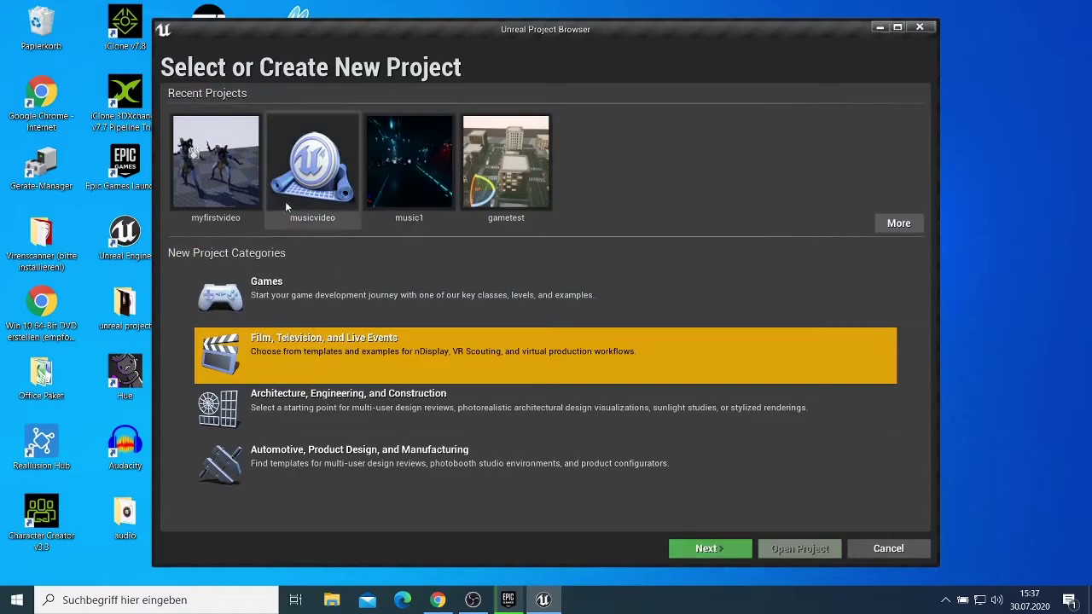
double_click(243, 179)
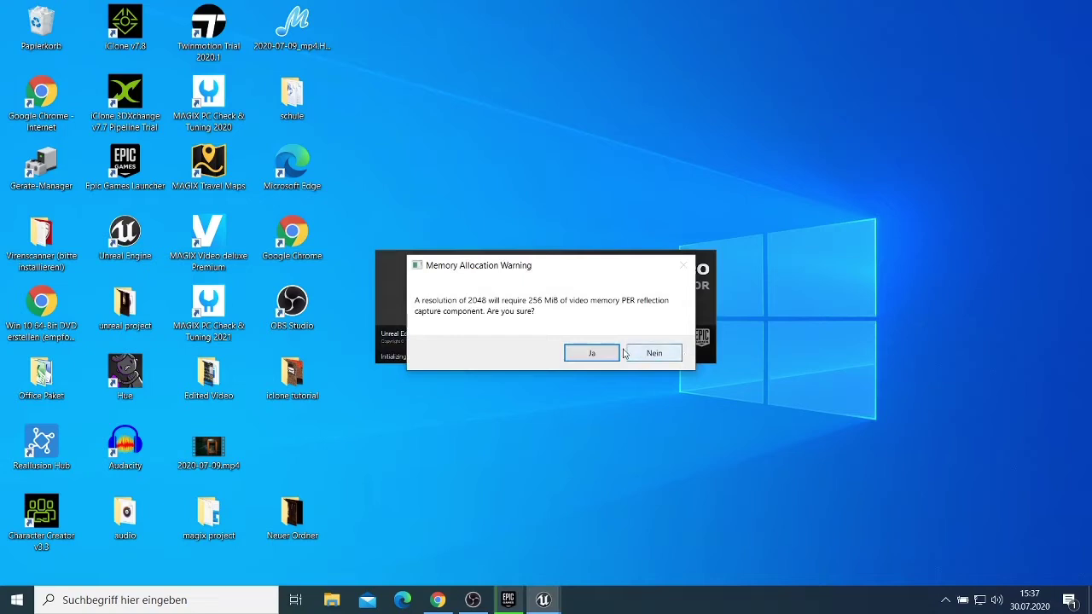
left_click(592, 354)
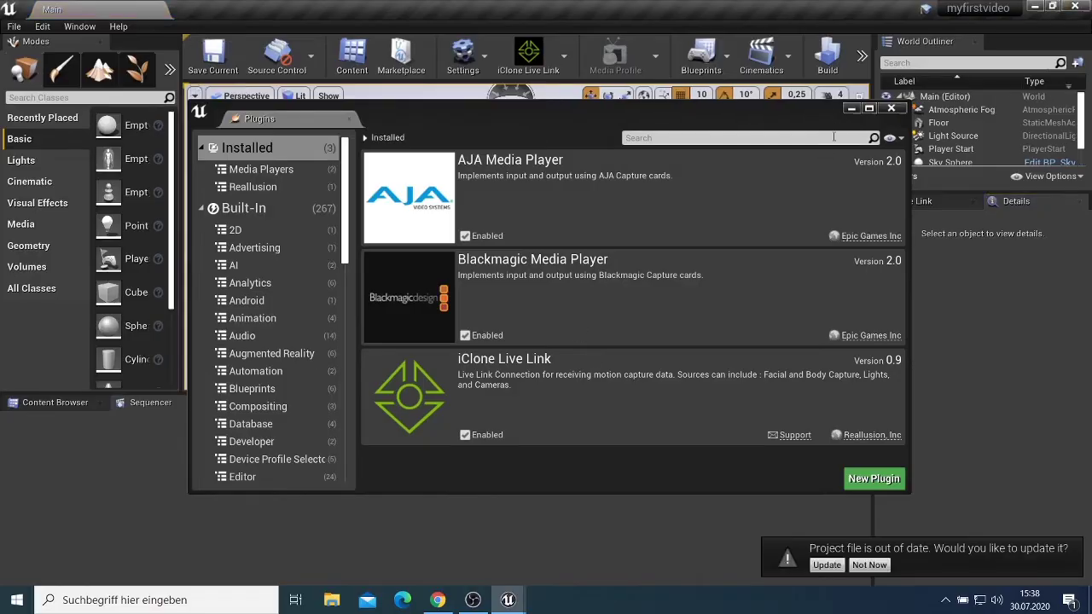
Close the Plugins window and browse to Content > StarterBundle > ModularSciFiHallways > Maps.
left_click(890, 108)
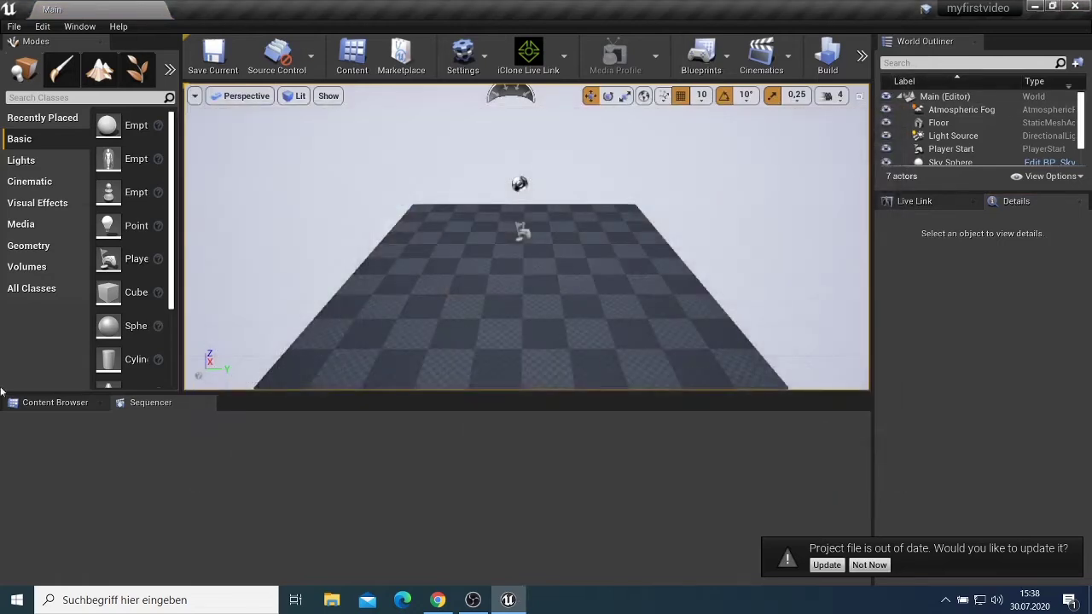
left_click(65, 408)
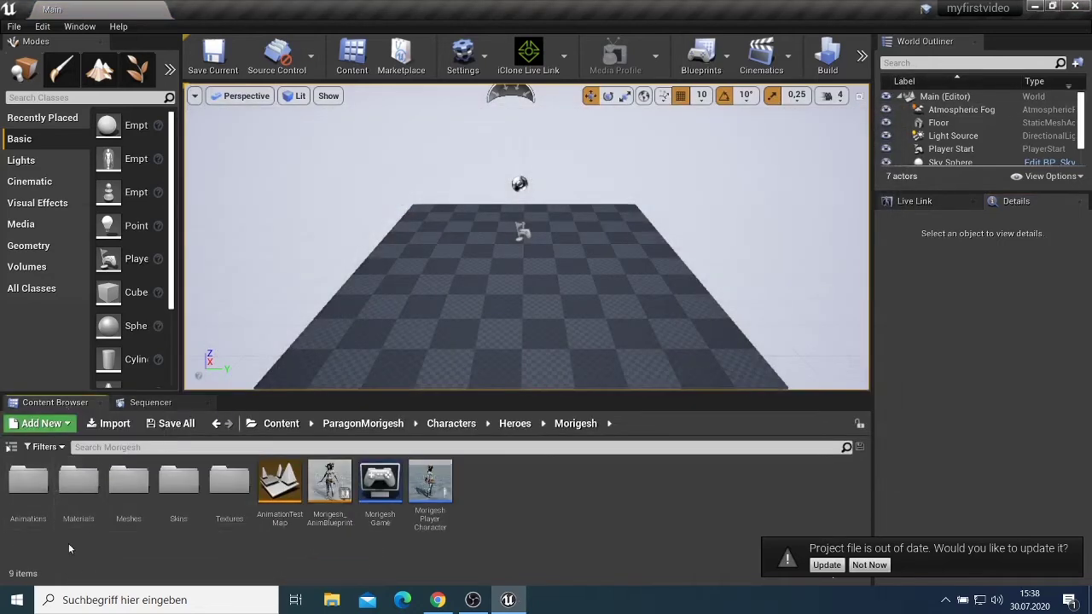
left_click(215, 426)
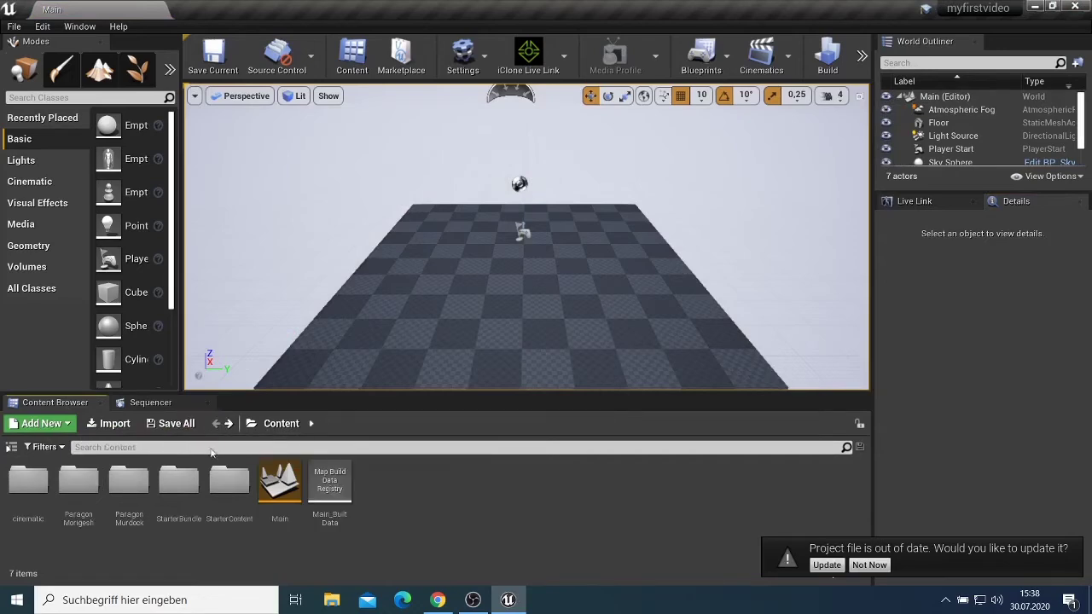
double_click(184, 484)
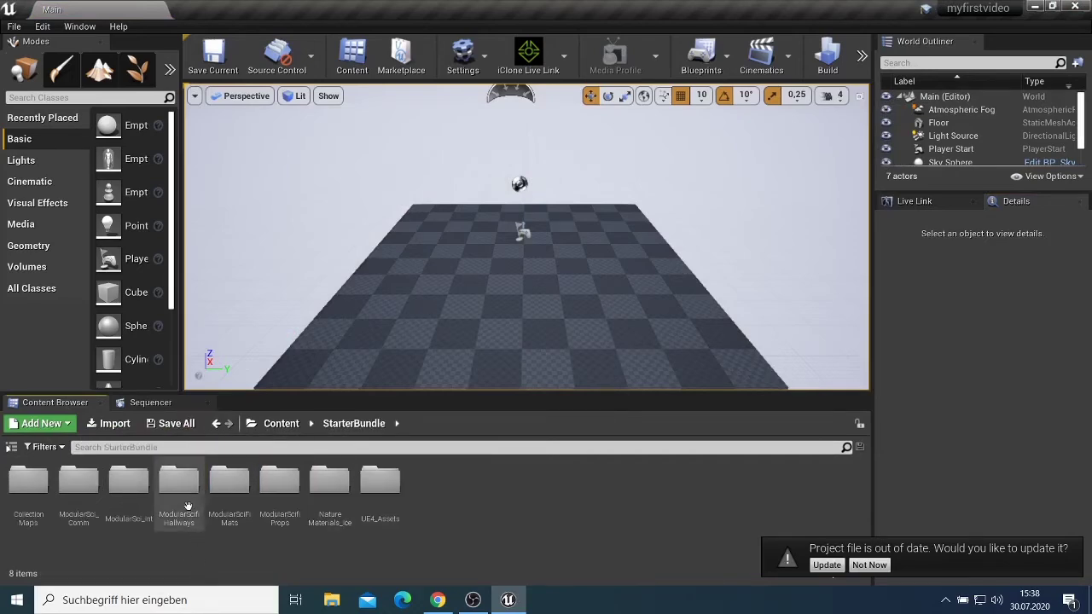
left_click(187, 492)
double_click(187, 492)
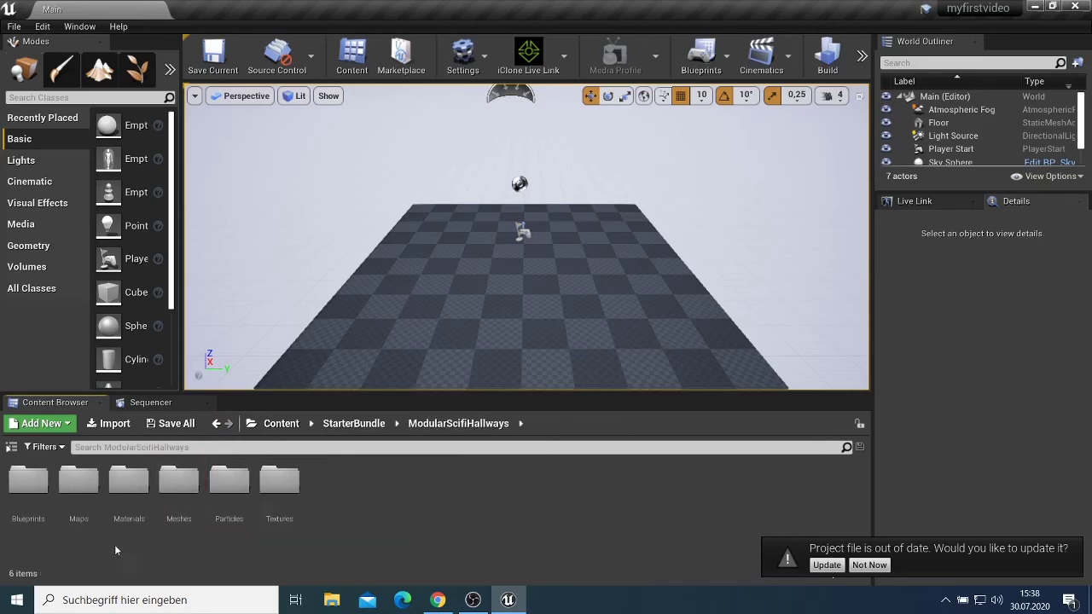
left_click(85, 502)
double_click(87, 503)
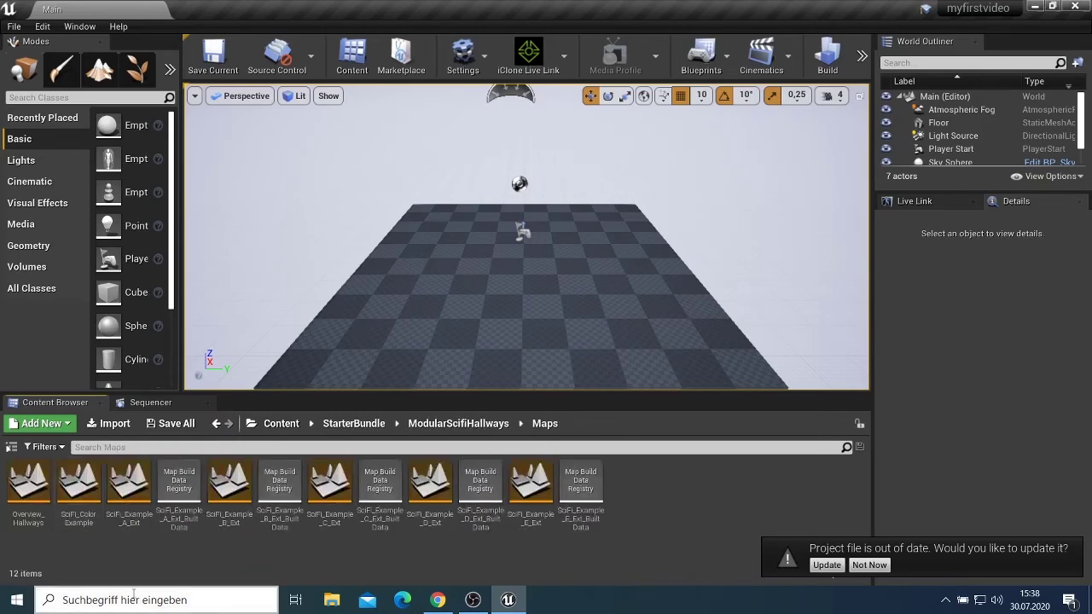
Preview the SciFi_ColorExample and SciFi_Example_A_Ext hallway levels, flying around to look.
left_click(82, 495)
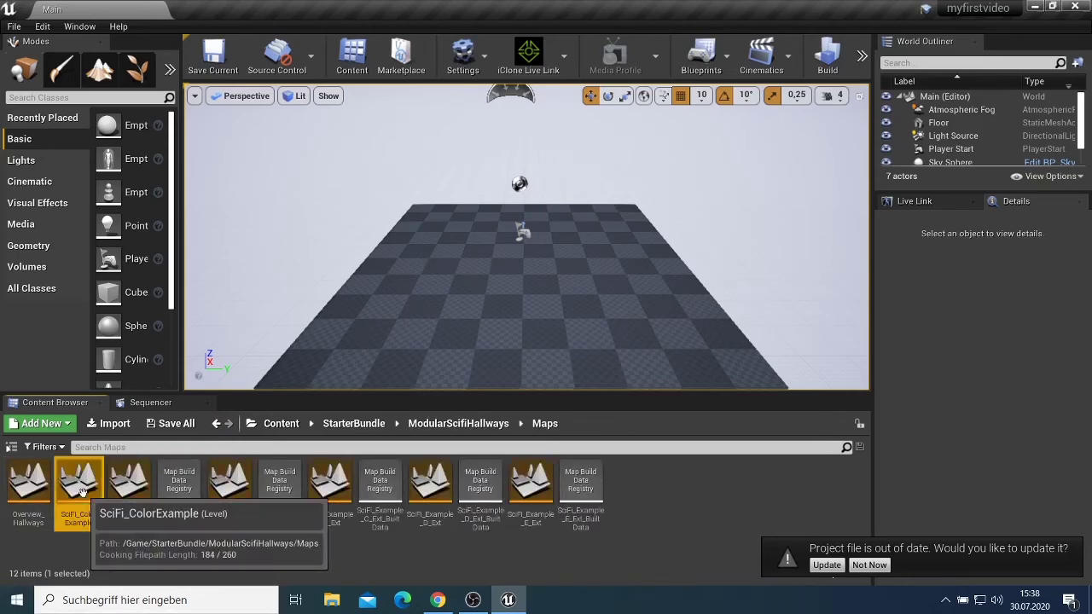
double_click(86, 499)
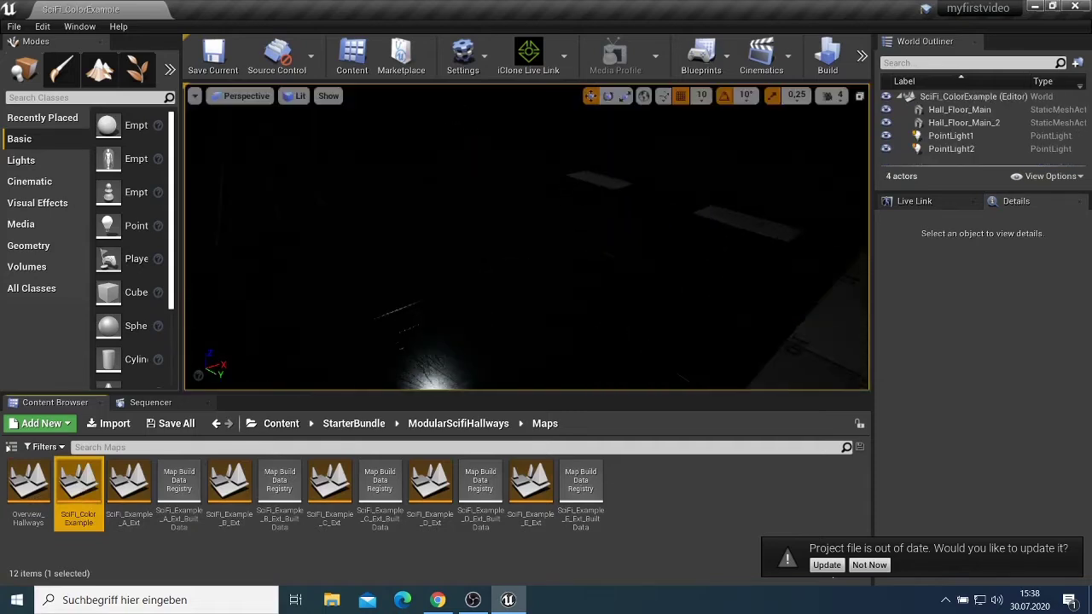
double_click(130, 492)
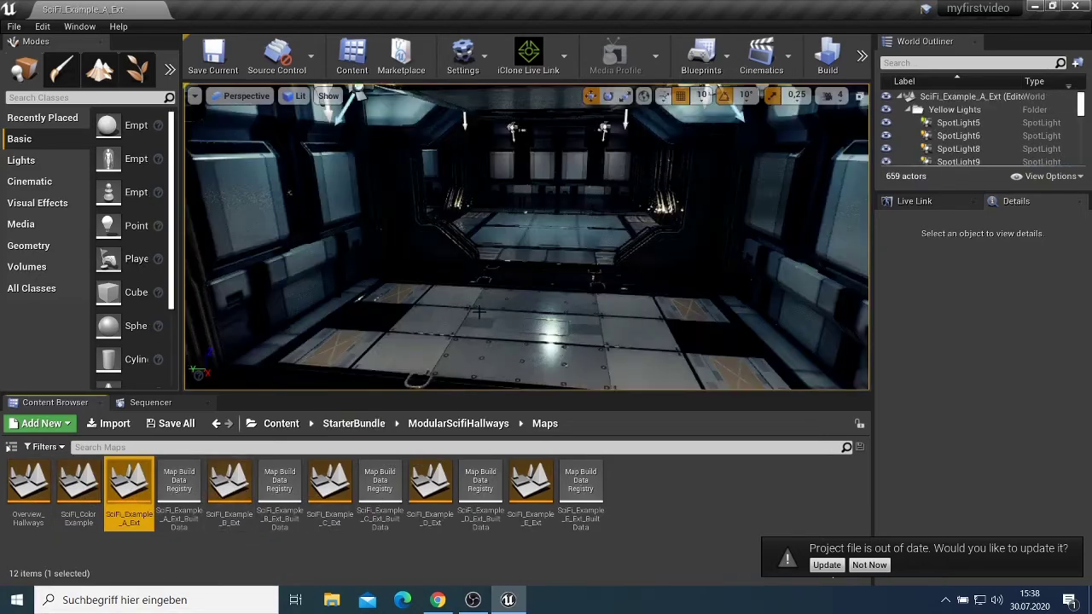
right_click_drag(526, 237, 526, 236)
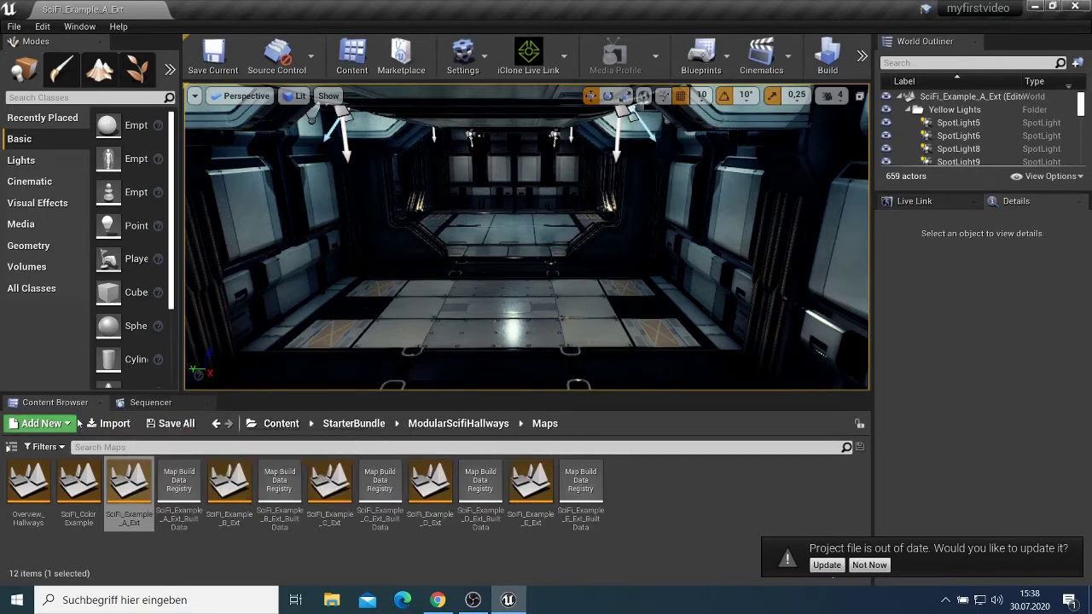
Browse to ModularSciFiProps > Maps, preview ExampleMap_2, then open the ExampleMap_3 lab level.
left_click(216, 426)
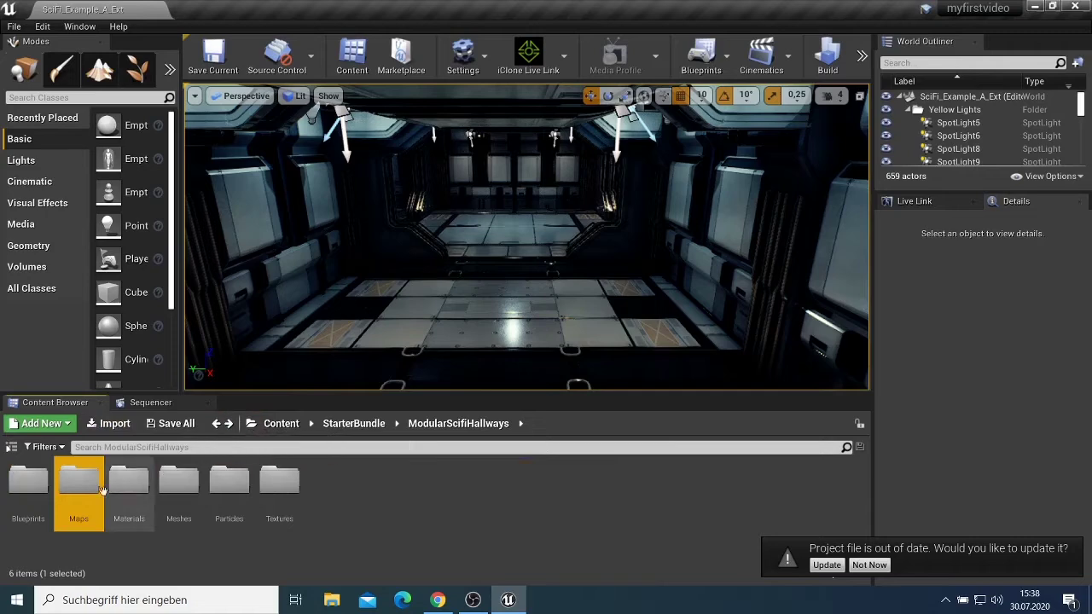
left_click(217, 424)
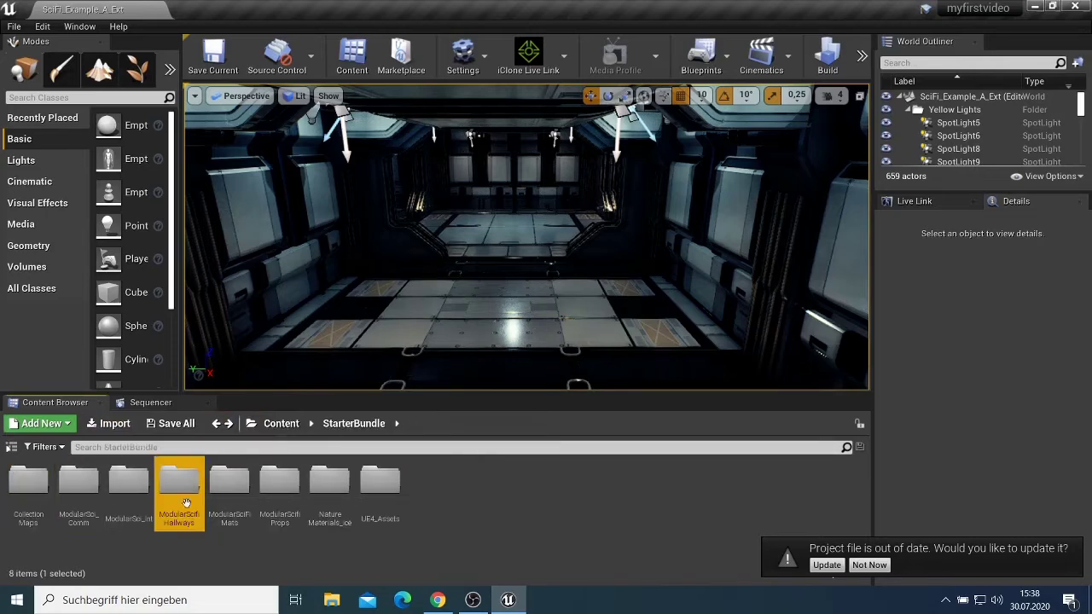
double_click(230, 495)
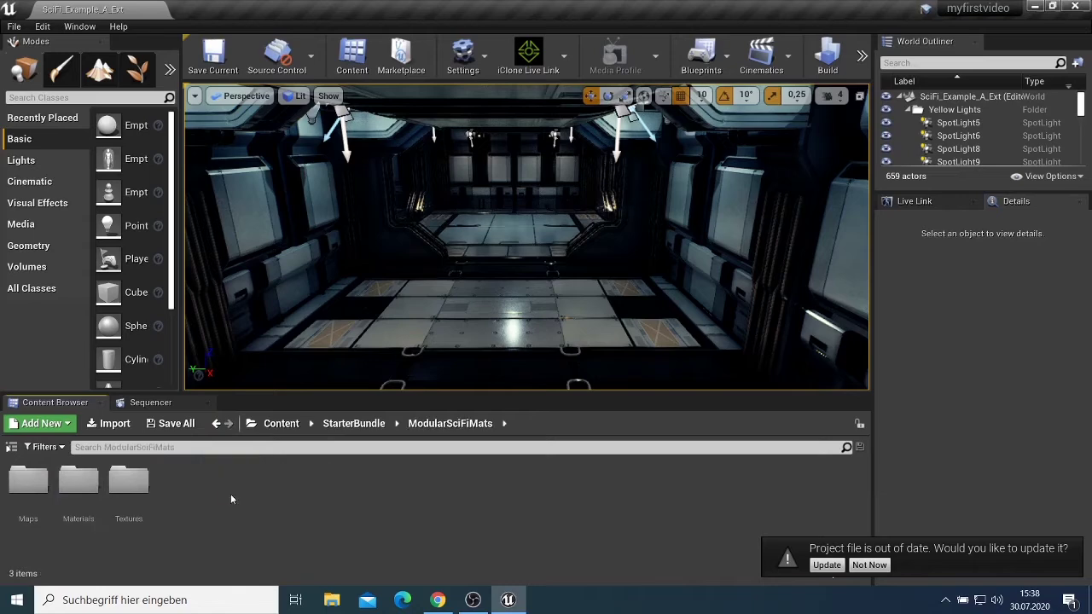
double_click(28, 481)
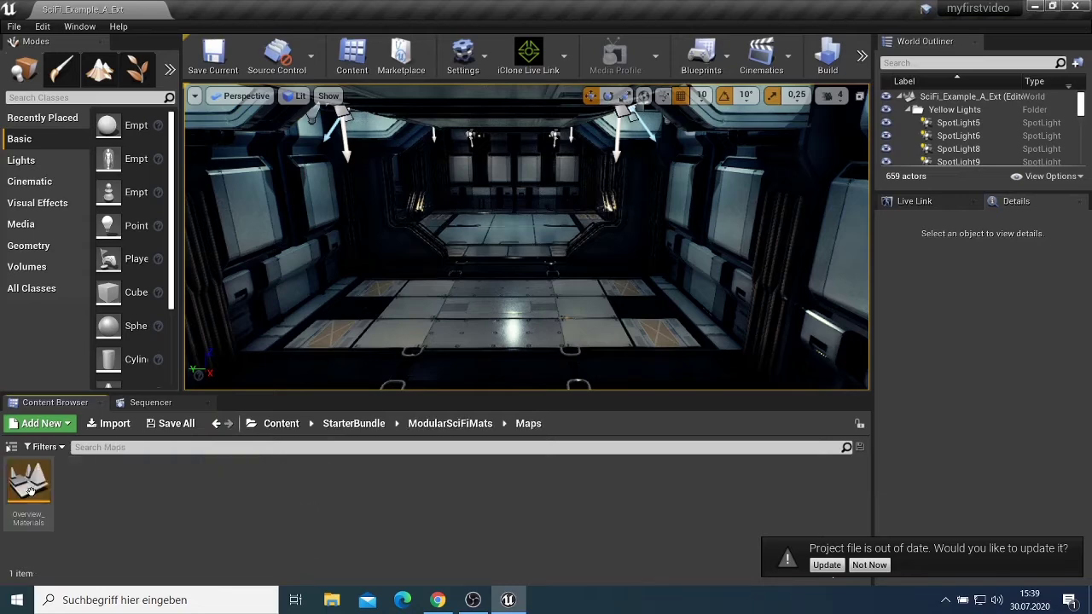
left_click(216, 424)
left_click(216, 423)
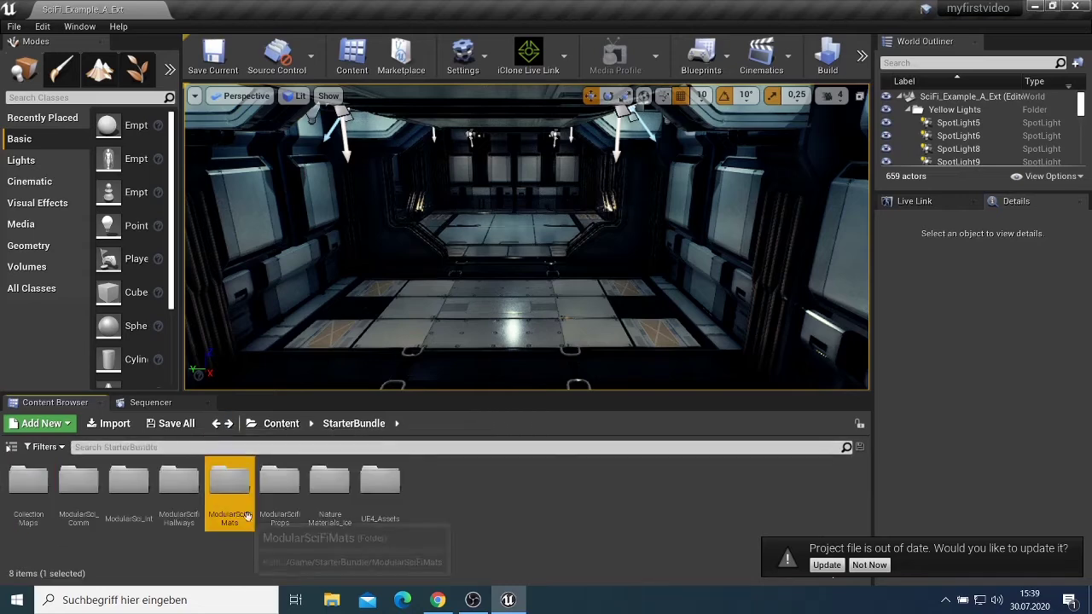
double_click(281, 479)
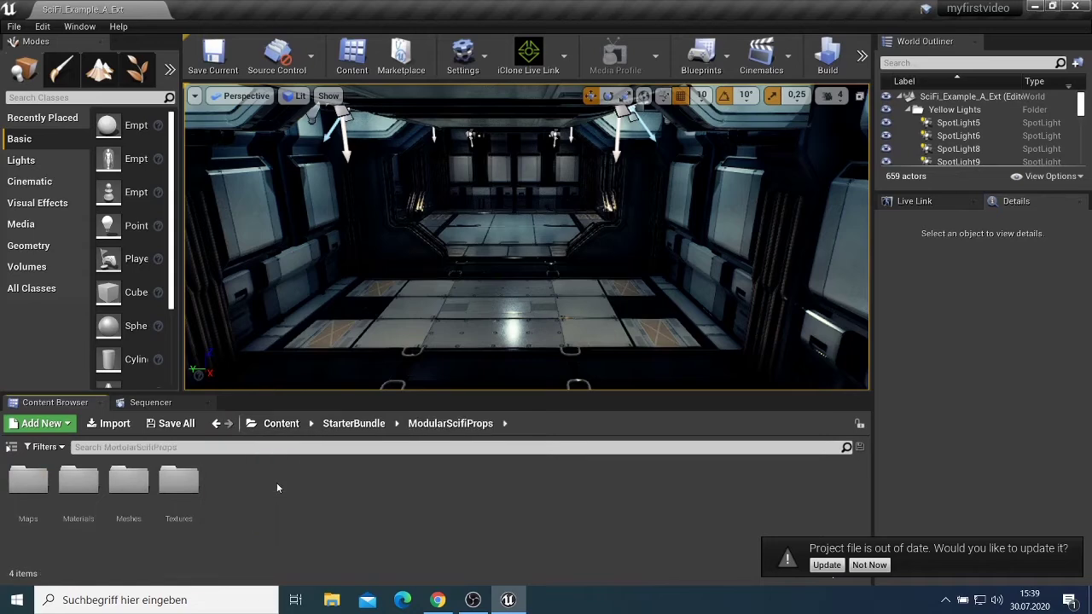
double_click(28, 480)
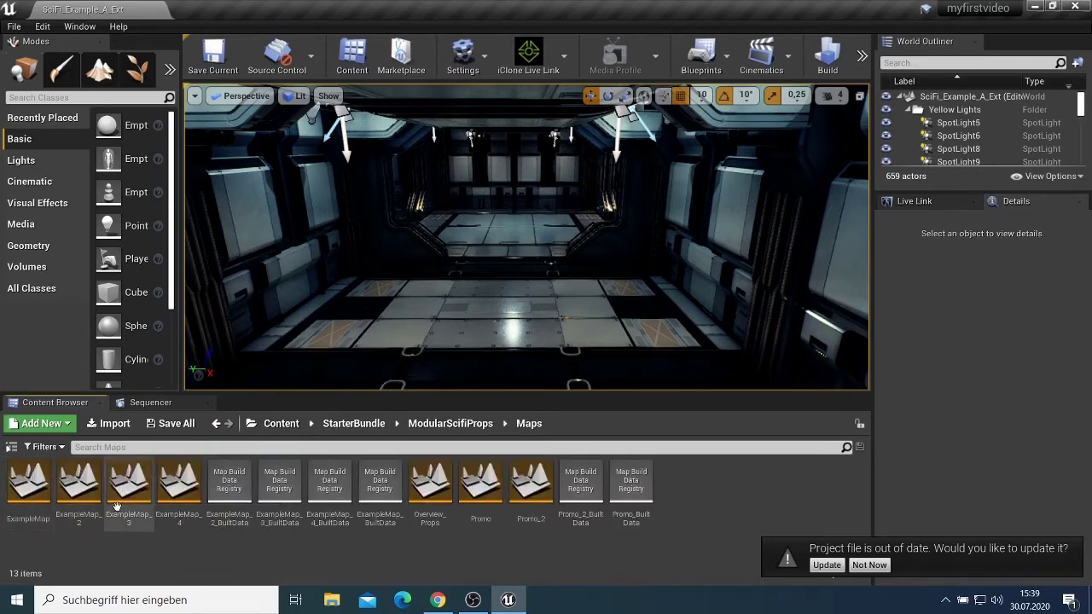
double_click(65, 481)
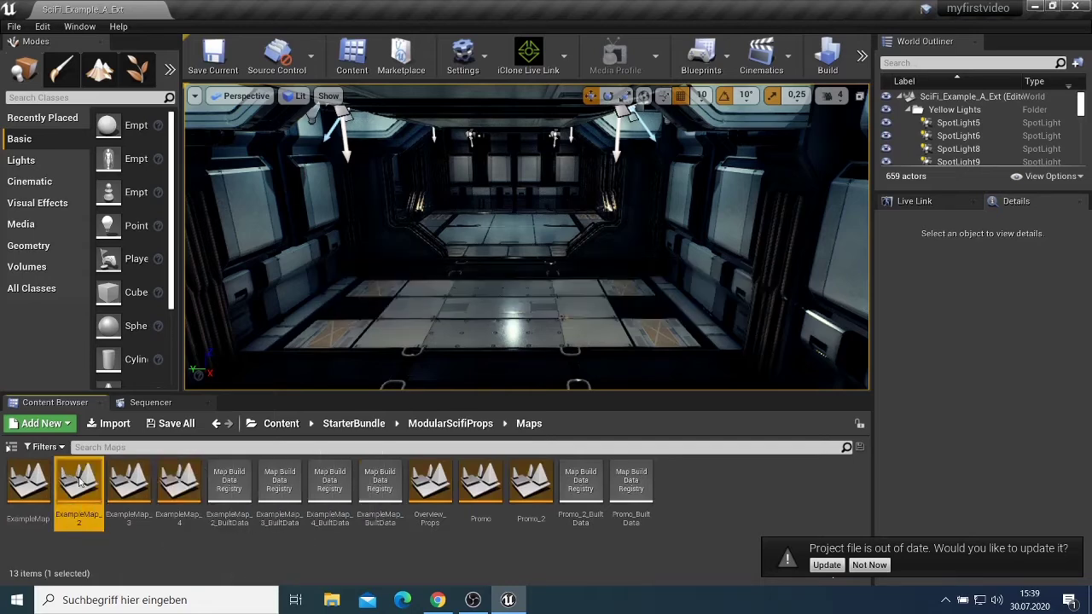
double_click(120, 501)
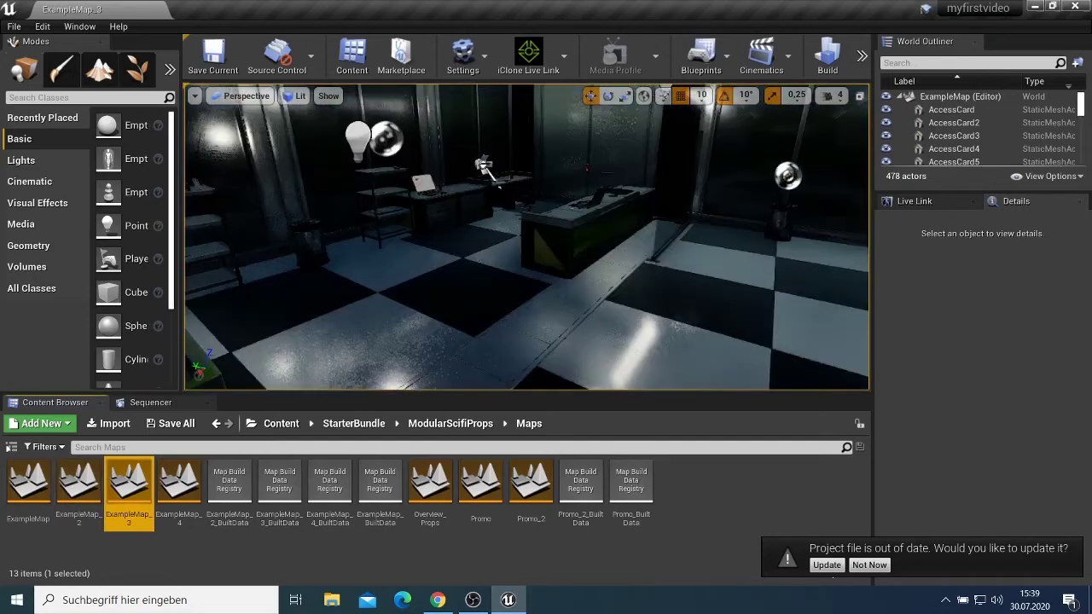
Select the FloorDiv_A14 floor piece and fly the viewport through the lab into the corridor.
left_click(453, 344)
scroll(474, 327, "down", 5)
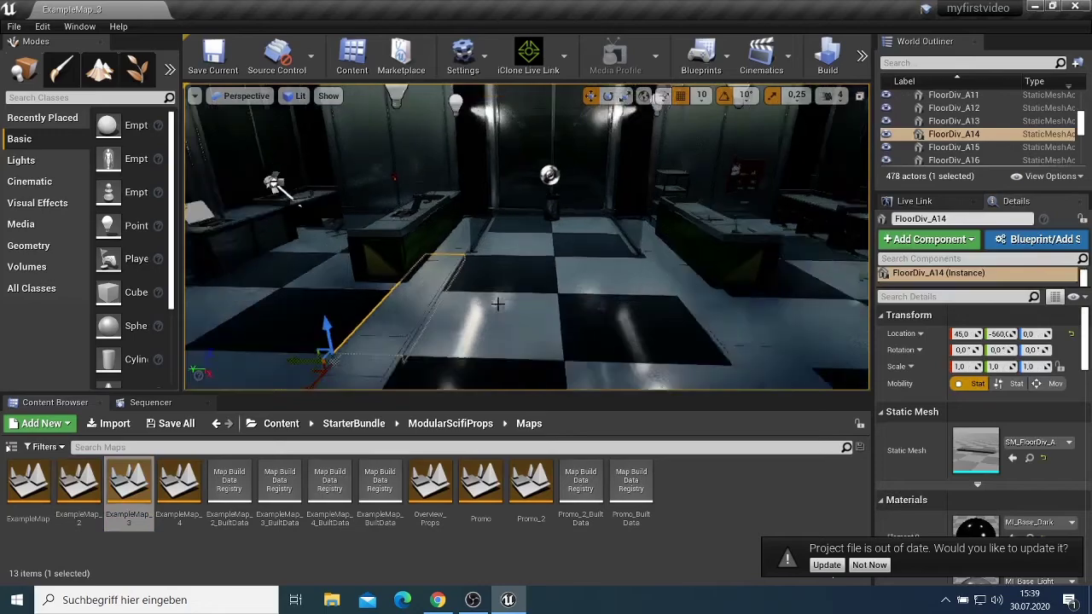
scroll(500, 302, "up", 4)
scroll(498, 304, "down", 4)
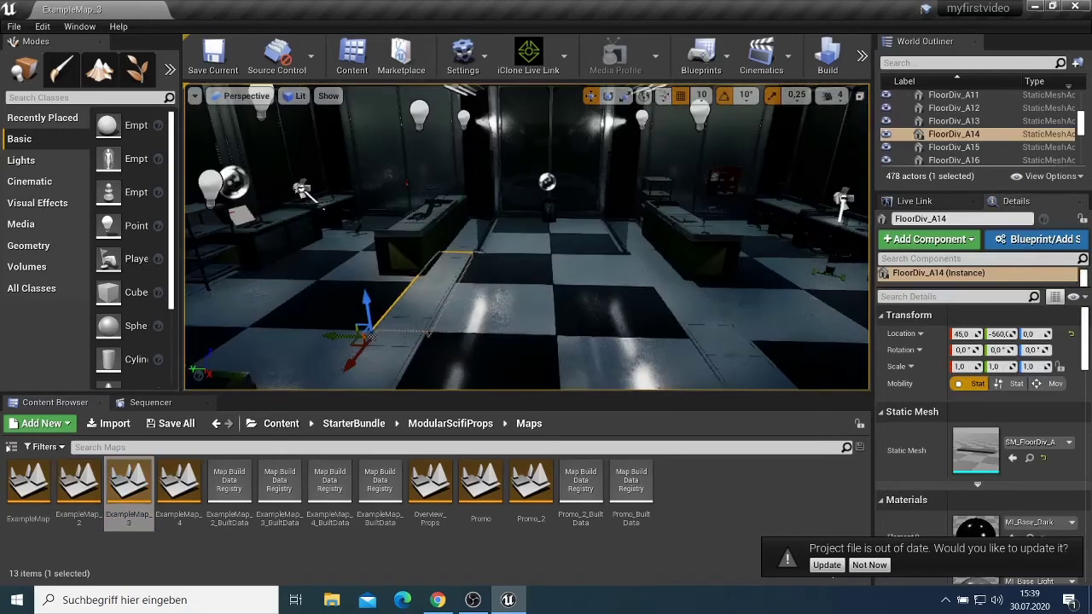
right_click_drag(526, 236, 612, 335)
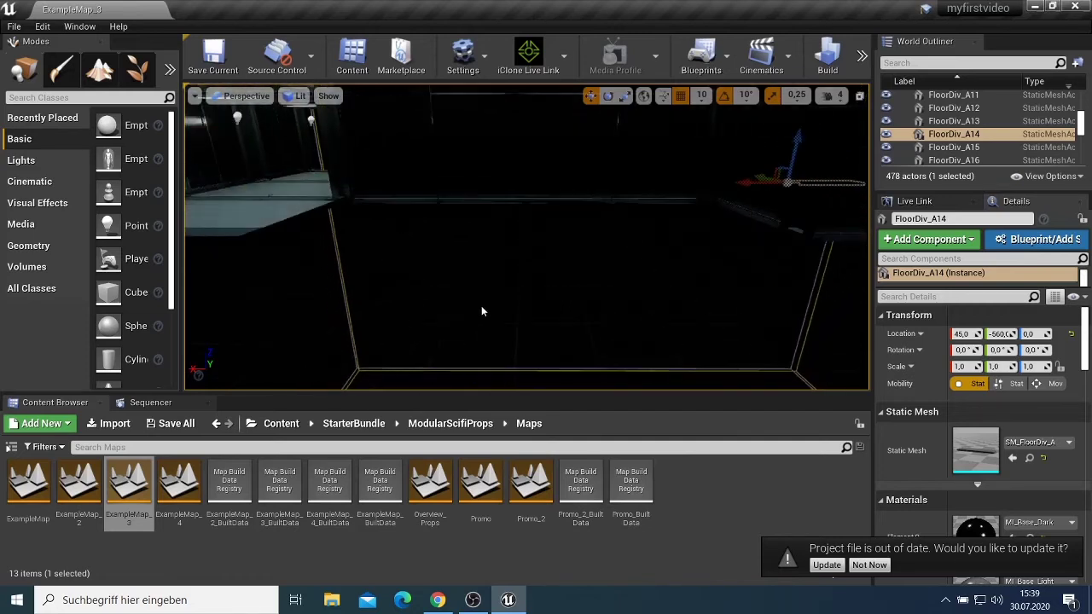
right_click_drag(481, 311, 478, 310)
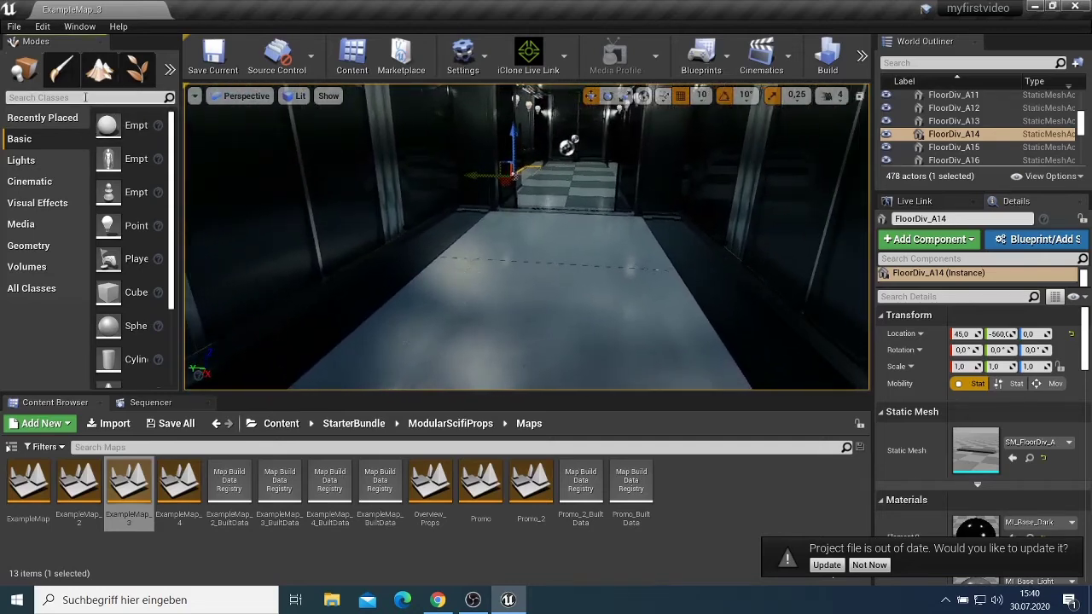
Search classes for 'cam', place a Cine Camera Actor on the corridor floor, and select CineCameraActor2.
left_click(85, 98)
type("c")
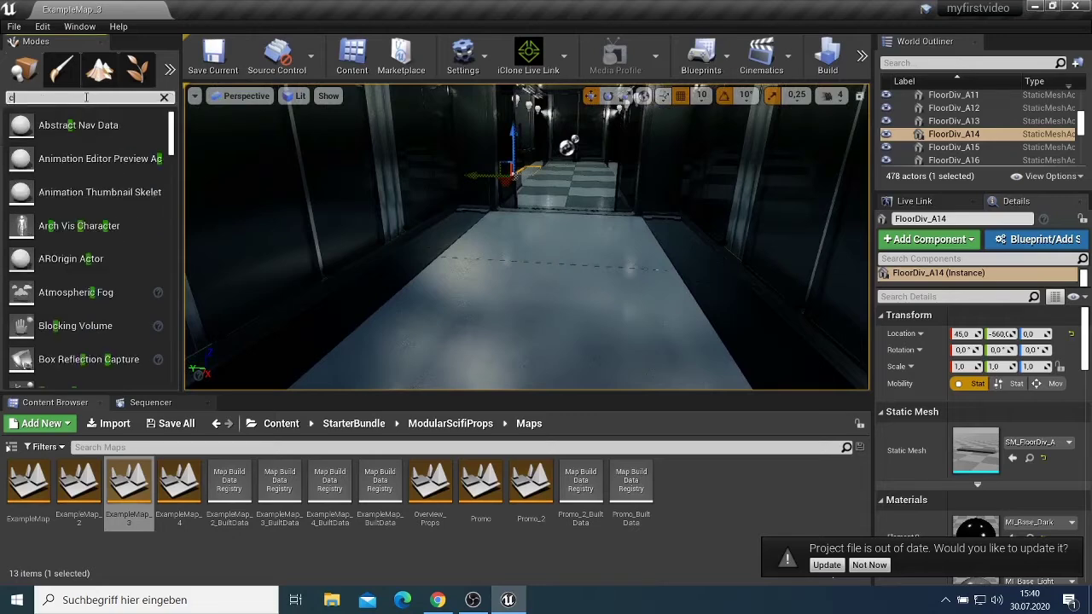
type("amer")
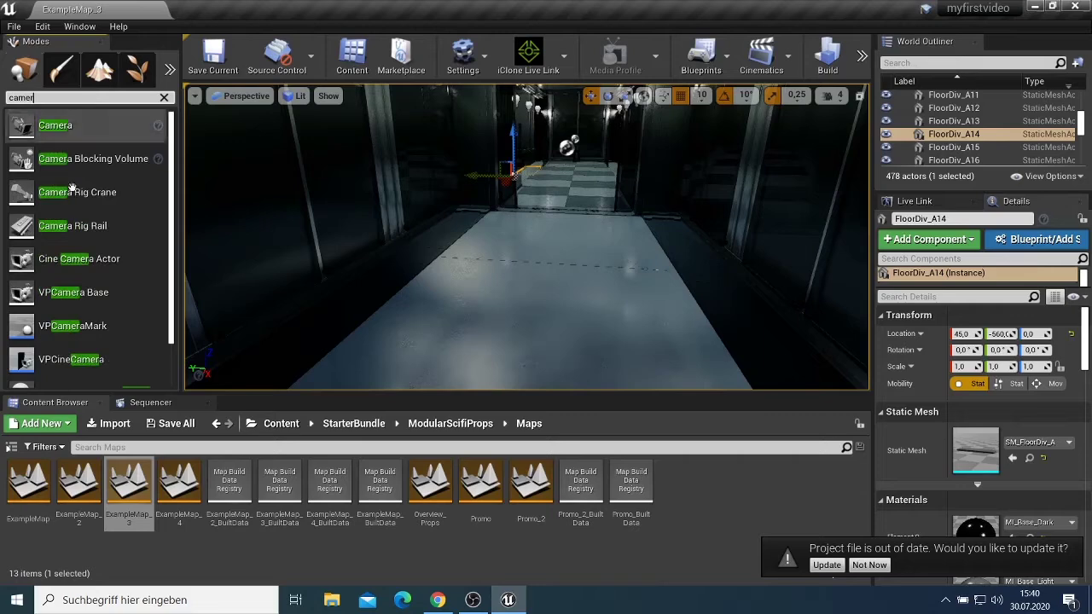
left_click_drag(105, 264, 539, 292)
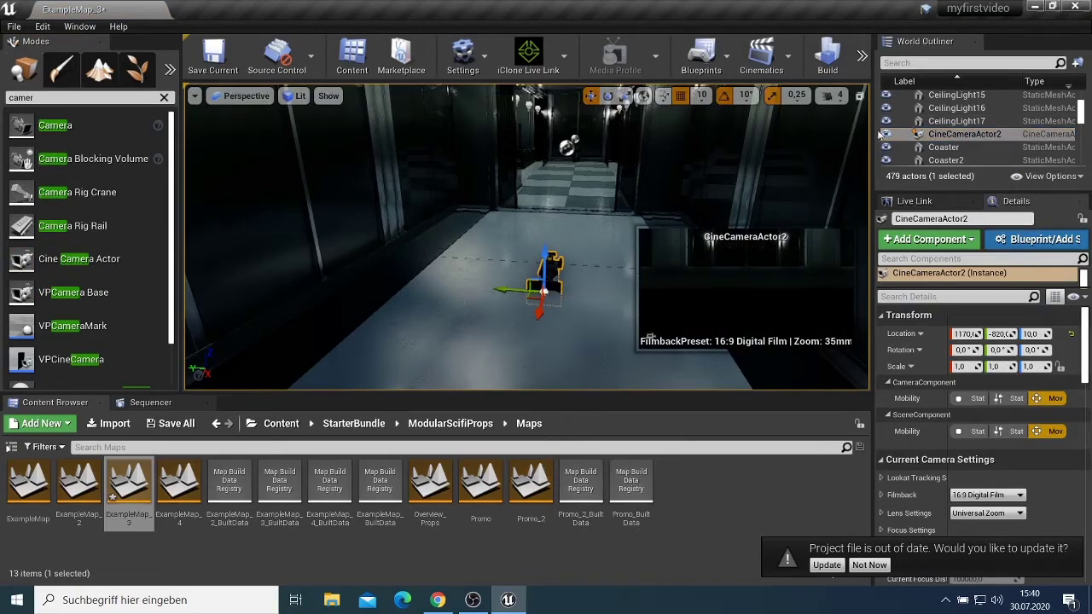
left_click(952, 135)
left_click(955, 121)
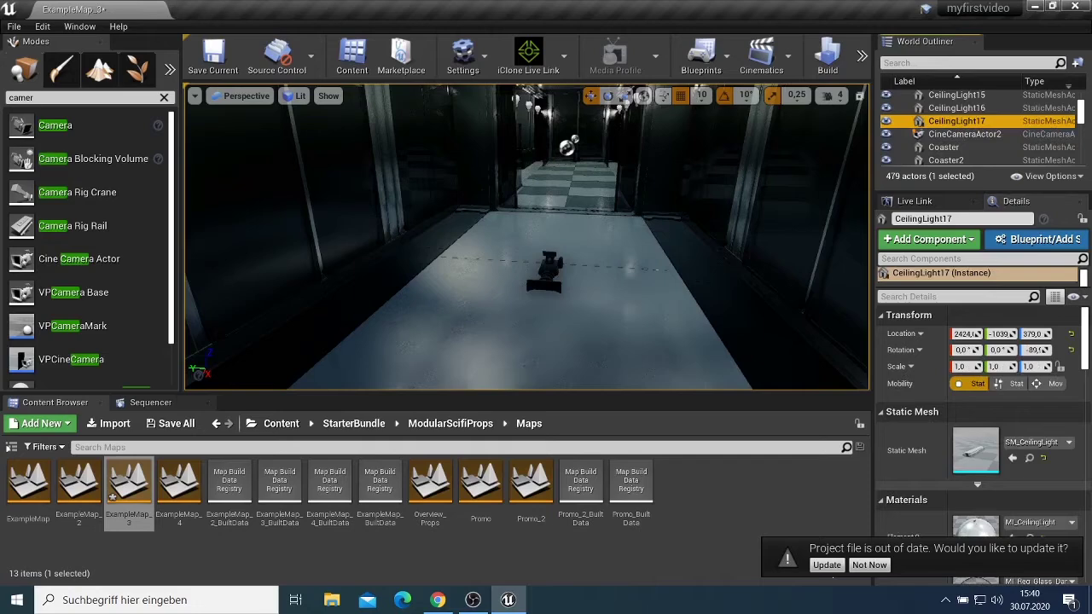
left_click(951, 135)
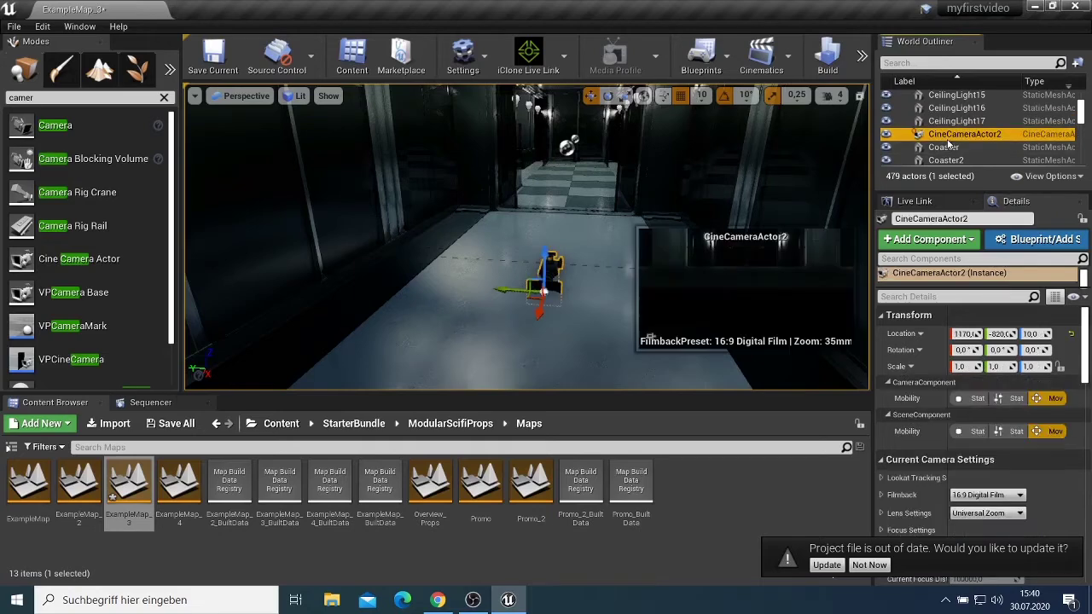
Pilot CineCameraActor2, then raise and turn it to face the corridor's glass wall and door.
right_click(948, 135)
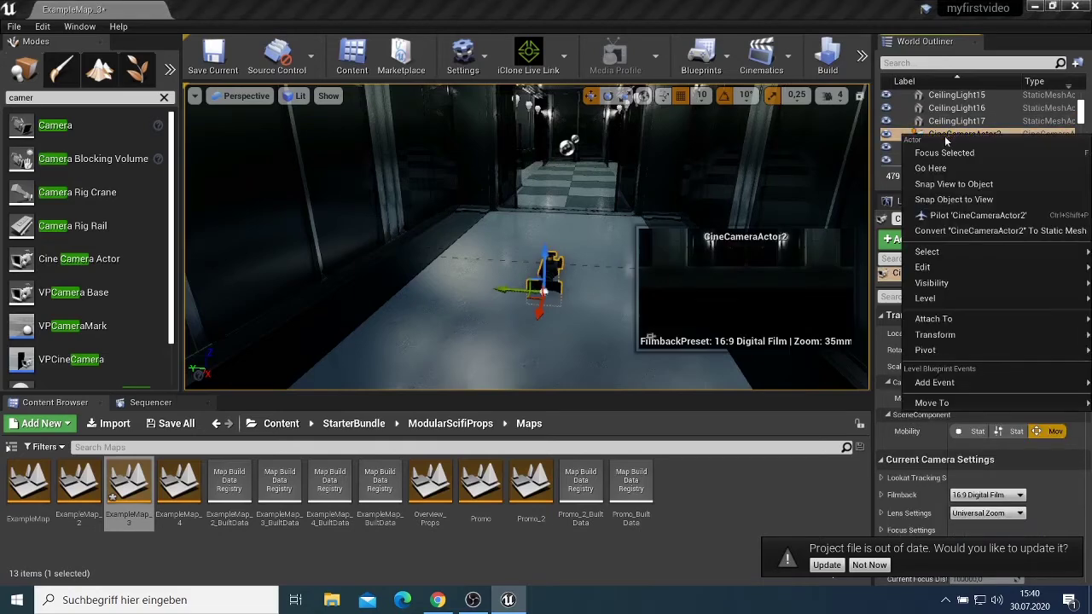
left_click(944, 216)
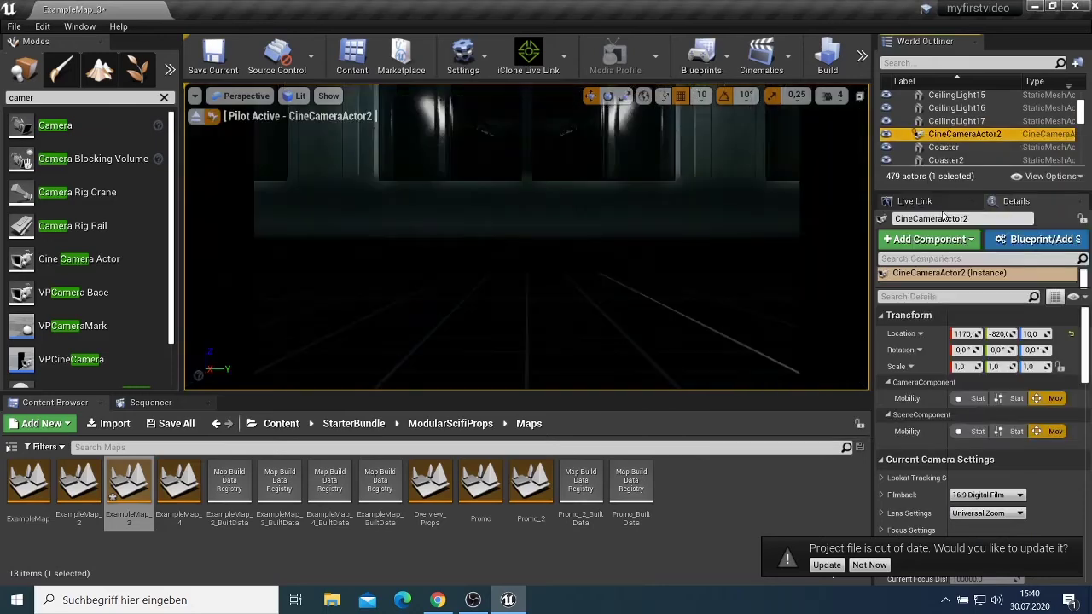
left_click_drag(529, 256, 418, 259)
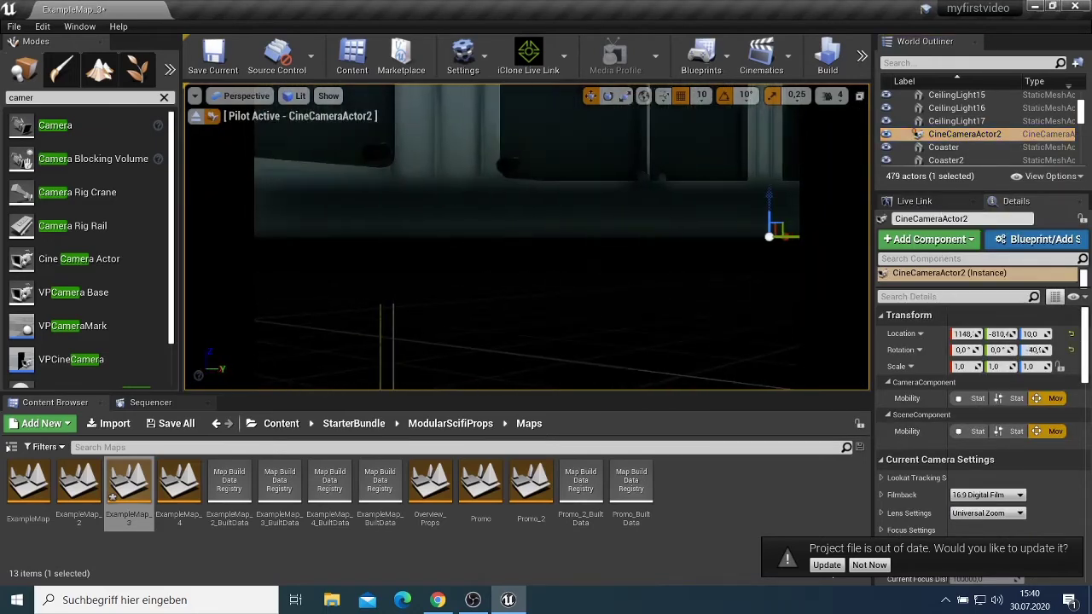
middle_click_drag(529, 256, 529, 162)
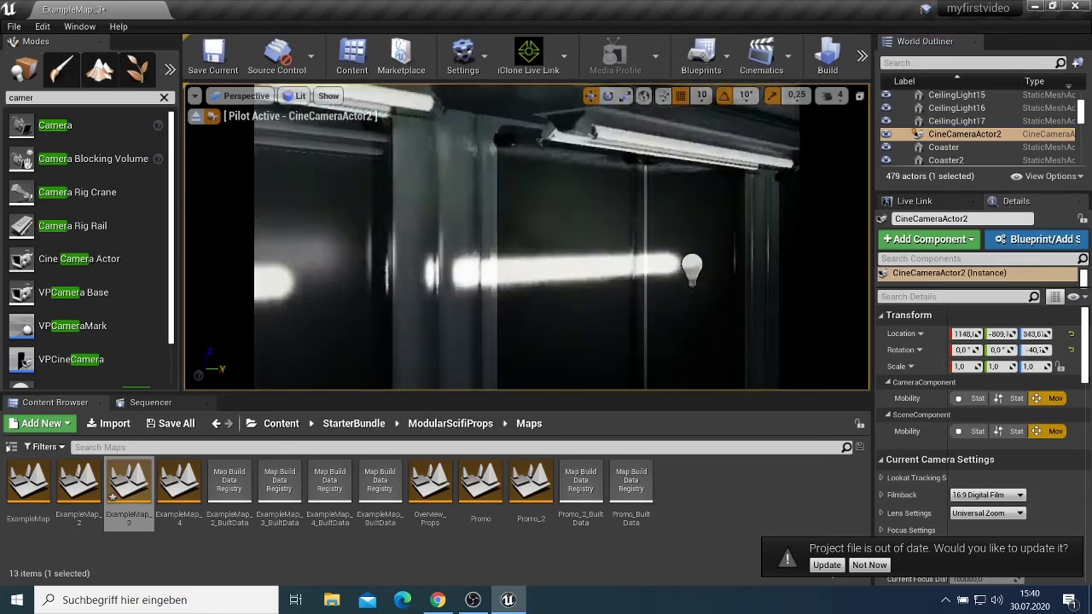
scroll(508, 227, "up", 5)
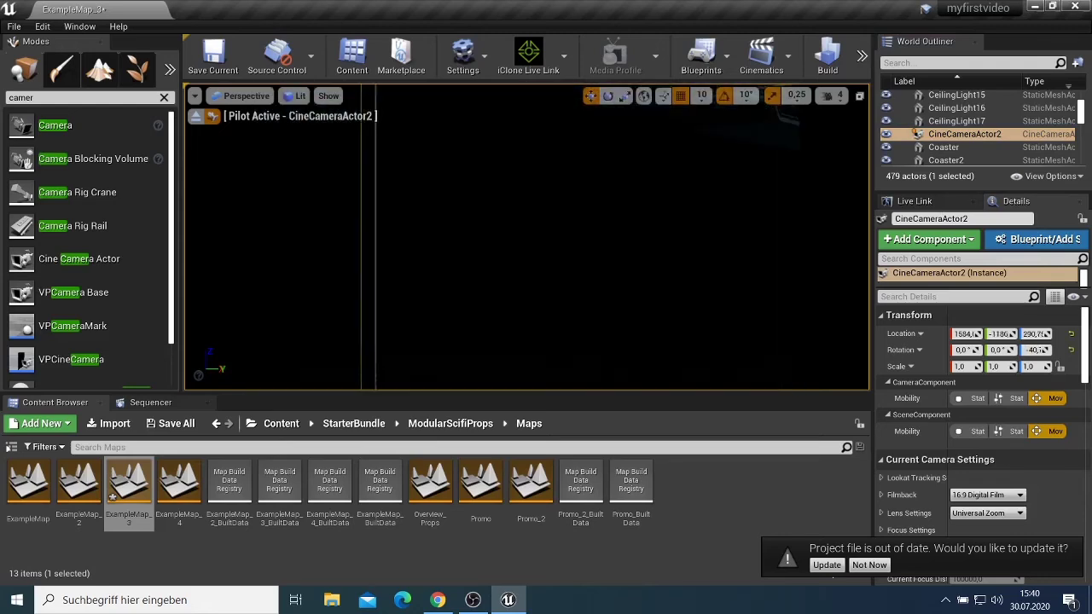
left_click_drag(529, 256, 494, 222)
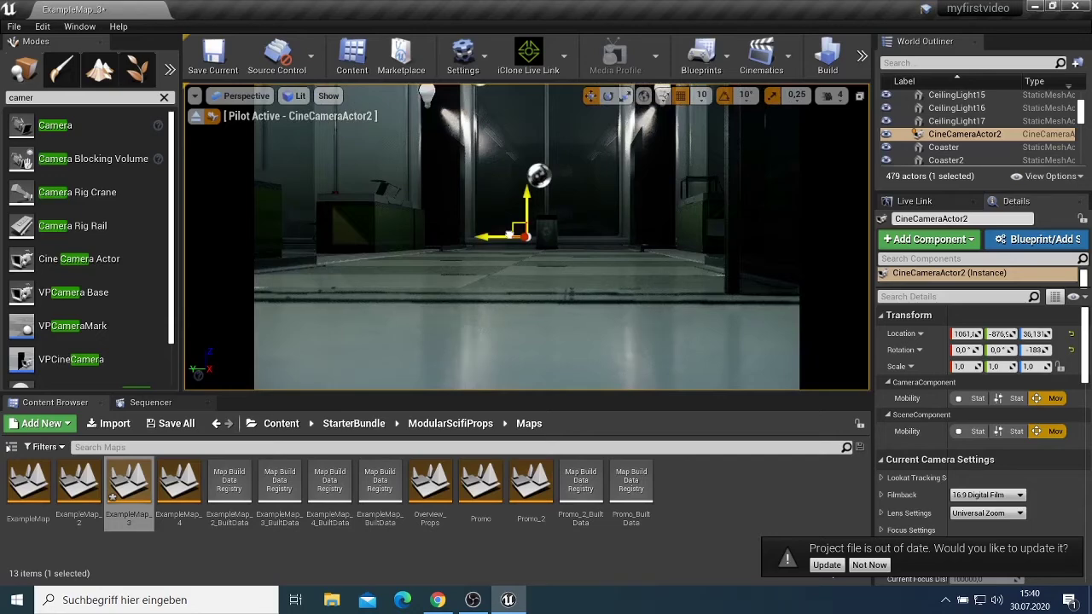
left_click(509, 234)
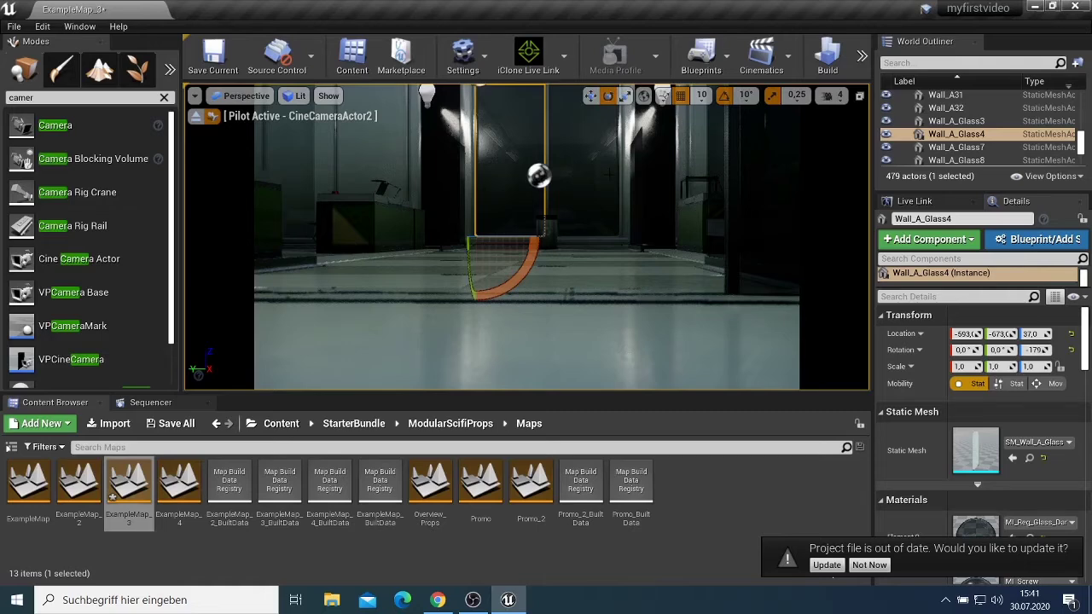
Switch to Game View and move the camera along the corridor toward the door and back.
key("g")
key("Up")
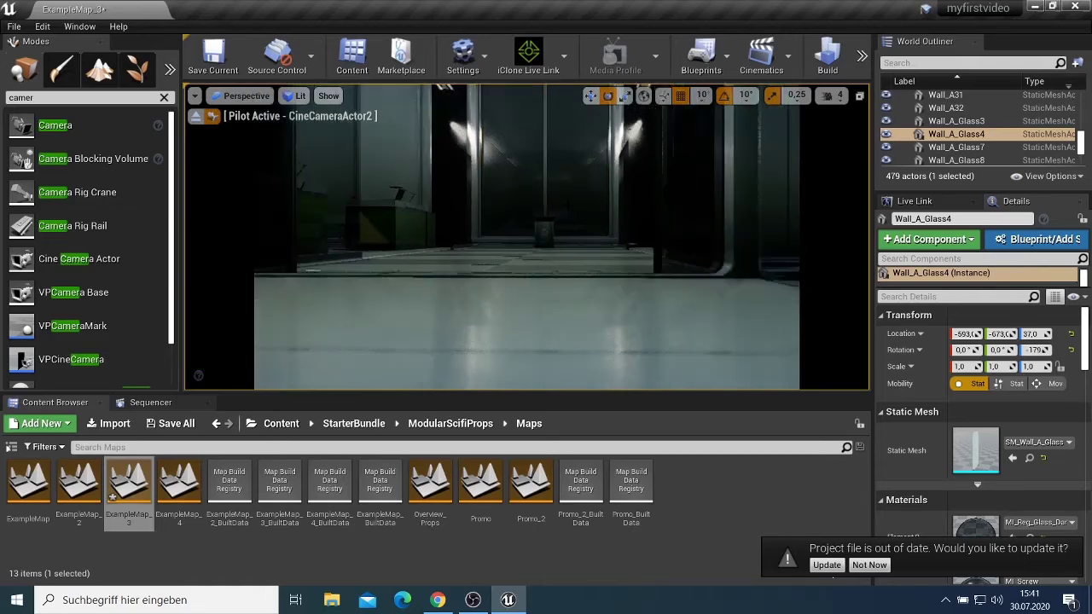
key("Page_Up")
key("Up")
key("Up")
key("Up")
key("Up")
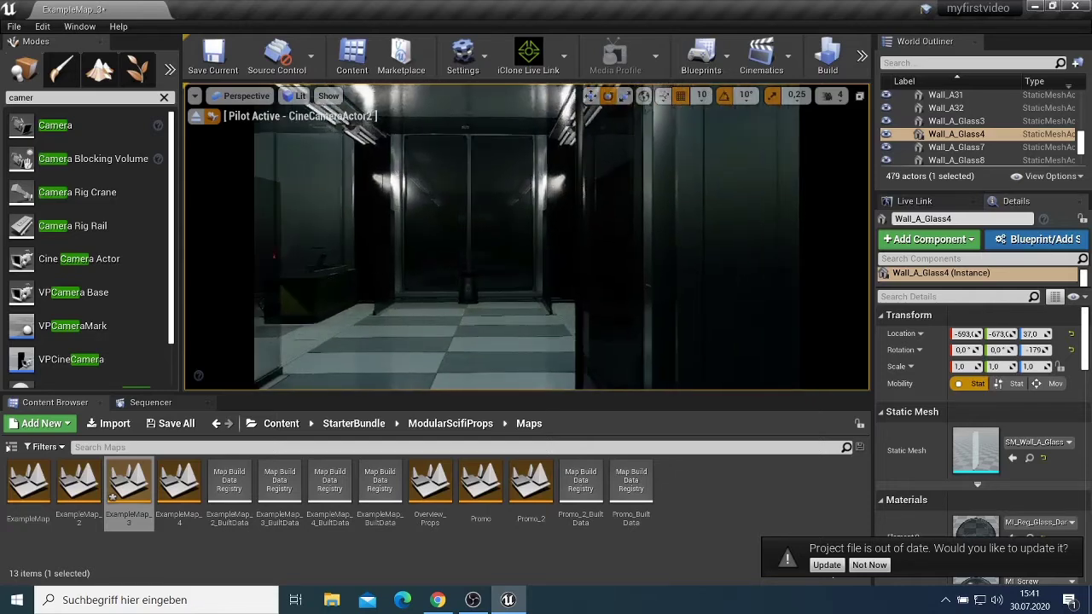
key("Down")
key("Down")
key("Down")
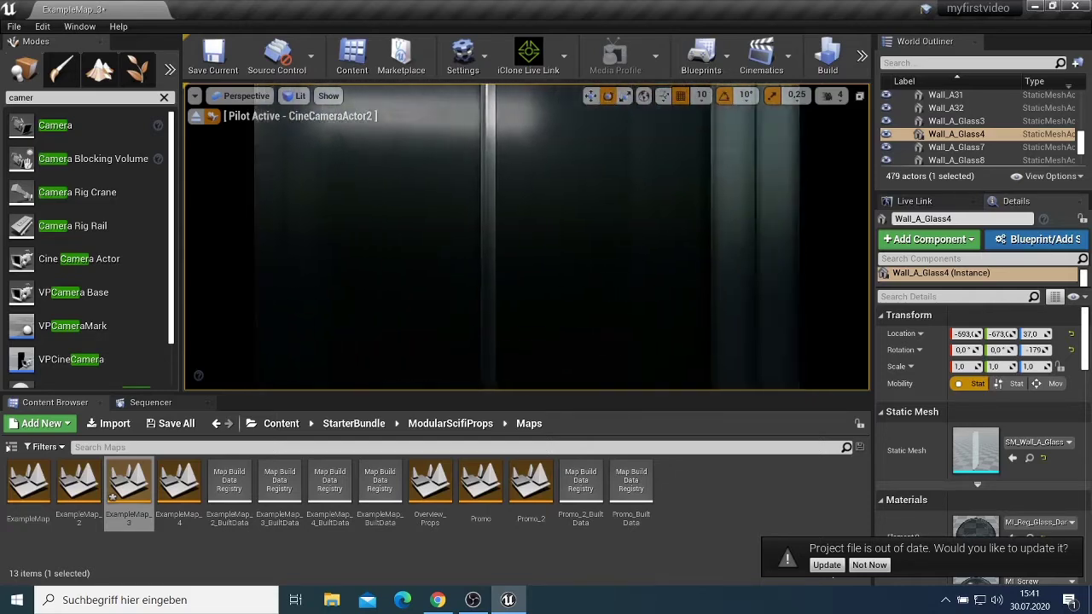
key("Page_Down")
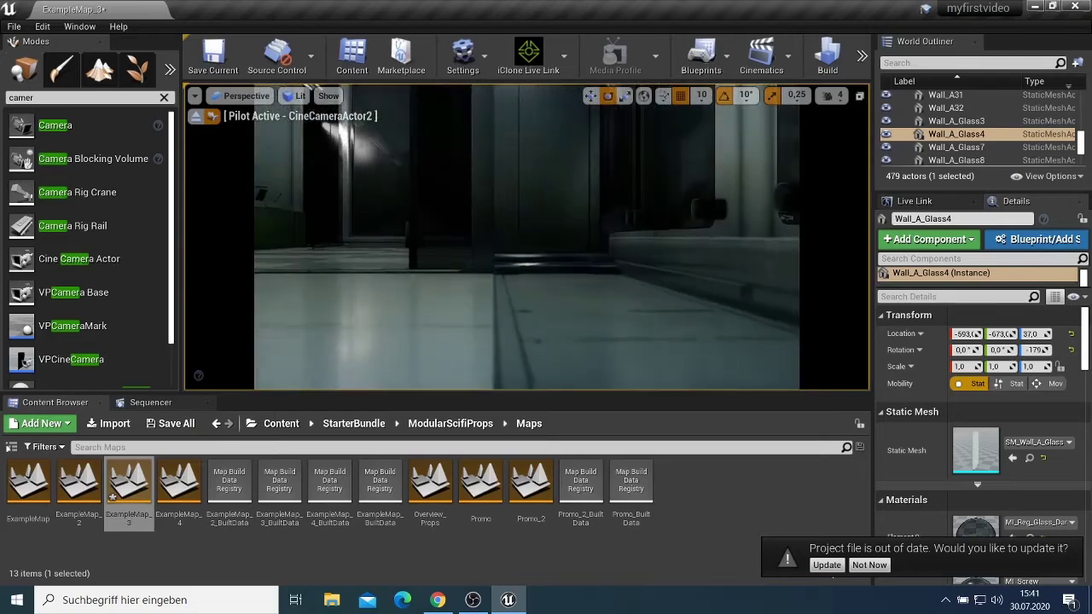
key("Up")
key("Up")
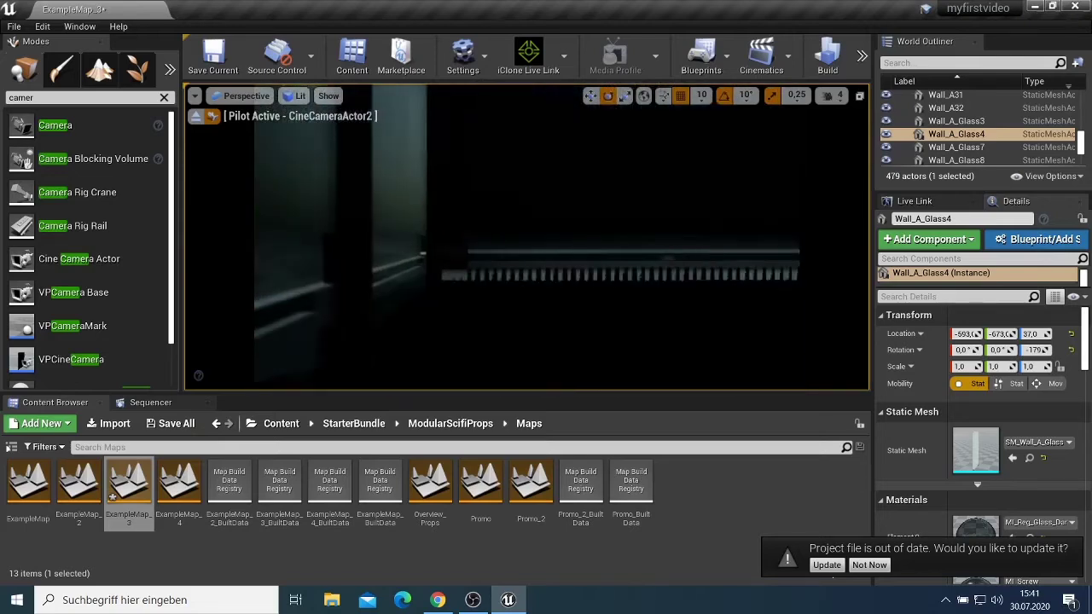
key("Down")
key("Down")
key("Up")
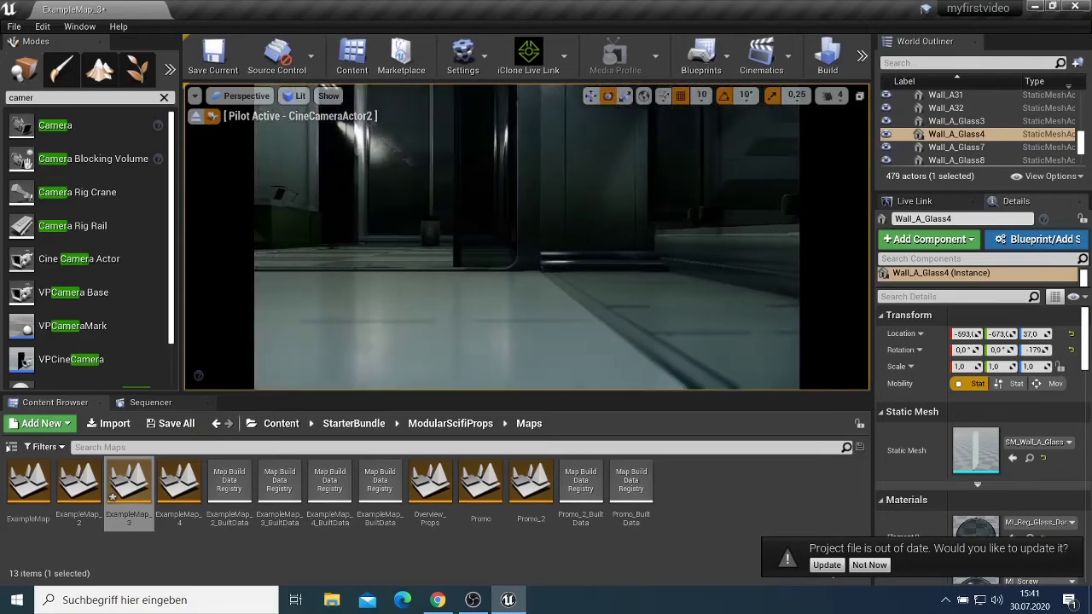
key("Up")
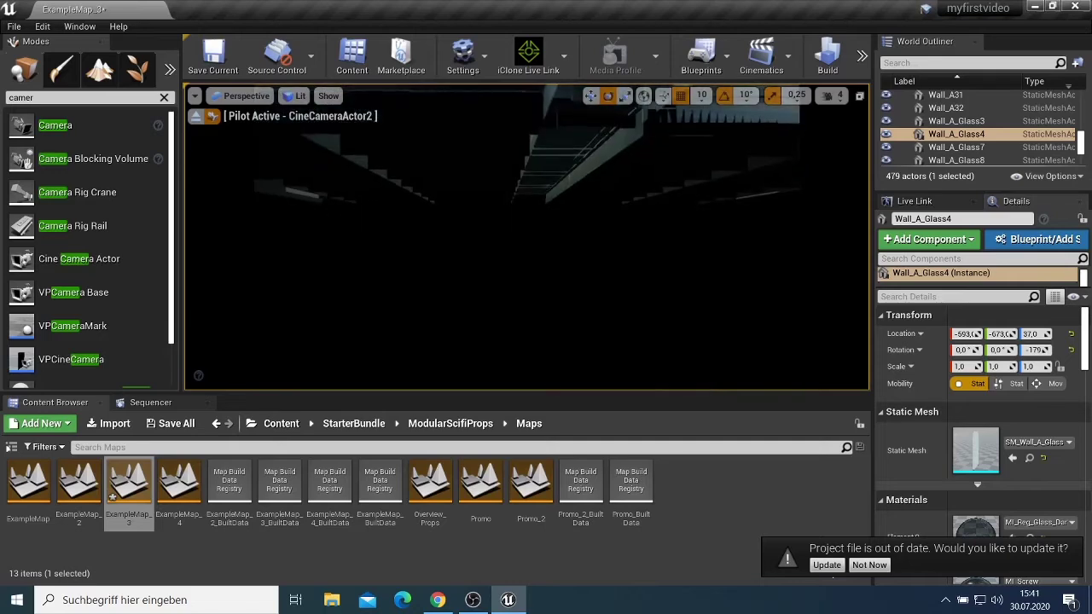
key("Down")
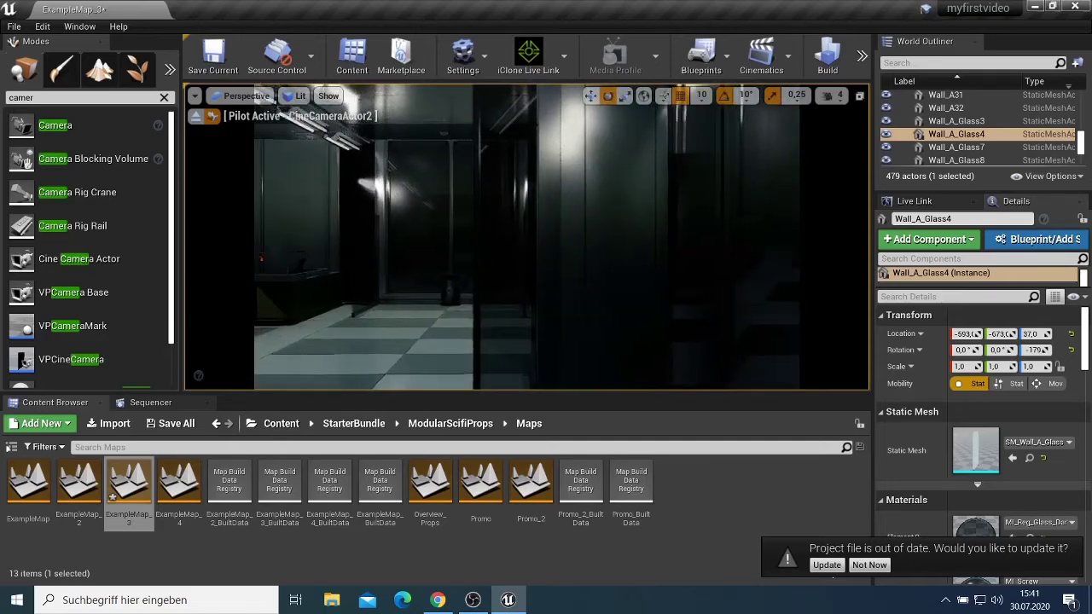
Shift the camera sideways and forward to frame the glass-walled room with its desks.
key("Left")
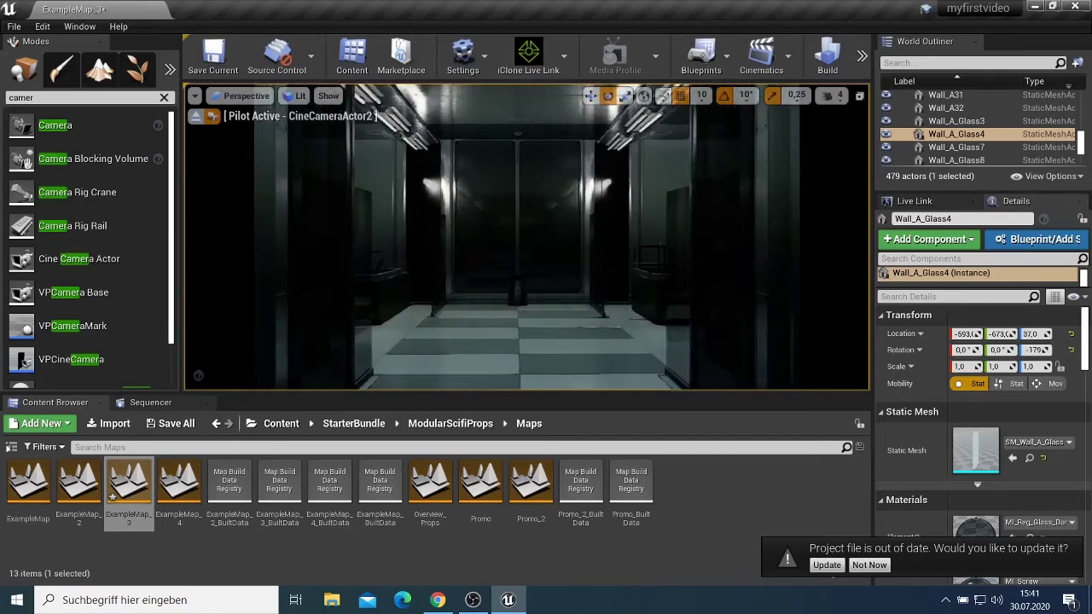
key("Left")
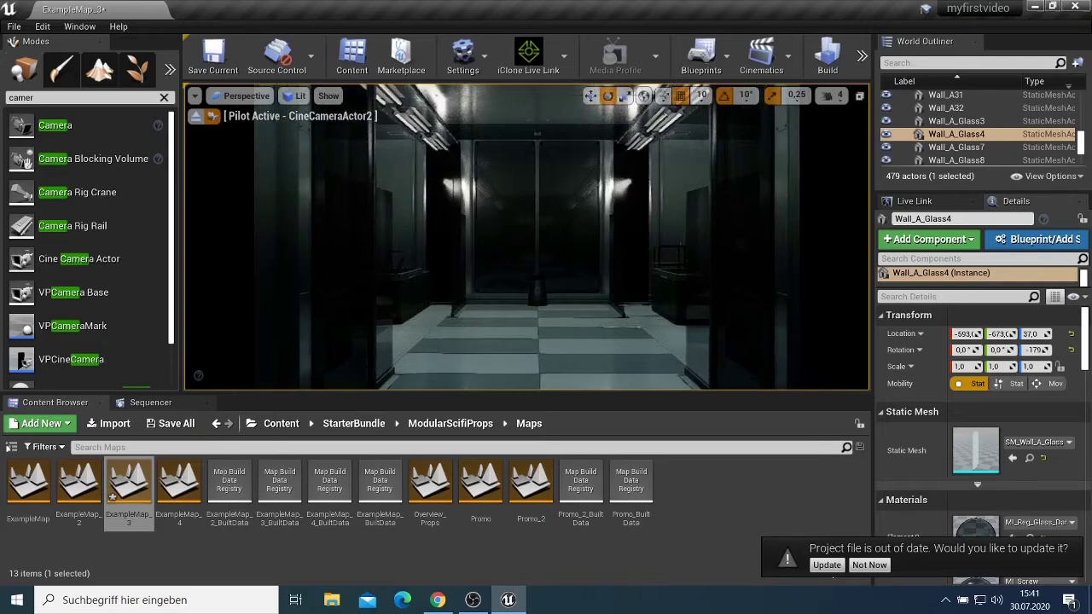
key("Right")
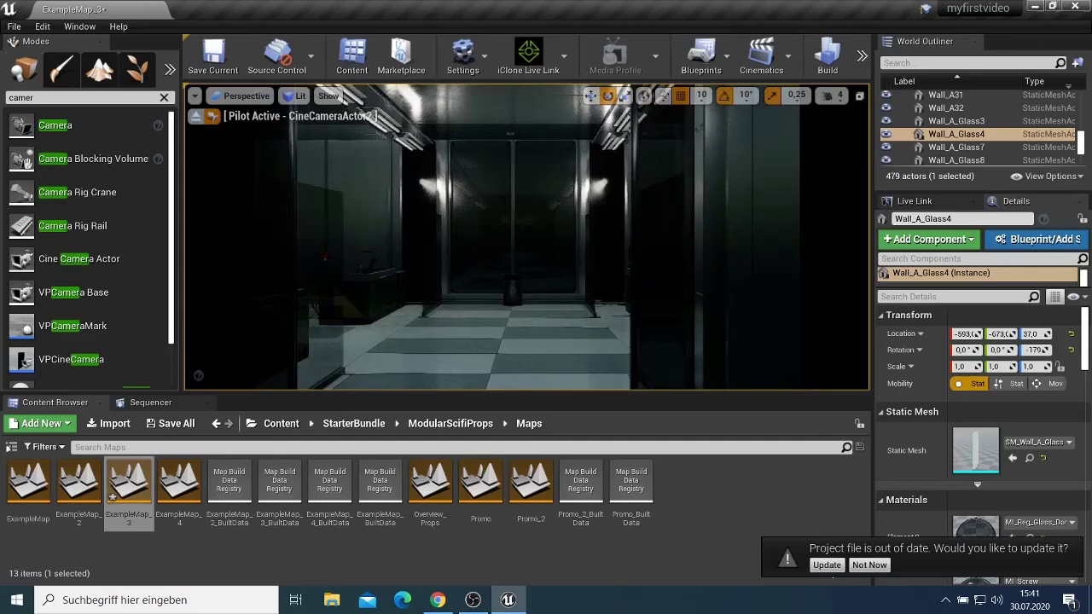
key("Left")
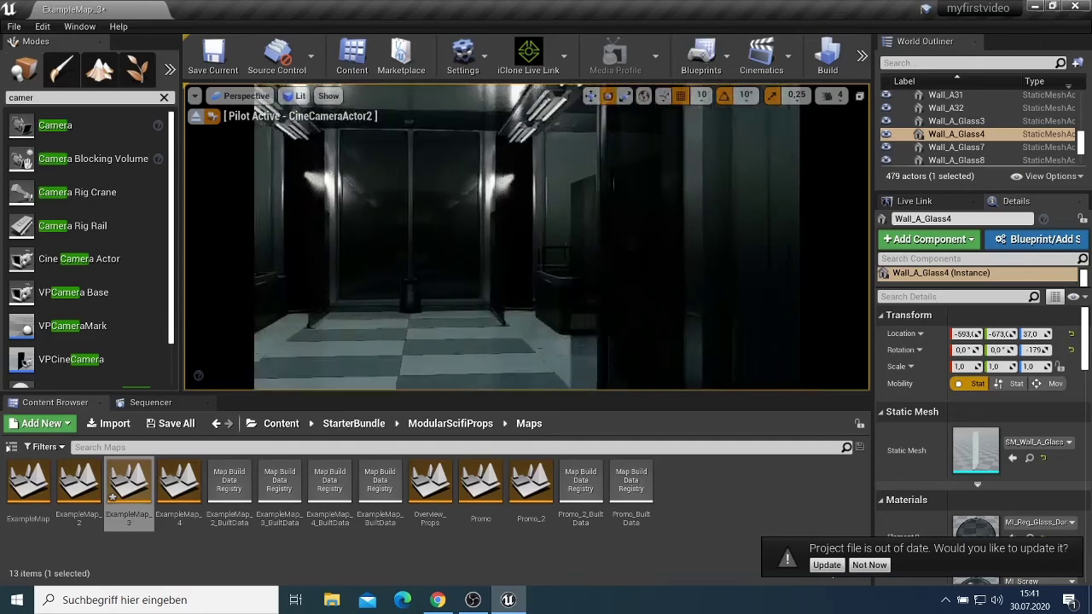
key("Left")
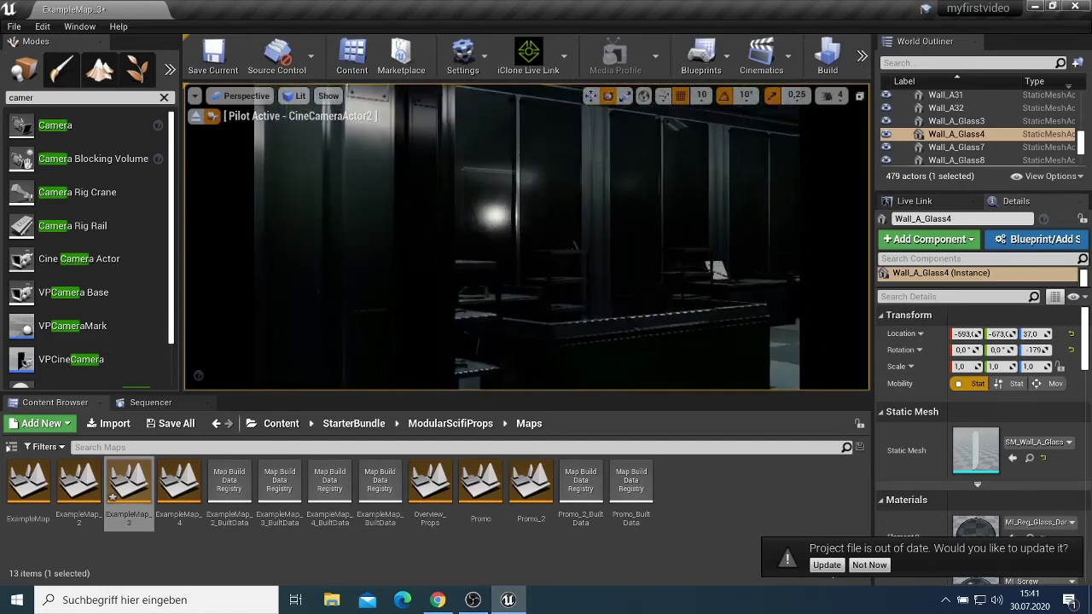
key("Left")
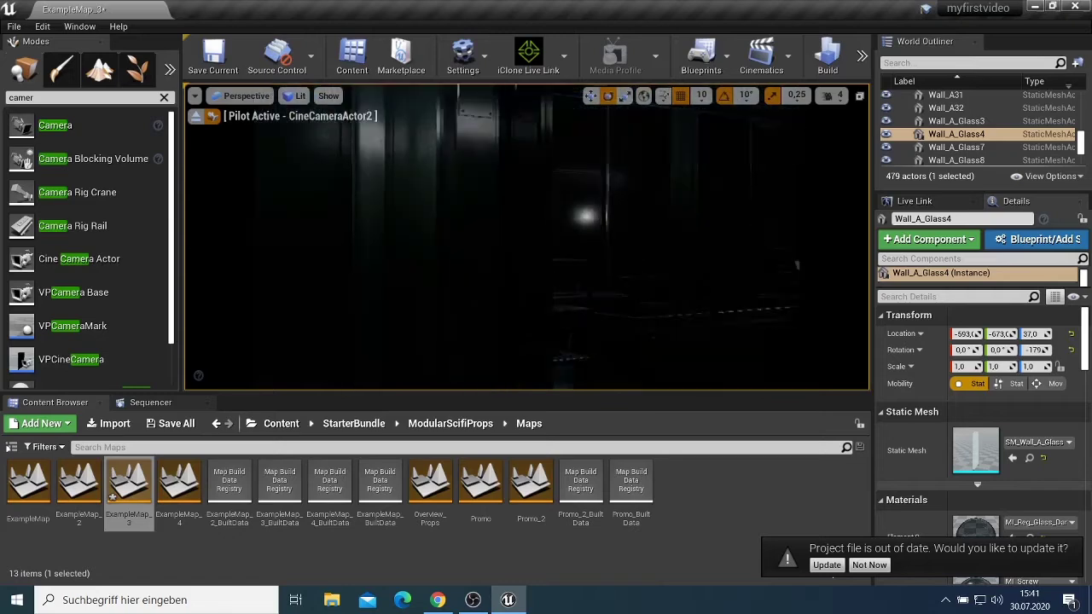
key("Left")
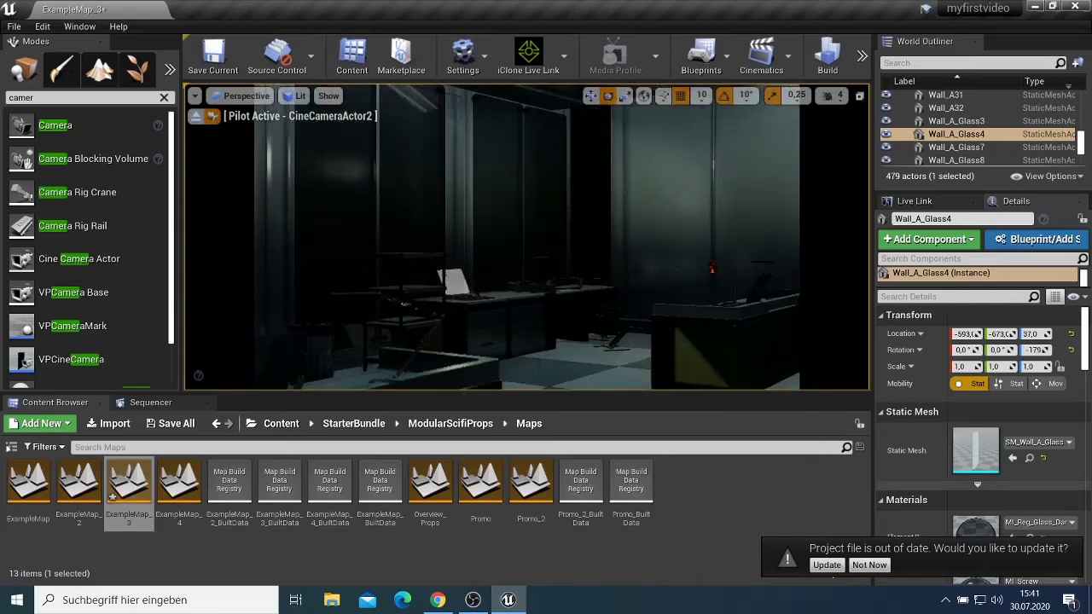
key("Right")
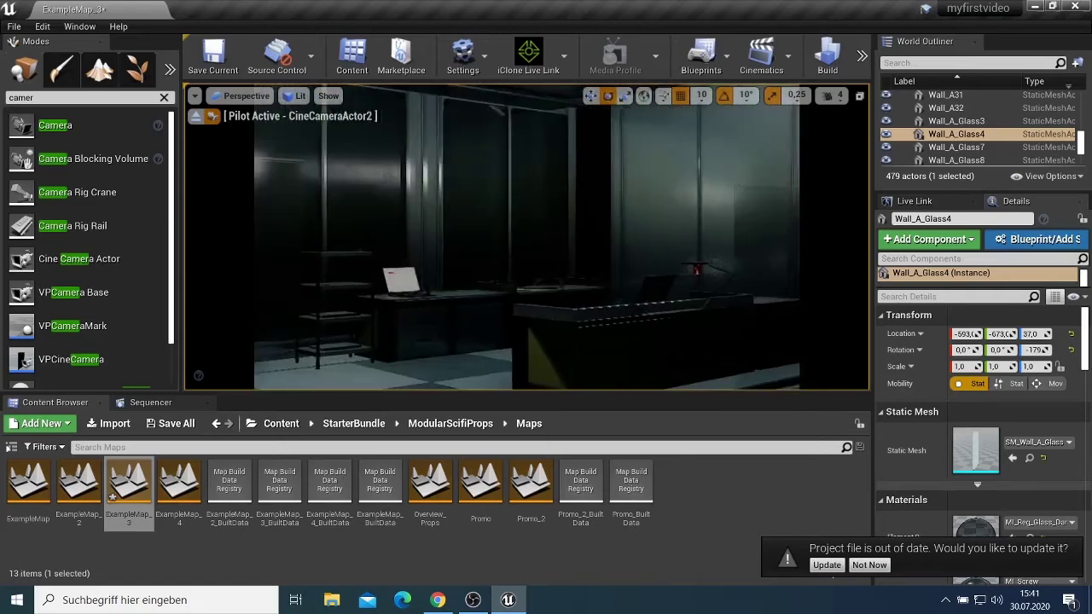
key("Left")
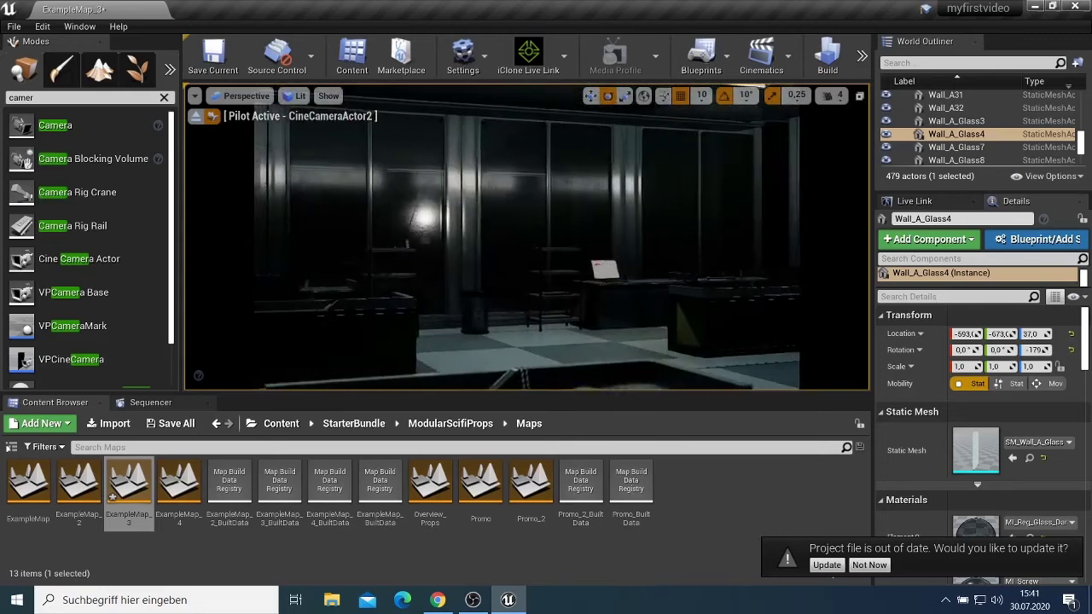
key("Left")
key("Right")
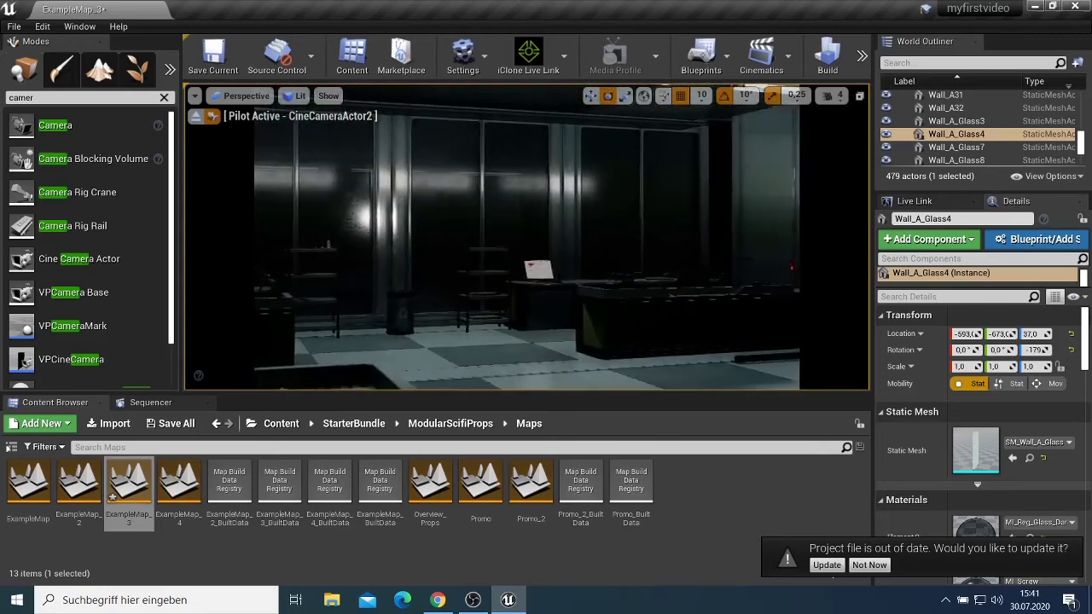
key("Left")
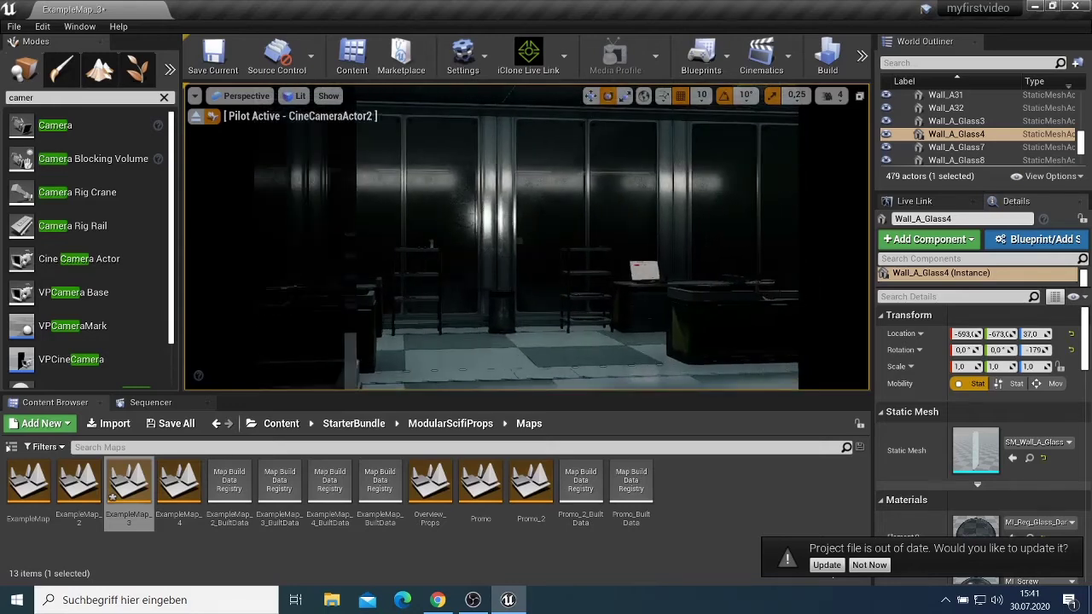
key("Up")
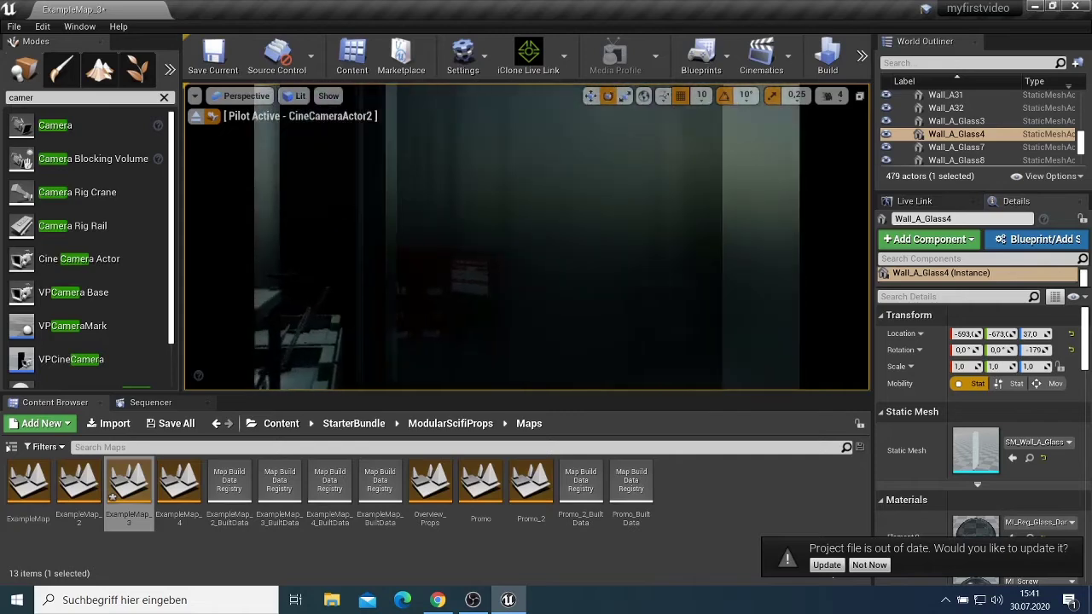
key("Up")
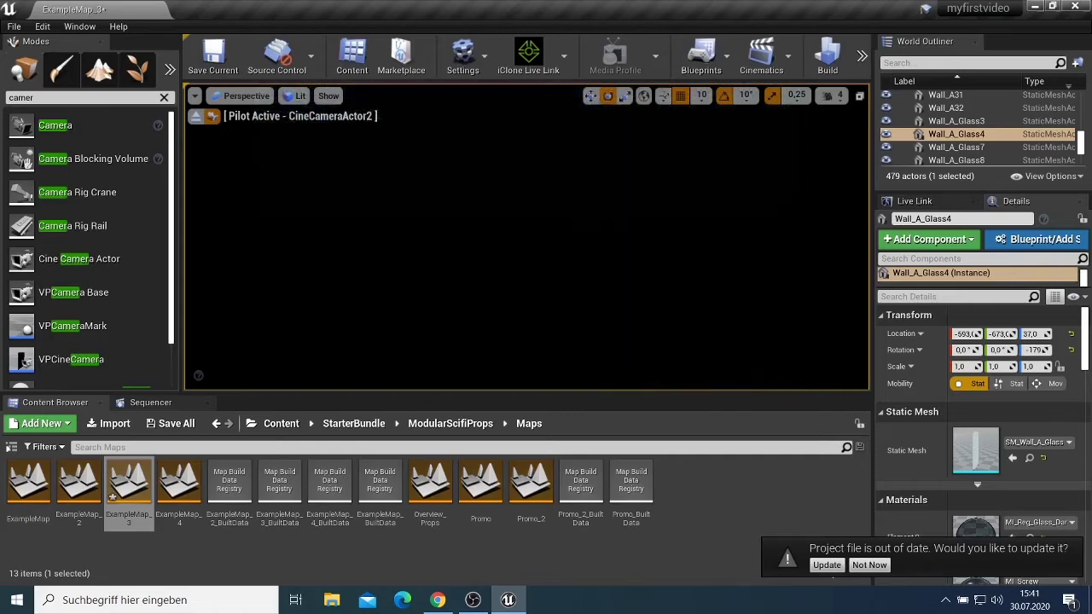
key("Down")
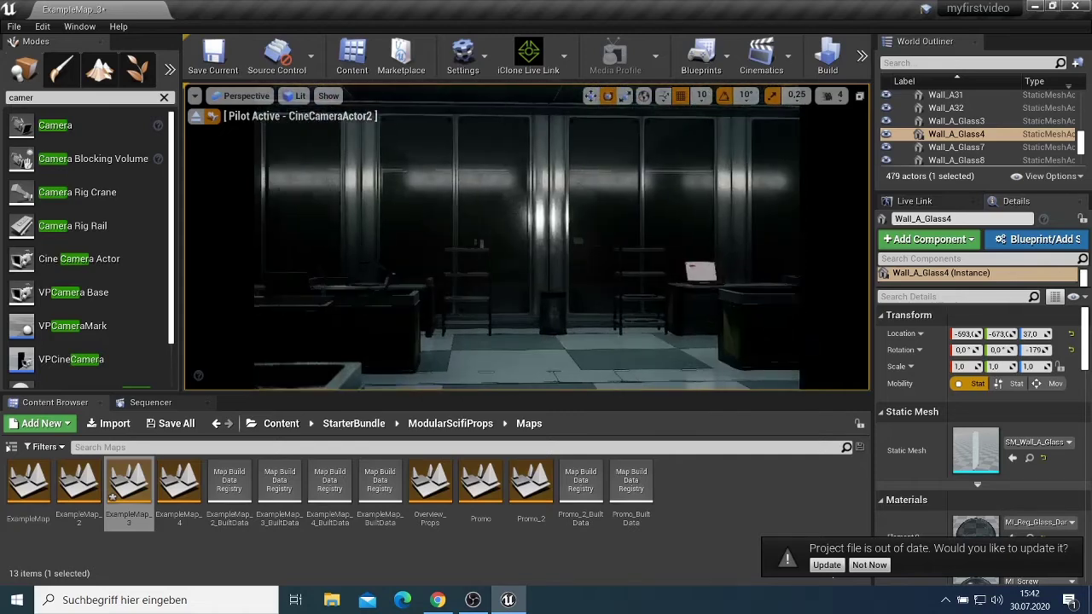
key("Left")
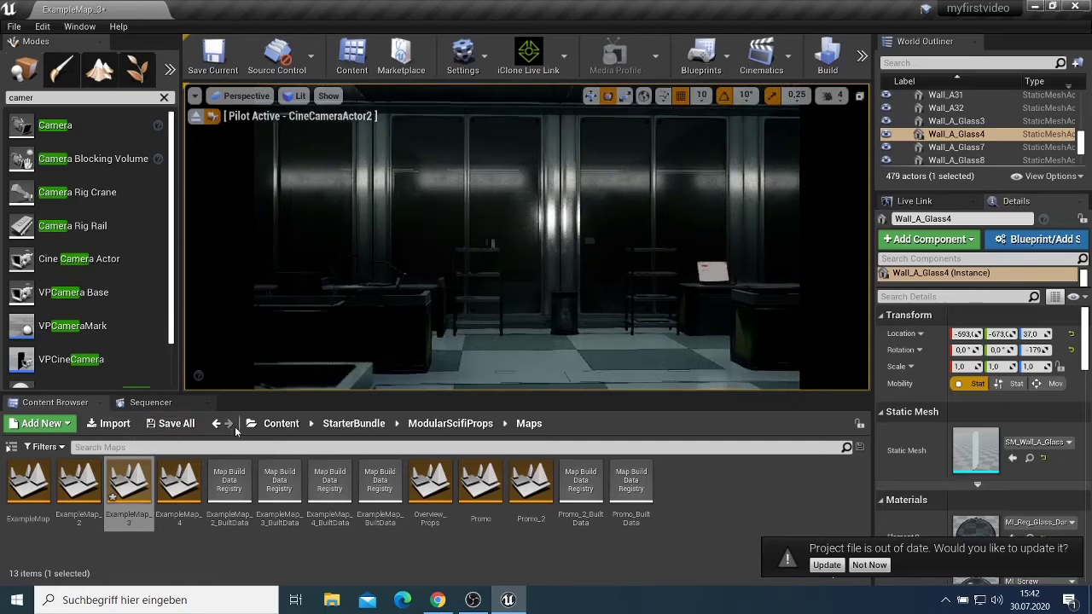
Go back to Content and open ParagonMorigesh > Characters, briefly checking its Maps folder.
left_click(214, 424)
left_click(214, 424)
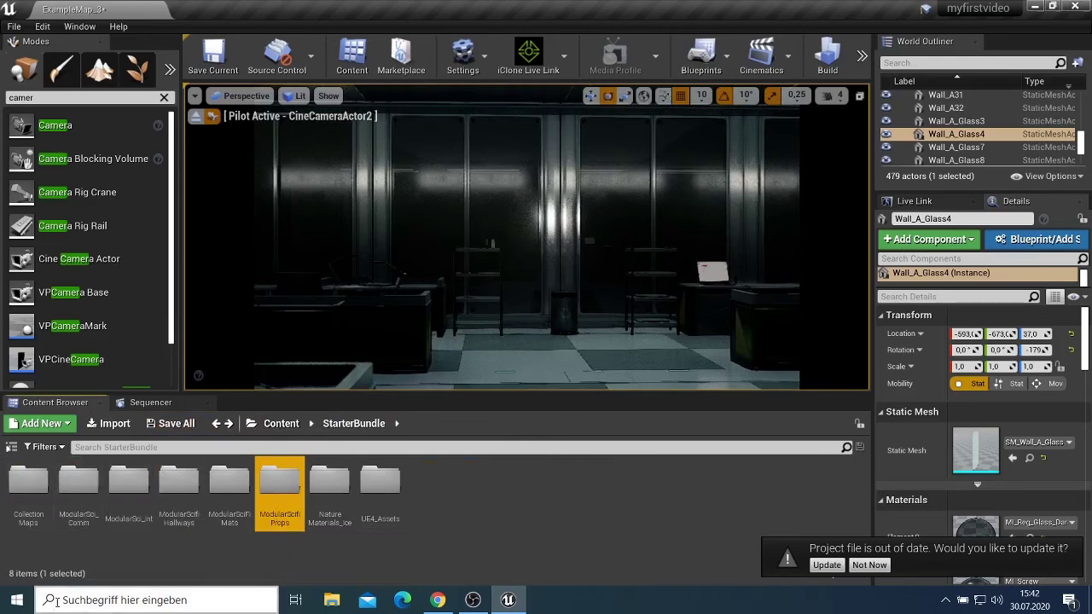
left_click(218, 424)
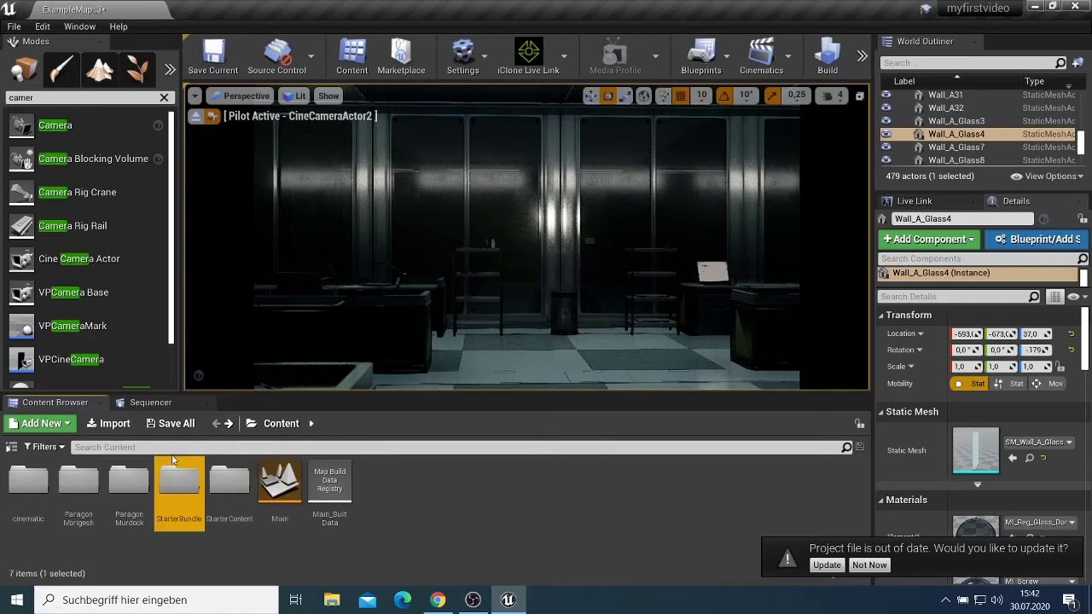
double_click(85, 482)
double_click(96, 491)
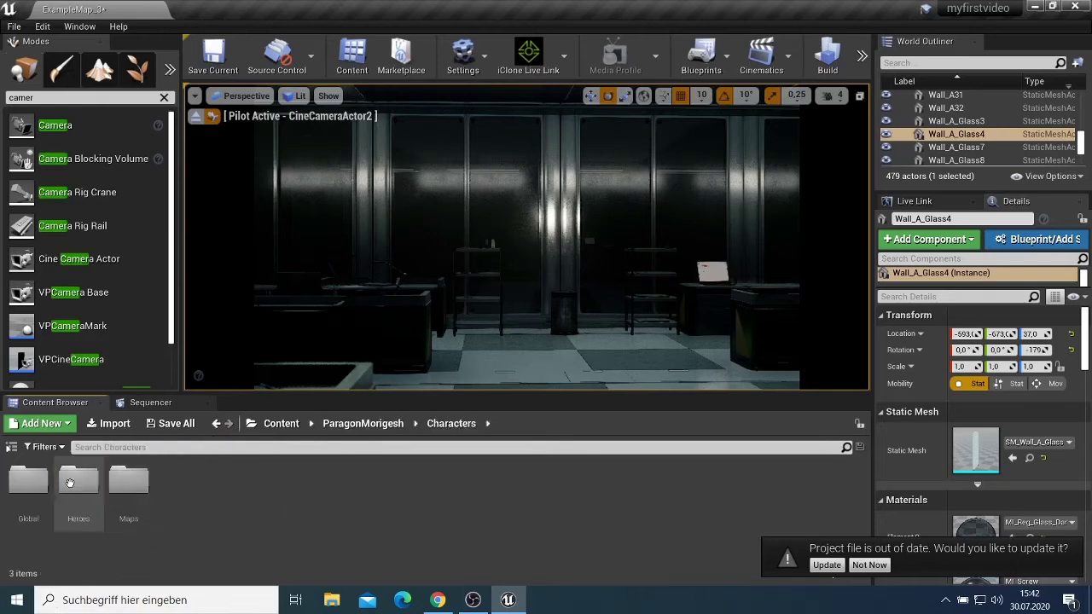
double_click(128, 481)
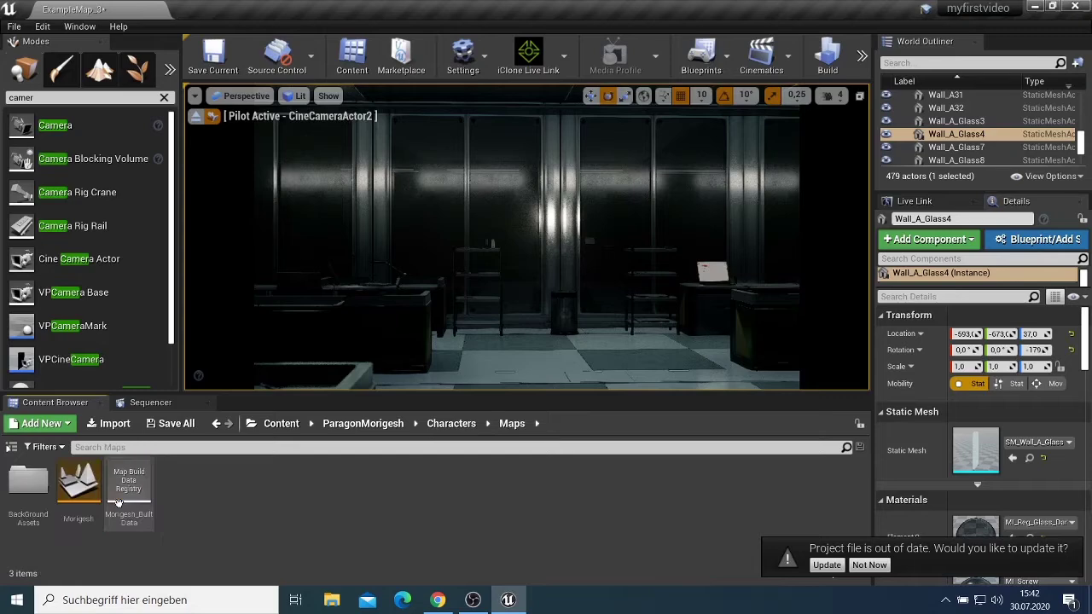
left_click(216, 423)
Browse into Global > SpiderWebs > SpiderWebs_Set01 and back out to Global.
double_click(30, 484)
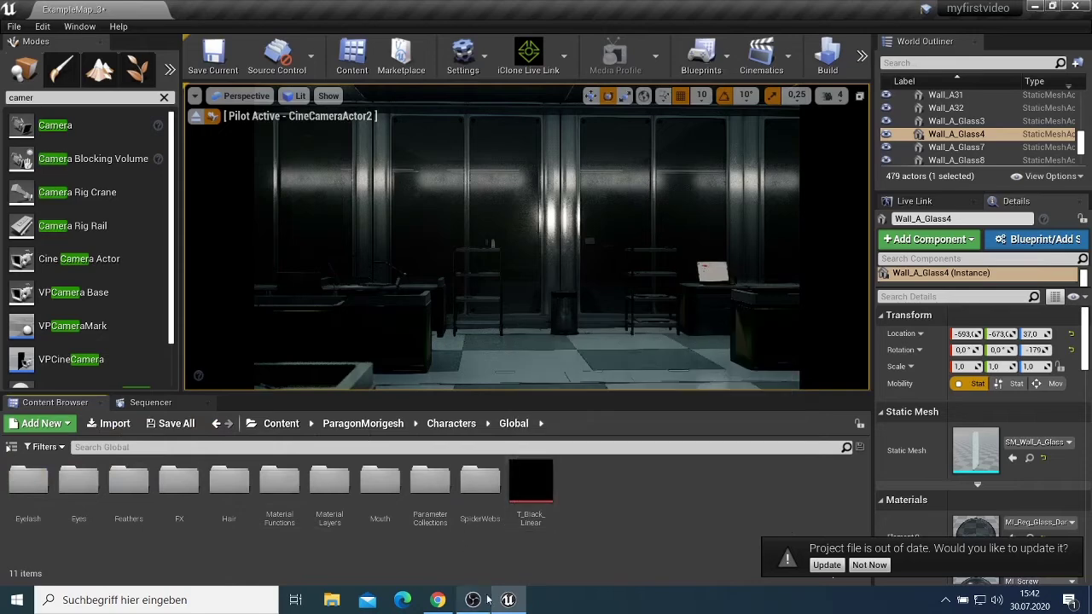
double_click(480, 492)
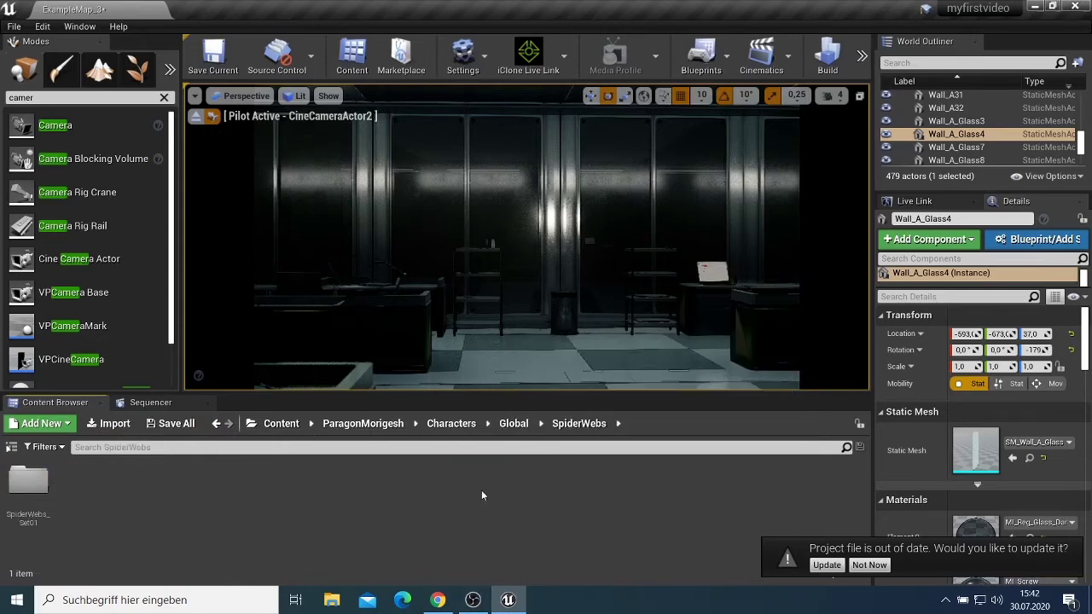
double_click(17, 480)
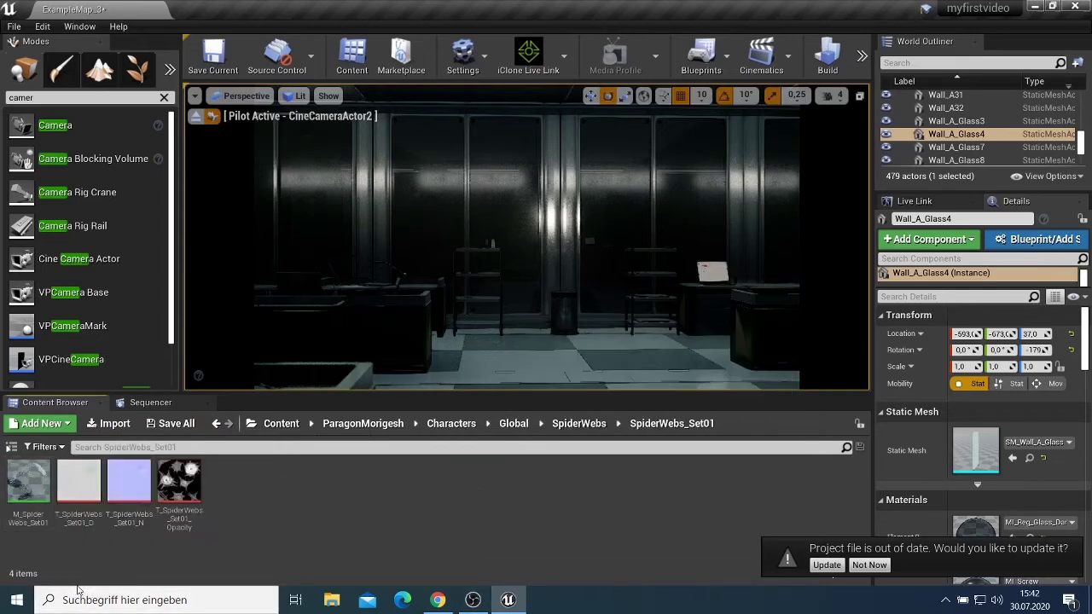
left_click(216, 425)
left_click(216, 424)
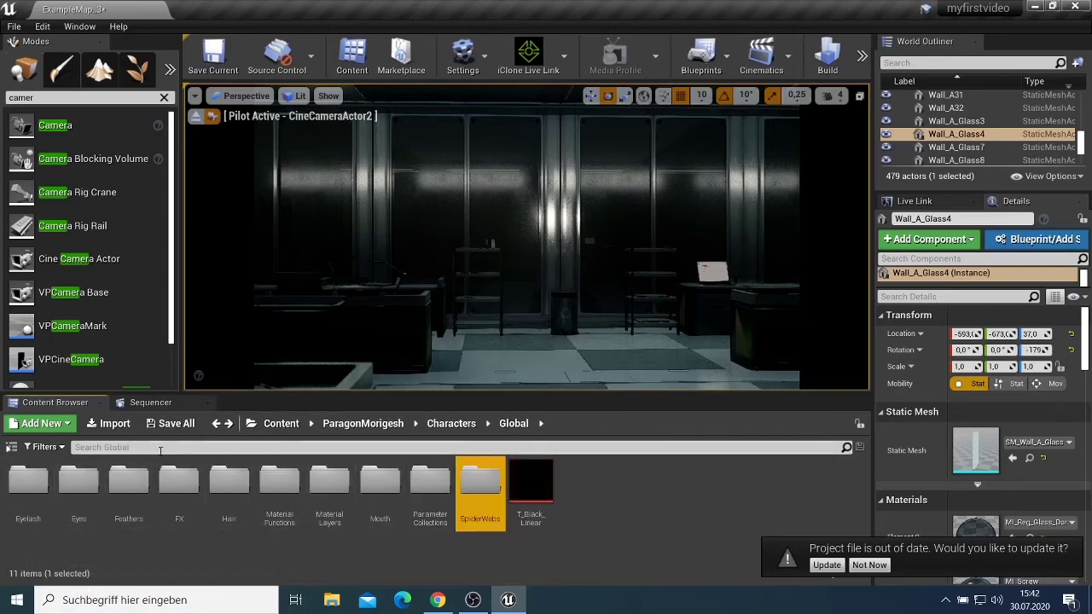
Open Characters > Heroes > Morigesh and select the MorigeshPlayerCharacter blueprint.
left_click(217, 424)
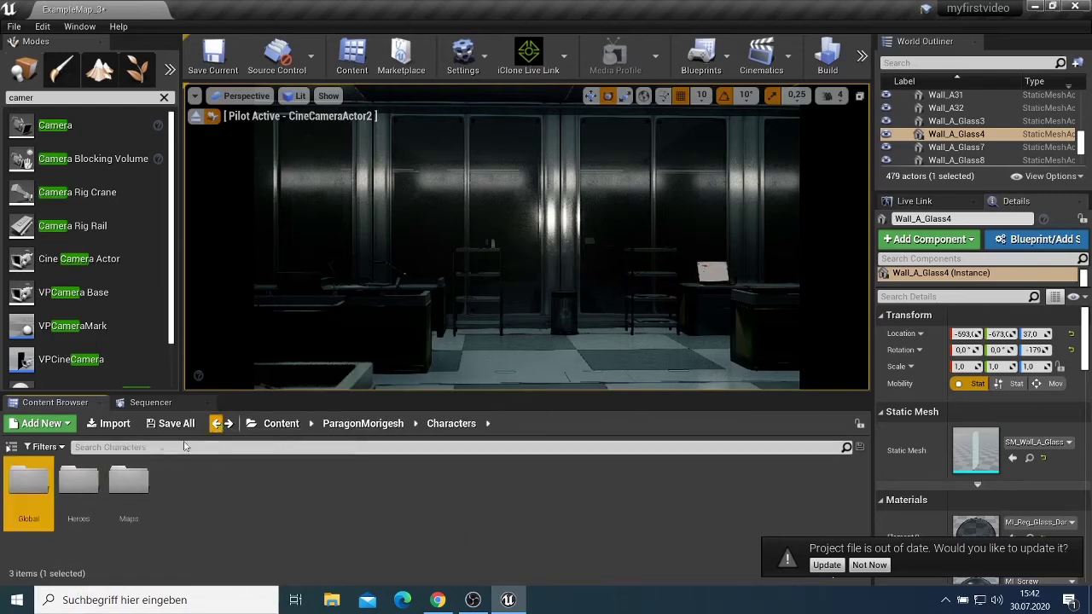
double_click(75, 484)
double_click(43, 484)
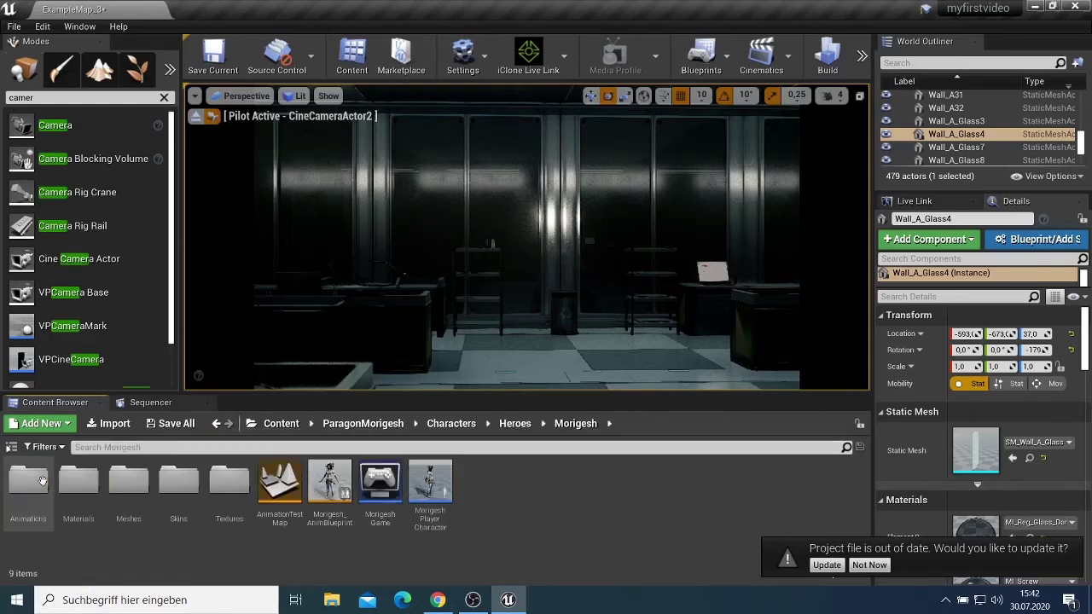
left_click(427, 469)
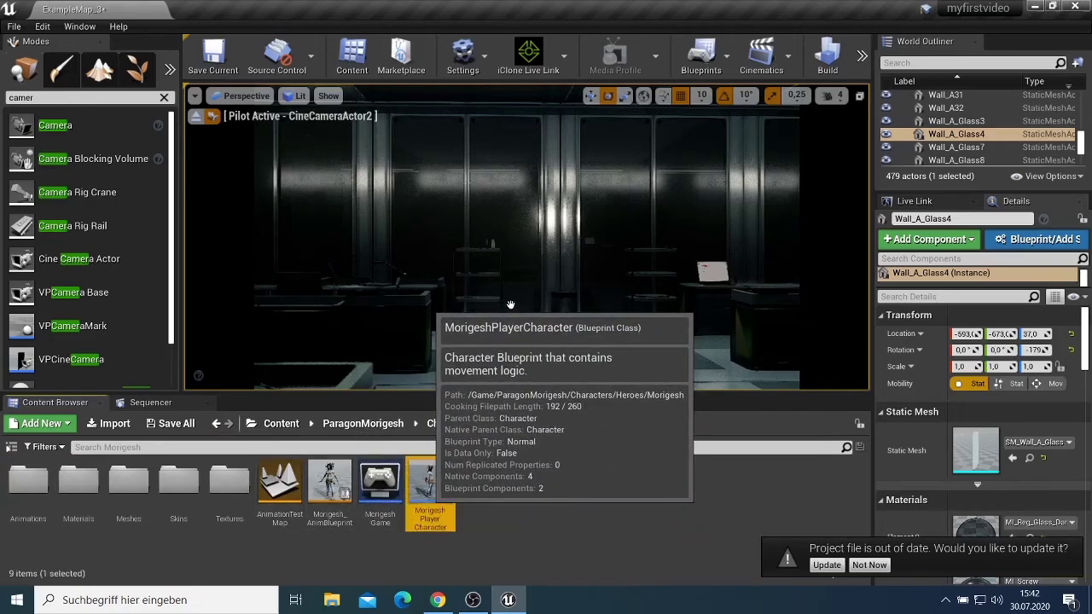
Drag MorigeshPlayerCharacter into the lab in front of the cine camera view.
left_click_drag(522, 290, 631, 231)
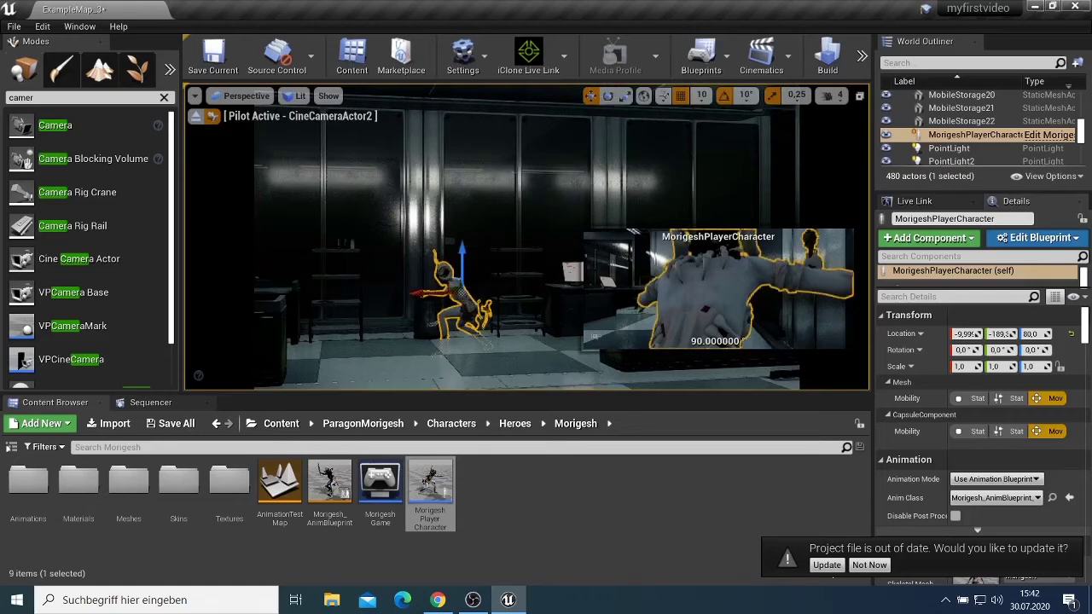
scroll(964, 145, "up", 2)
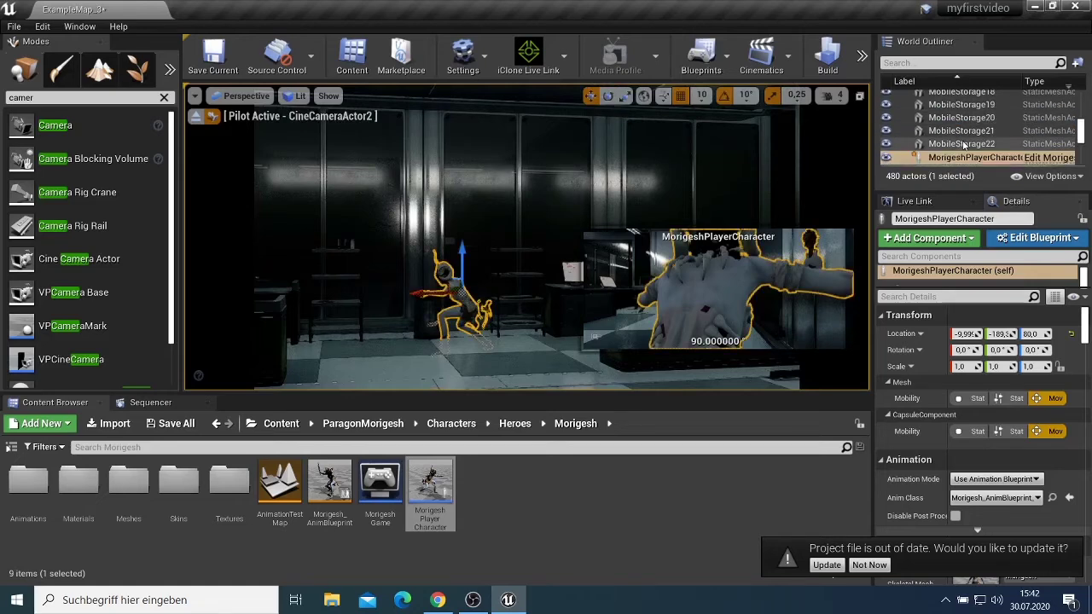
scroll(964, 145, "down", 5)
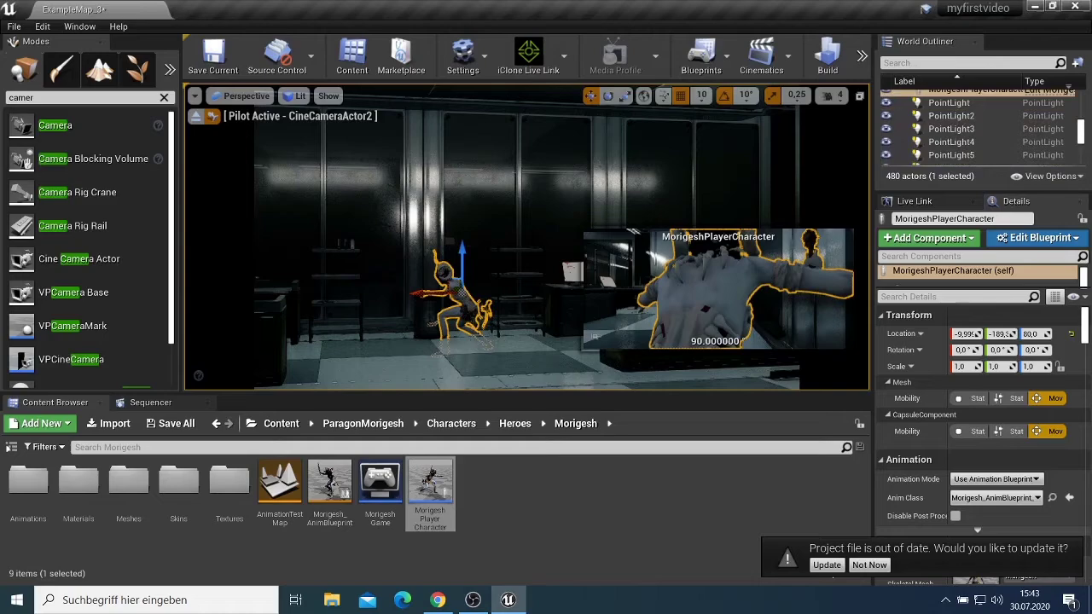
Pilot the Morigesh character and move her along X to about 182.
right_click(464, 298)
left_click(491, 267)
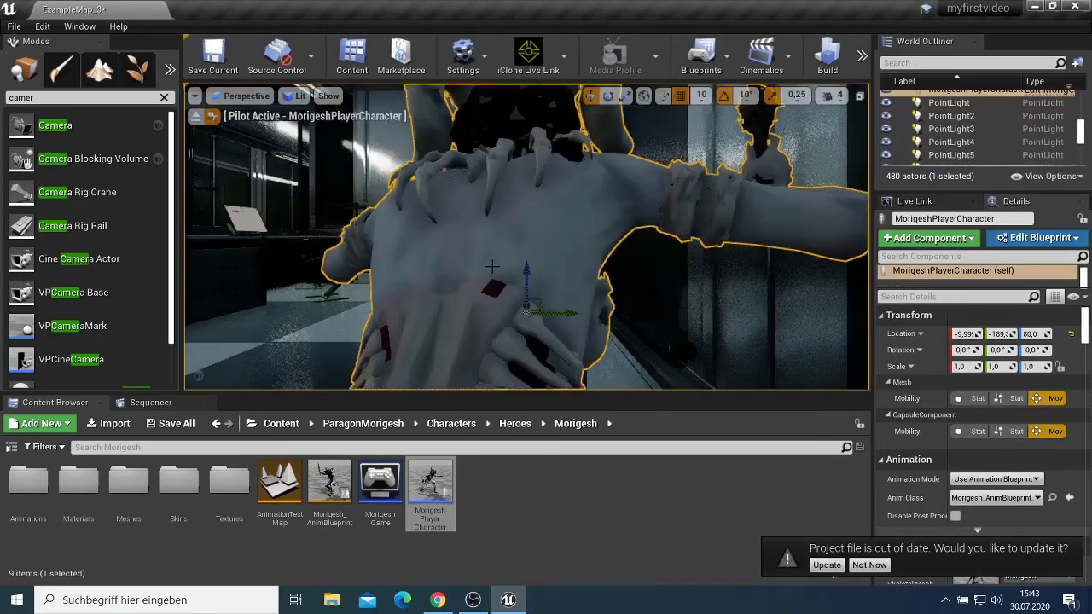
mouse_move(491, 267)
left_mouse_down()
mouse_move(491, 318)
mouse_move(491, 267)
left_mouse_up()
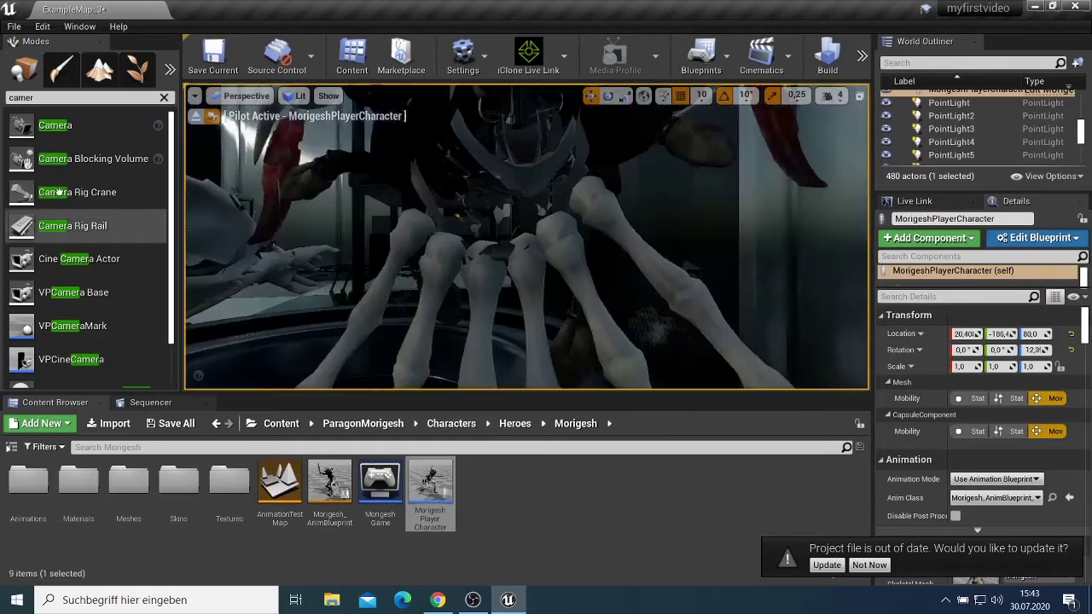
Undo the Pilot Actor change and stop piloting the Morigesh character.
left_click(42, 26)
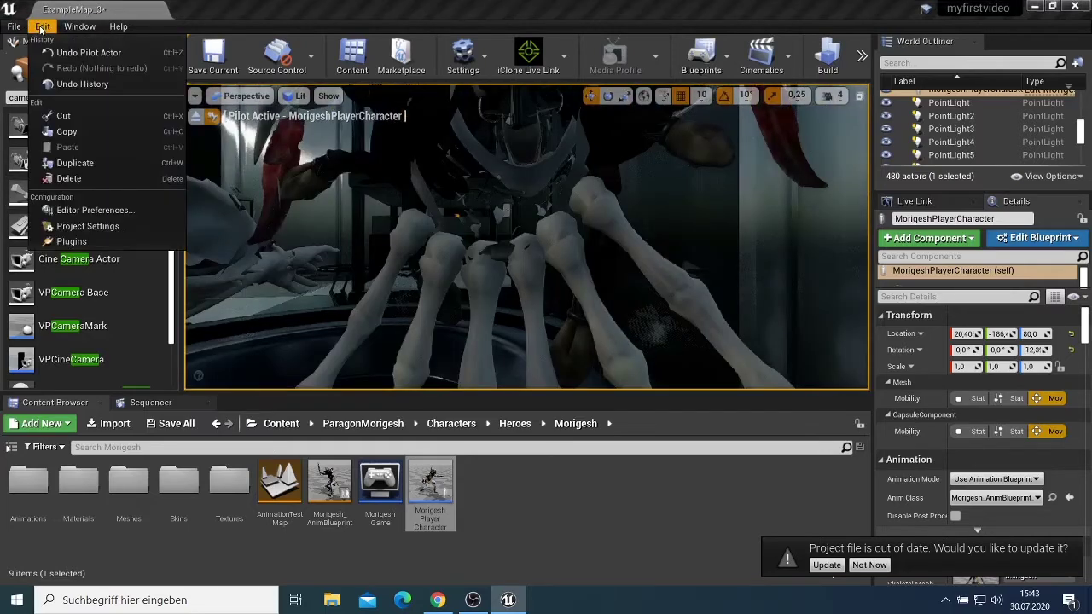
left_click(65, 53)
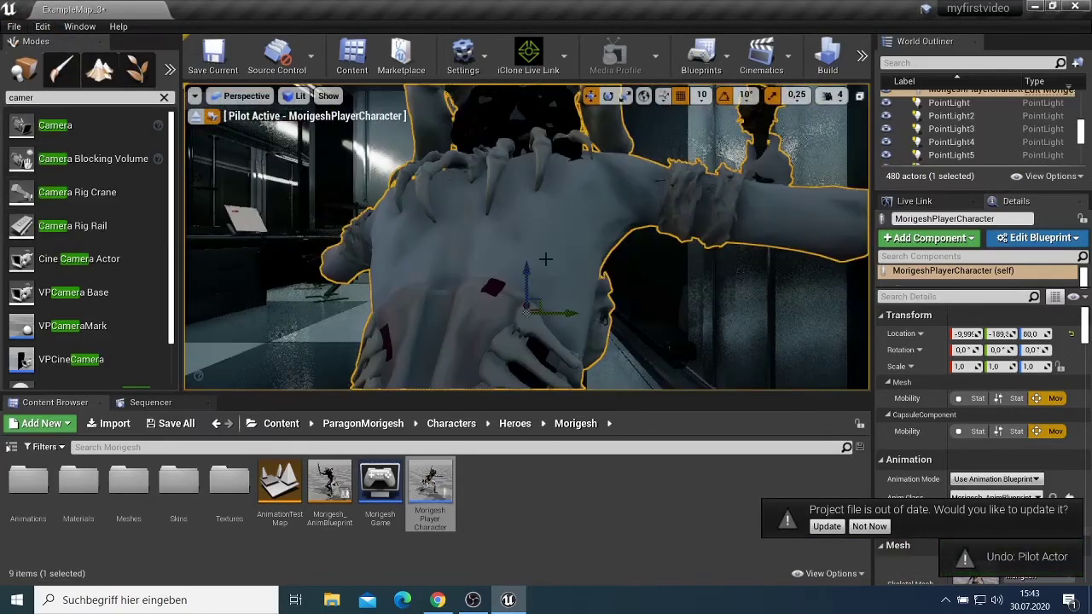
key("ctrl+z")
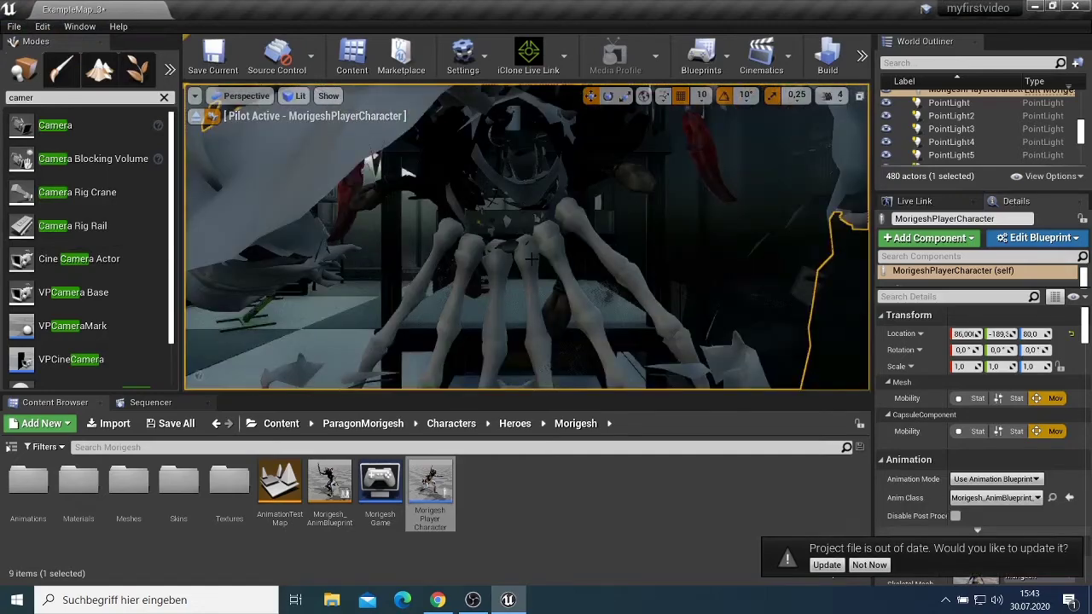
scroll(530, 258, "up", 5)
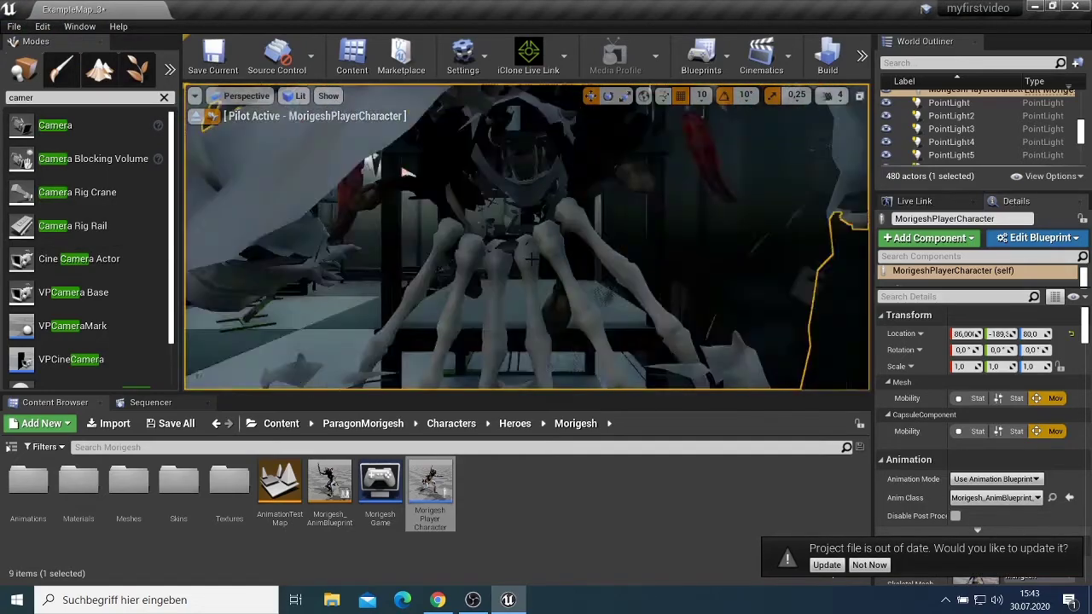
right_click(530, 252)
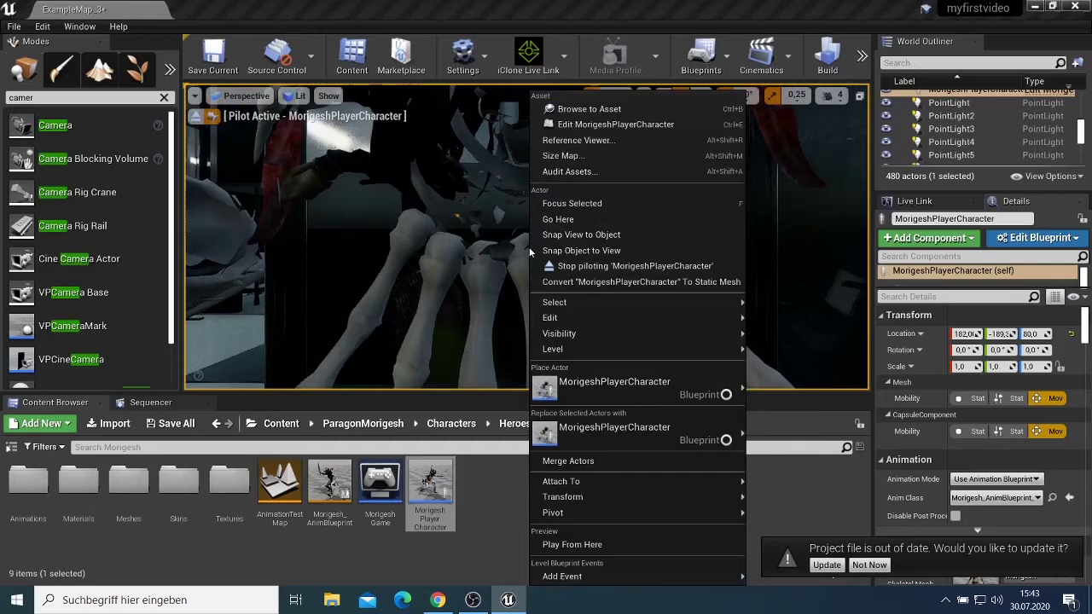
left_click(589, 265)
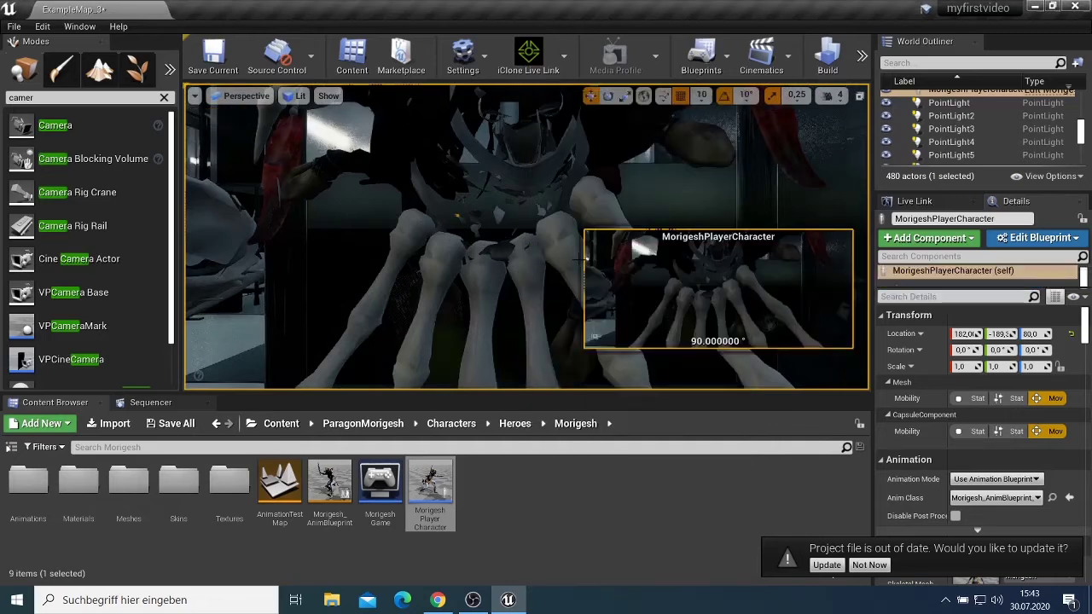
Focus on Morigesh, turn the view so she sits left of centre, and search the Outliner for 'ca'.
key("f")
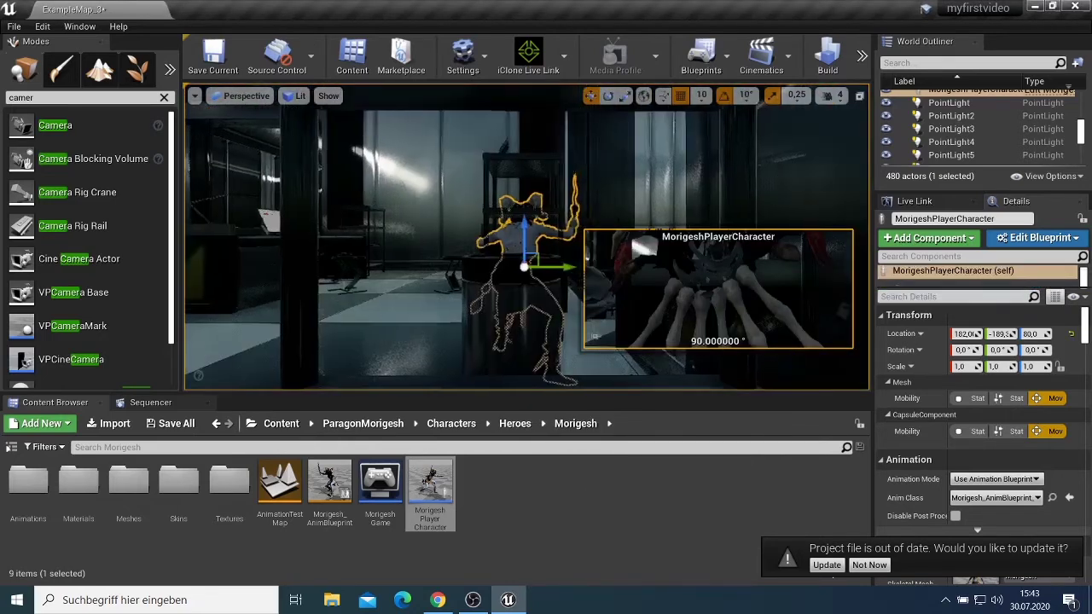
mouse_move(546, 256)
right_mouse_down()
mouse_move(614, 256)
mouse_move(477, 256)
mouse_move(546, 256)
right_mouse_up()
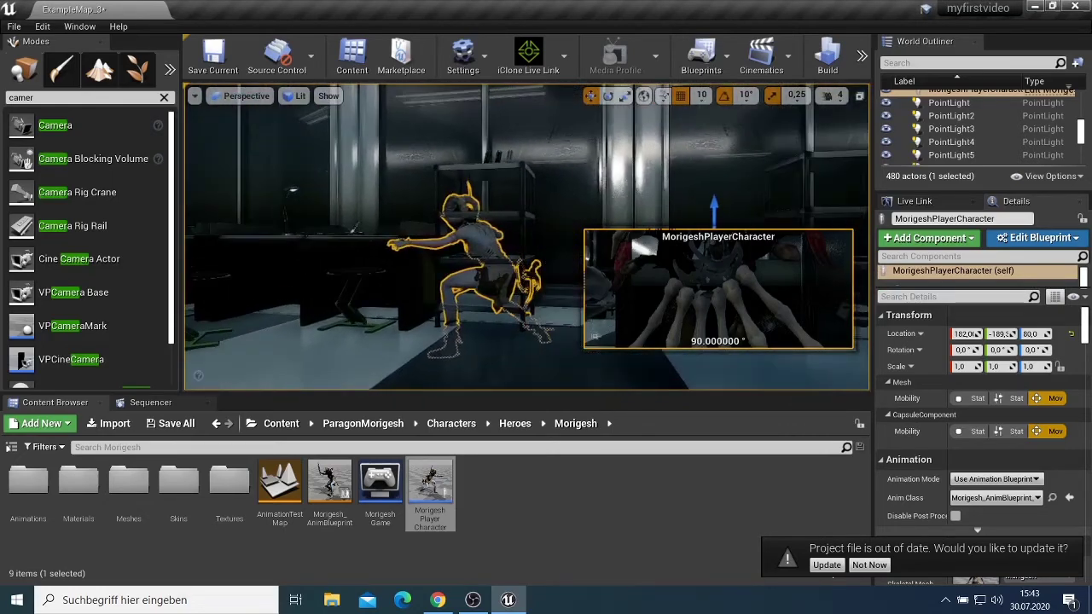
scroll(953, 132, "up", 8)
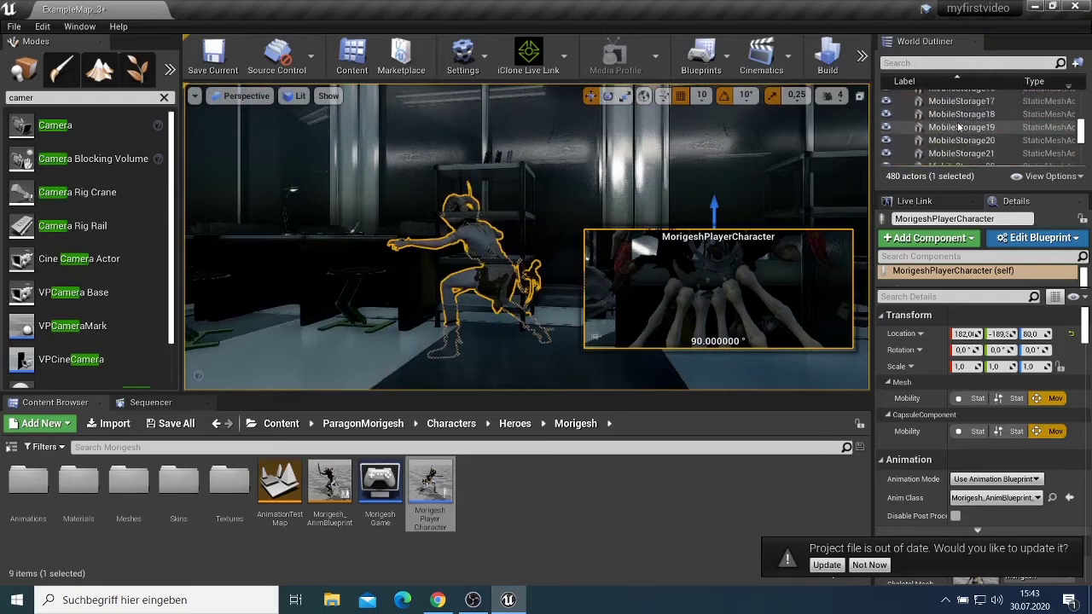
left_click(943, 65)
type("c")
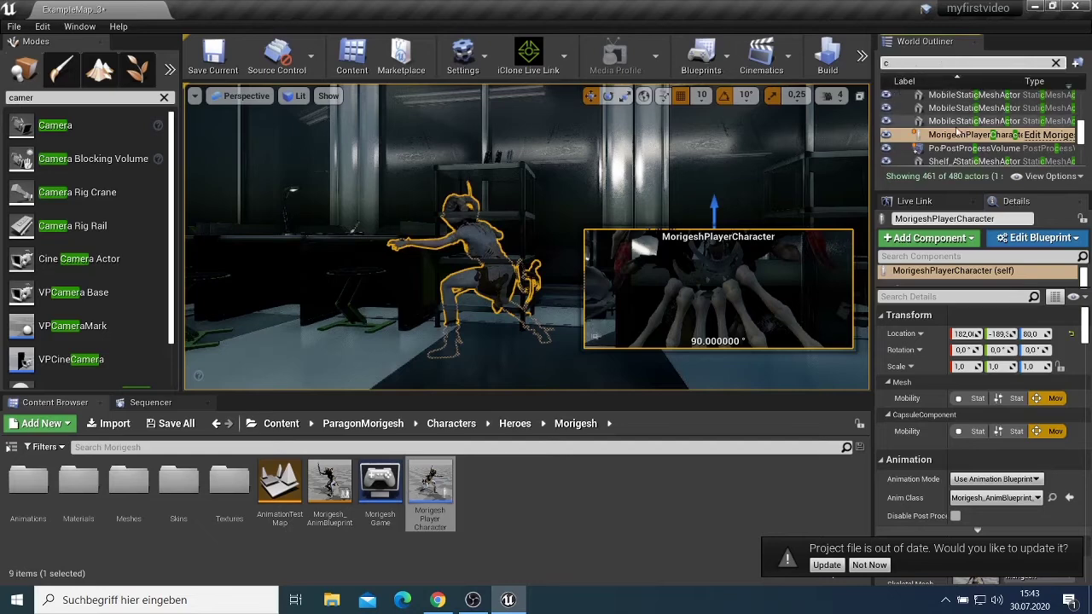
type("a")
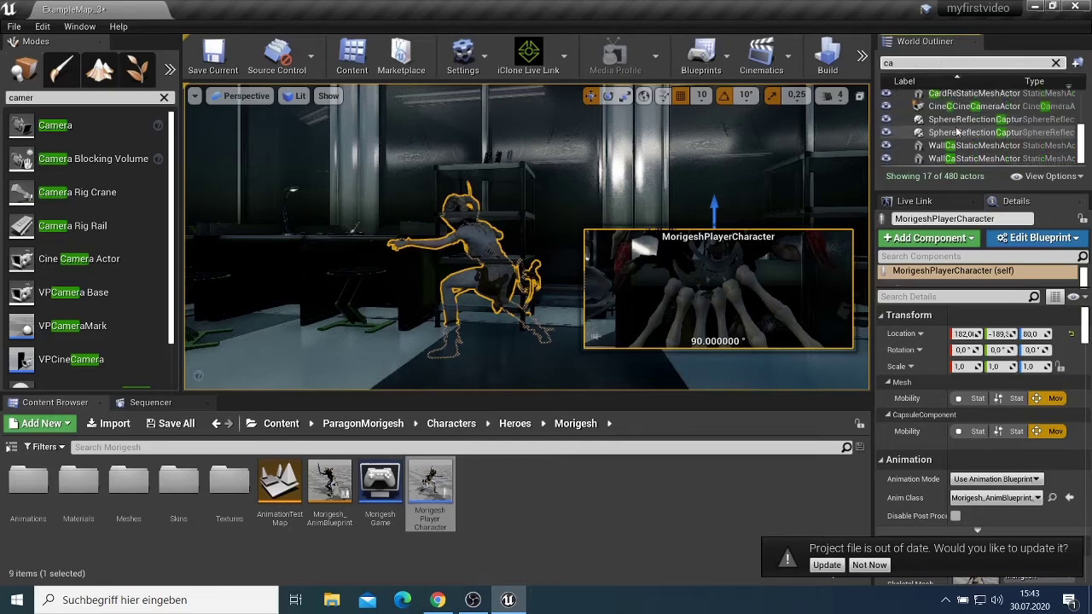
Pilot CineCameraActor2, reframe the shot, and slide Morigesh along X to 302, -189, 100.
right_click(977, 105)
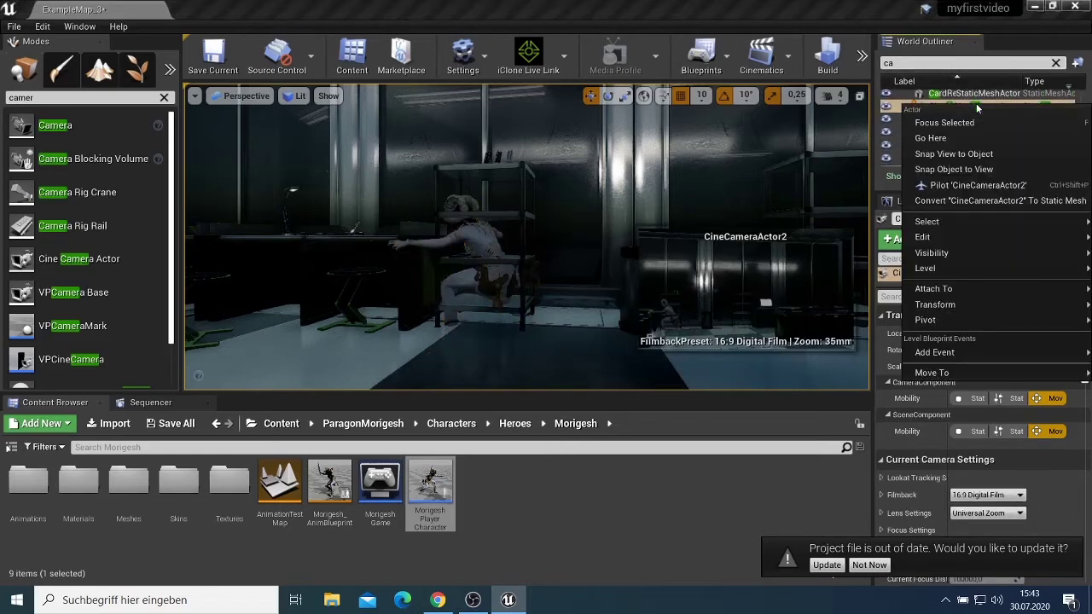
left_click(983, 184)
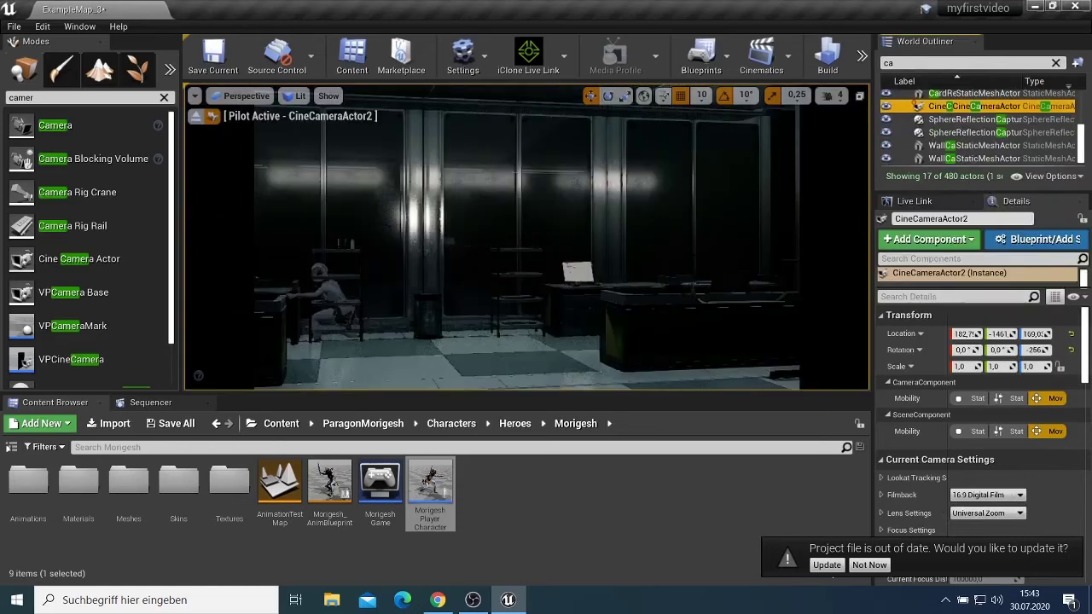
left_click_drag(528, 256, 422, 234)
left_click(480, 282)
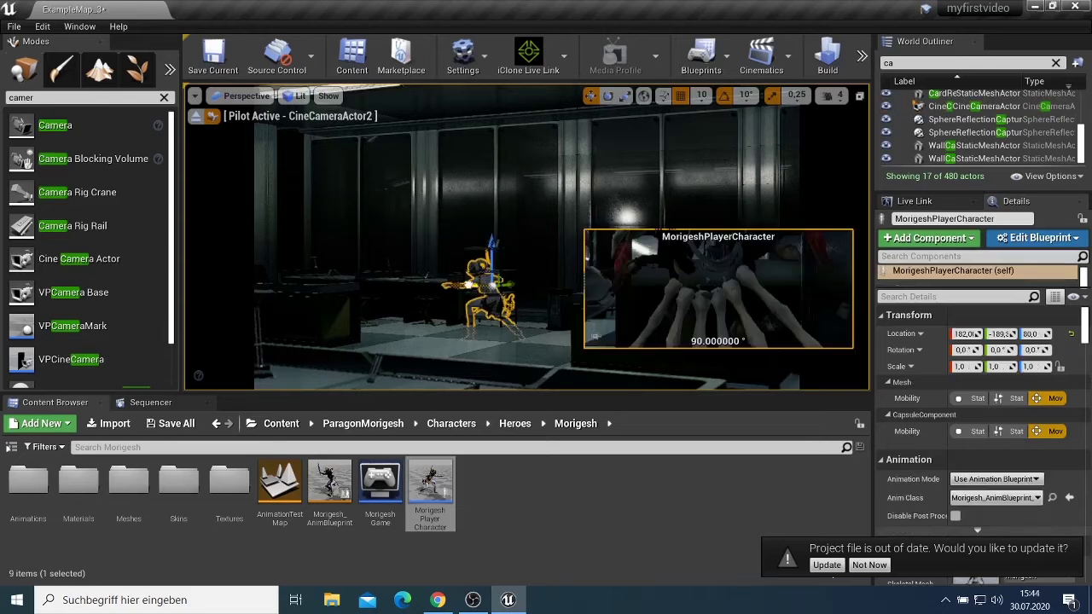
left_click_drag(467, 249, 409, 271)
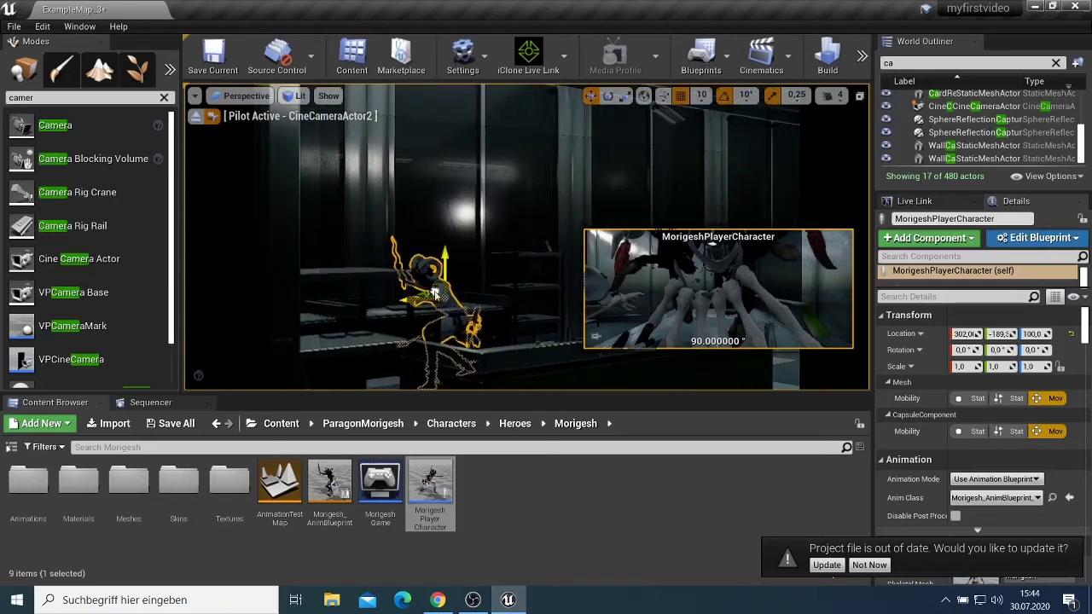
Check the glass divider's context menus without changes, then duplicate the Morigesh character.
right_click(436, 293)
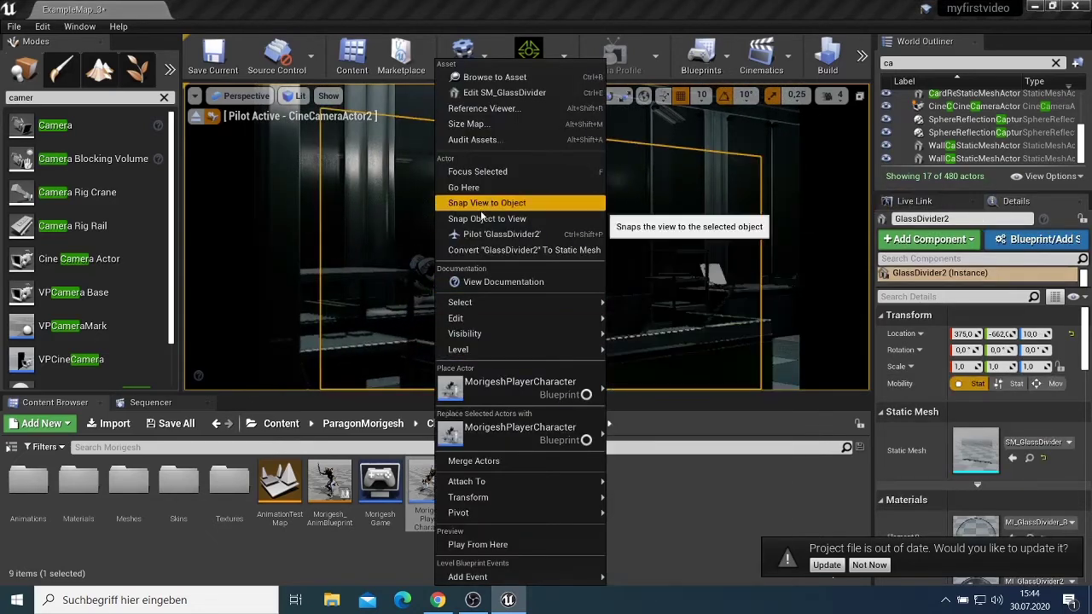
left_click(24, 160)
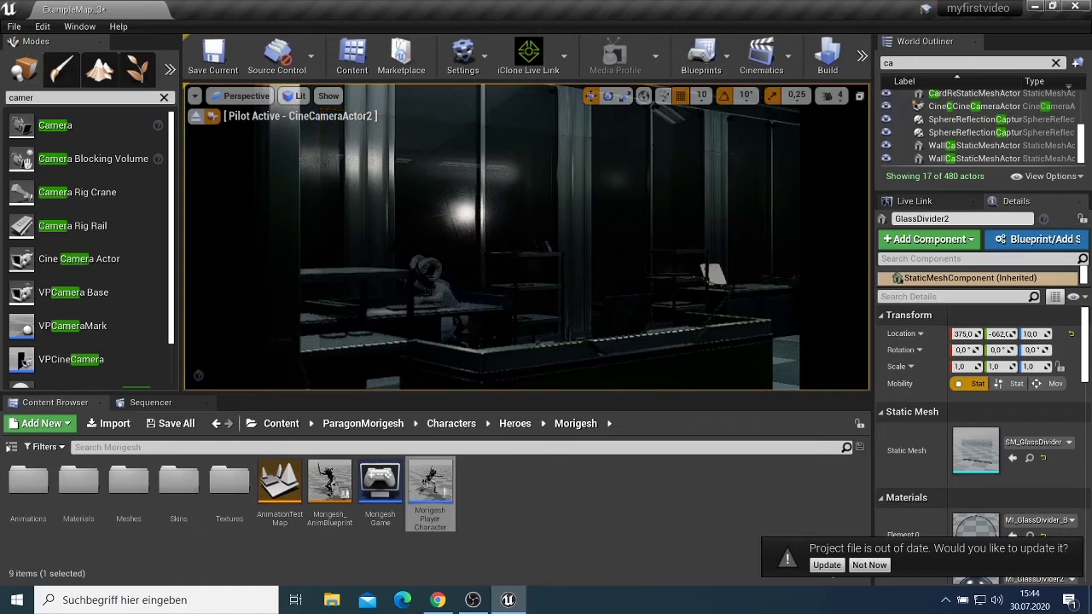
right_click(428, 279)
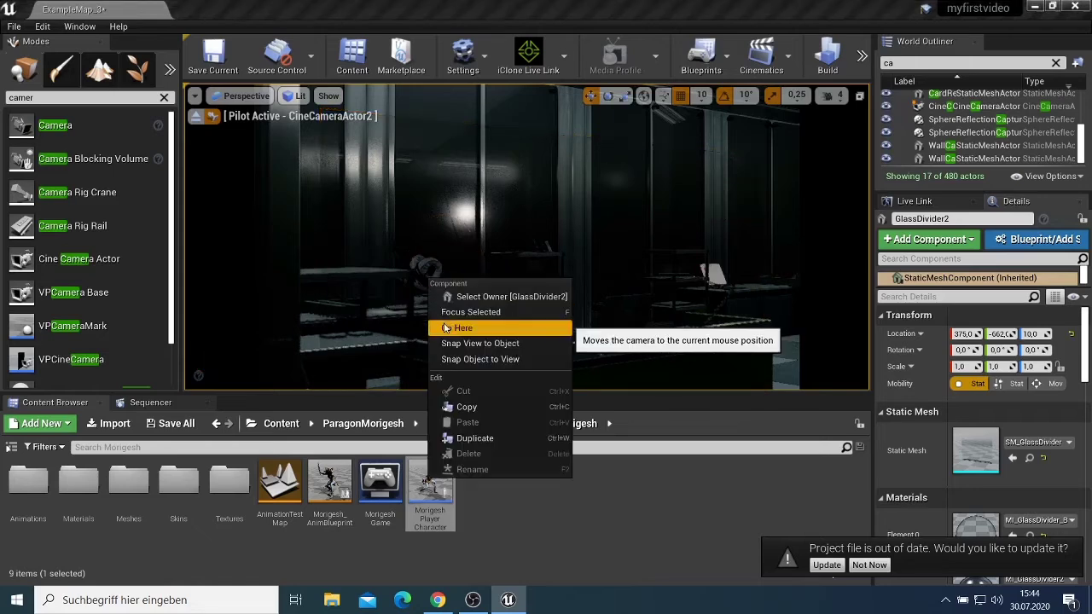
left_click(427, 482)
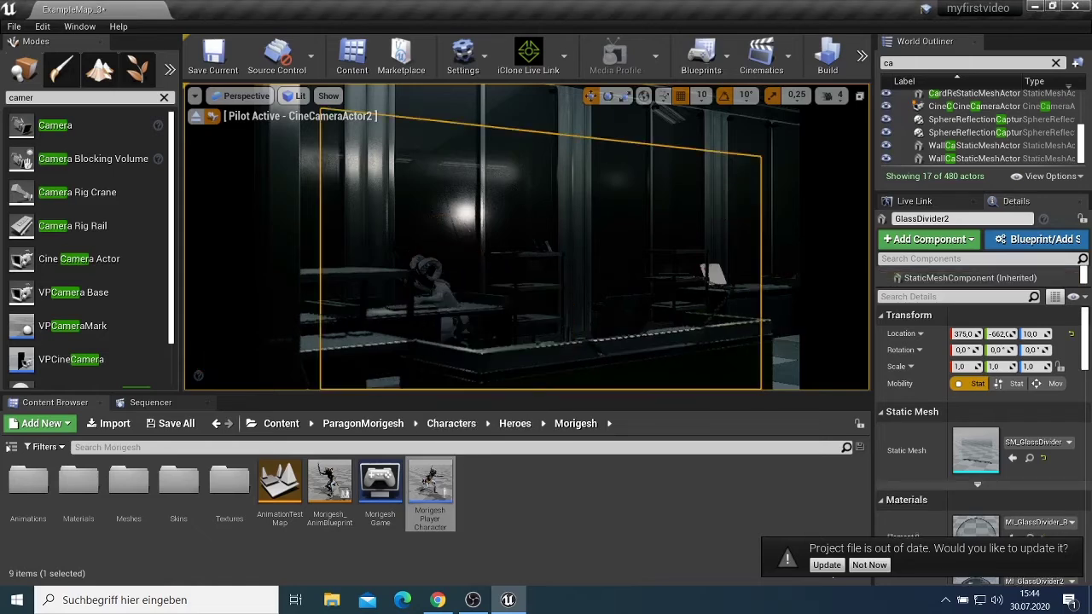
left_click(354, 324)
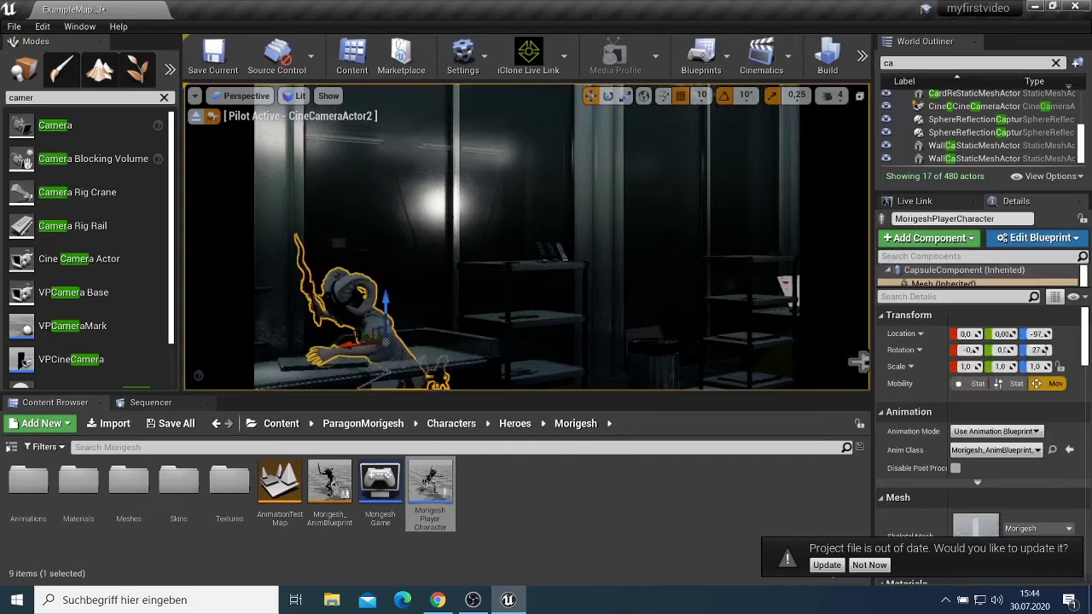
right_click(359, 331)
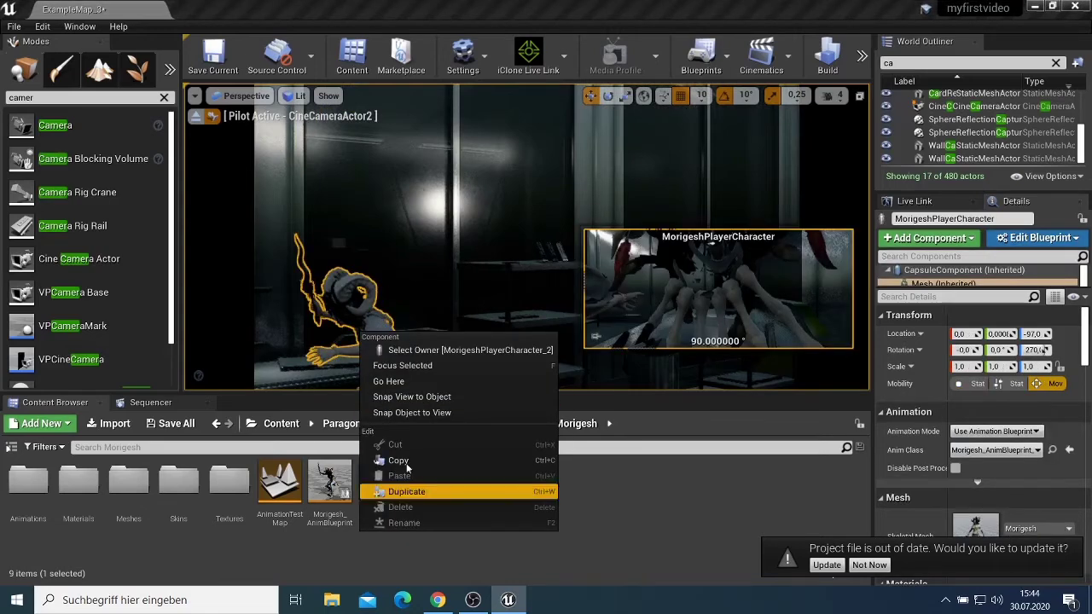
left_click(406, 492)
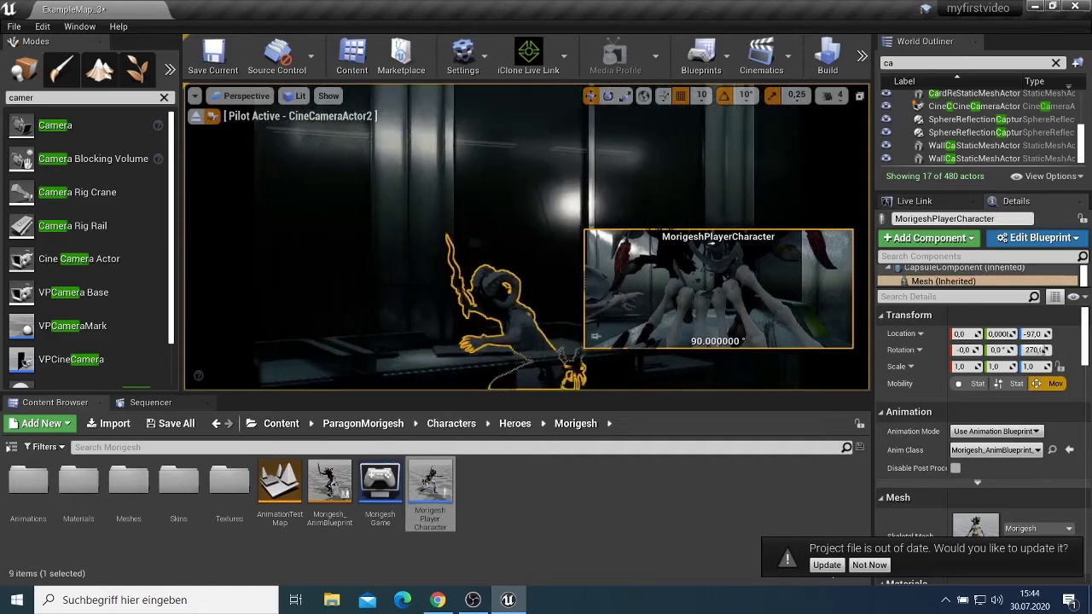
Delete GlassDivider2 from the level, then reselect Morigesh and shift the piloted view.
right_click(710, 282)
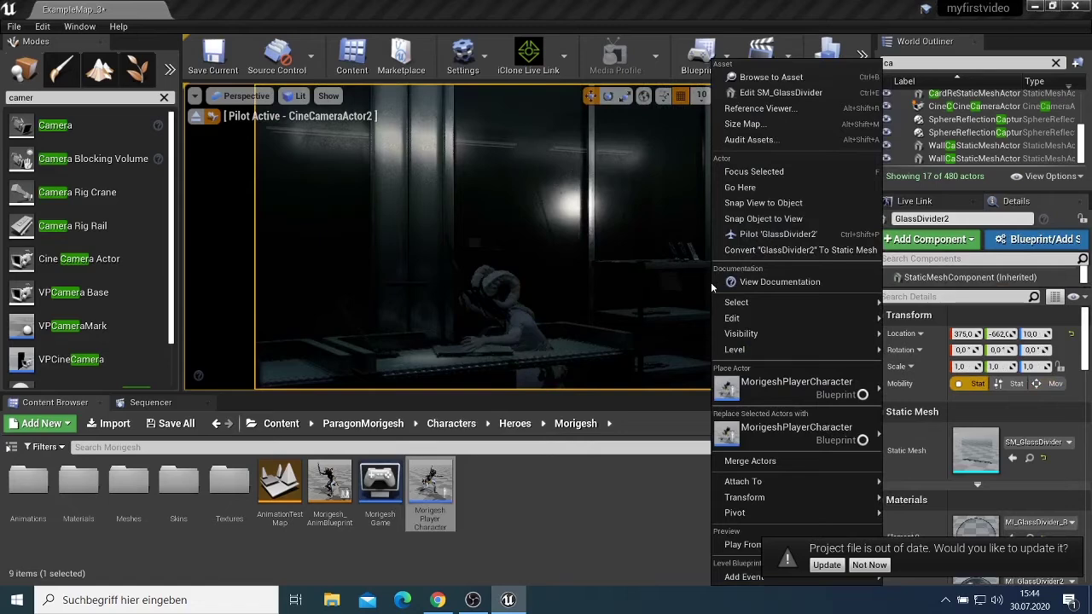
mouse_move(768, 325)
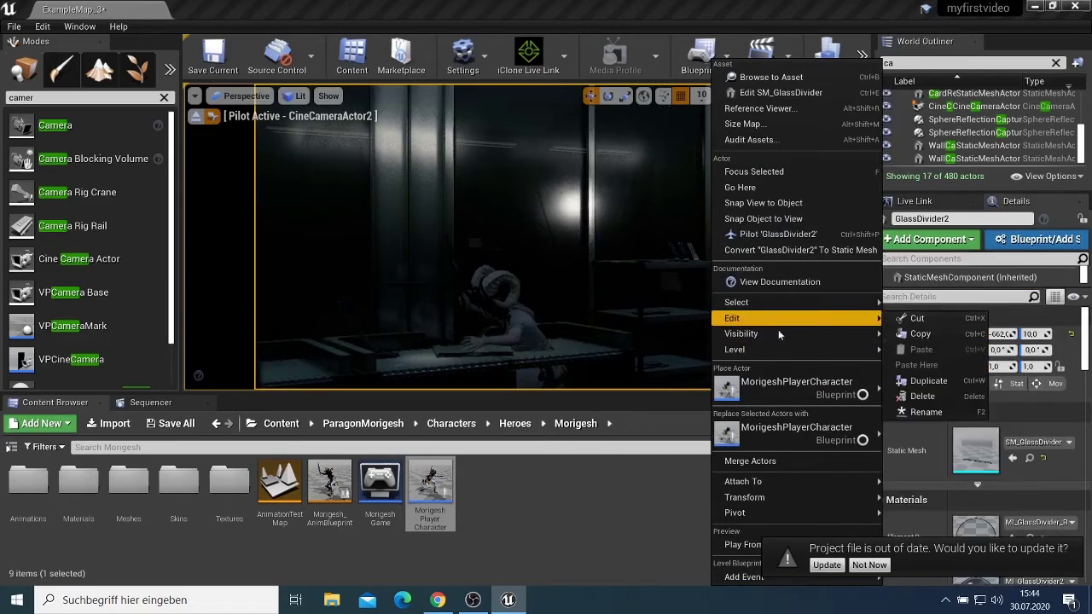
left_click(921, 392)
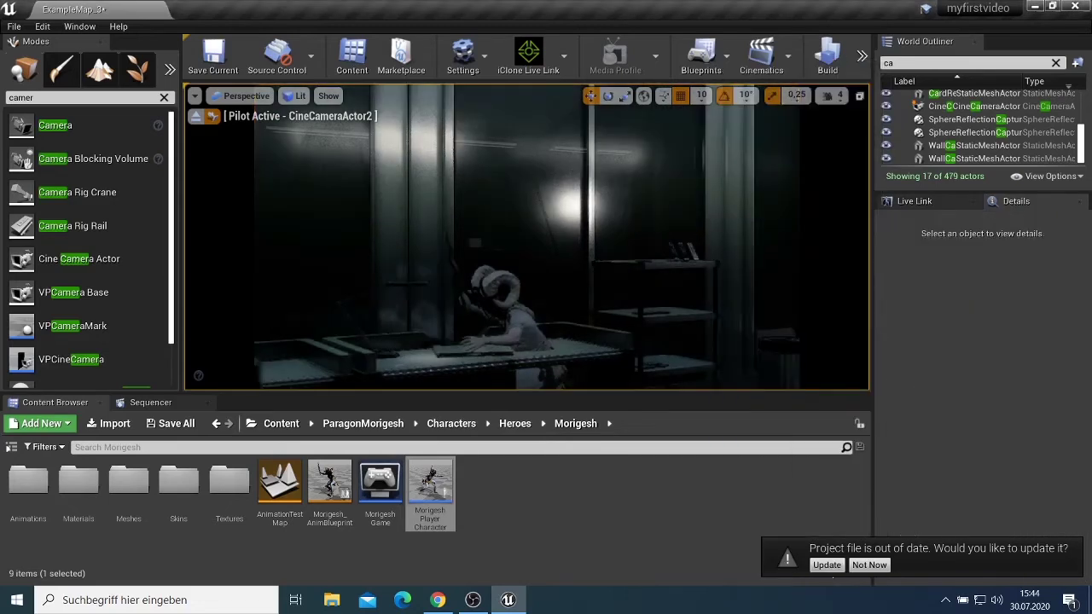
left_click(493, 307)
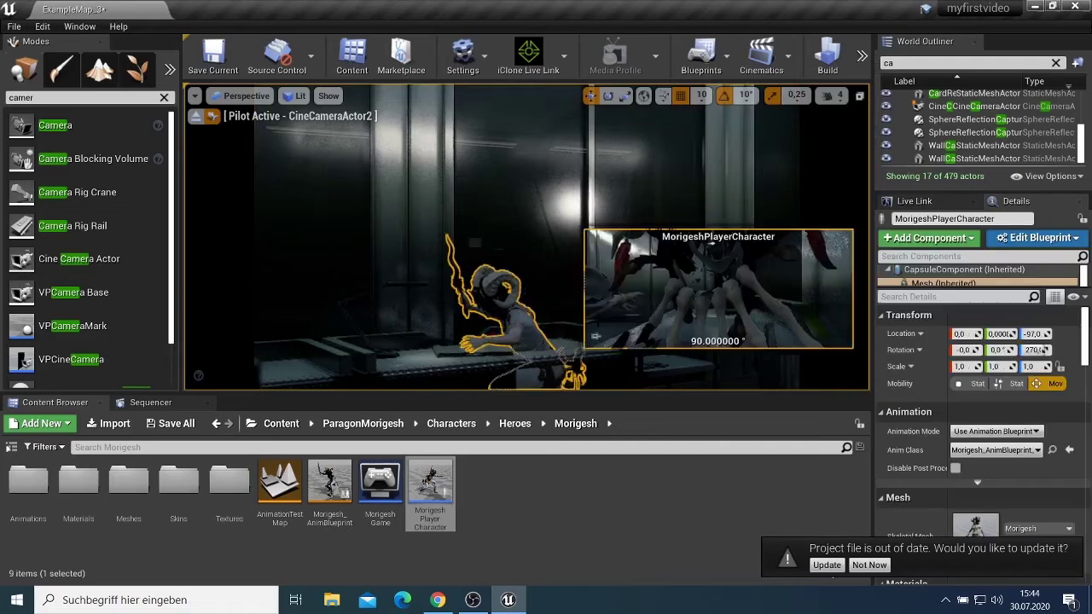
right_click(519, 309)
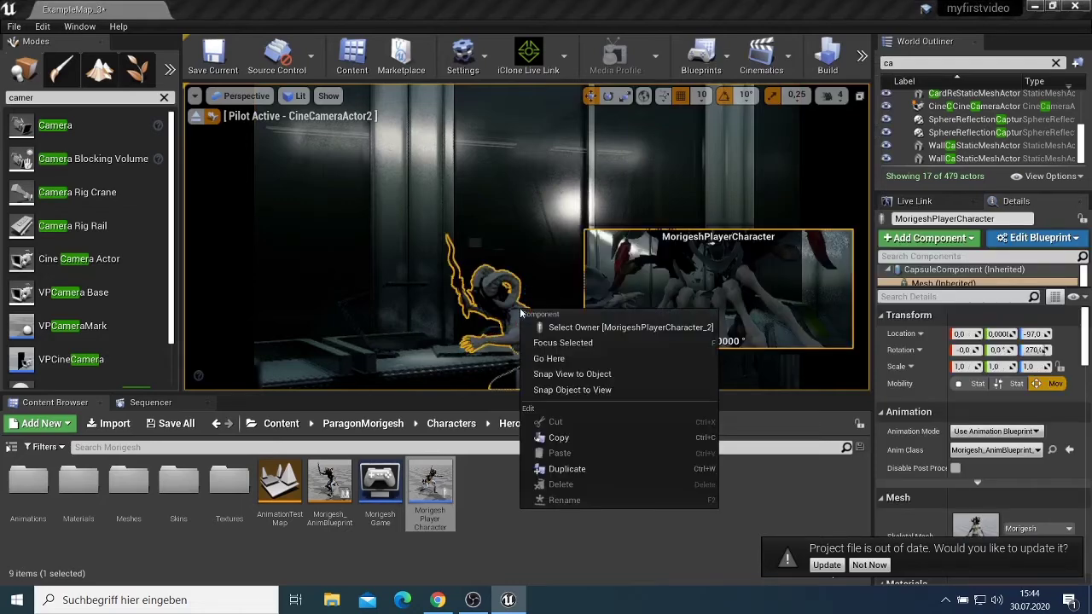
right_click_drag(519, 307, 588, 309)
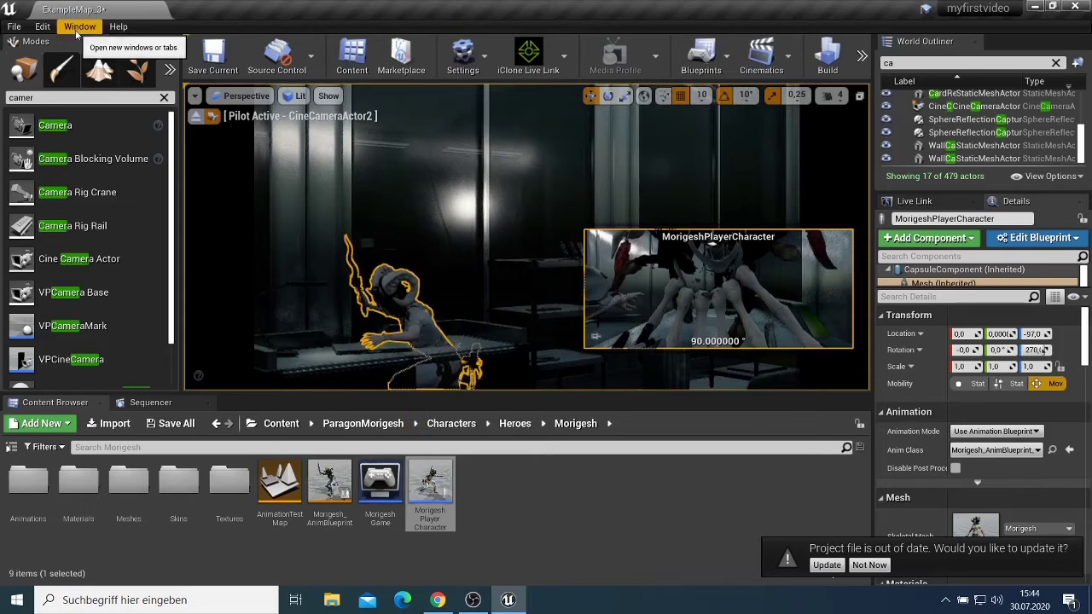
Undo the Pilot Actor, actor click, and first two Morigesh move edits.
left_click(42, 26)
left_click(48, 48)
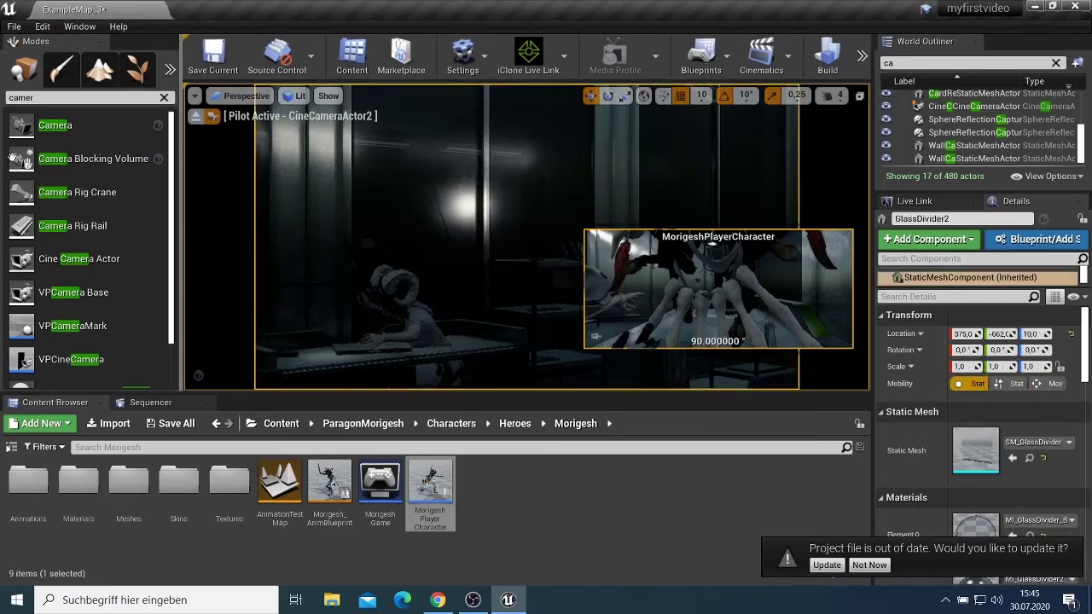
left_click(42, 27)
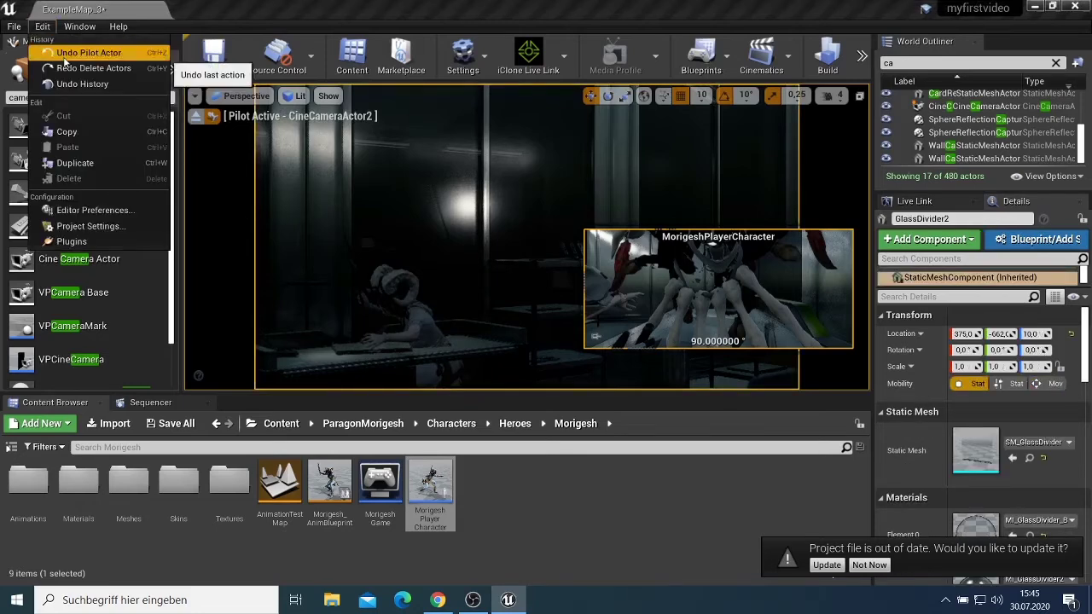
left_click(64, 53)
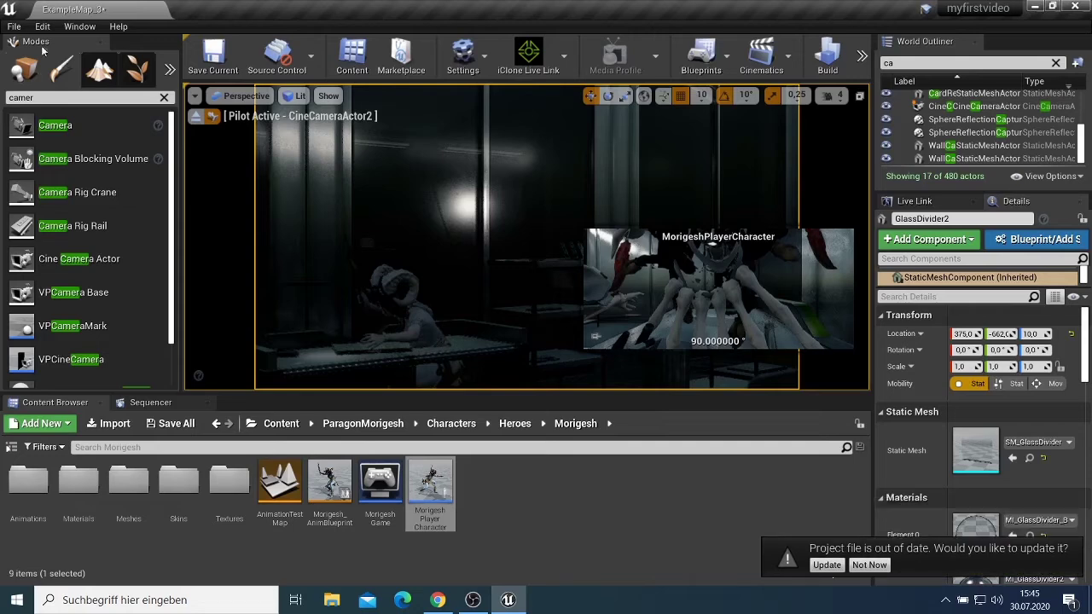
left_click(42, 26)
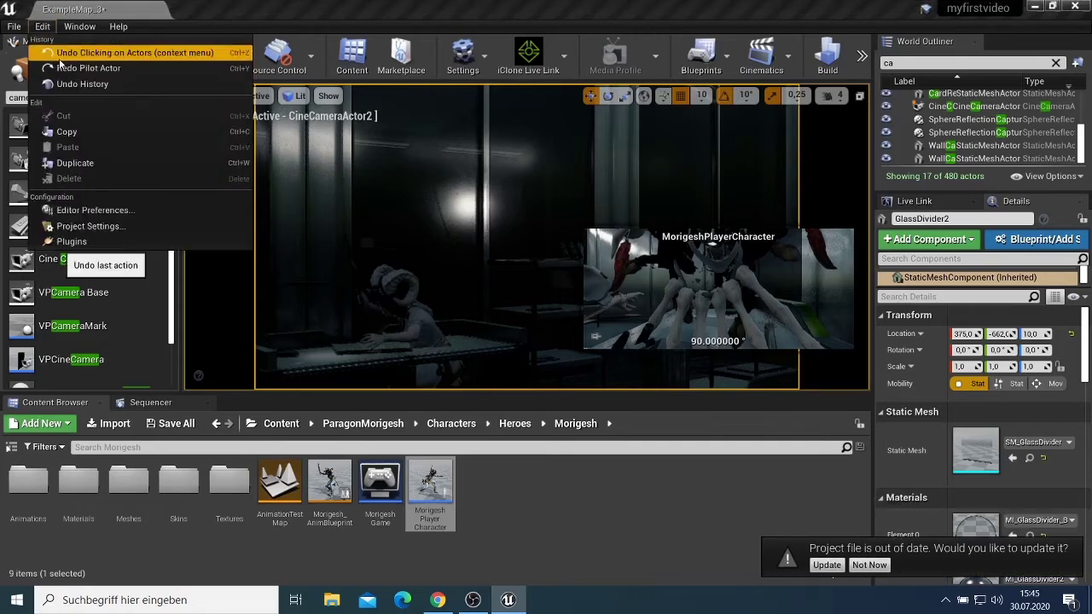
left_click(60, 54)
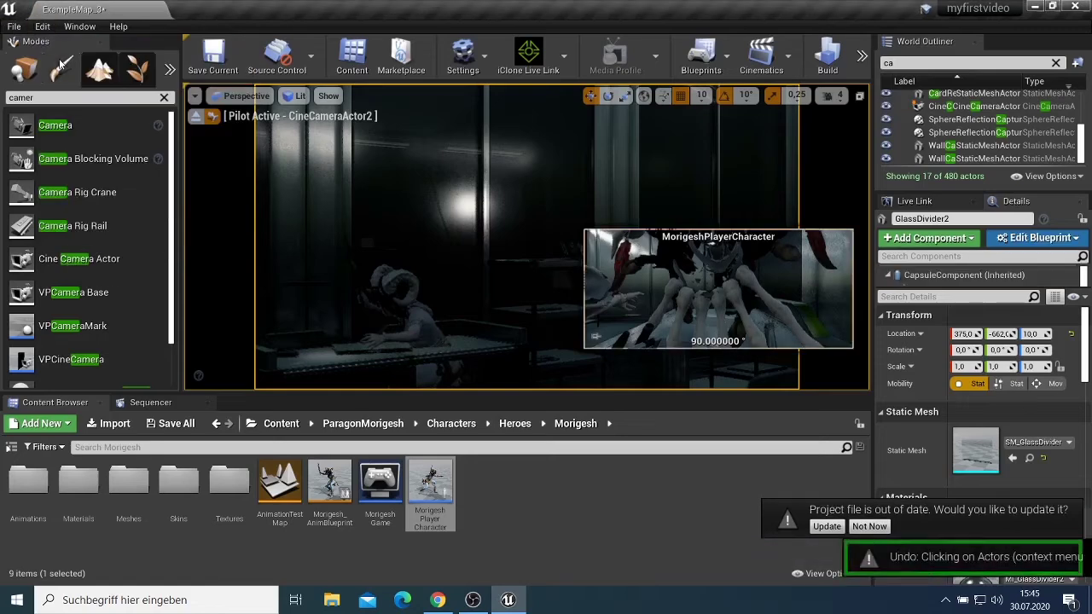
left_click(38, 26)
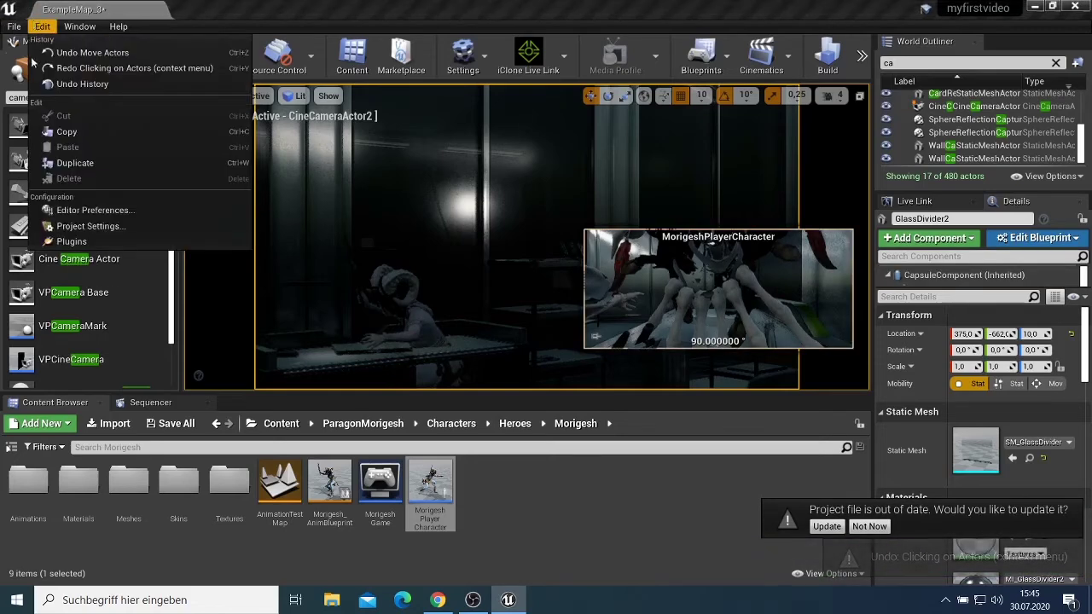
left_click(57, 53)
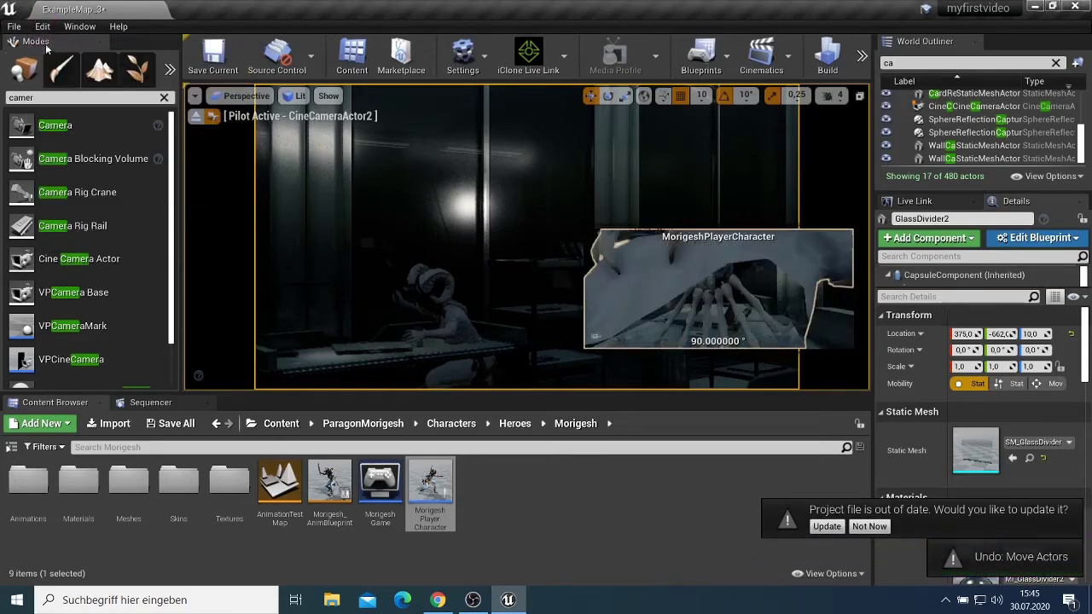
left_click(38, 27)
left_click(67, 54)
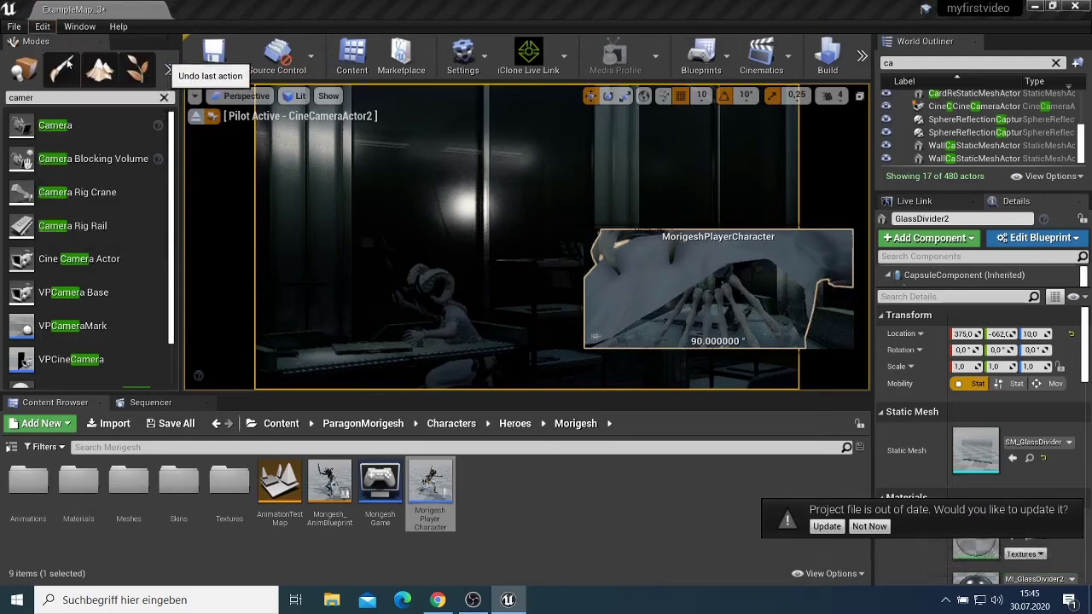
Undo the remaining moves, piloting, actor click, and the Create Actors step that added Morigesh.
left_click(41, 26)
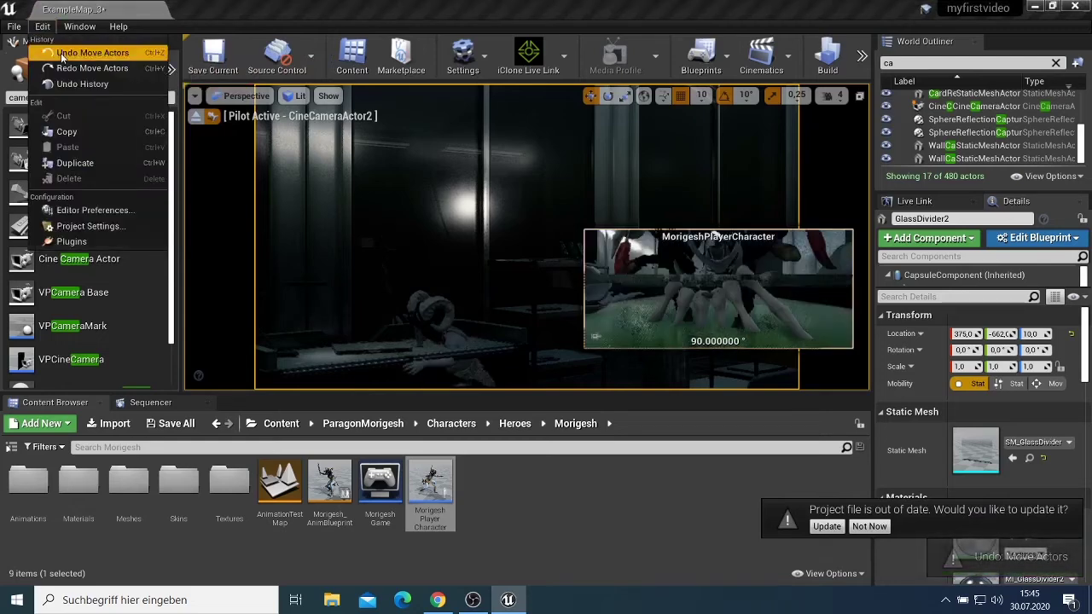
left_click(62, 54)
left_click(42, 26)
left_click(74, 55)
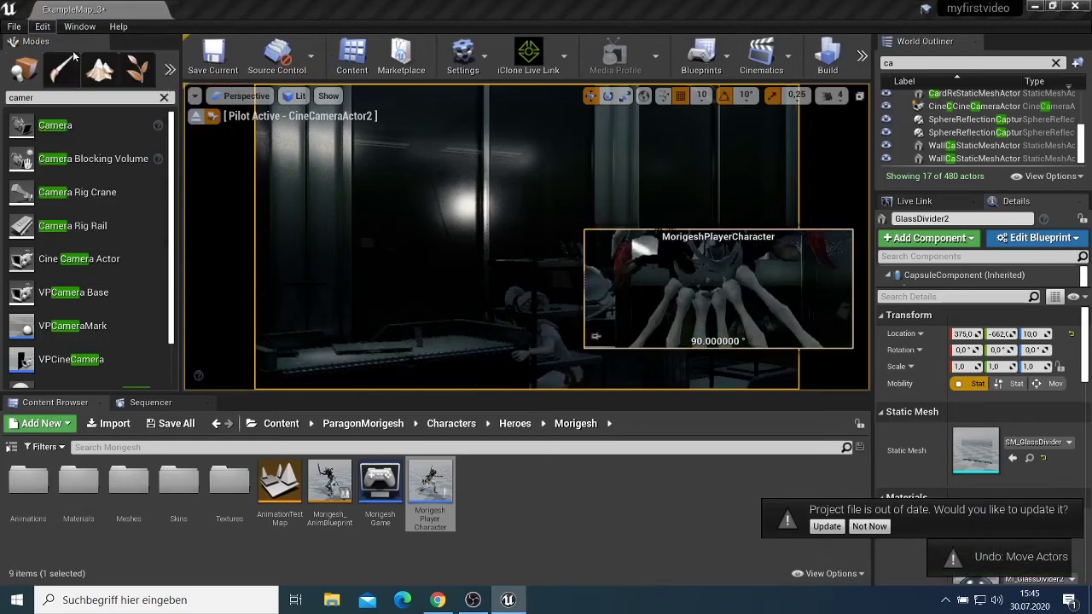
left_click(42, 26)
left_click(69, 55)
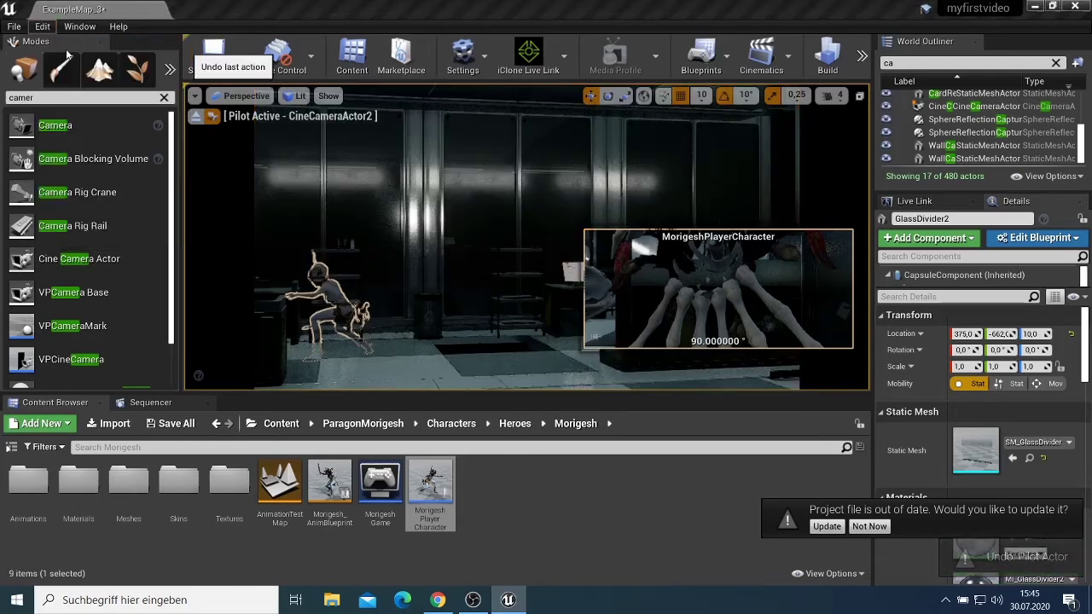
key("ctrl+z")
left_click(42, 27)
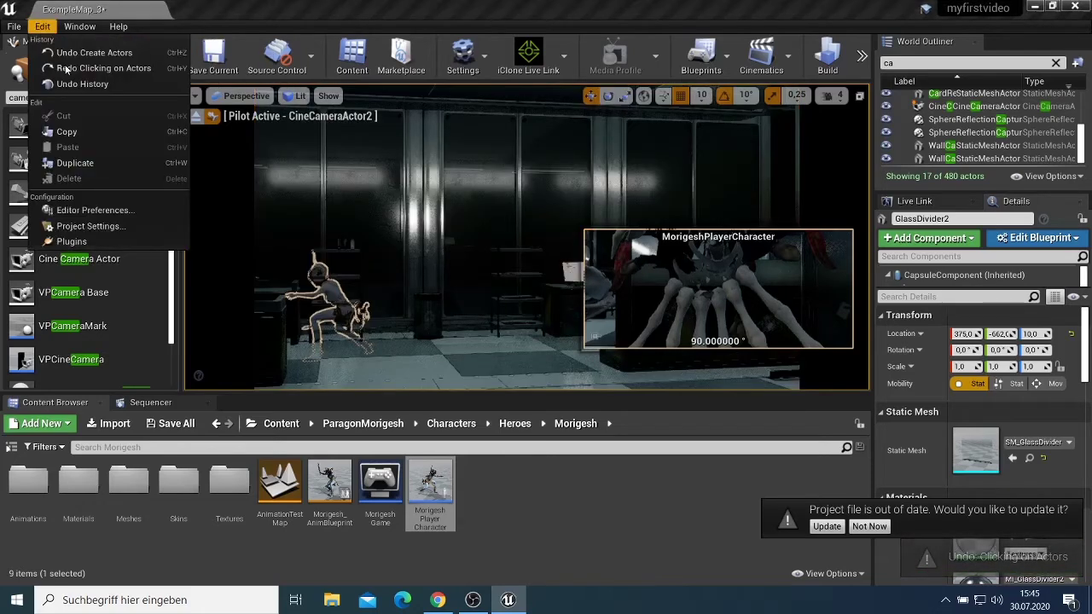
left_click(74, 53)
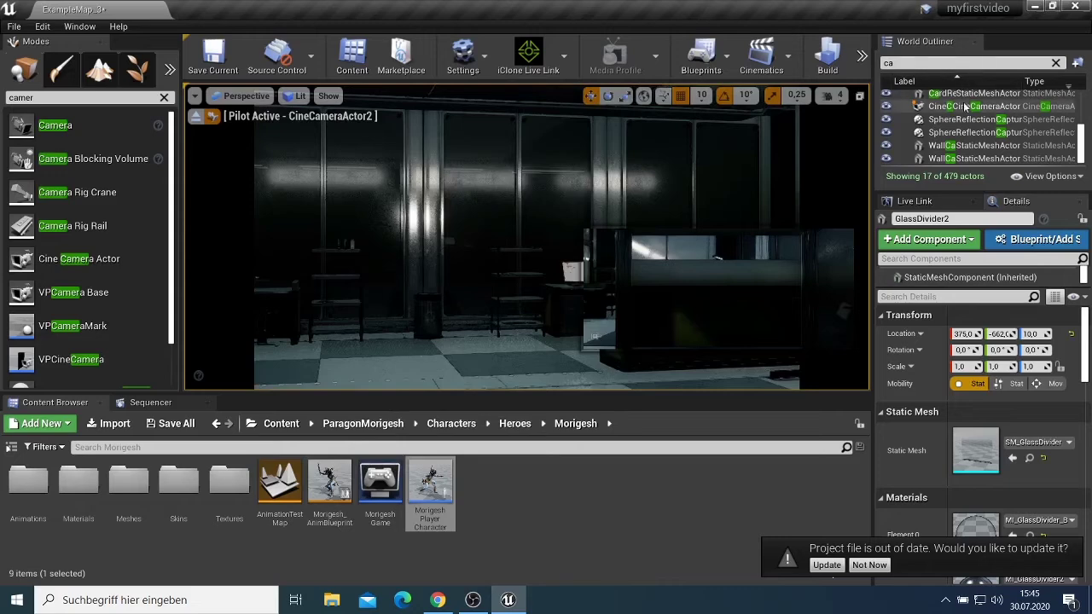
Stop and restart piloting CineCameraActor2, moving it closer to the glass walls.
left_click(907, 105)
right_click(907, 106)
left_click(994, 203)
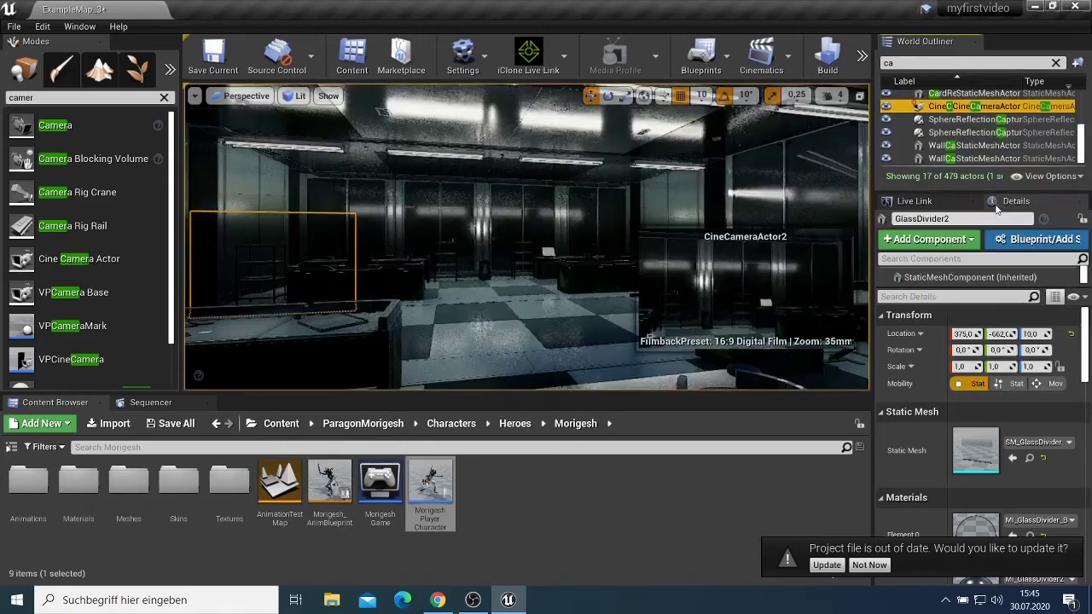
right_click(937, 107)
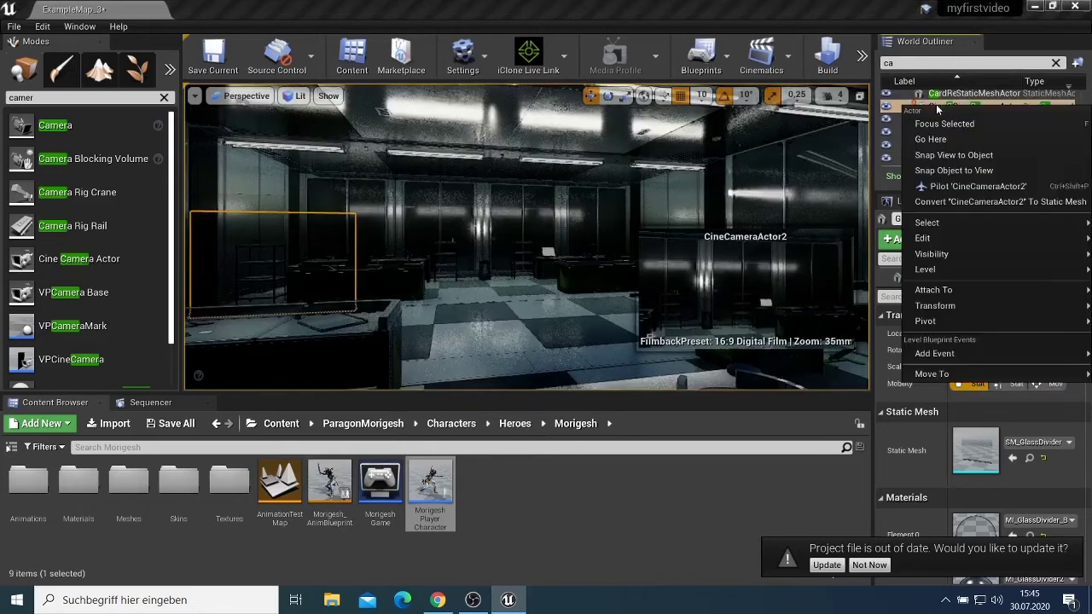
left_click(965, 186)
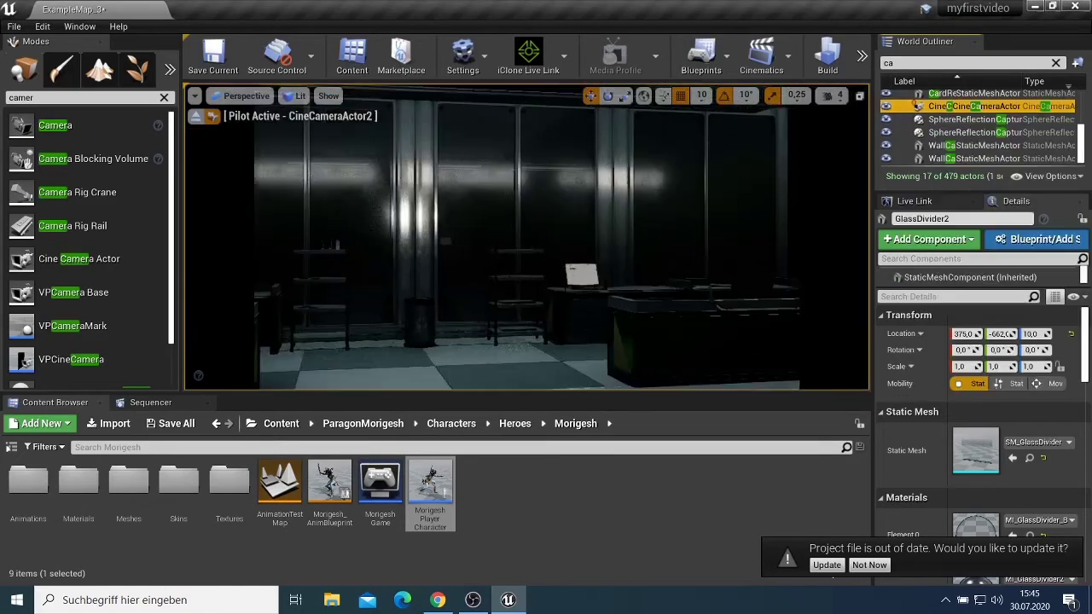
right_click_drag(526, 236, 452, 271)
Place Morigesh_AnimBlueprint in the room and rotate her to 130° around Z.
left_click_drag(331, 483, 495, 373)
mouse_move(562, 358)
right_mouse_down()
mouse_move(528, 358)
mouse_move(579, 358)
mouse_move(562, 358)
mouse_move(563, 343)
right_mouse_up()
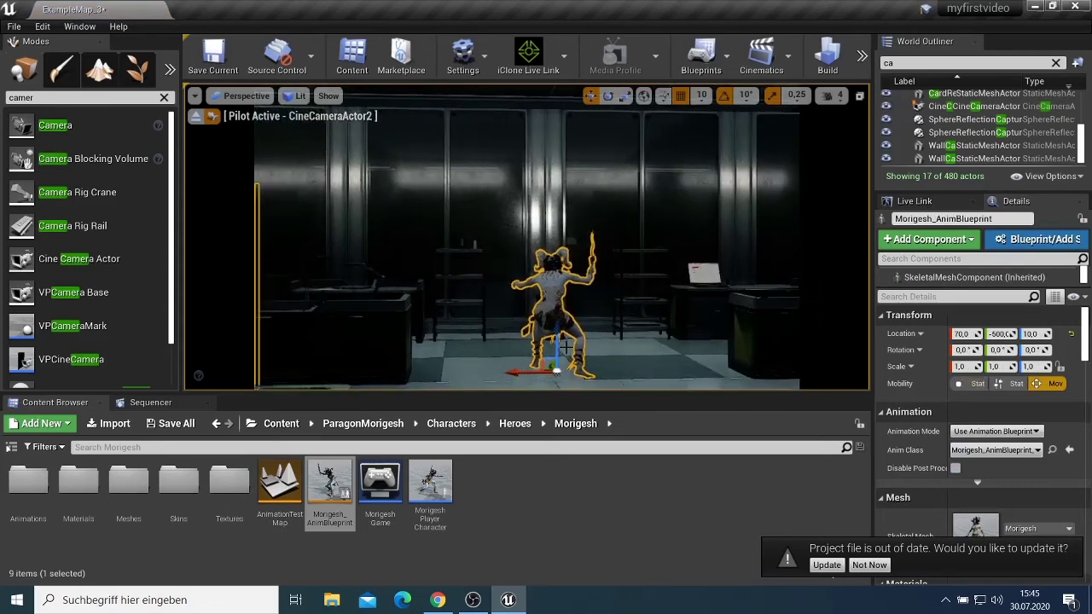
key("e")
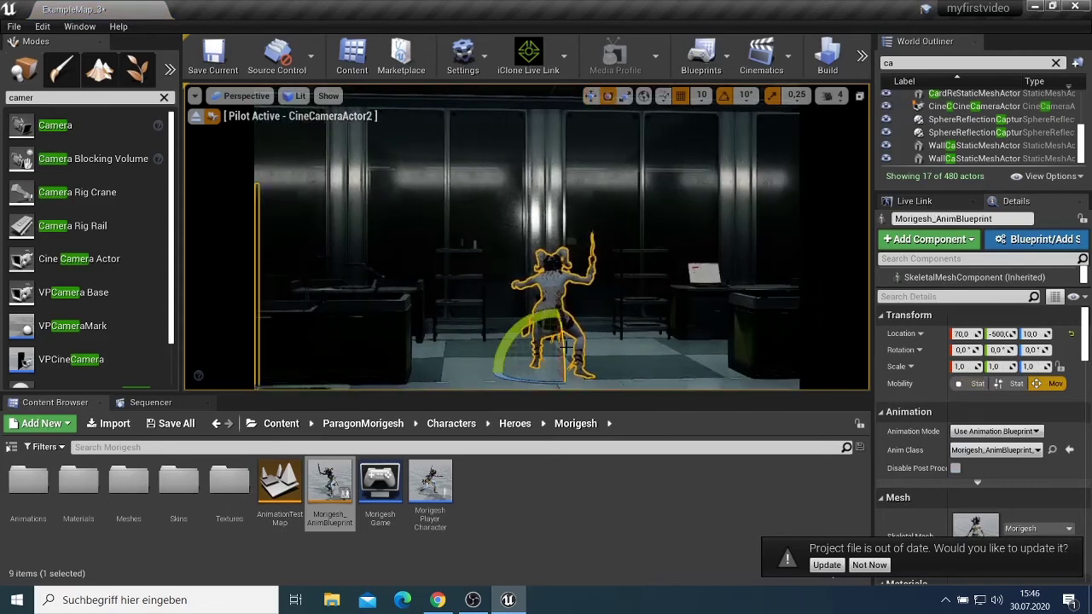
left_click_drag(549, 381, 617, 360)
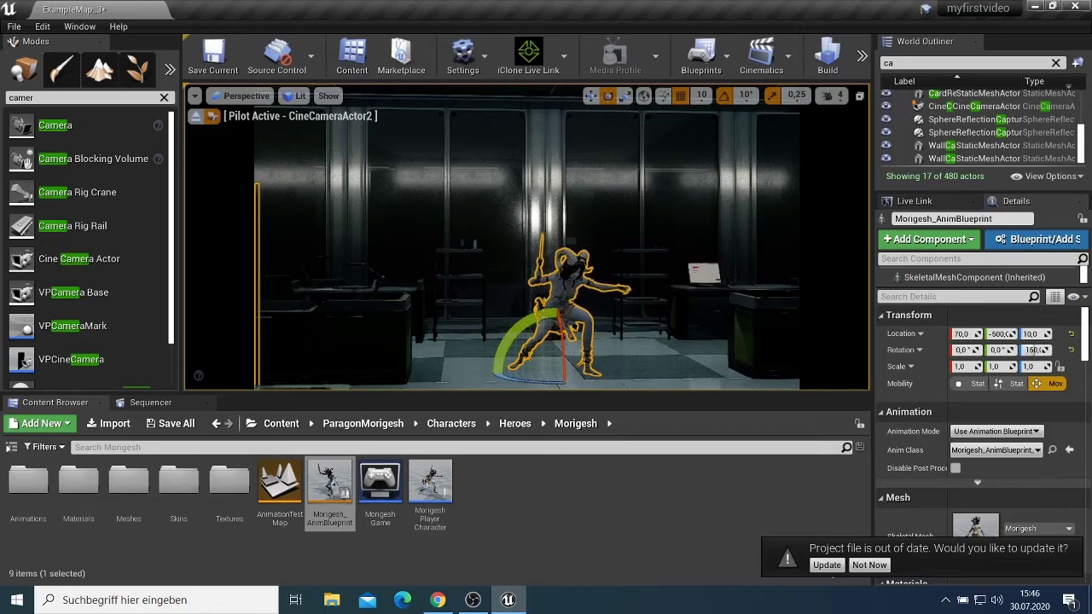
left_click(150, 402)
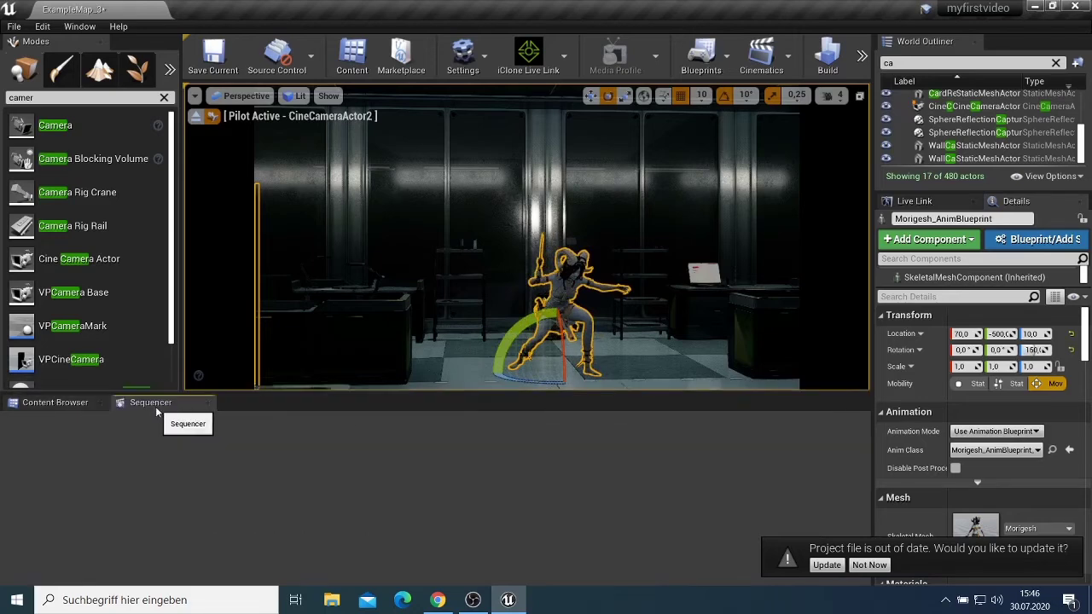
left_click(56, 402)
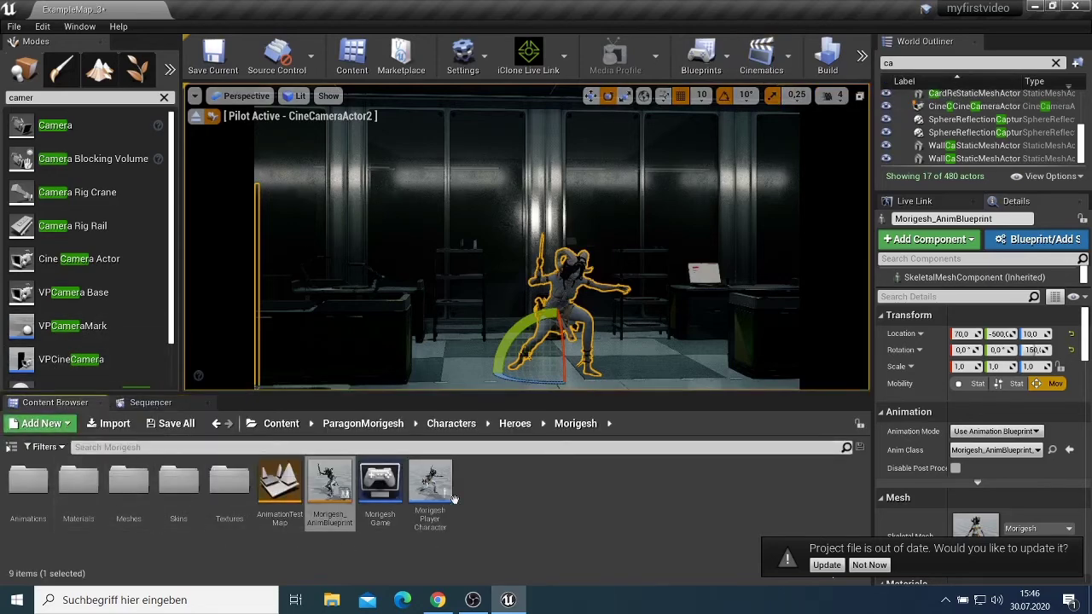
Navigate the Content Browser back up to the top Content folder, checking the cinematic folder.
left_click(217, 423)
left_click(219, 424)
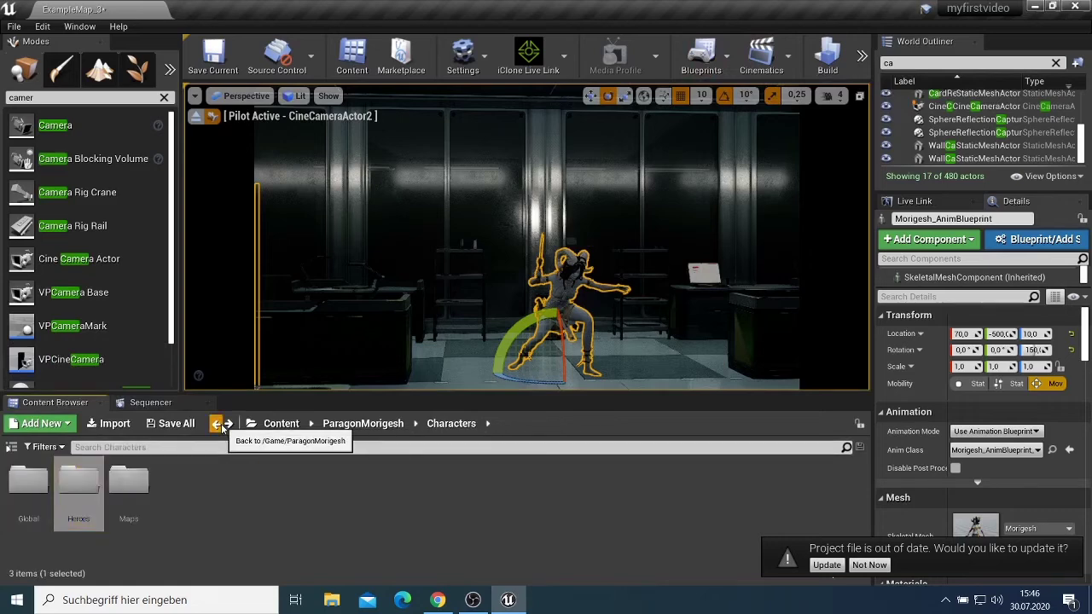
left_click(219, 425)
left_click(219, 425)
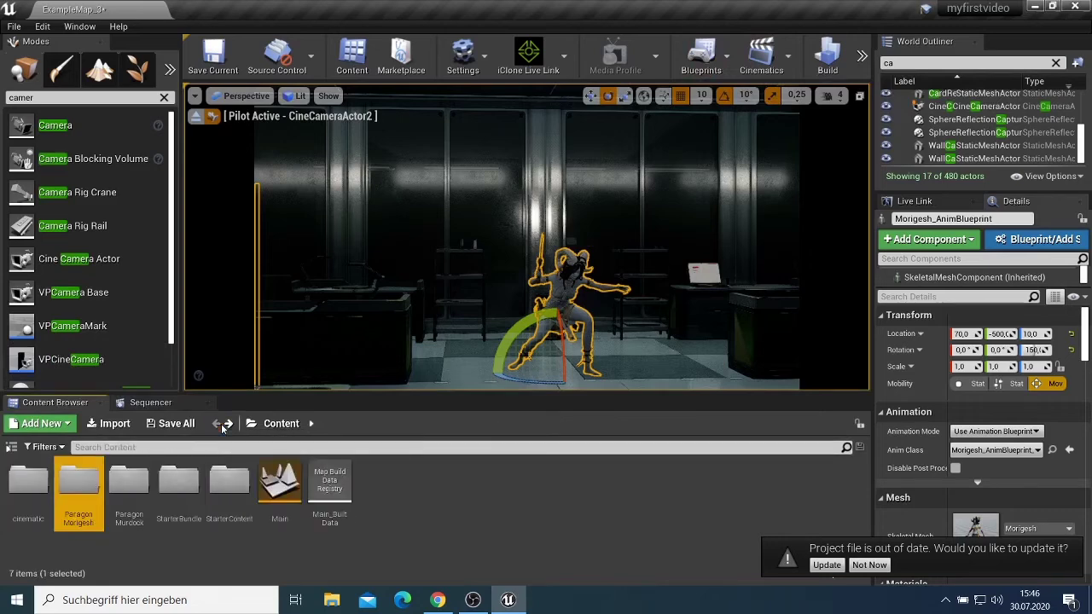
double_click(33, 498)
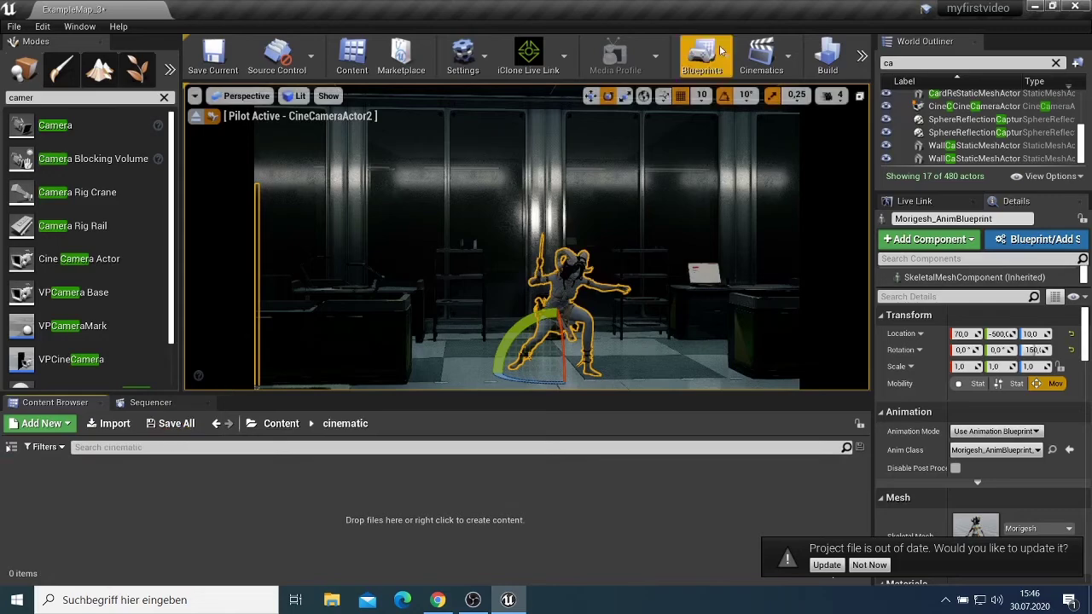
left_click(215, 424)
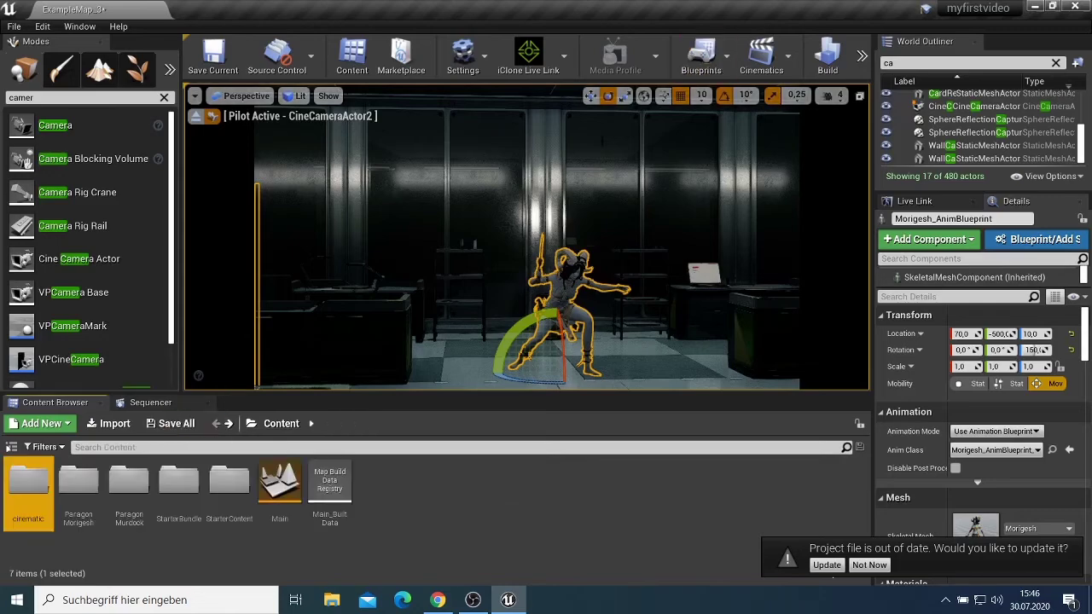
Add a new Level Sequence to the level, saved in cinematic as 'master'.
left_click(782, 75)
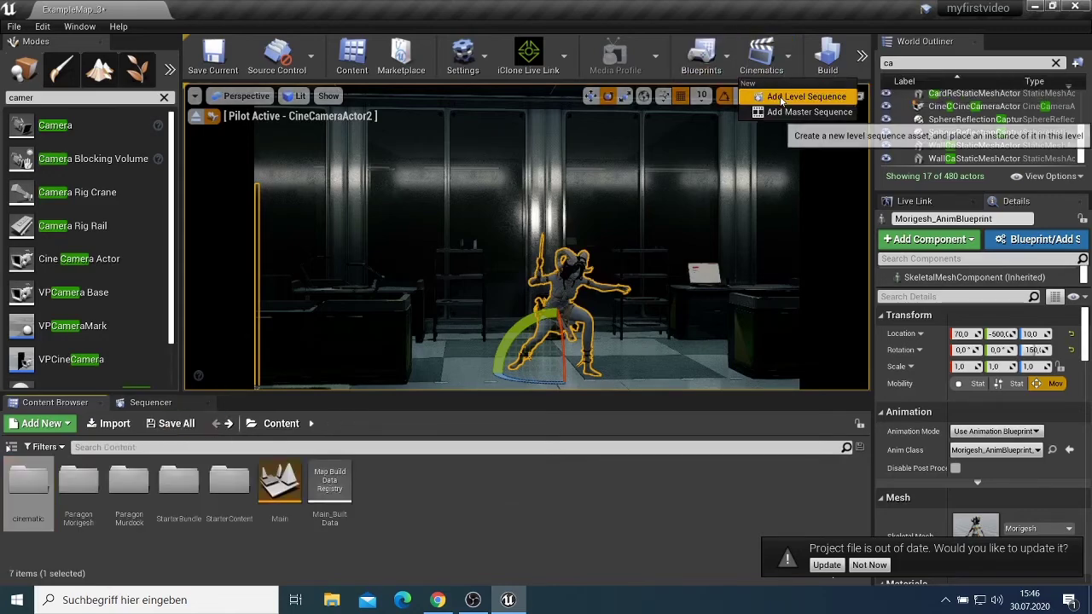
left_click(780, 96)
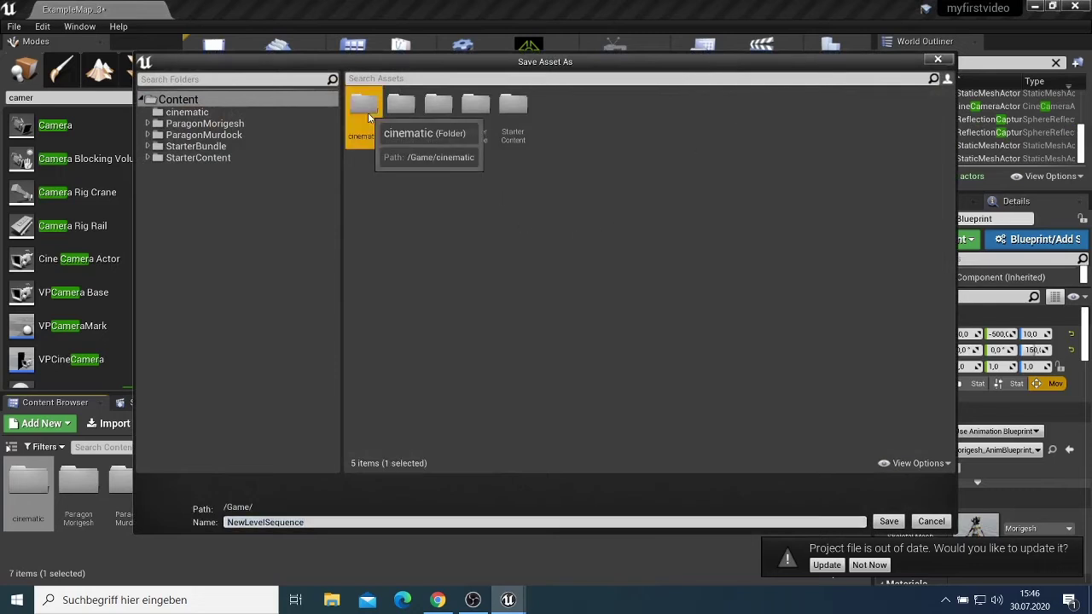
double_click(364, 106)
left_click_drag(336, 524, 204, 534)
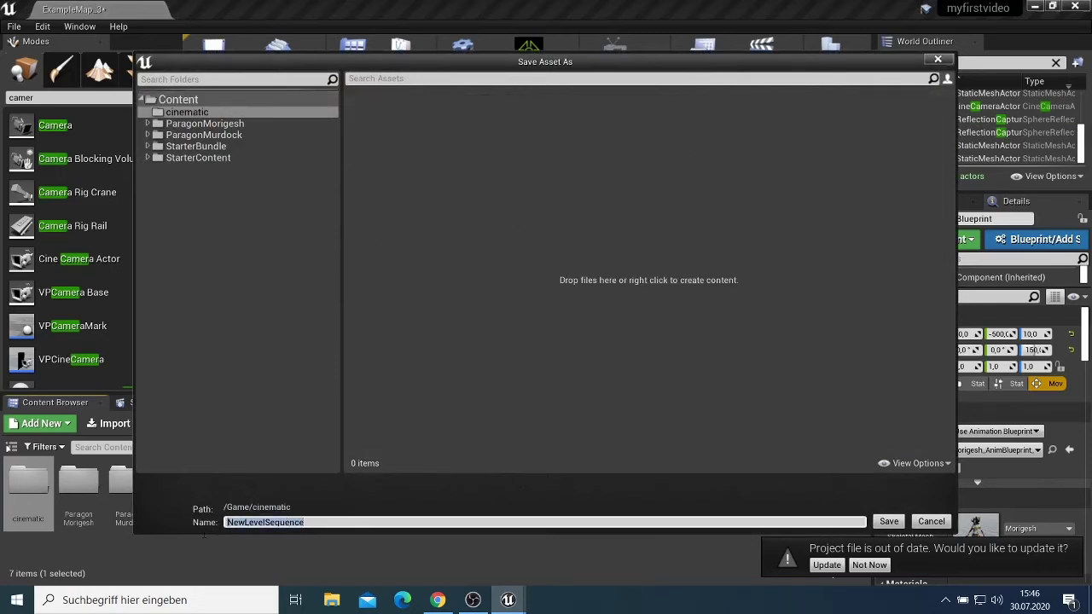
type("master")
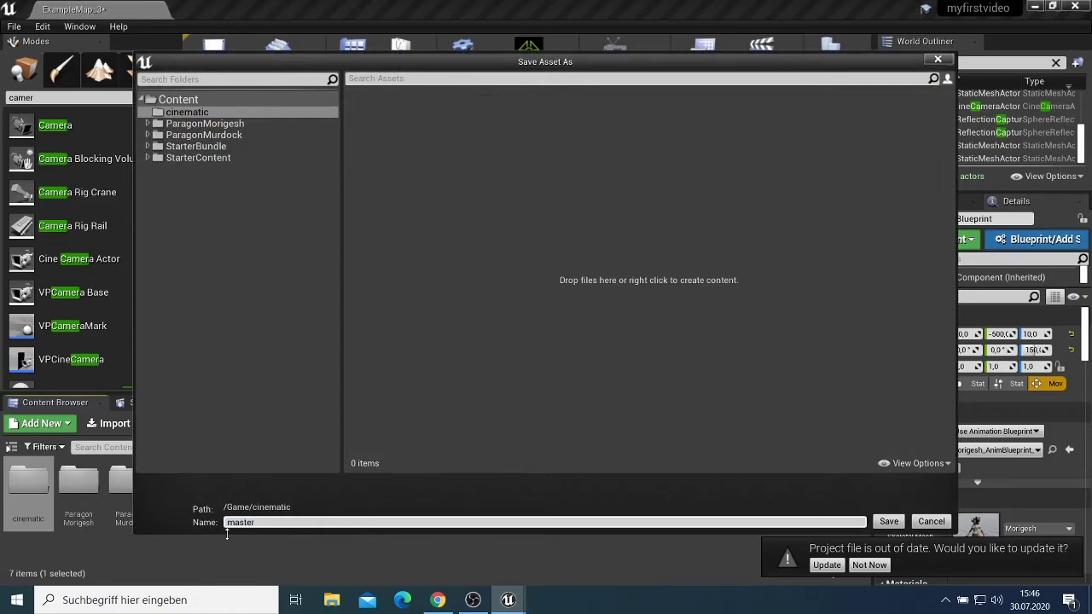
key("Return")
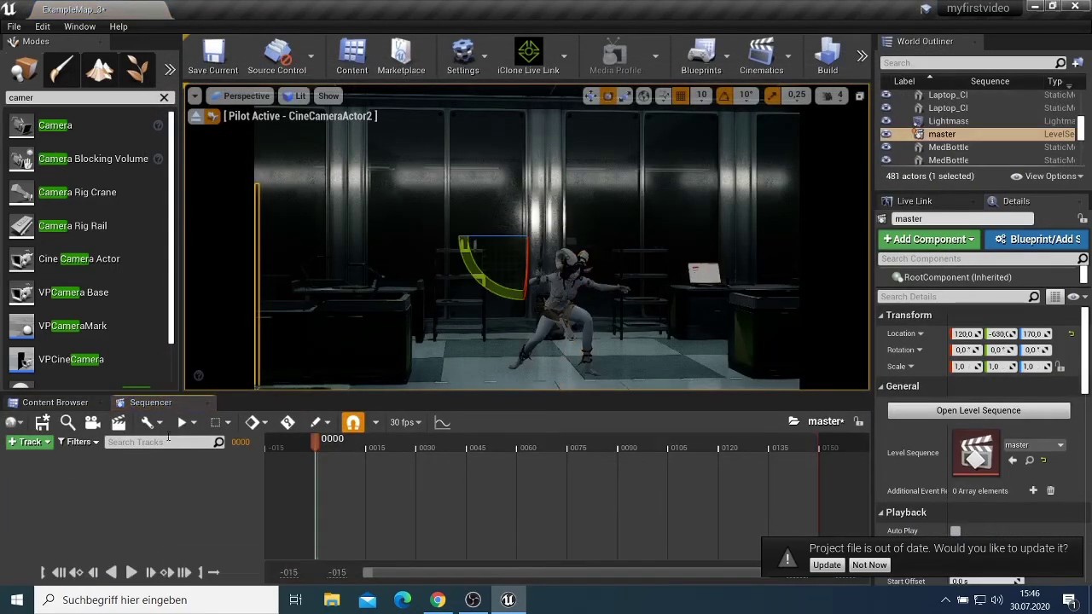
Create a Level Sequence asset named 'shot01' in the cinematic folder.
left_click(82, 402)
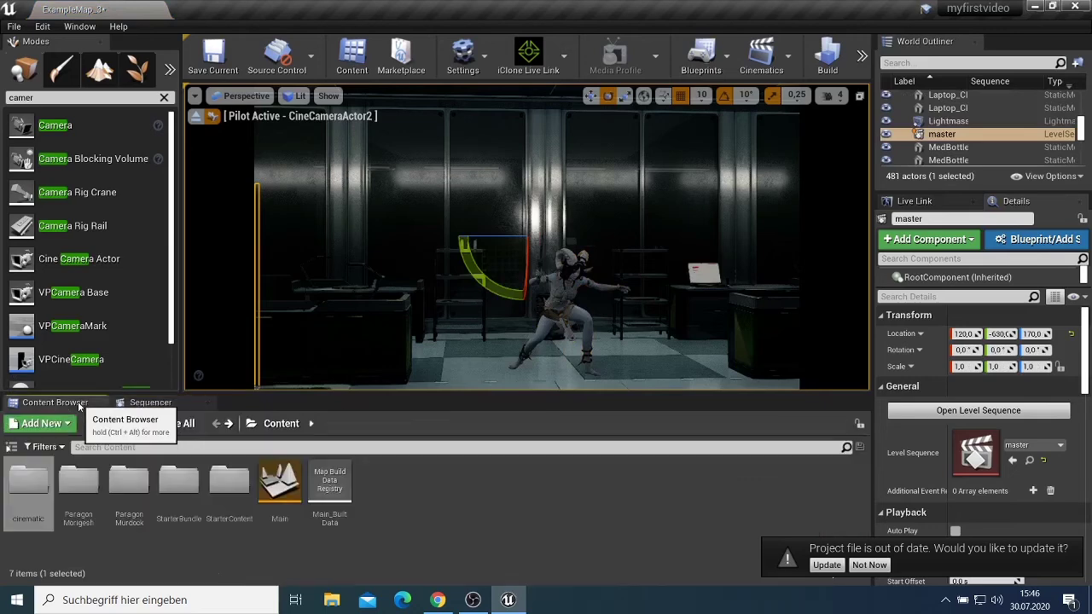
double_click(68, 487)
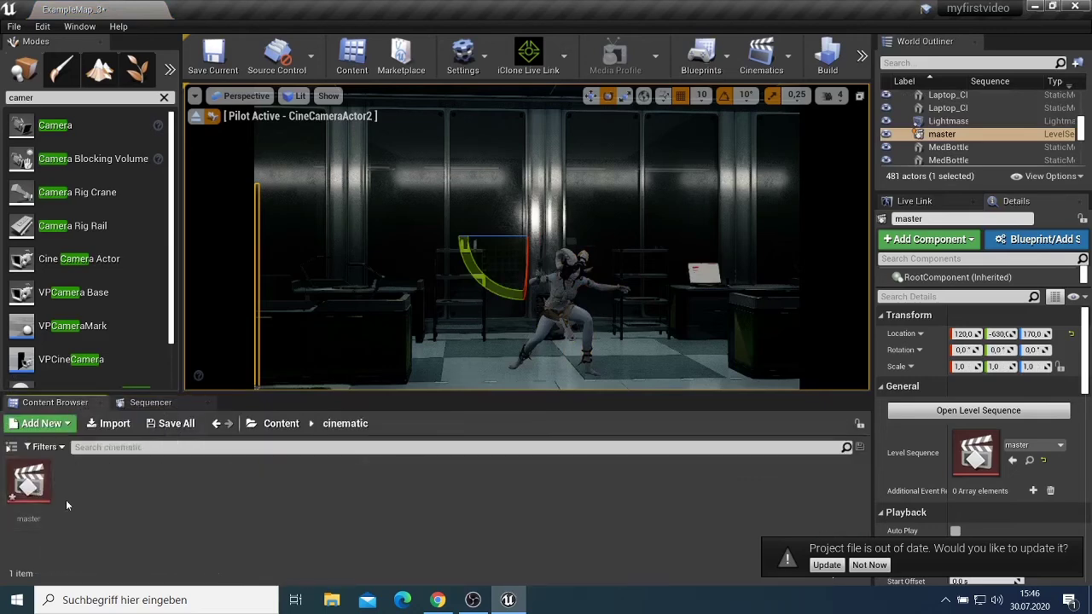
right_click(67, 505)
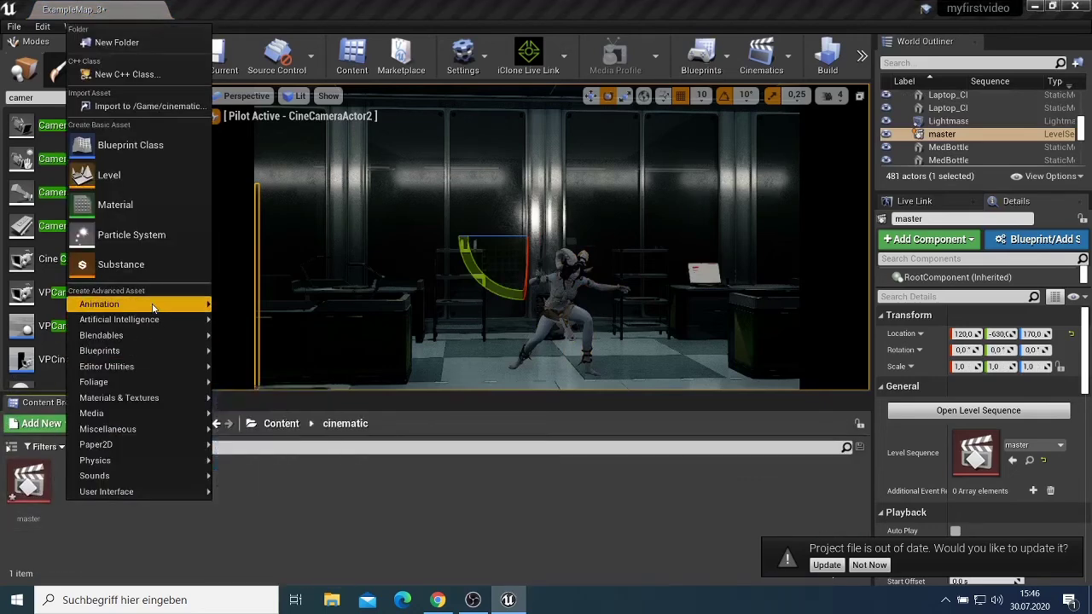
mouse_move(153, 307)
left_click(275, 505)
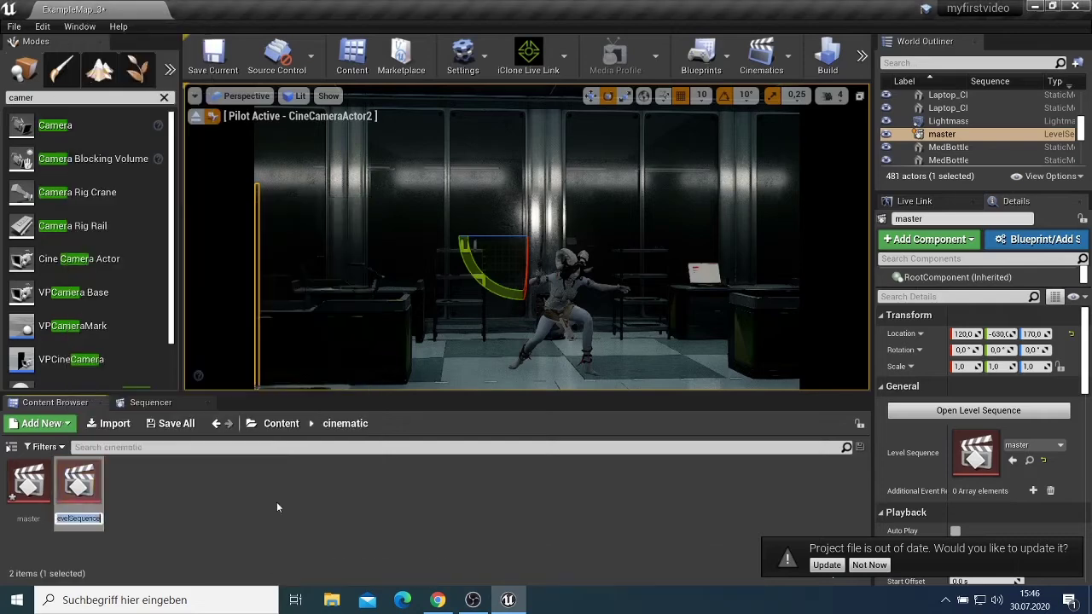
type("shot01")
key("Return")
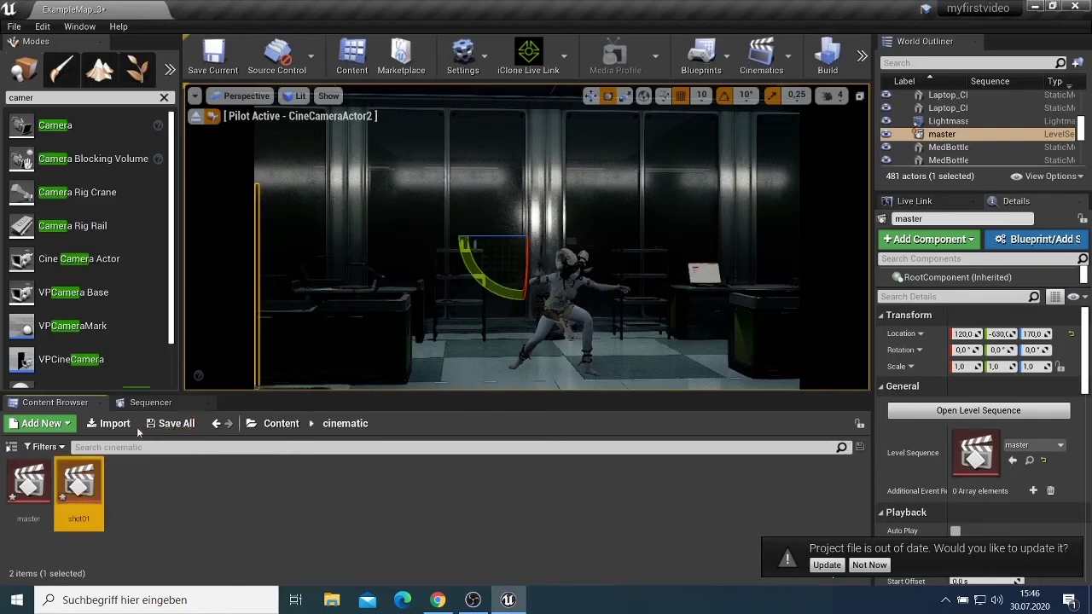
Add a Shot Track to master containing shot01, then step into shot01.
left_click(147, 406)
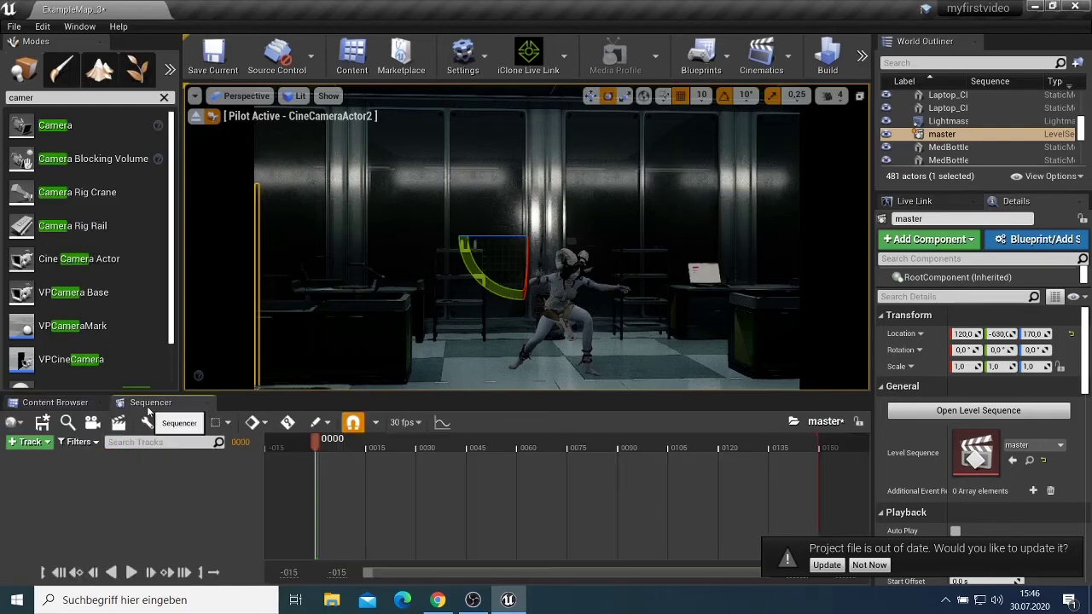
left_click(50, 441)
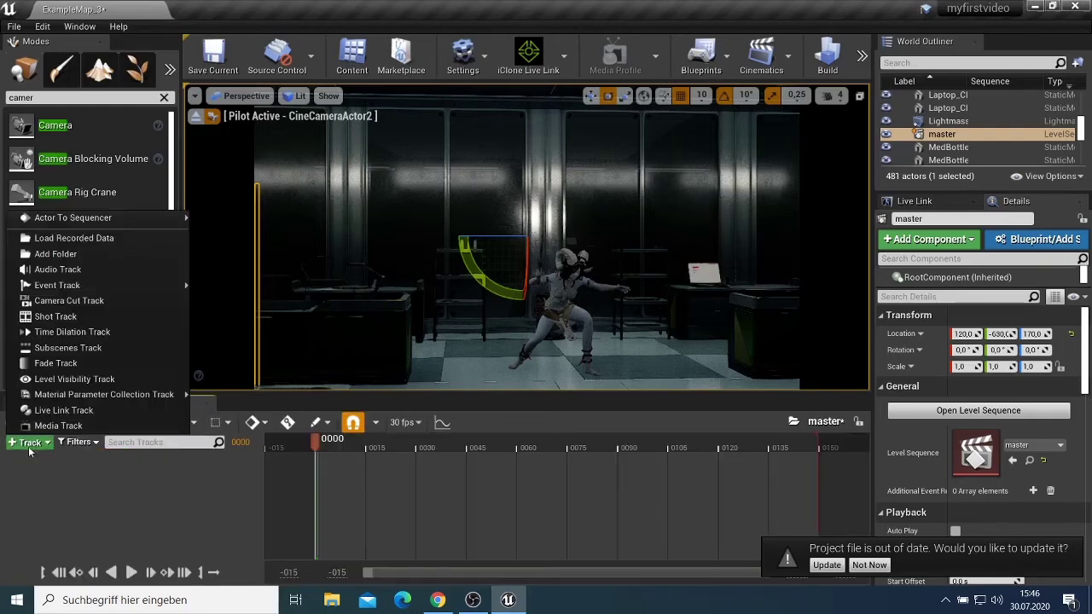
left_click(70, 318)
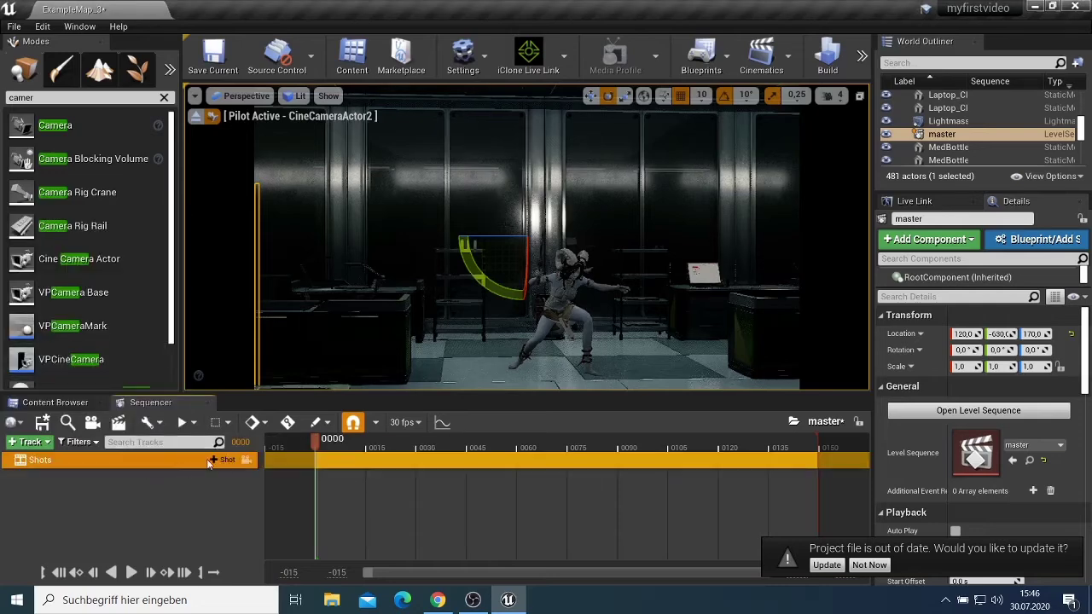
left_click(223, 459)
left_click(270, 304)
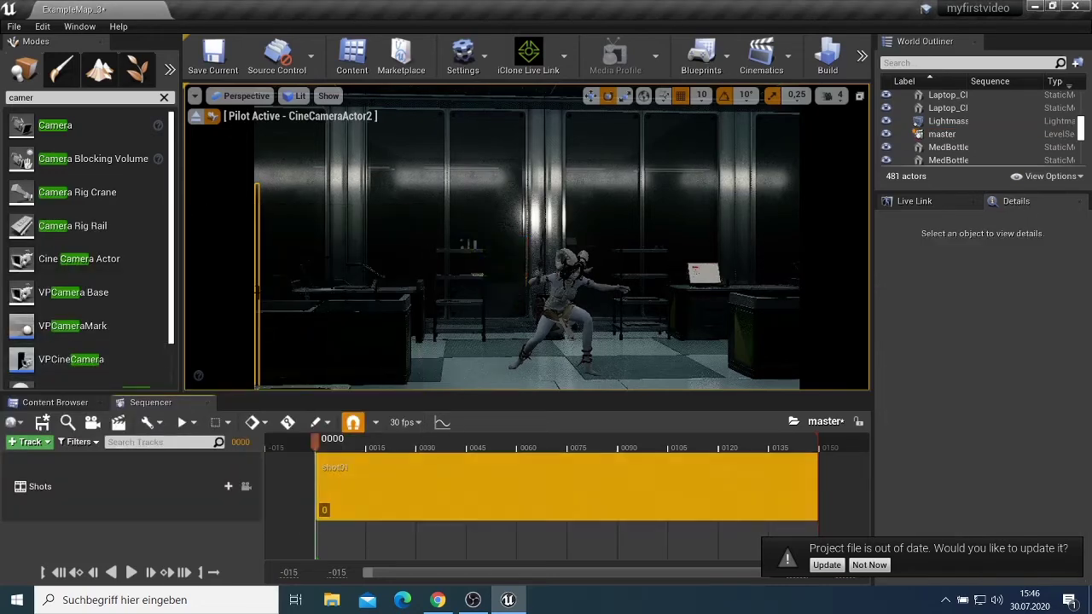
double_click(414, 477)
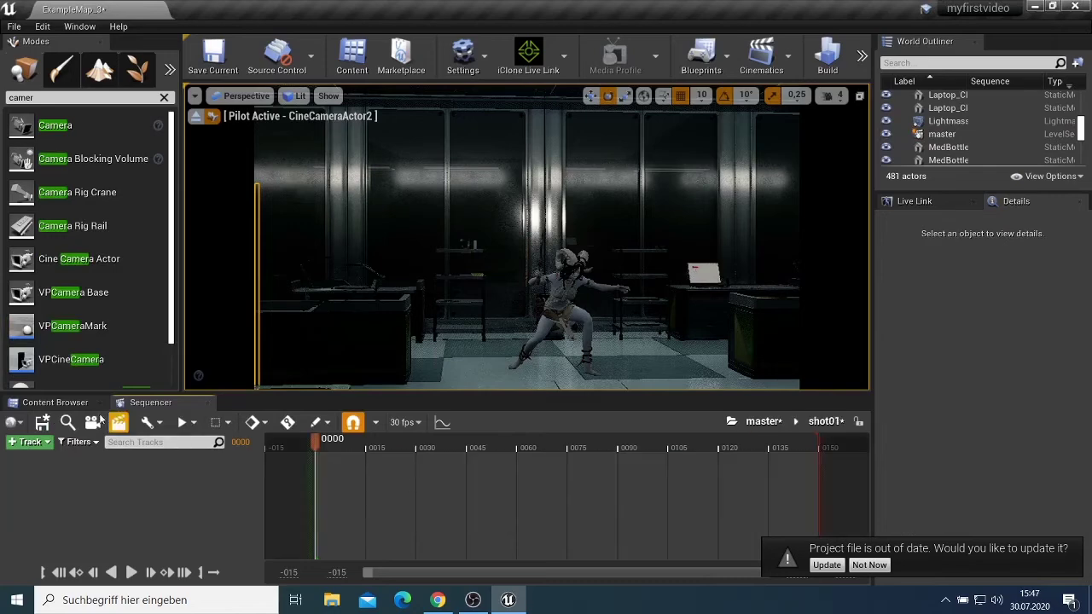
Add the selected Morigesh_AnimBlueprint actor to the shot01 sequence.
left_click(25, 441)
mouse_move(103, 394)
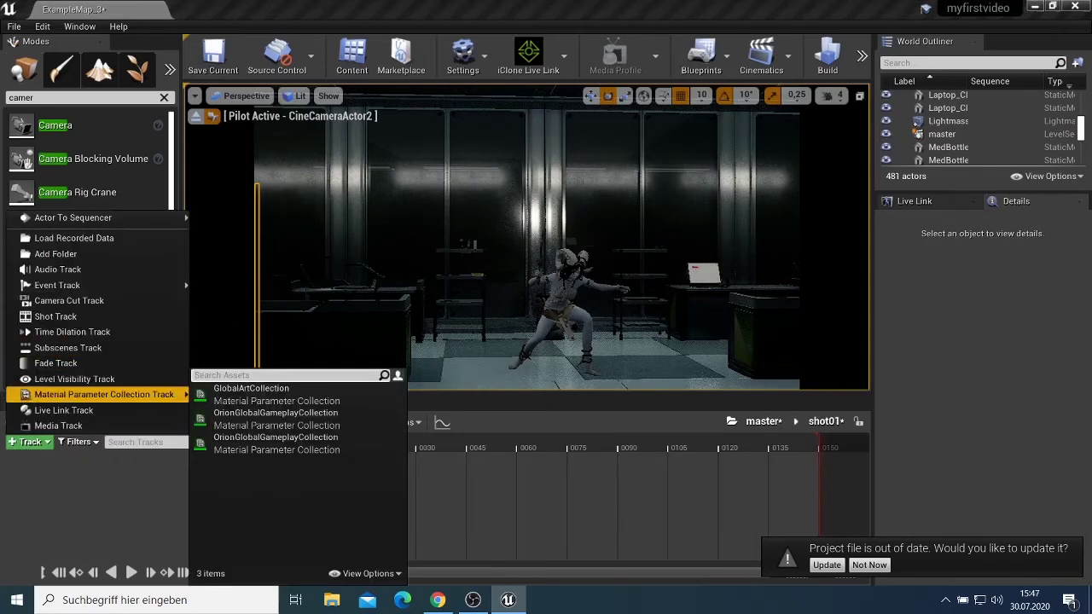
left_click(551, 303)
left_click(558, 305)
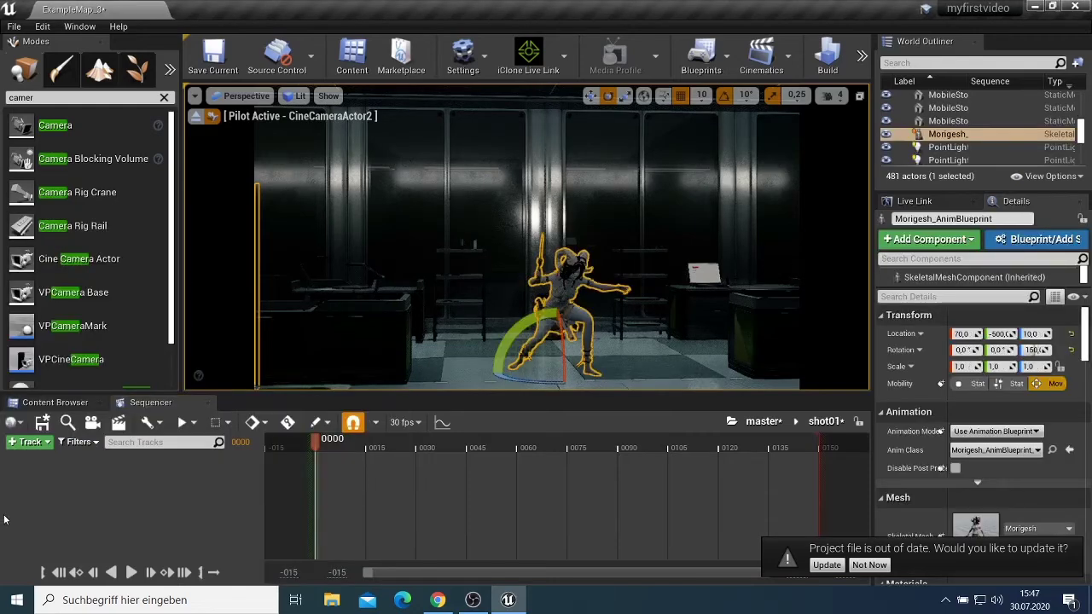
left_click(17, 443)
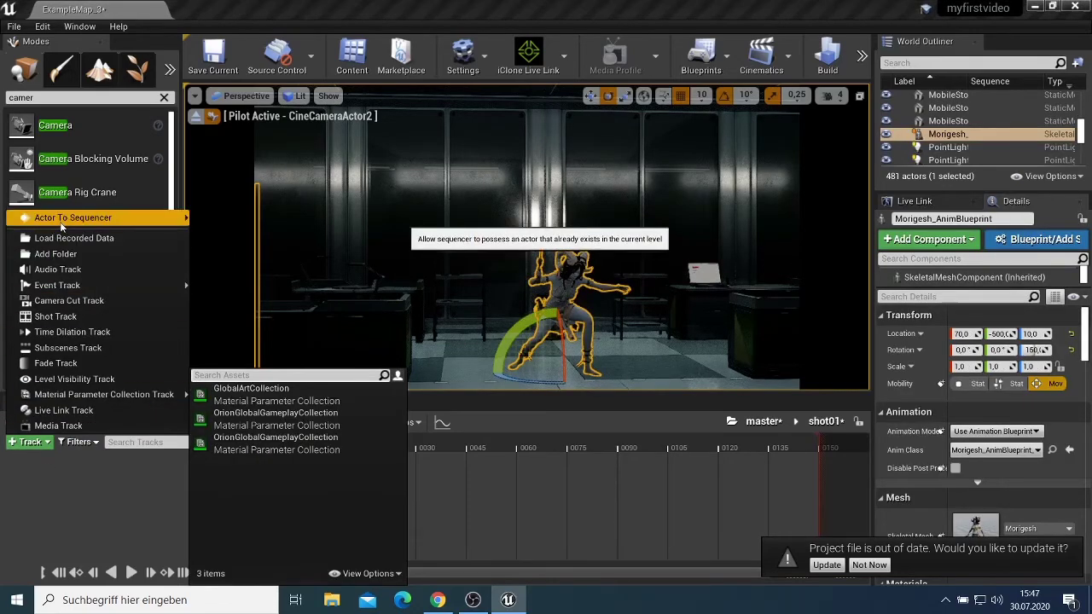
mouse_move(61, 225)
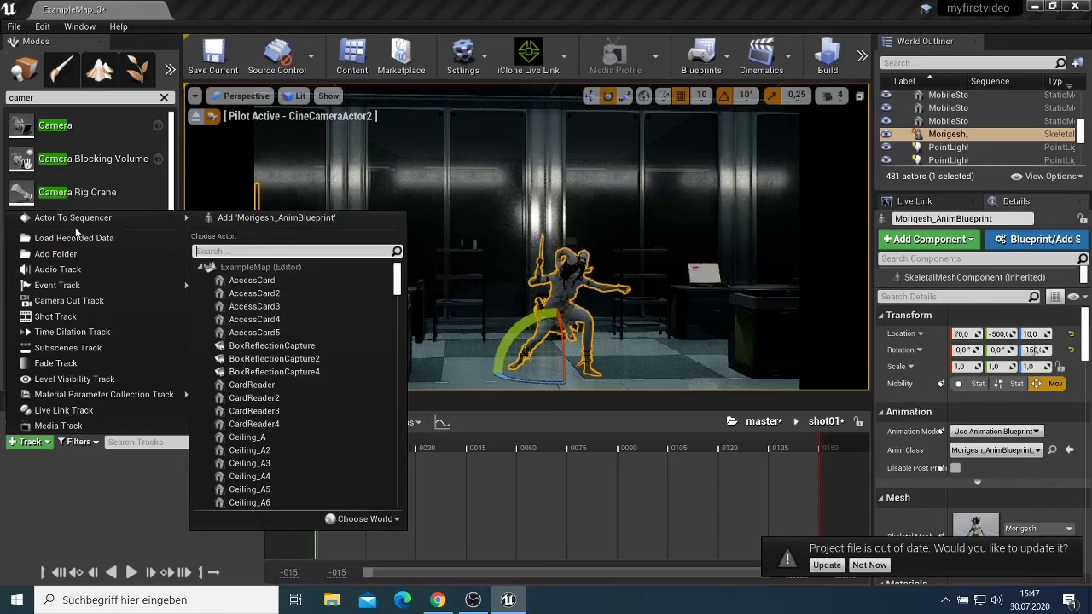
left_click(276, 218)
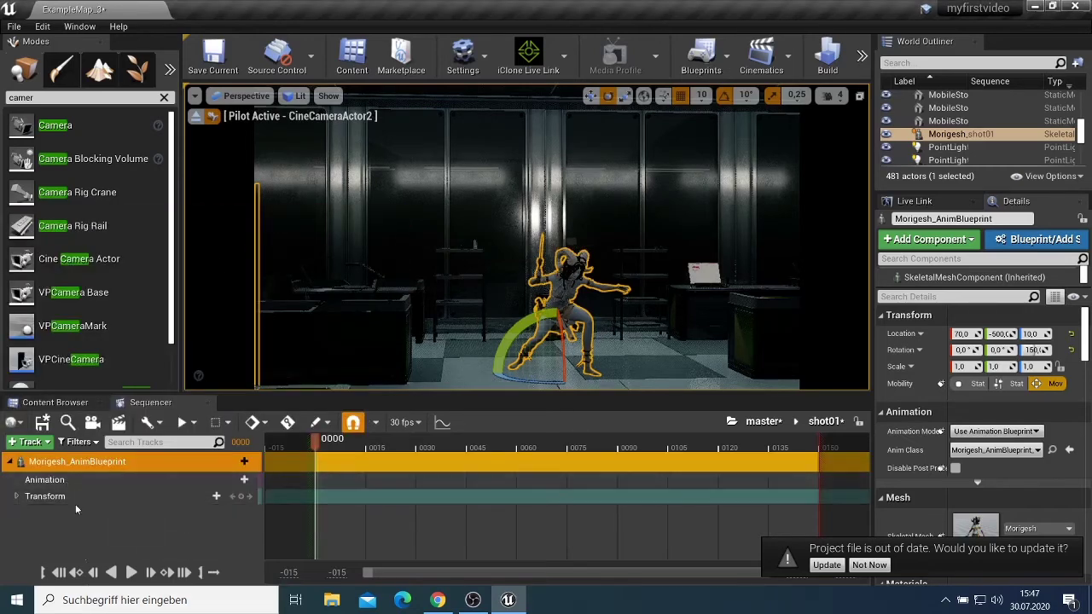
Assign the Cast animation to Morigesh's animation track and scrub to preview it.
left_click(227, 480)
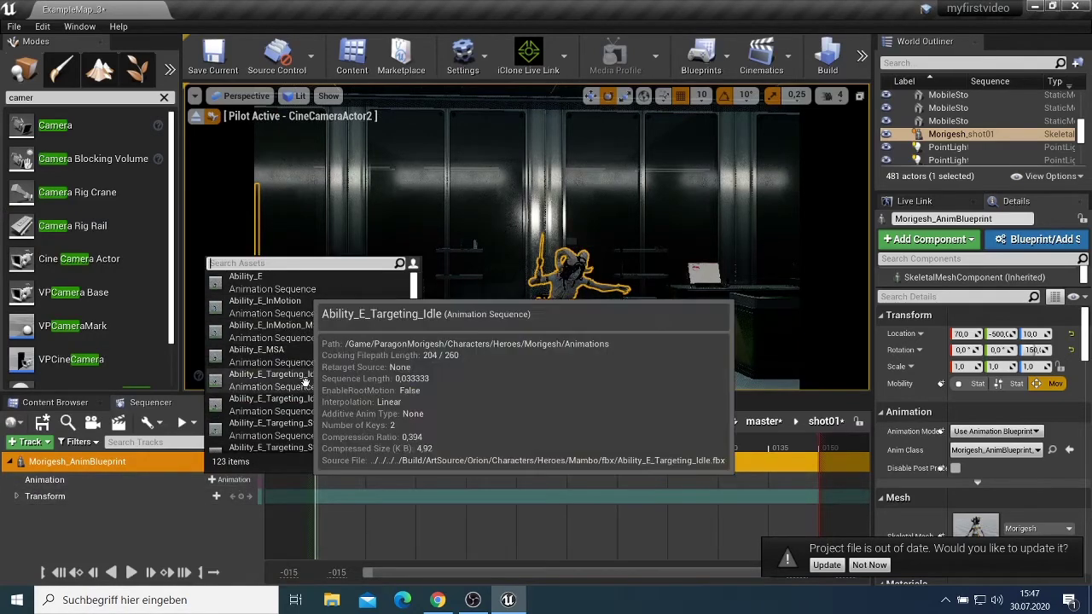
scroll(304, 383, "down", 3)
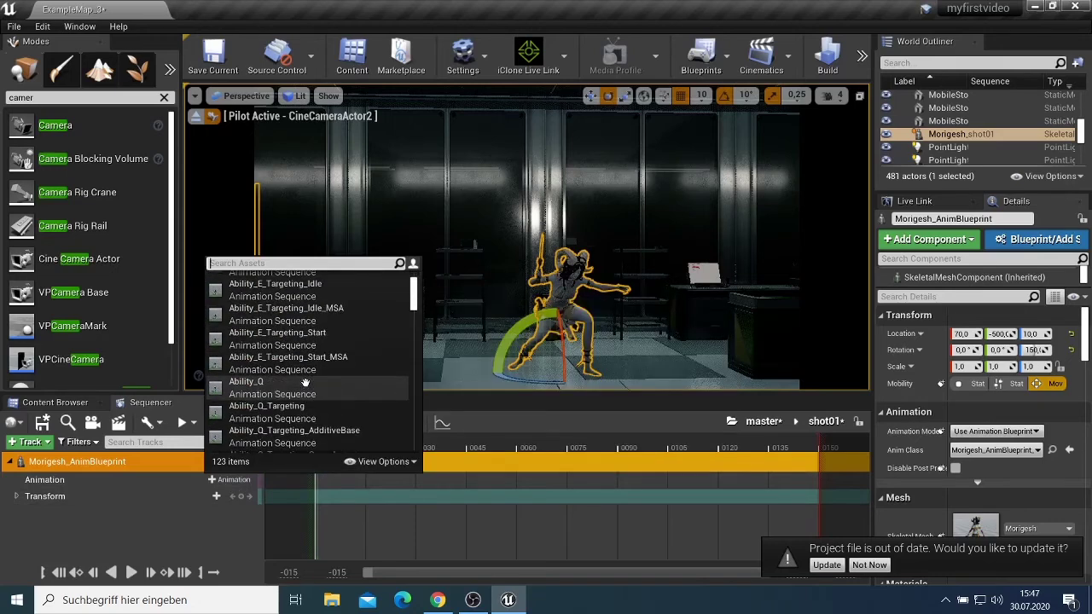
scroll(304, 383, "down", 2)
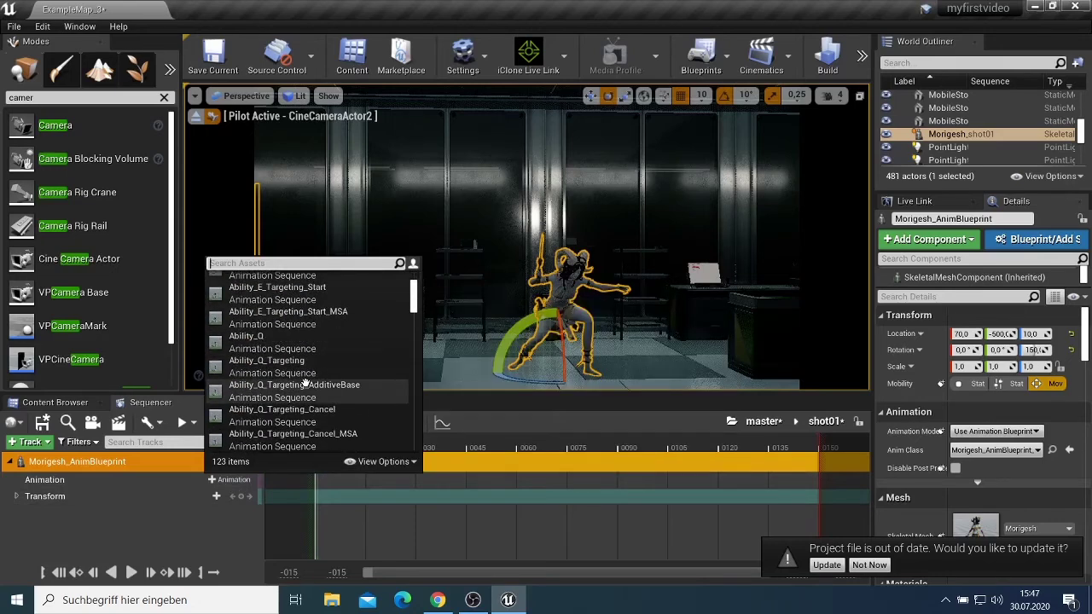
scroll(304, 383, "down", 3)
scroll(304, 382, "down", 4)
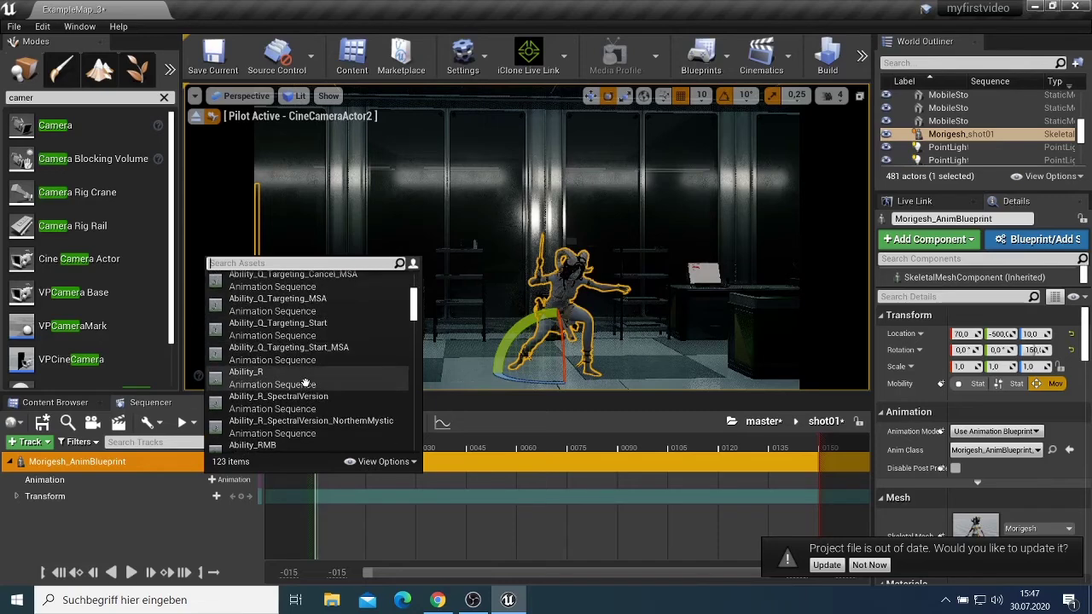
scroll(304, 383, "down", 3)
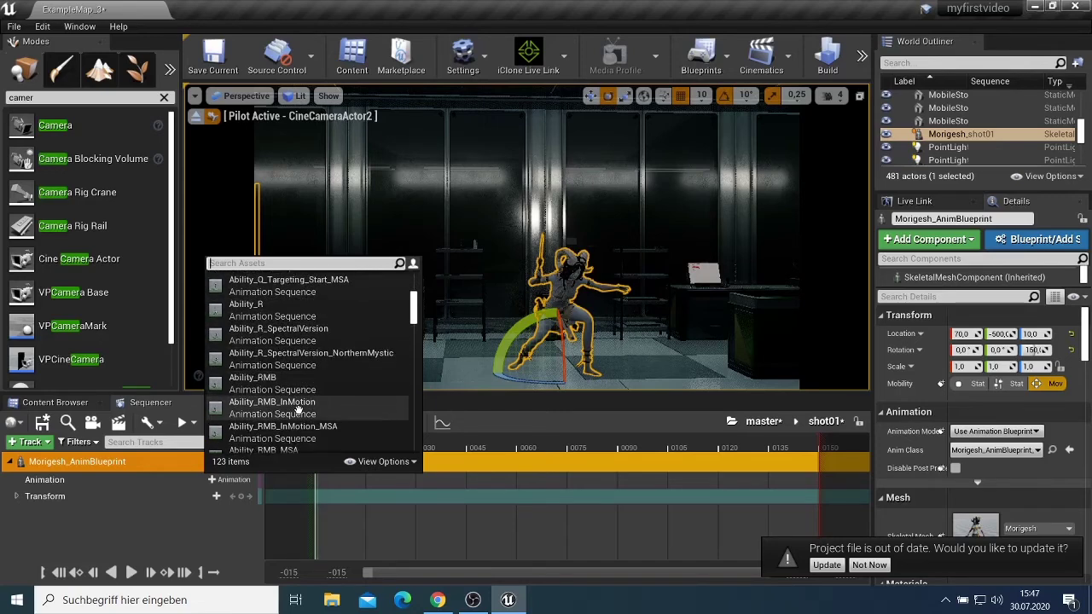
scroll(298, 407, "down", 1)
scroll(299, 409, "down", 5)
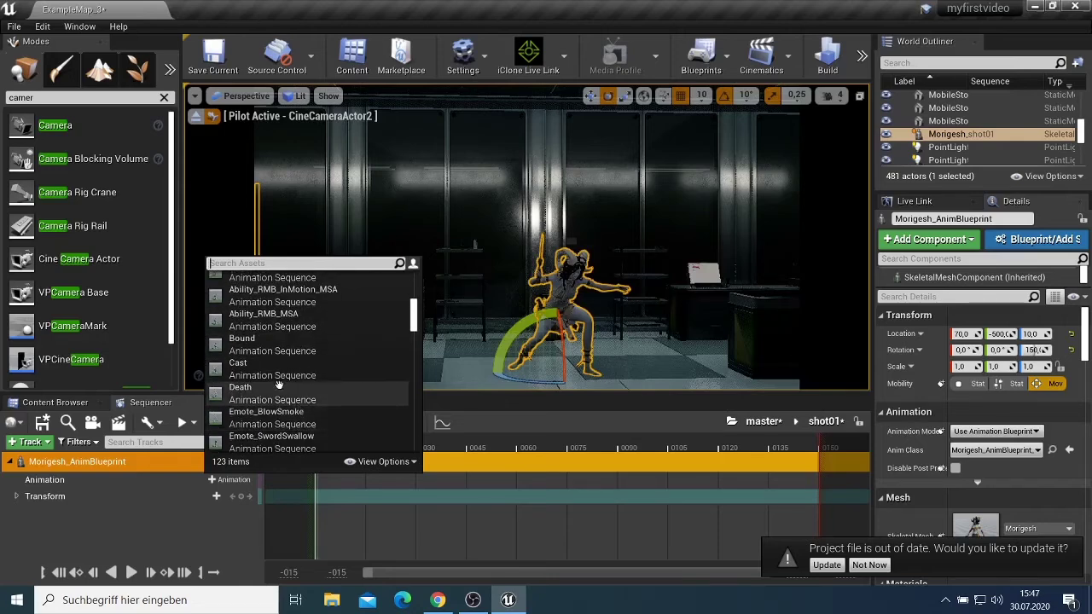
left_click(280, 378)
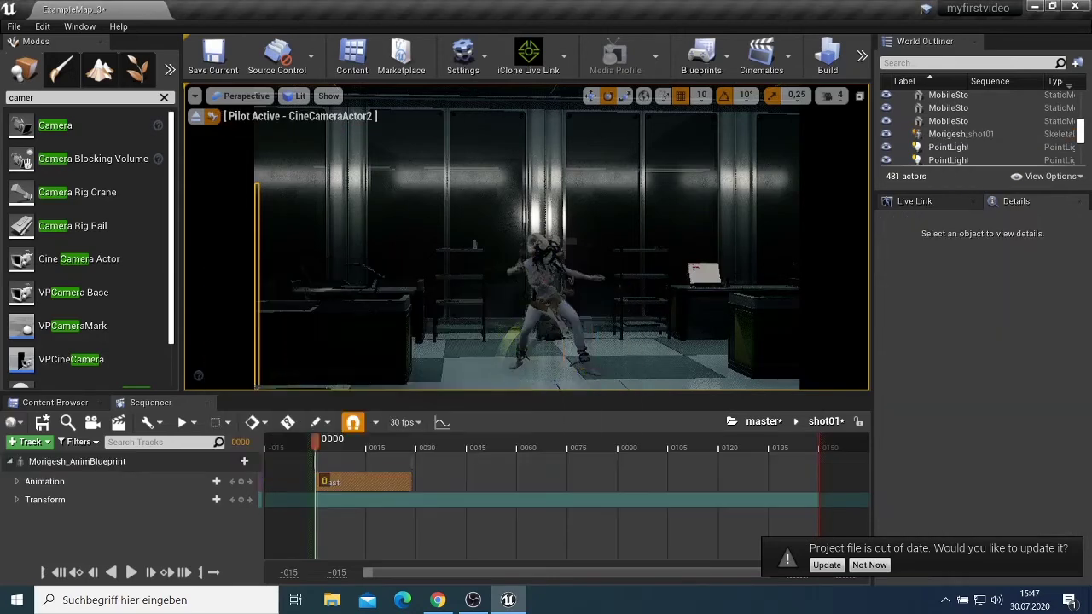
left_click_drag(316, 443, 329, 475)
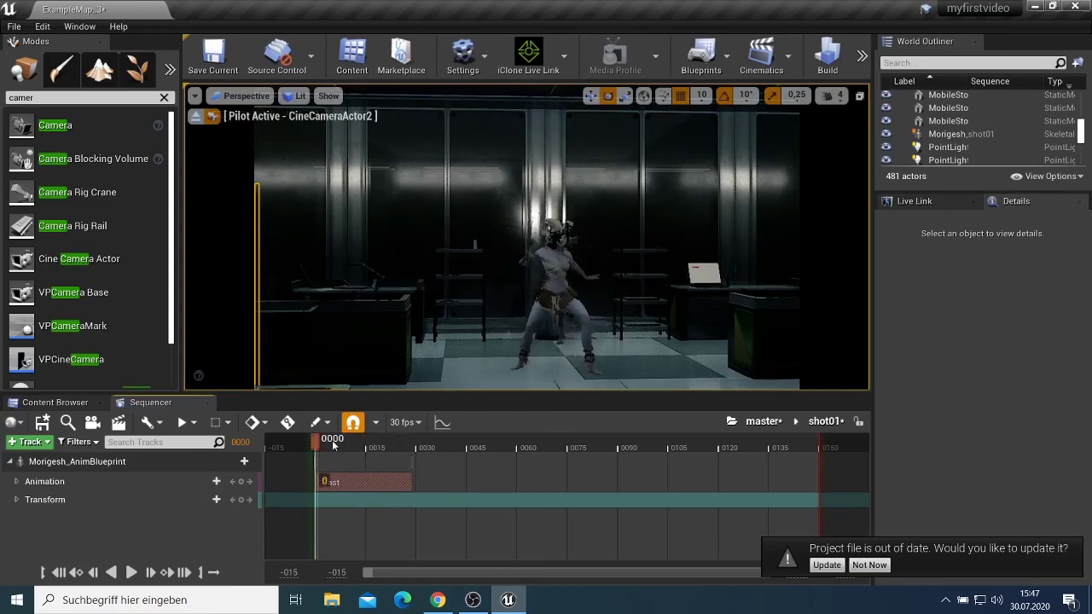
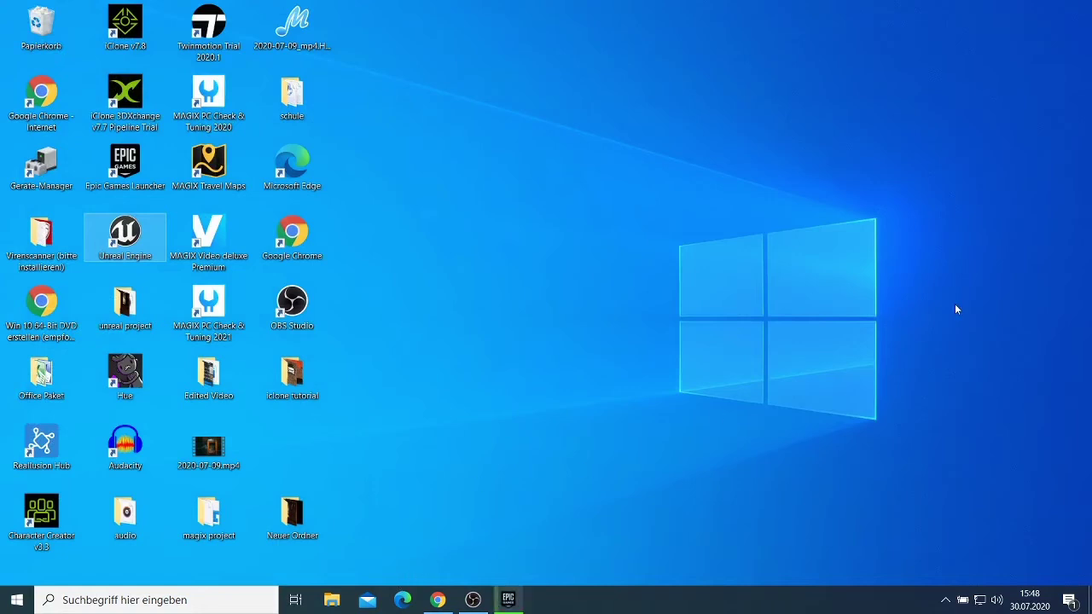
Launch Unreal Engine, preview the Film, Television and Live Events project steps, then pick myfirstvideo.
left_click(136, 235)
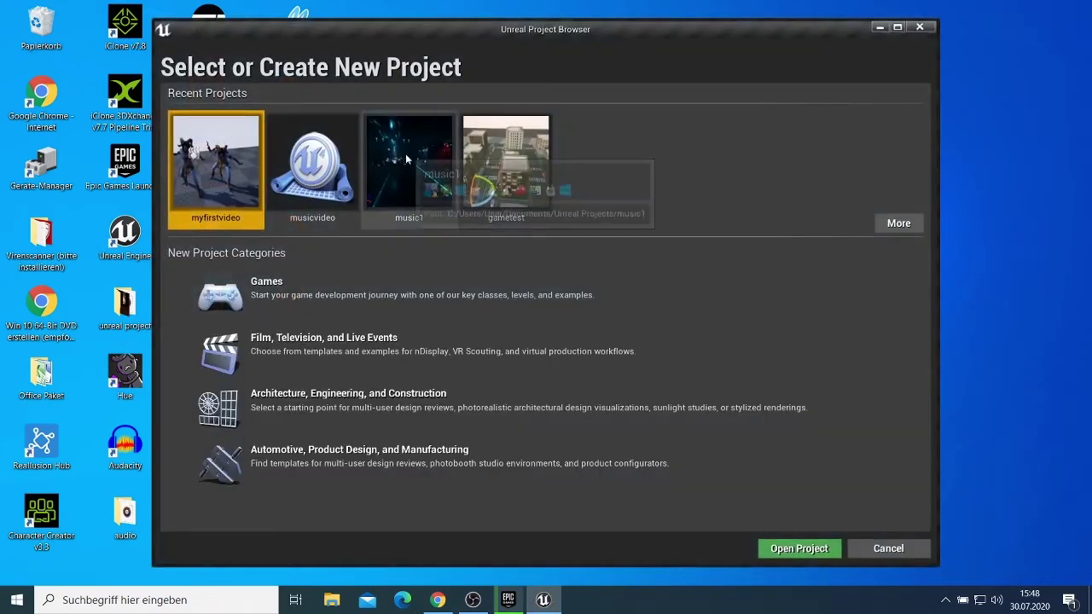
left_click(431, 345)
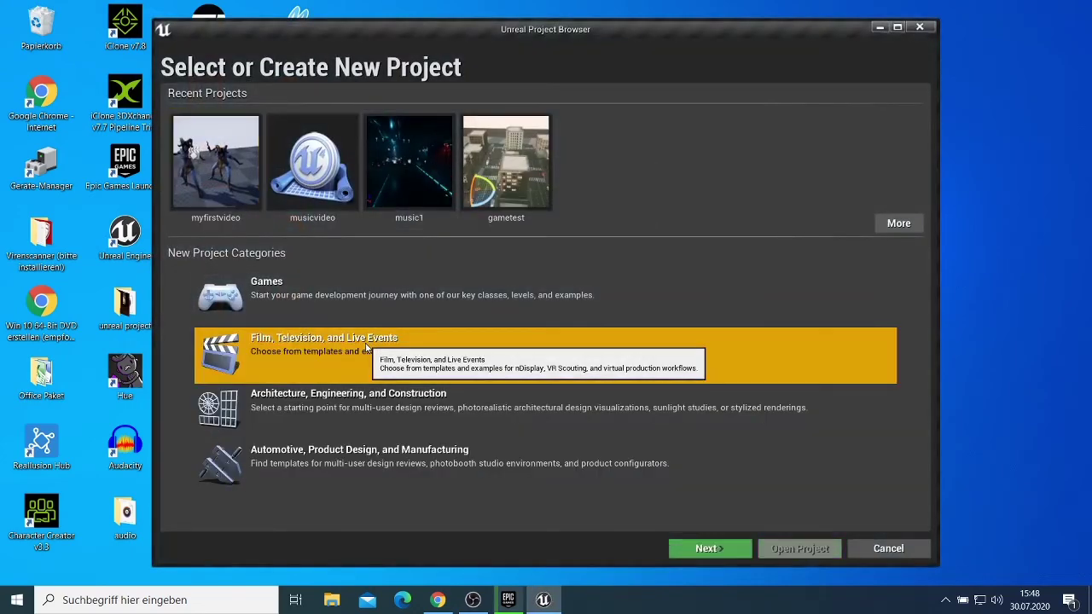
left_click(691, 548)
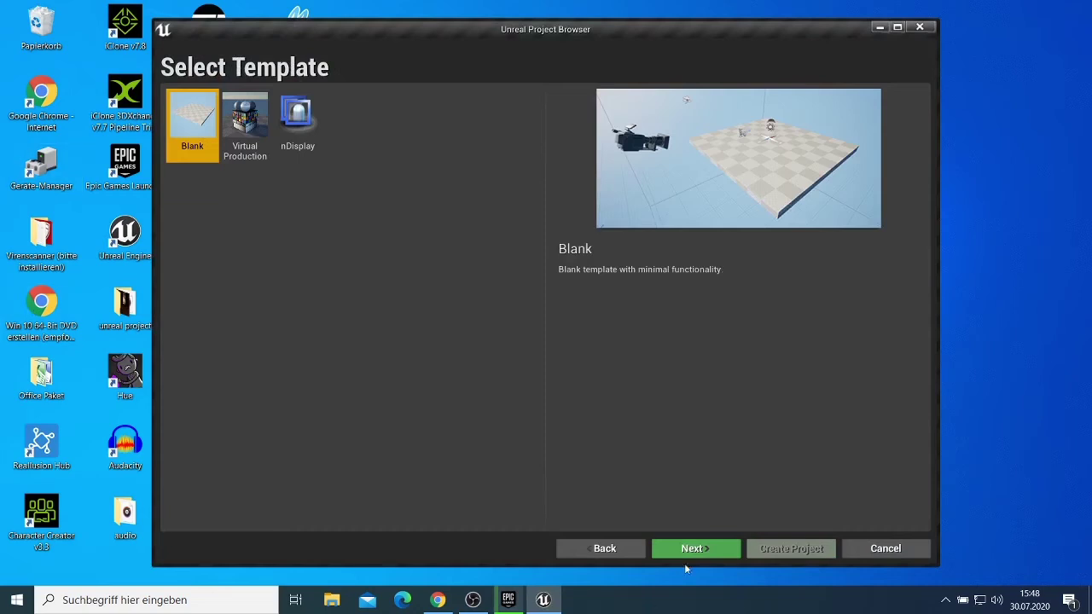
left_click(692, 548)
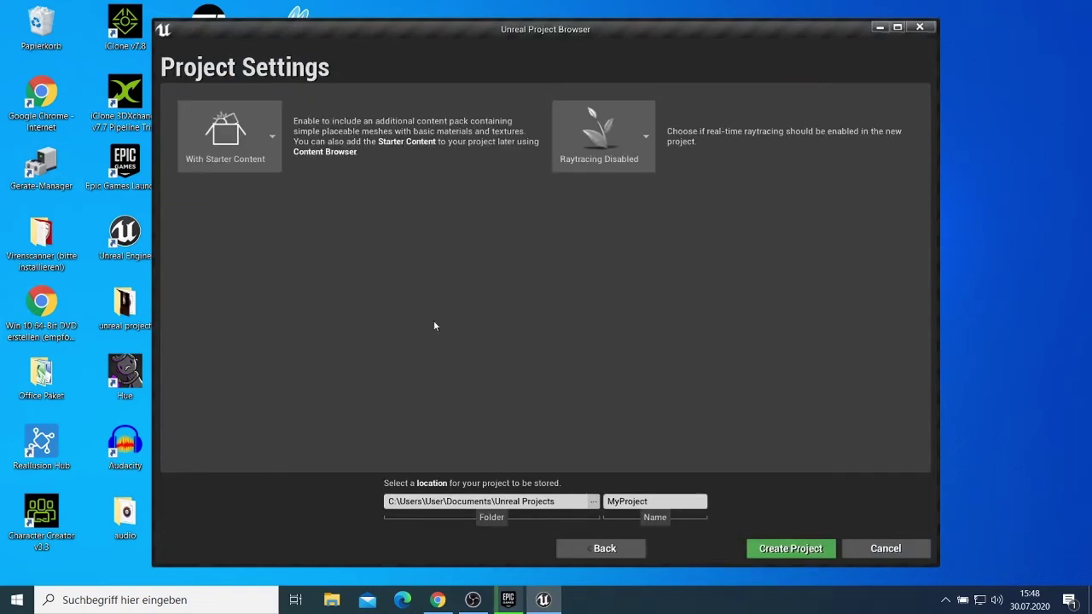
left_click(605, 549)
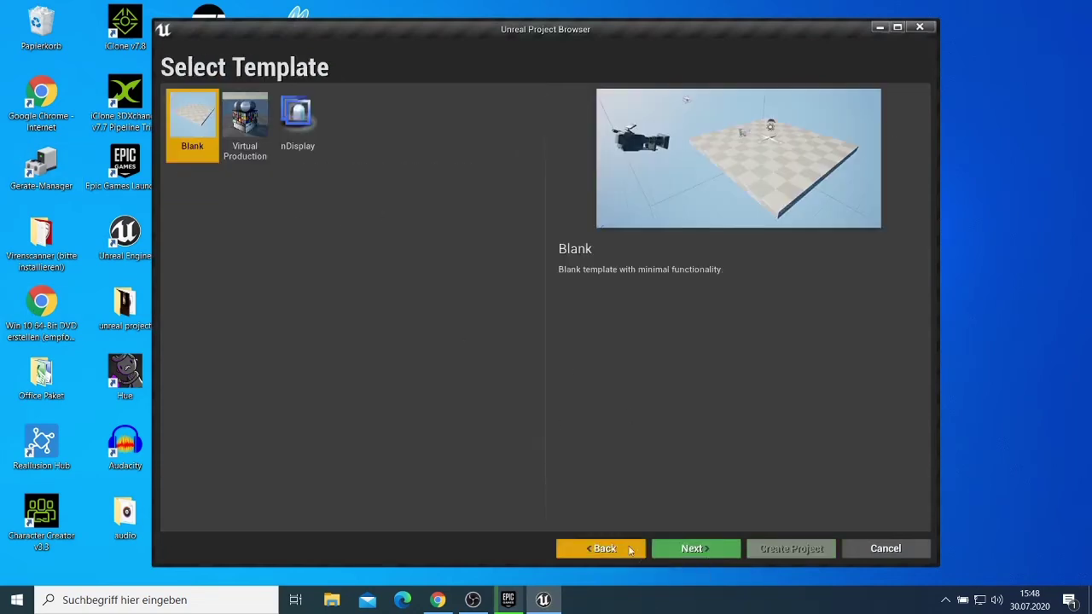
left_click(589, 548)
left_click(216, 162)
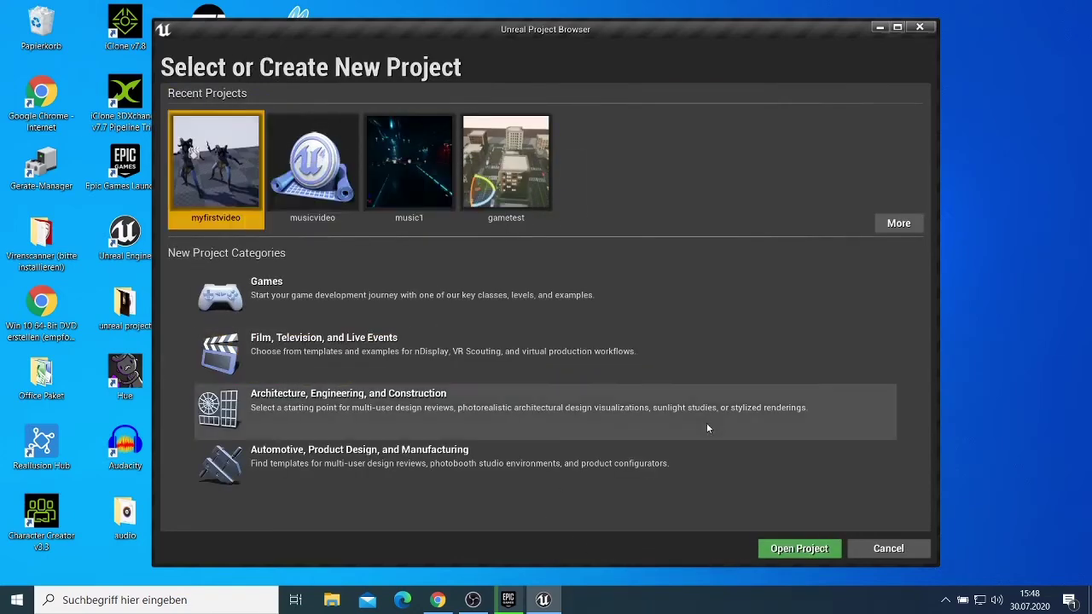
Open myfirstvideo, accepting the memory allocation warning and closing the Plugins window.
left_click(809, 549)
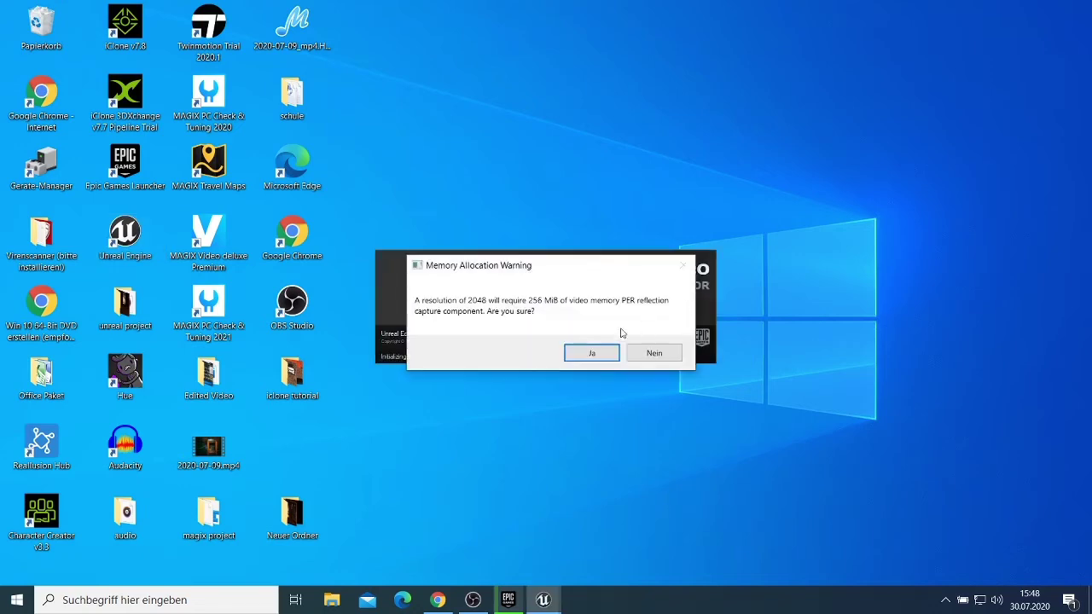
left_click(604, 354)
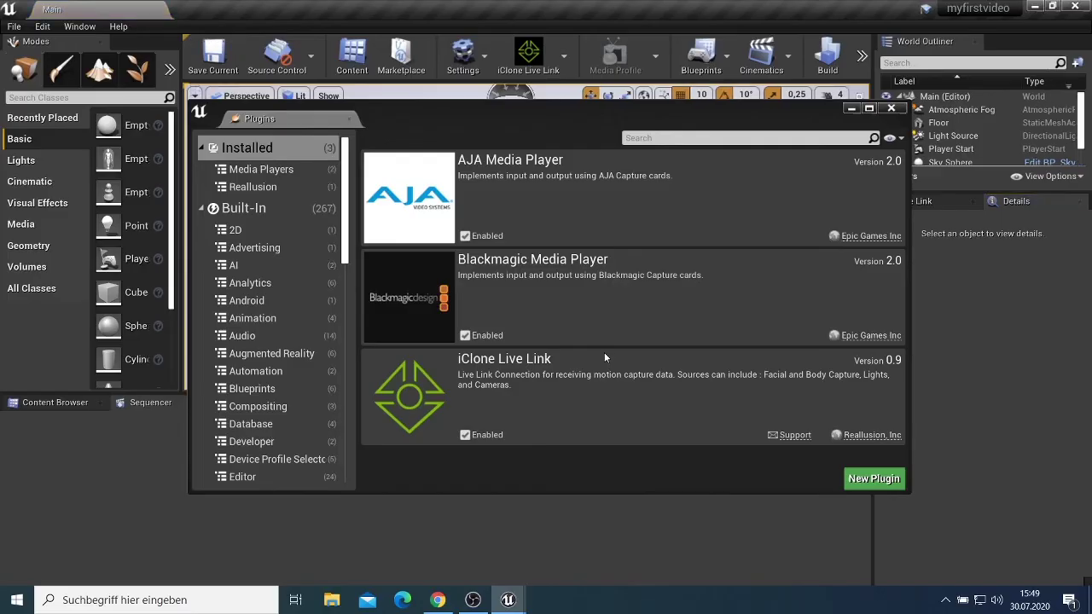
left_click(890, 108)
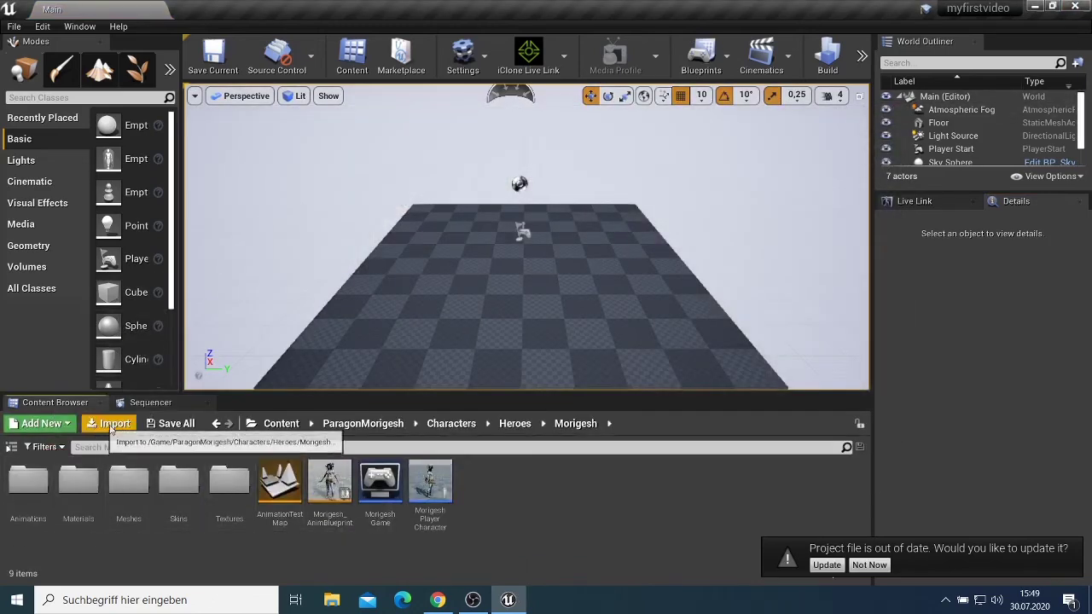
Look inside the cinematic folder, then return to the Content root.
left_click(216, 423)
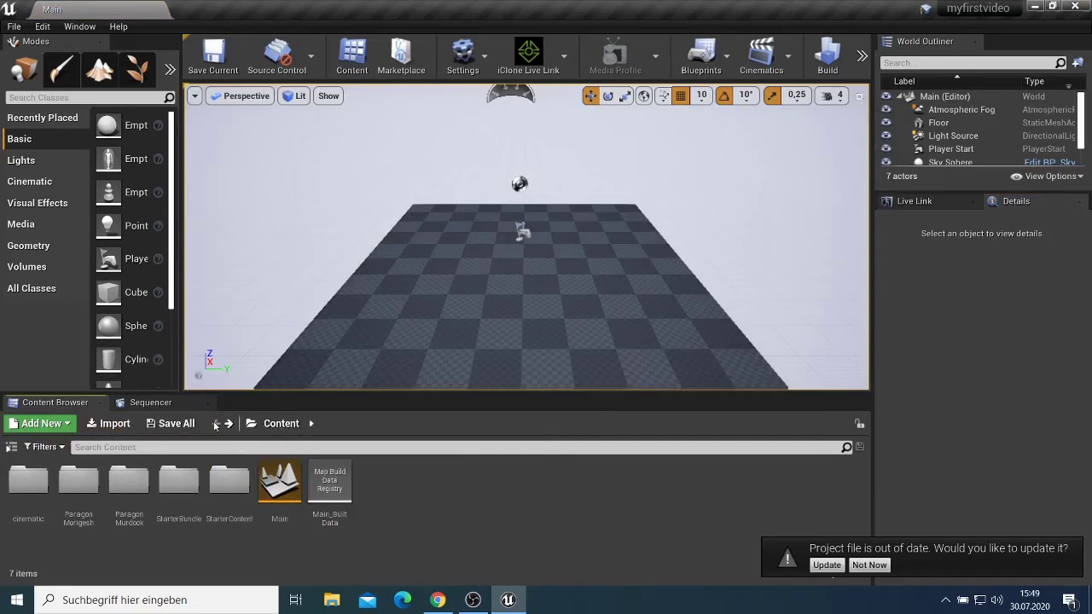
left_click(41, 487)
double_click(41, 487)
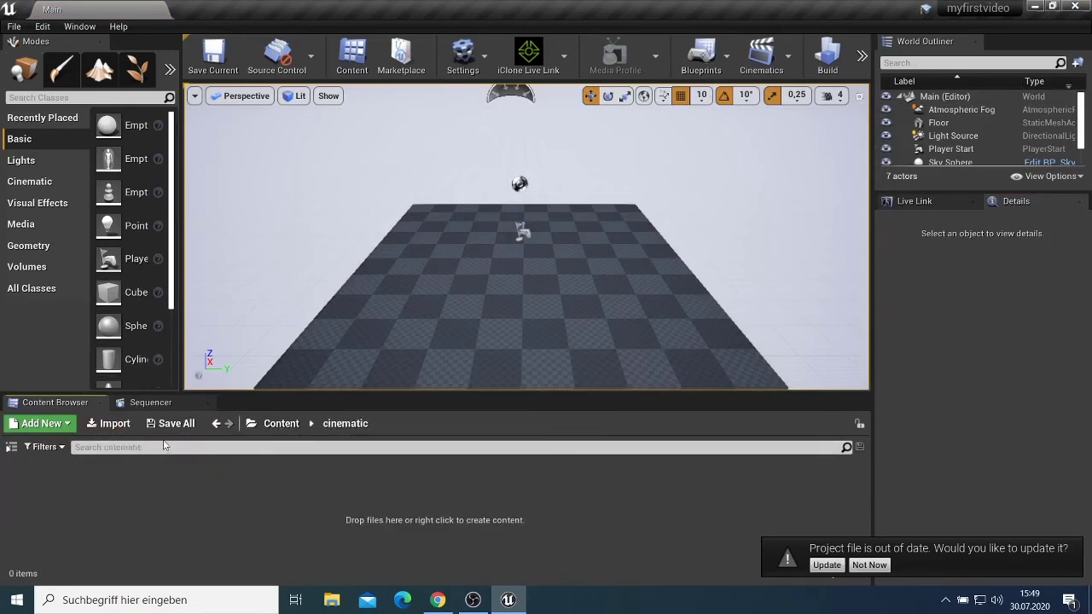
left_click(216, 423)
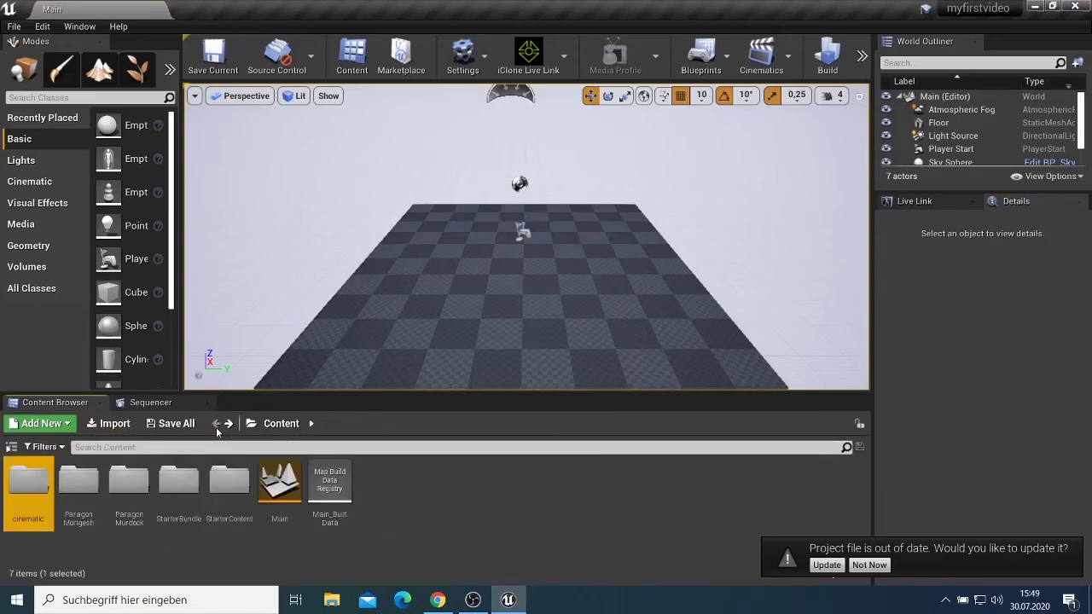
Add a level sequence and save it as 'master' in the cinematic folder.
left_click(761, 55)
left_click(760, 105)
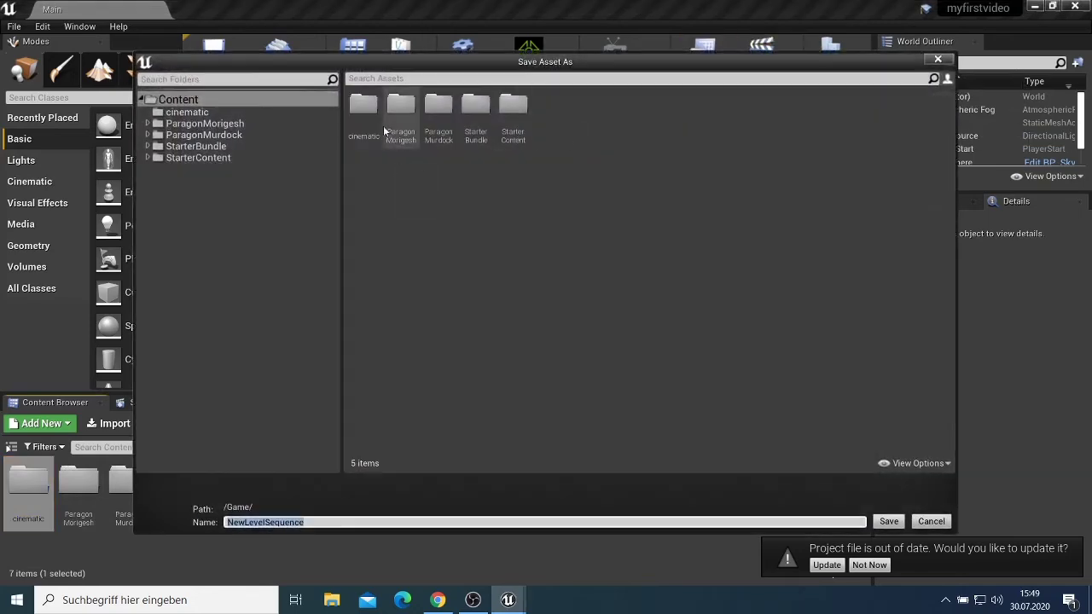
double_click(367, 119)
left_click_drag(310, 522, 157, 511)
type("master")
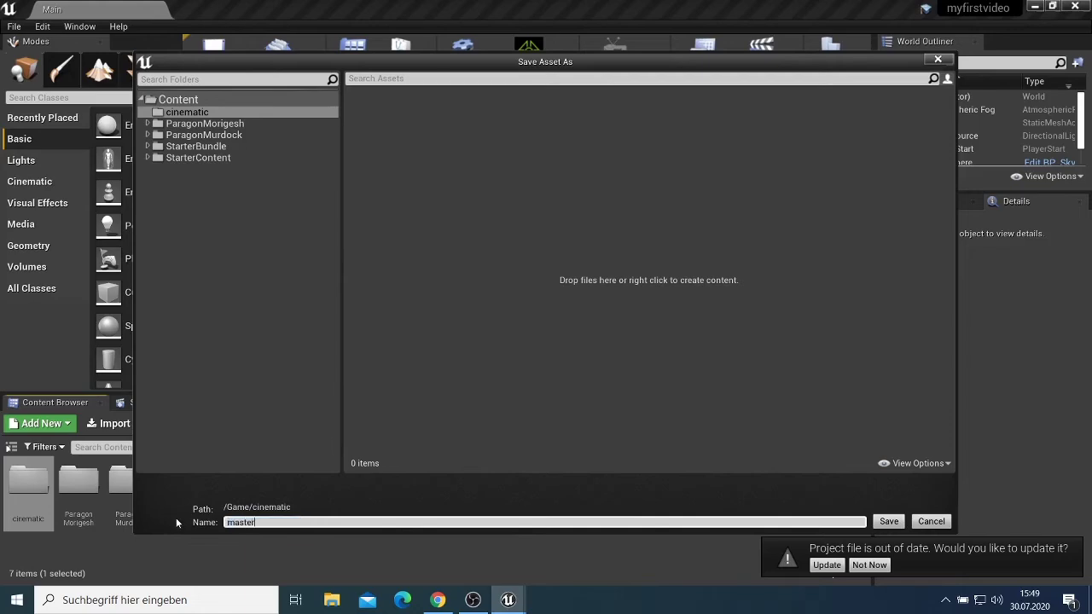
key("Return")
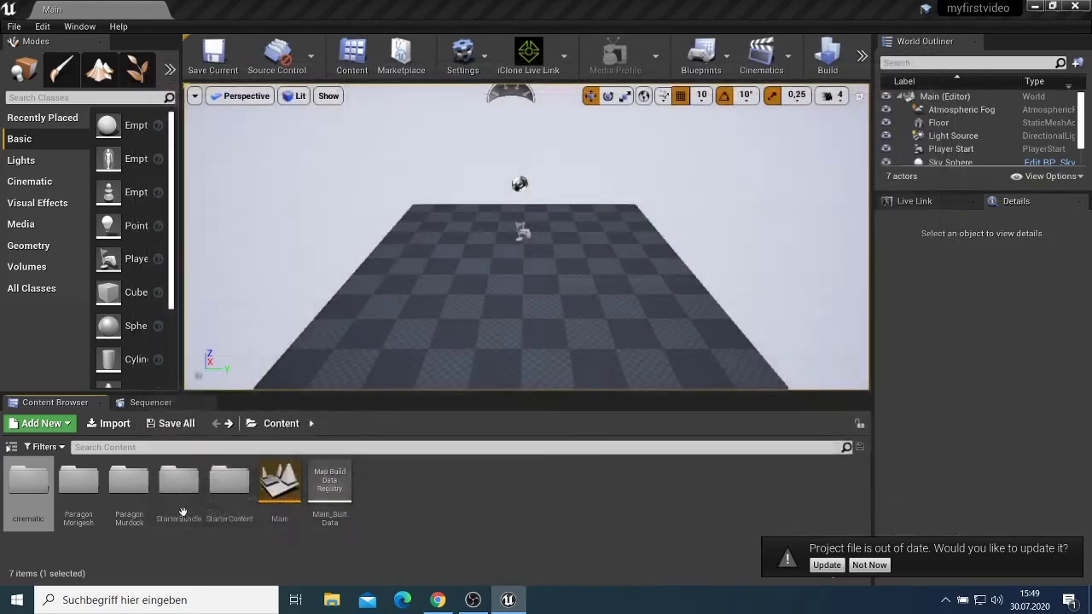
Close the Content Browser, undo the sequence actor's creation, and close the Sequencer.
left_click(100, 404)
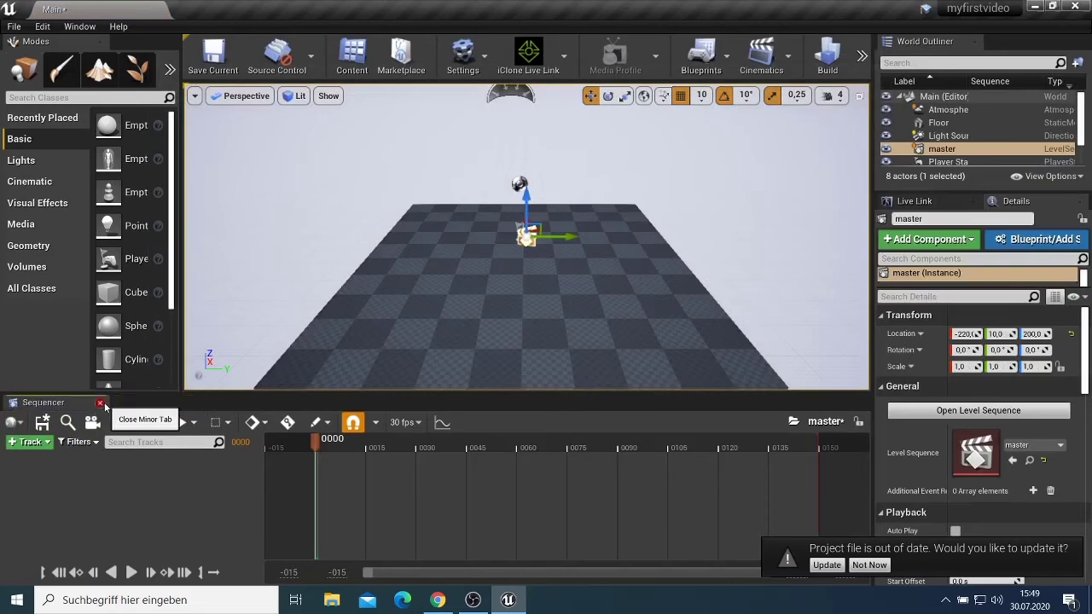
left_click(43, 27)
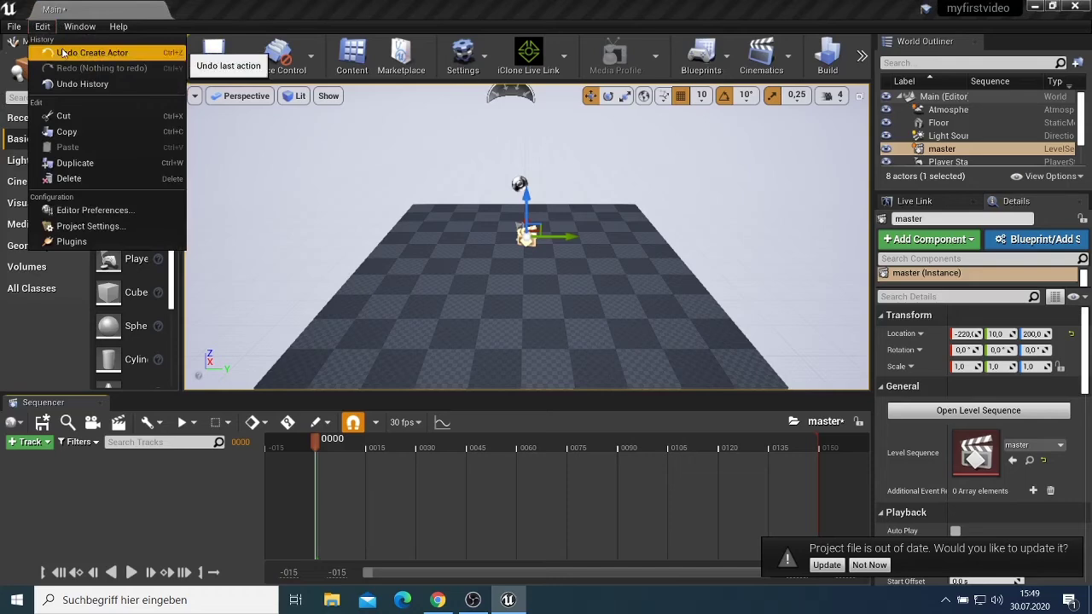
left_click(61, 53)
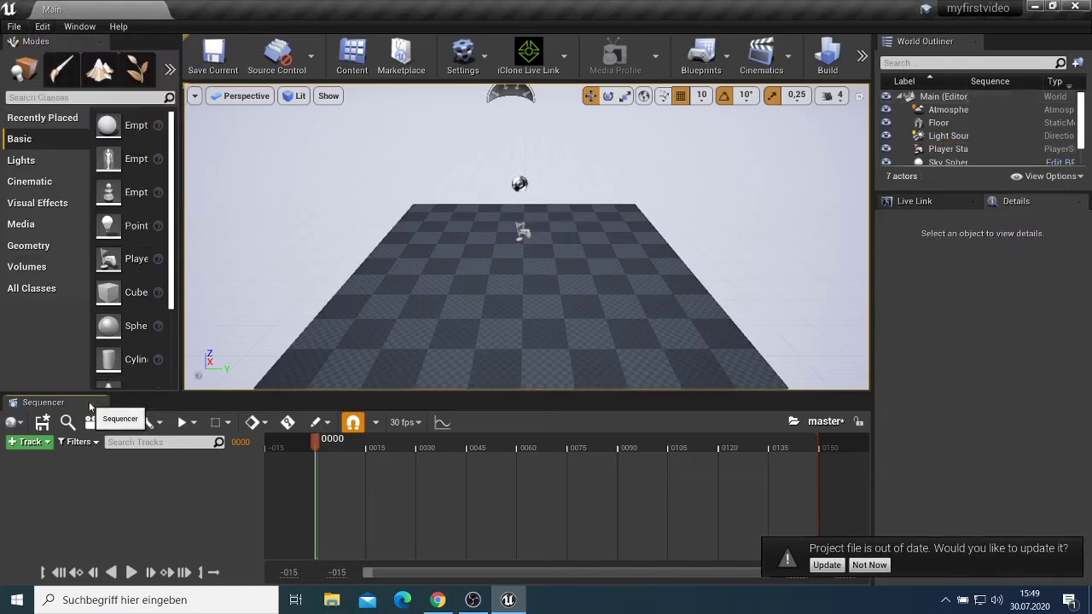
left_click(99, 403)
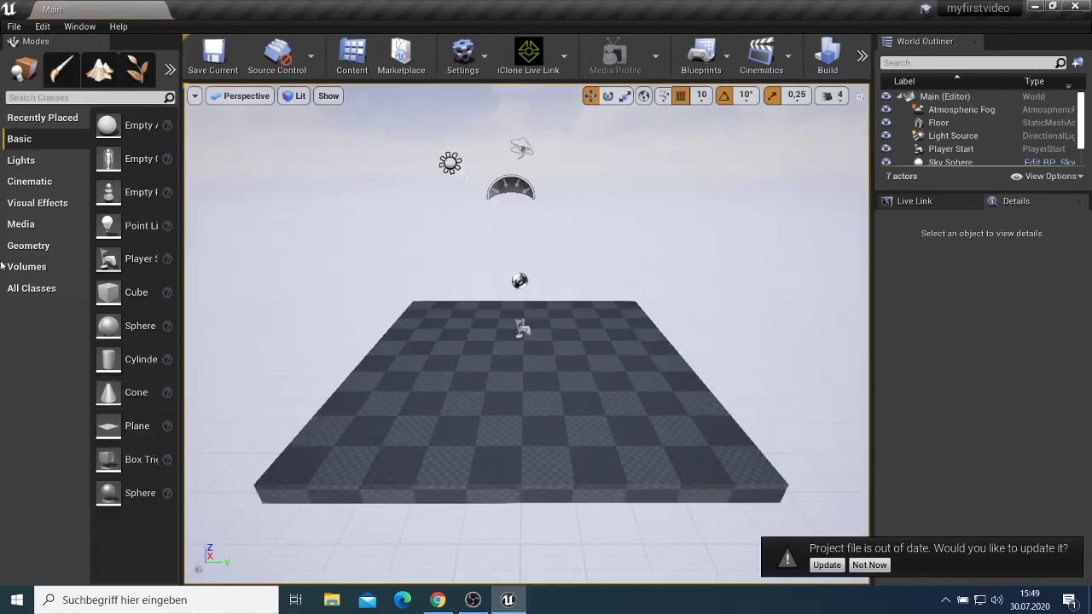
Reopen Content Browser 1 from the Window menu.
left_click(80, 28)
mouse_move(103, 54)
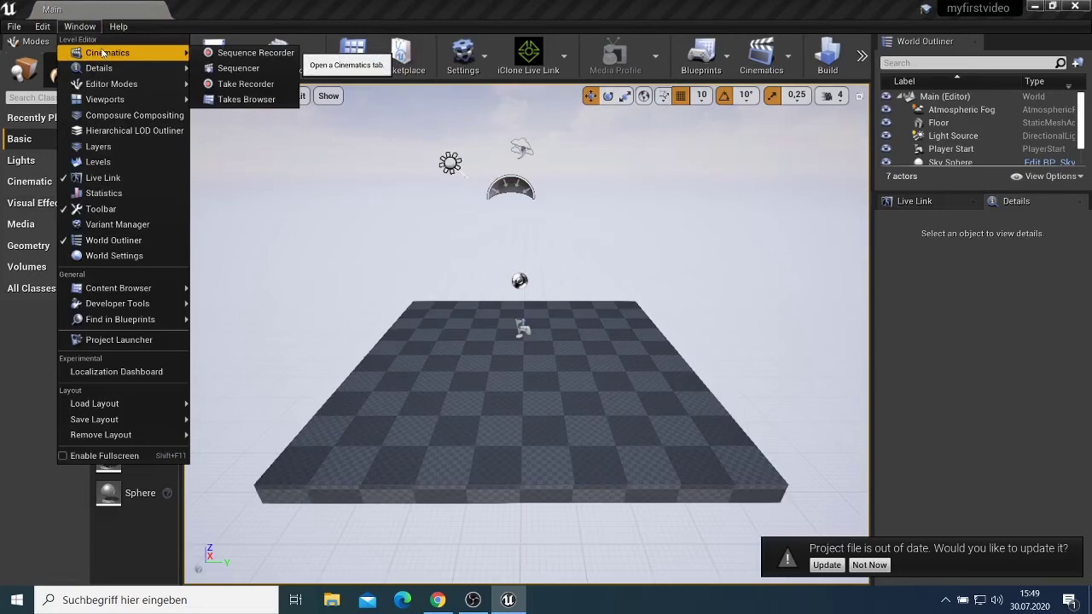
mouse_move(169, 293)
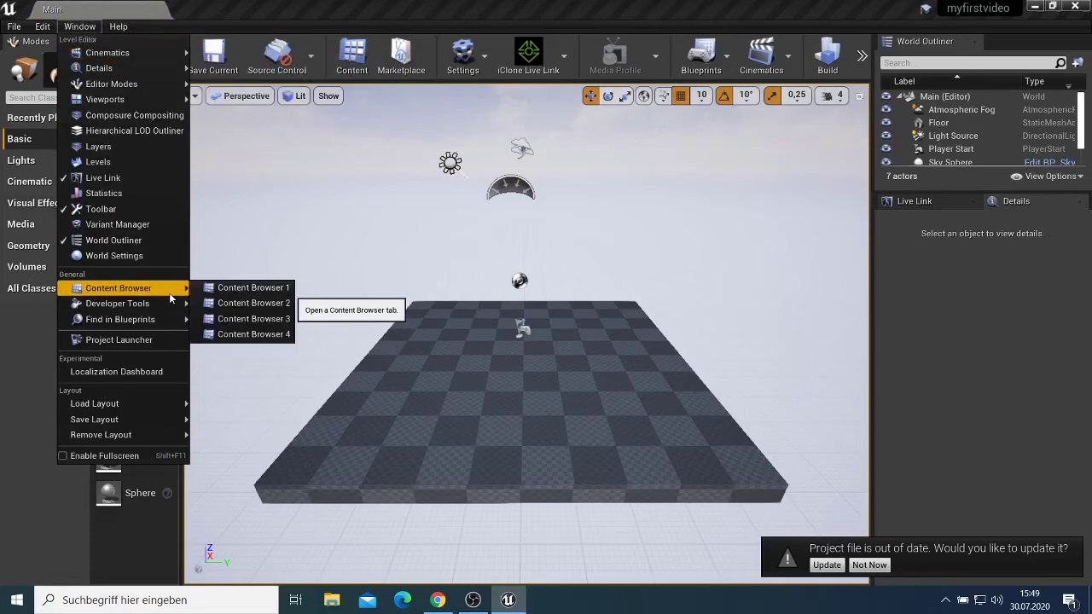
left_click(249, 287)
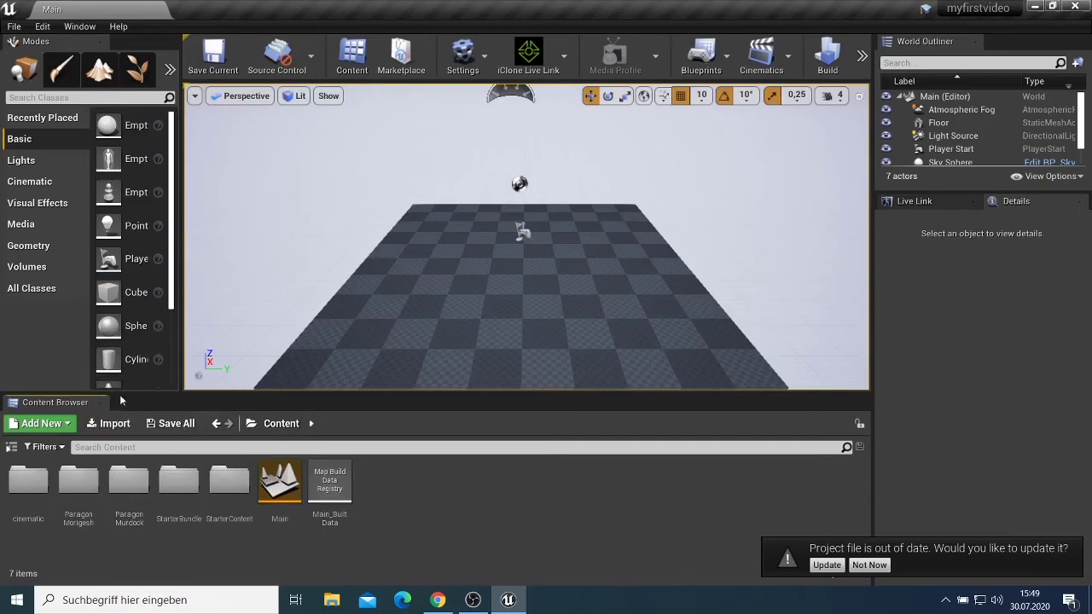
Open and close the Sequence Recorder, then show the Cinematics add-sequence options.
left_click(80, 26)
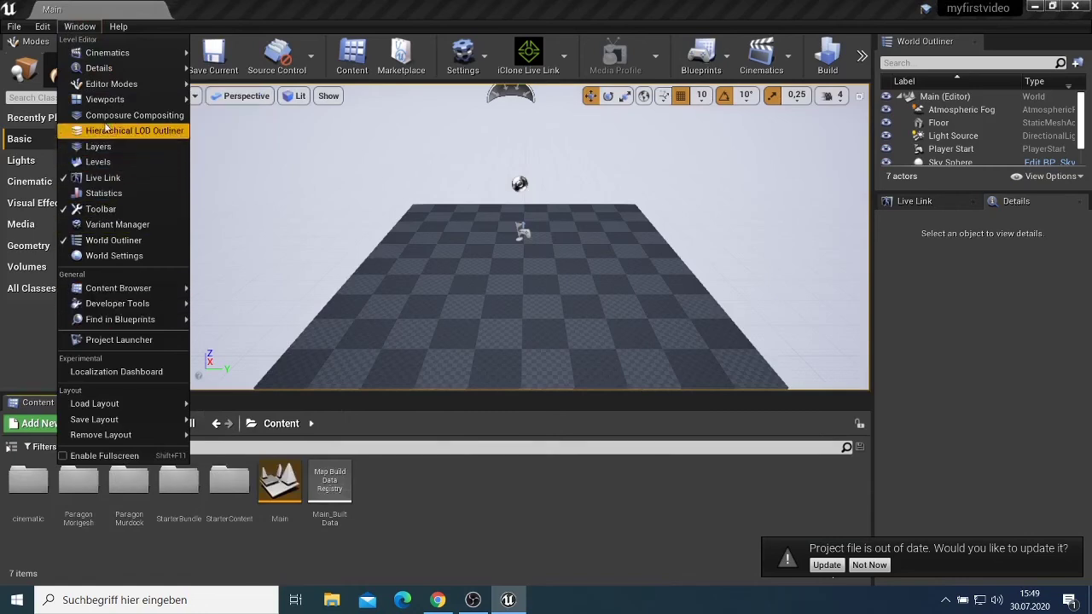
mouse_move(162, 56)
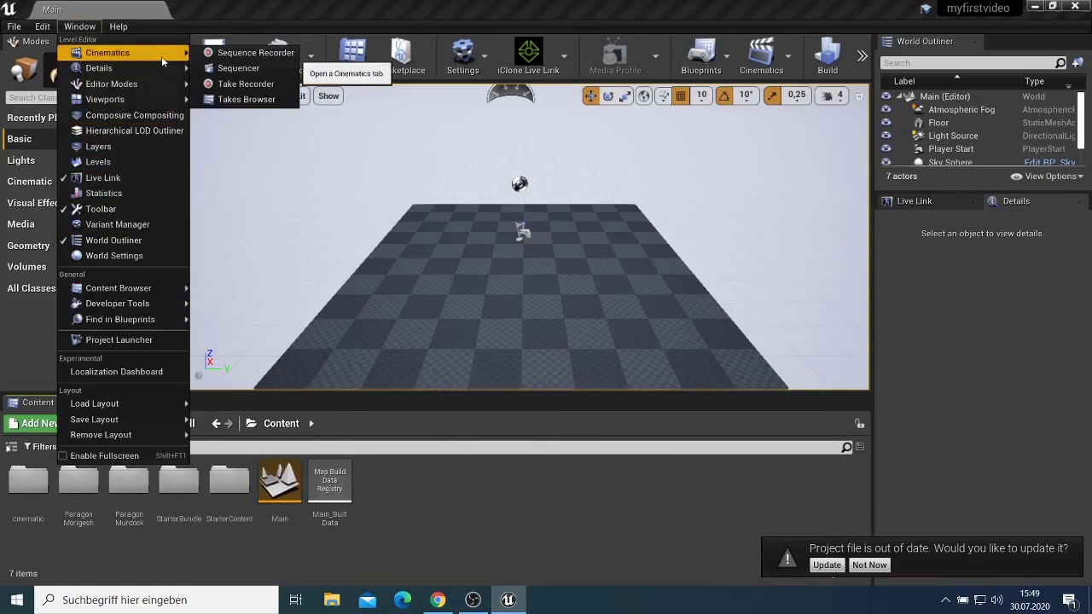
left_click(243, 53)
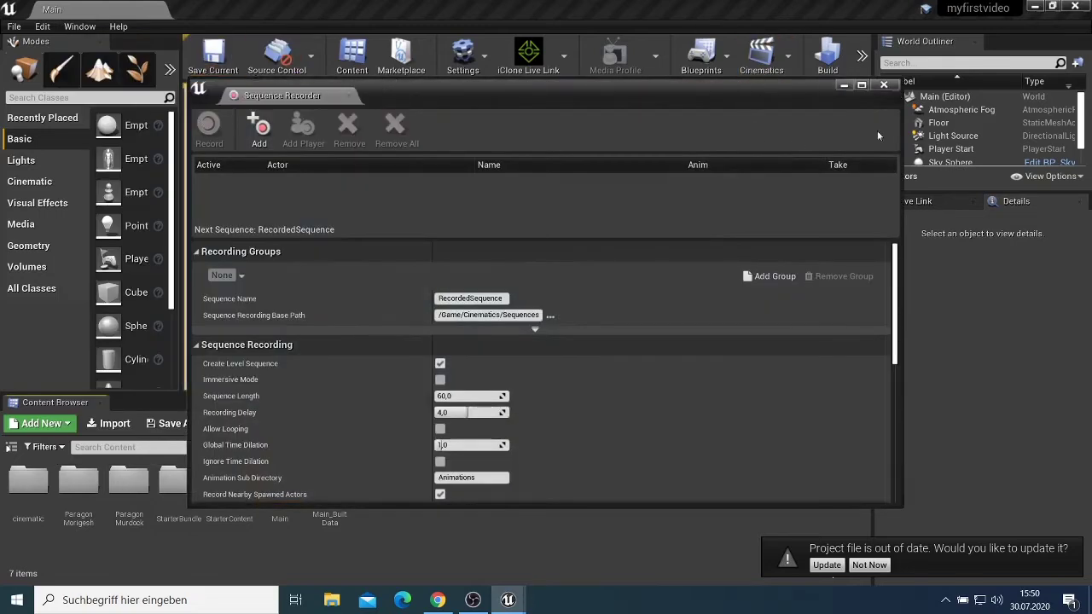
left_click(884, 85)
left_click(789, 55)
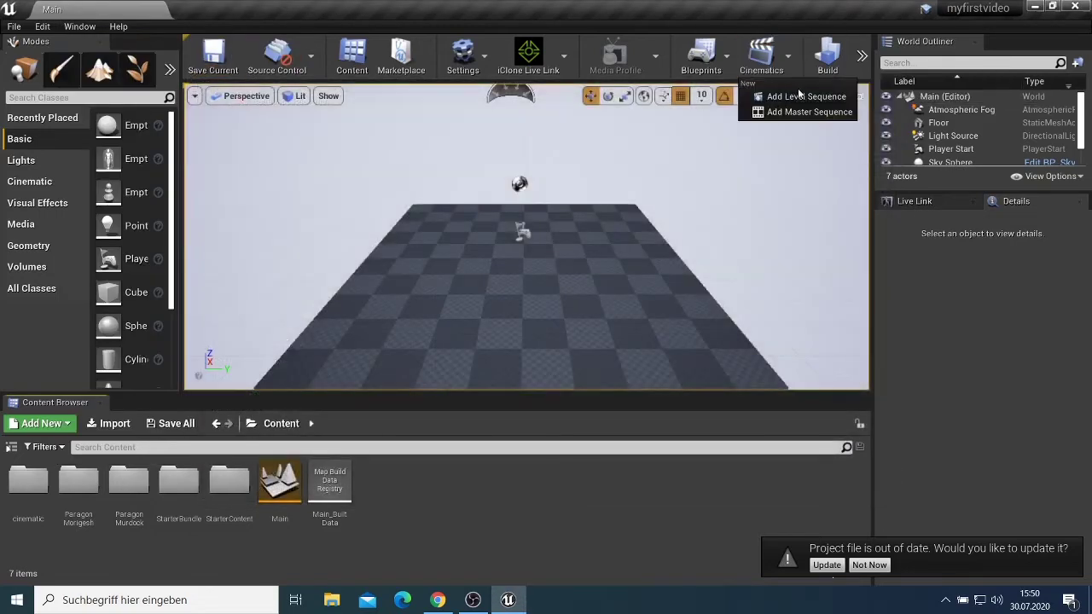
Save a new level sequence as cinematic/master, replacing the existing one.
left_click(798, 95)
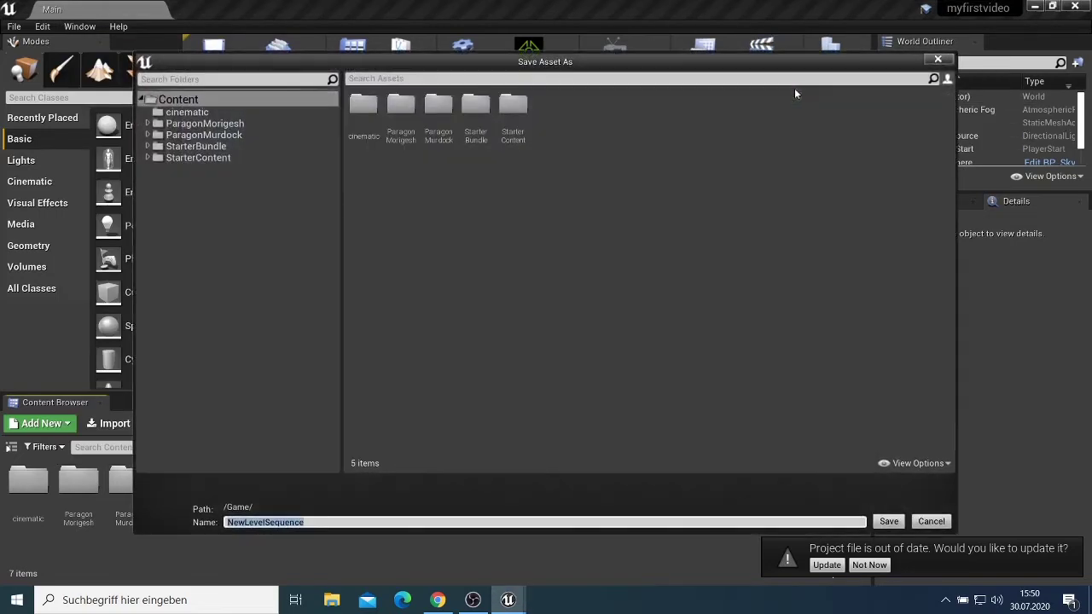
double_click(357, 124)
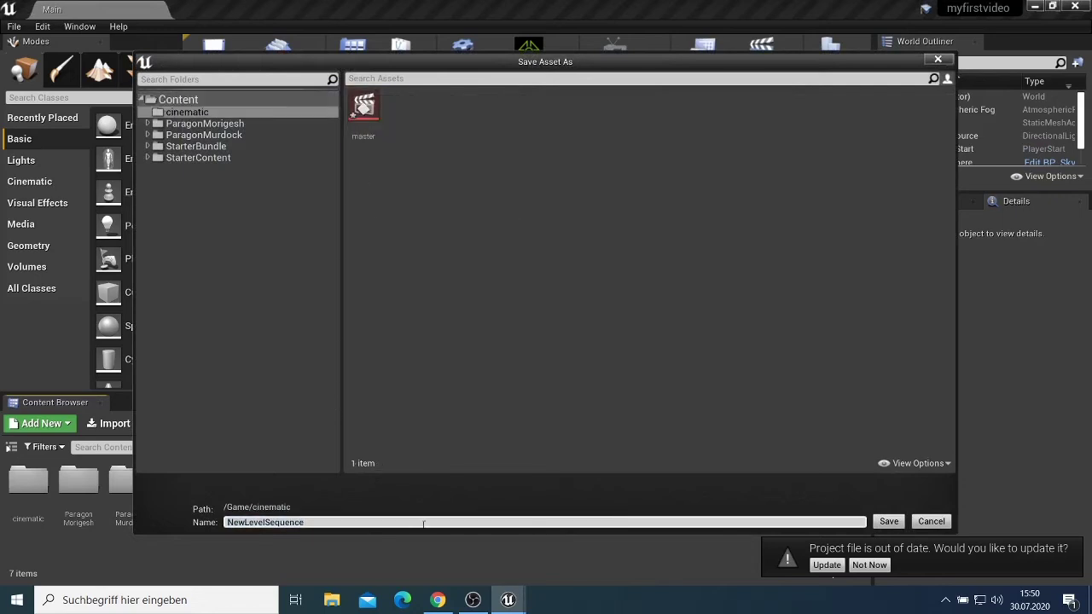
left_click(360, 105)
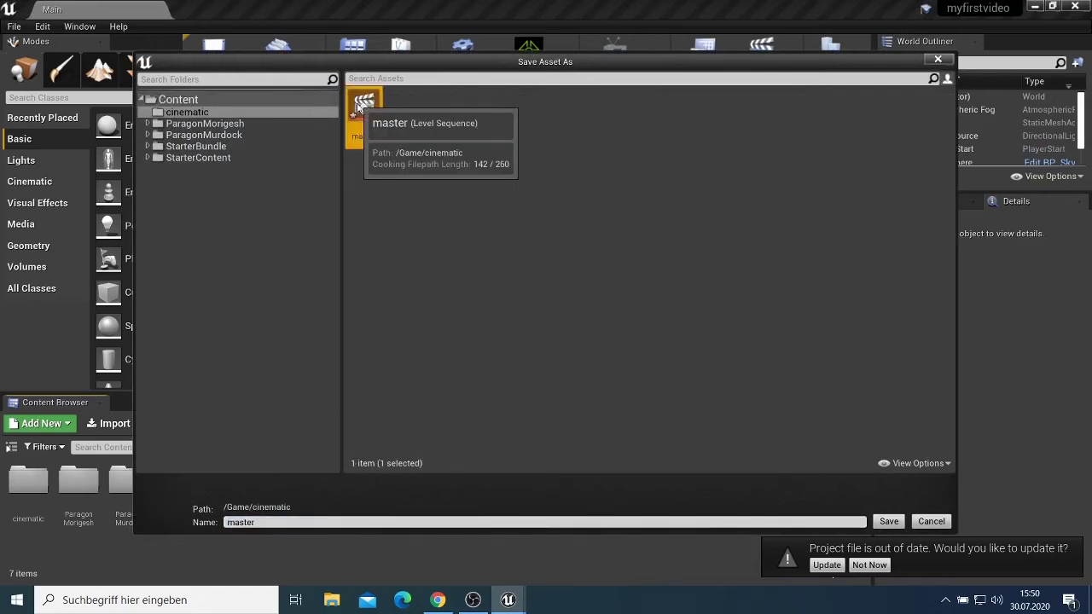
left_click(889, 521)
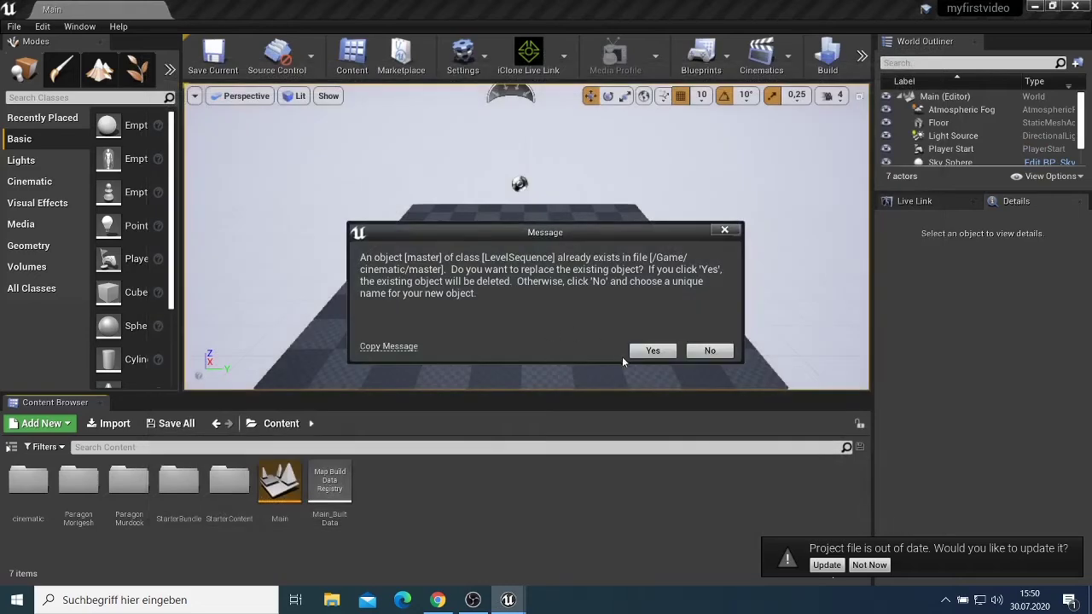
left_click(650, 351)
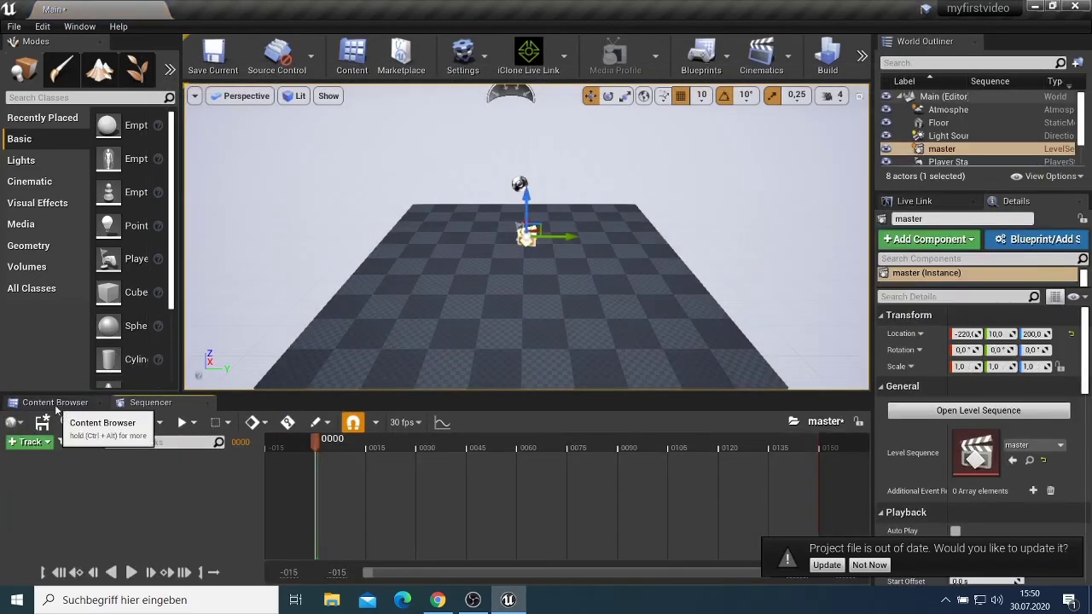
Create a Level Sequence asset named 'shot01' in the cinematic folder.
left_click(54, 402)
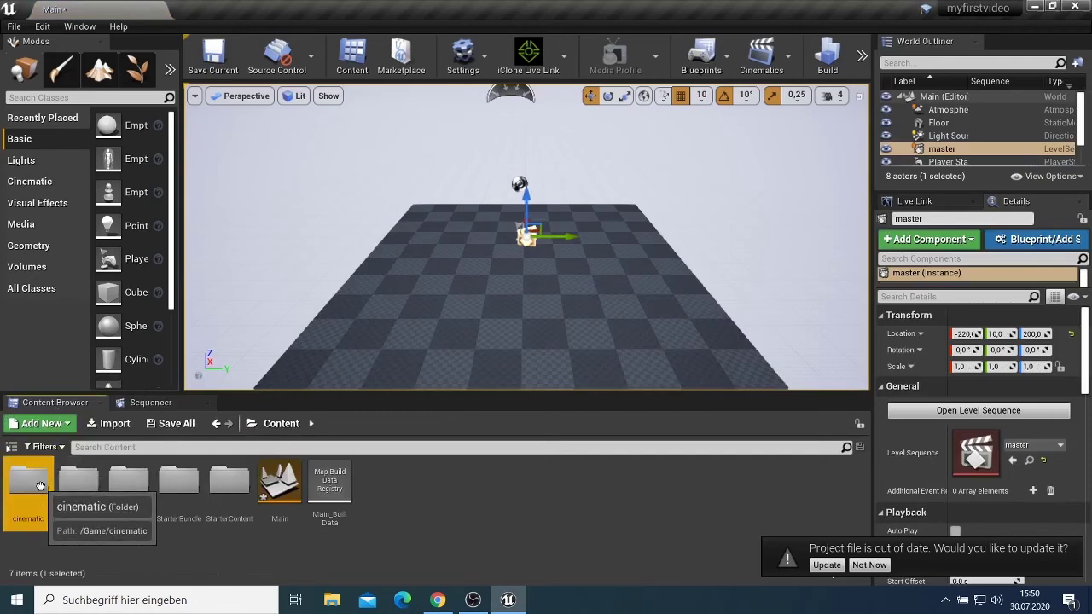
double_click(40, 478)
right_click(122, 492)
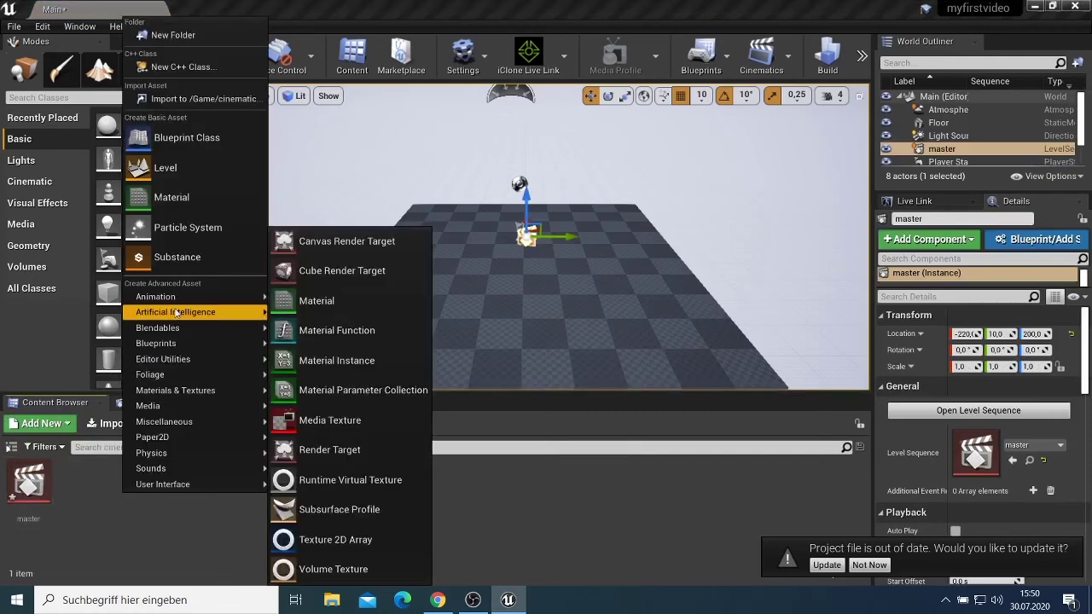
mouse_move(201, 297)
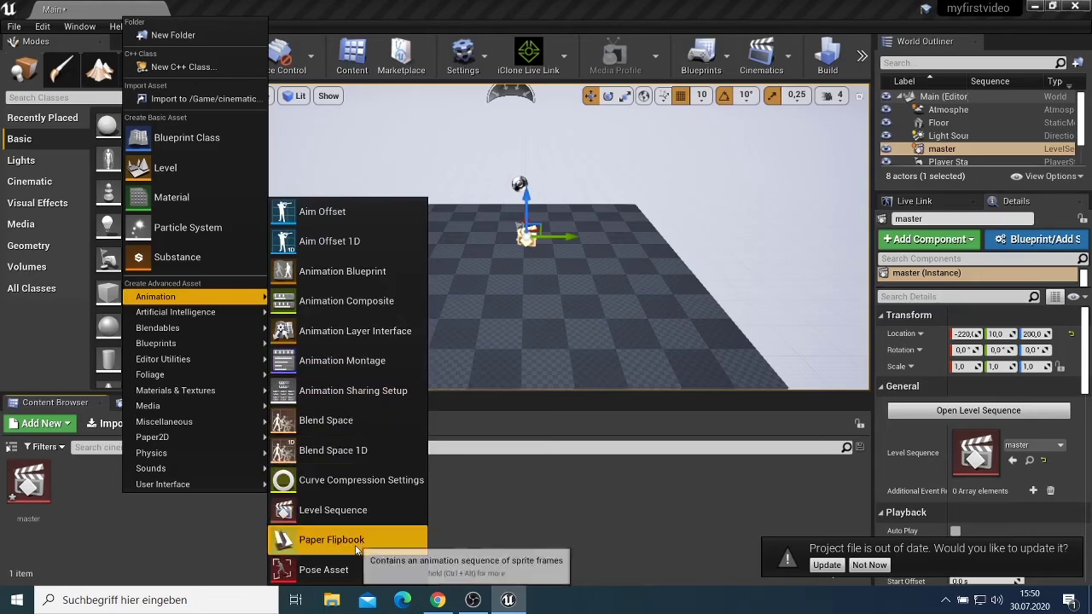
left_click(333, 510)
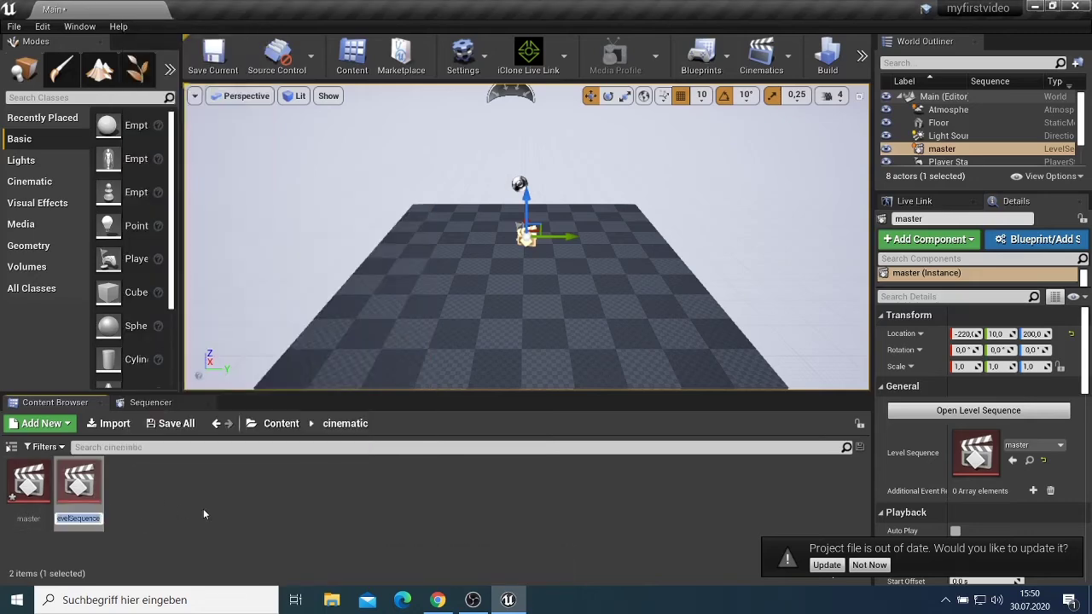
type("shot01")
Confirm the shot01 name and browse to StarterBundle > ModularScifiHallways > Maps.
key("Return")
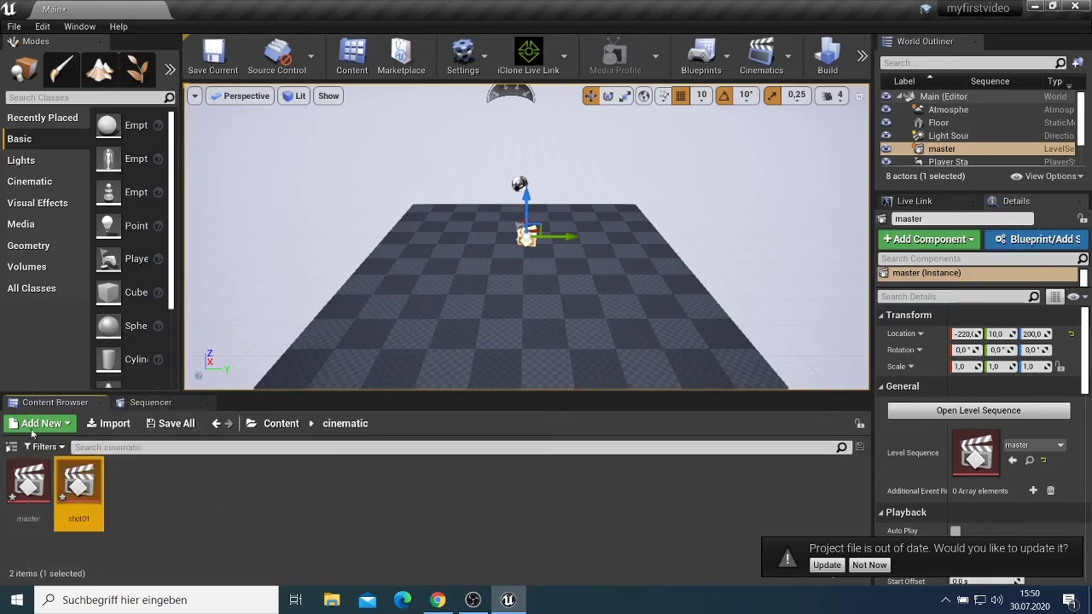
left_click(215, 423)
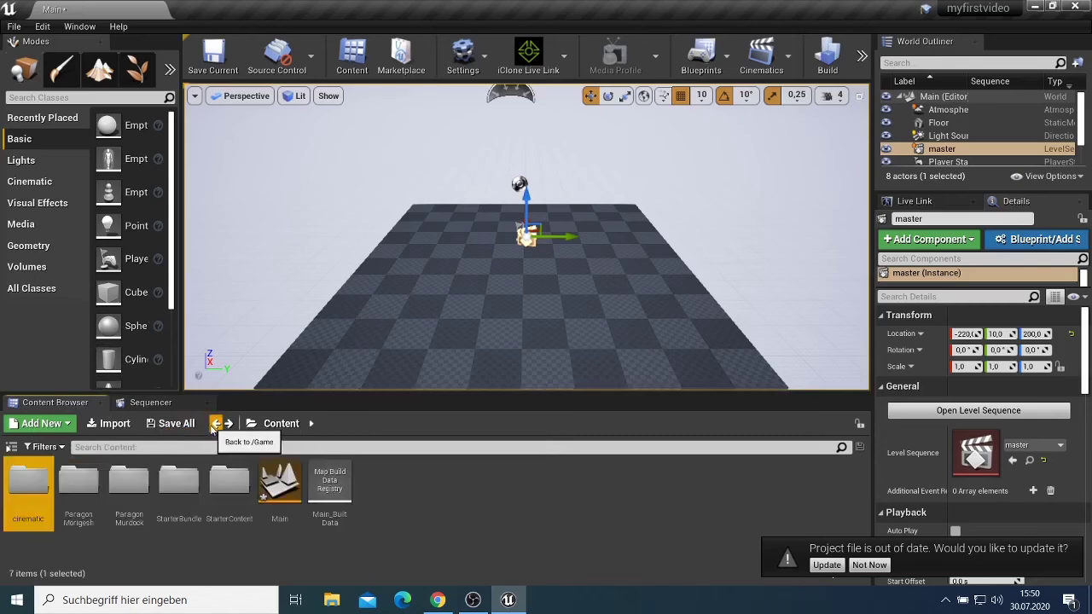
double_click(179, 484)
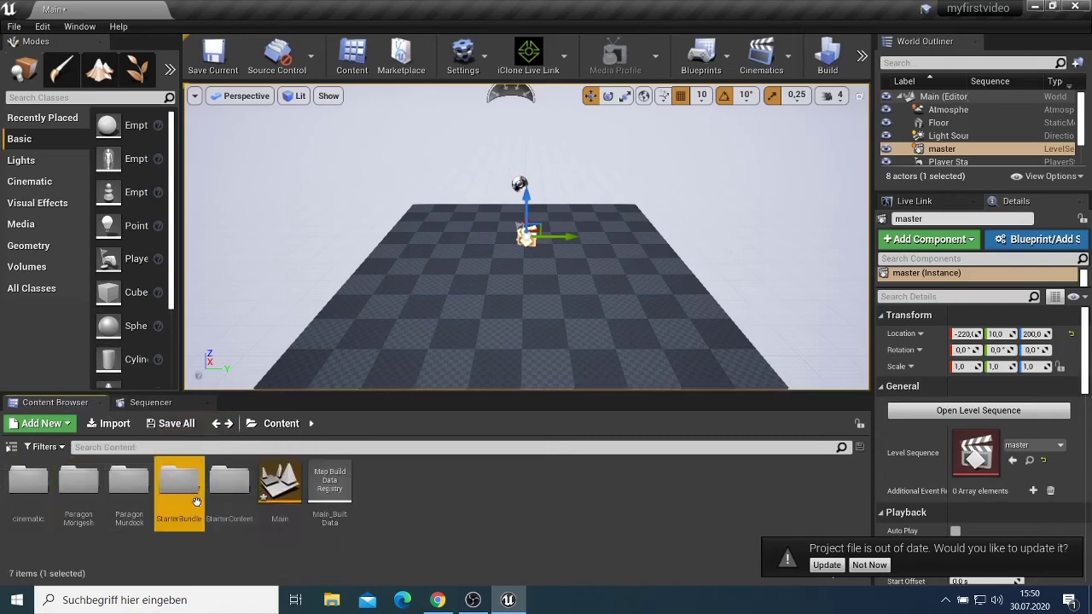
double_click(179, 483)
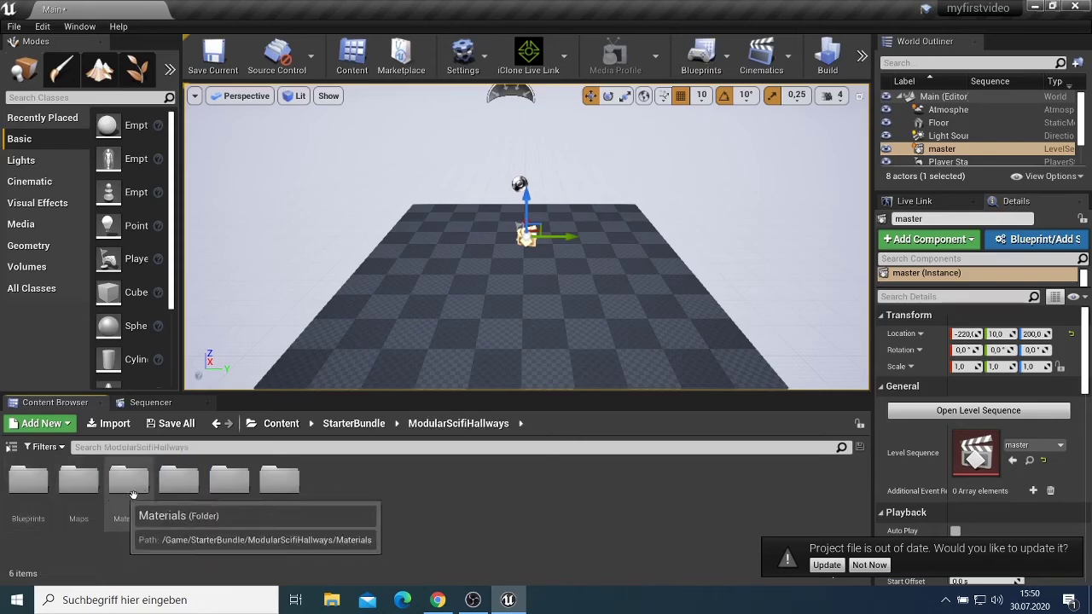
double_click(78, 483)
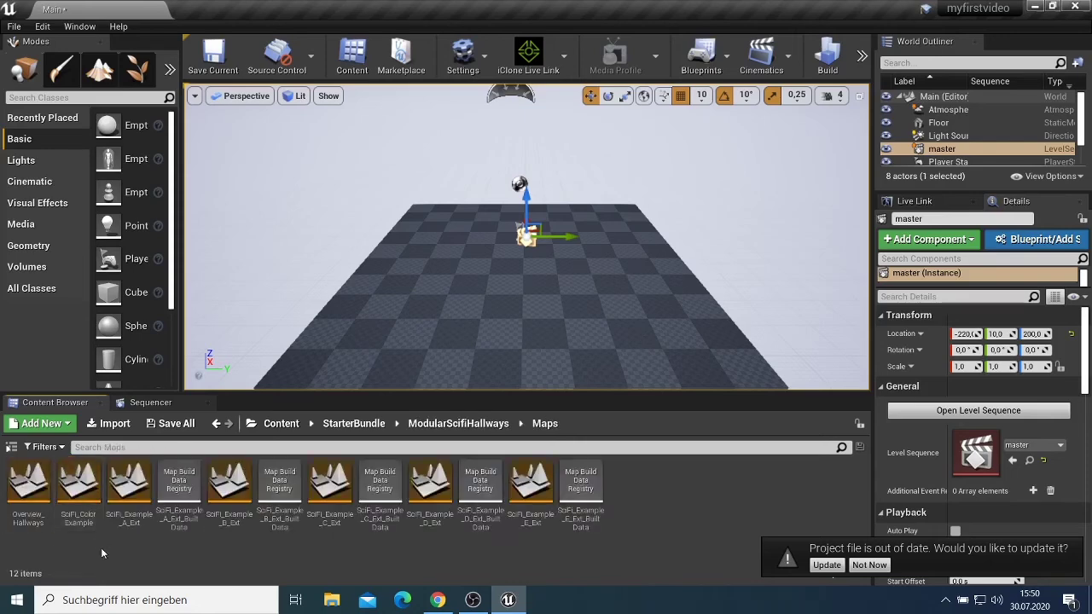
Open SciFi_Example_A_Ext without saving changes and fly down the hallway.
double_click(130, 485)
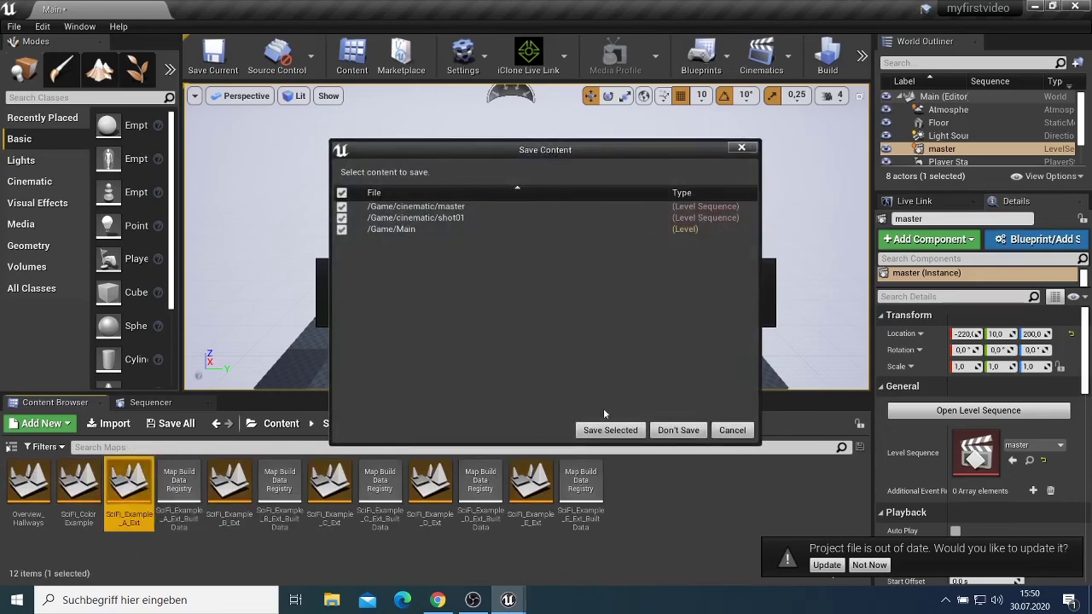
left_click(678, 430)
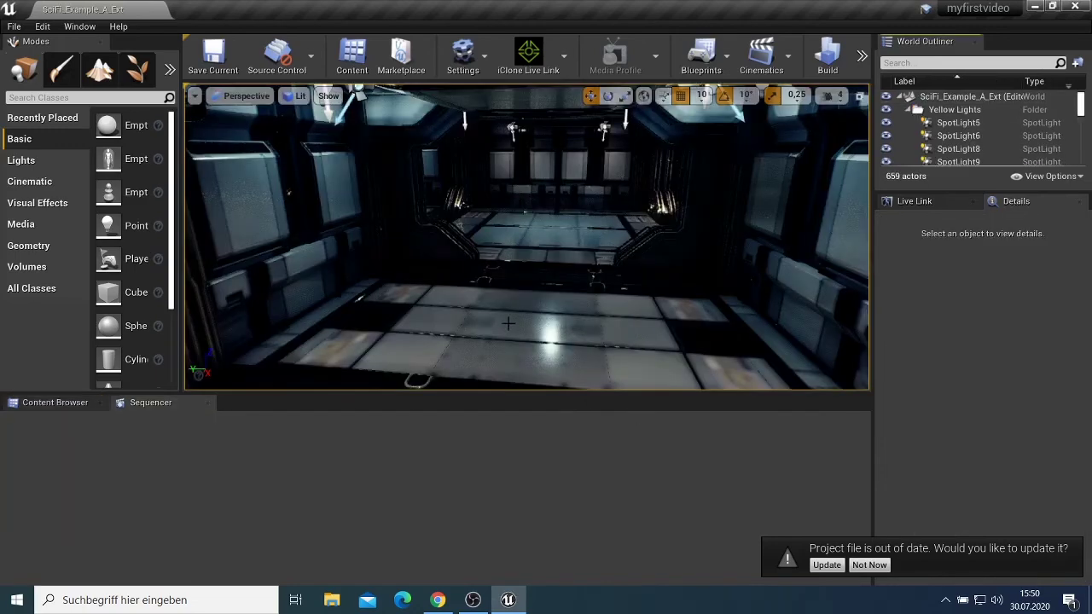
right_click_drag(526, 236, 554, 236)
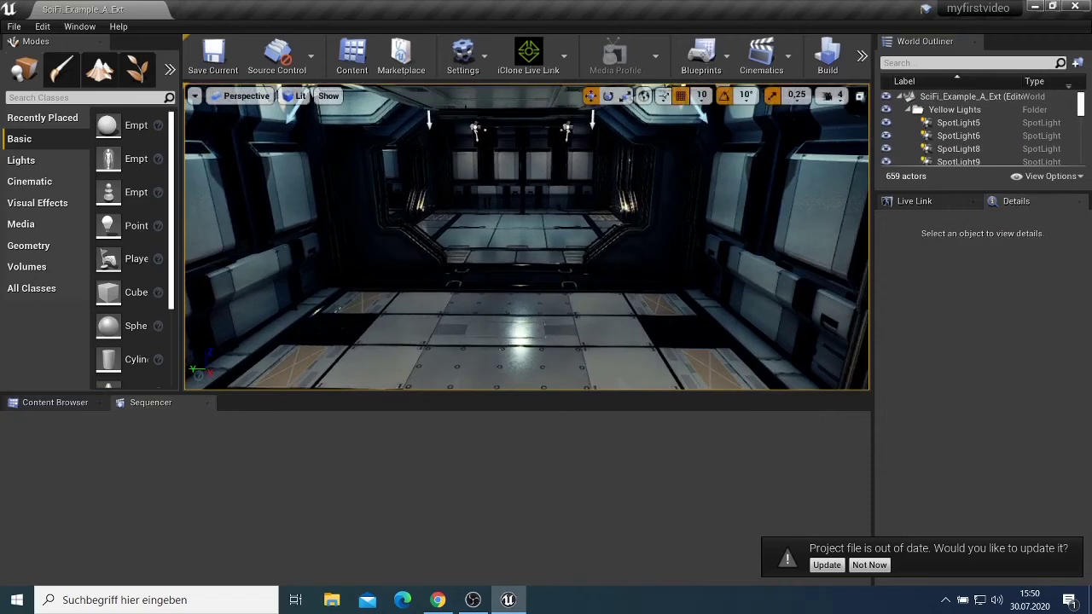
Navigate to ParagonMorigesh > Characters > Heroes > Morigesh in the Content Browser.
left_click(54, 402)
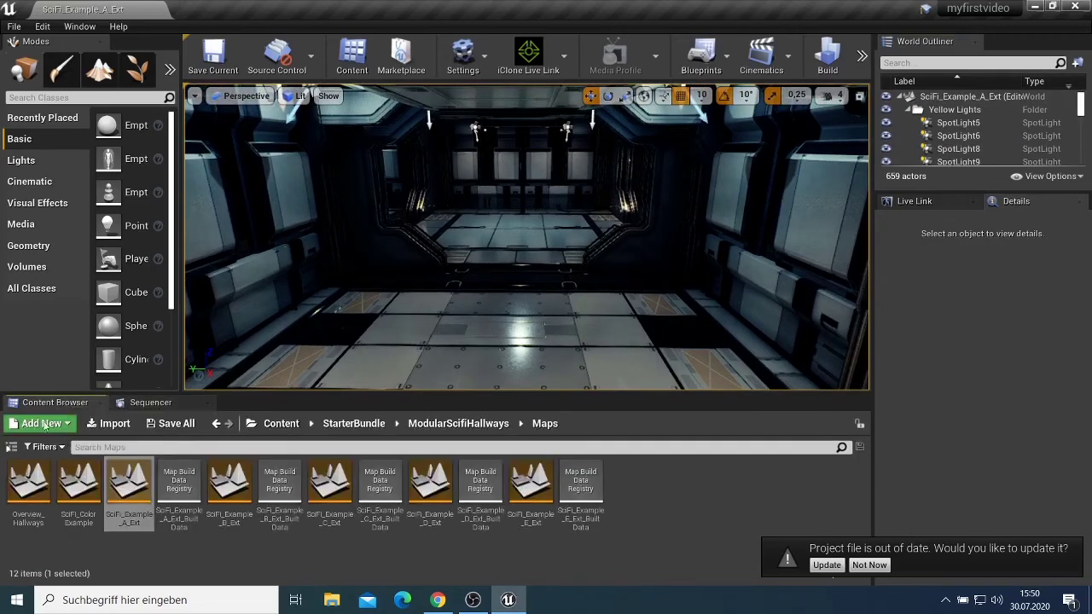
left_click(217, 424)
left_click(218, 424)
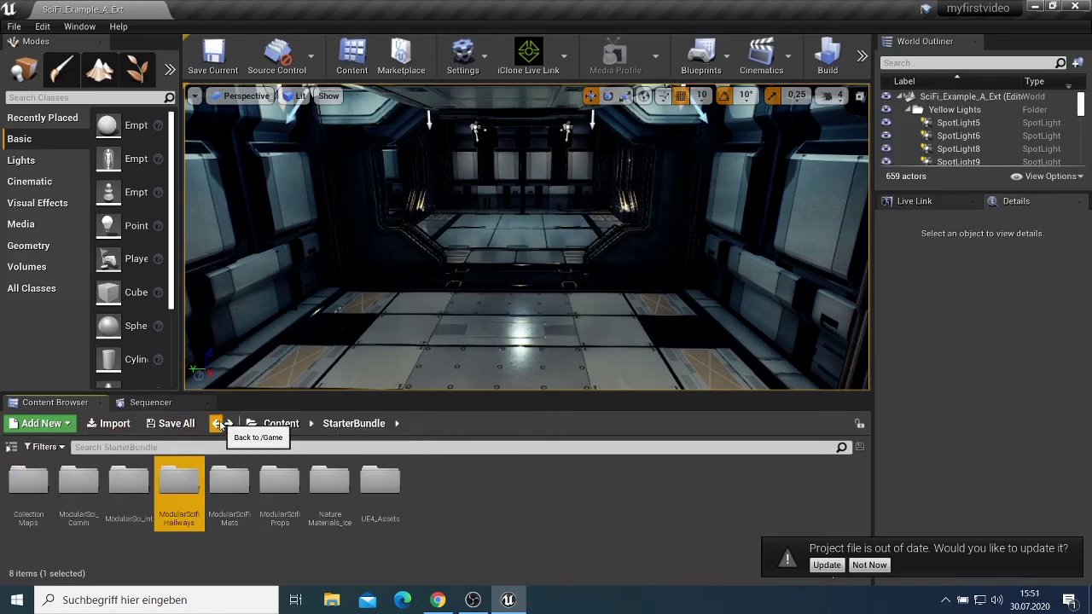
left_click(218, 424)
double_click(77, 510)
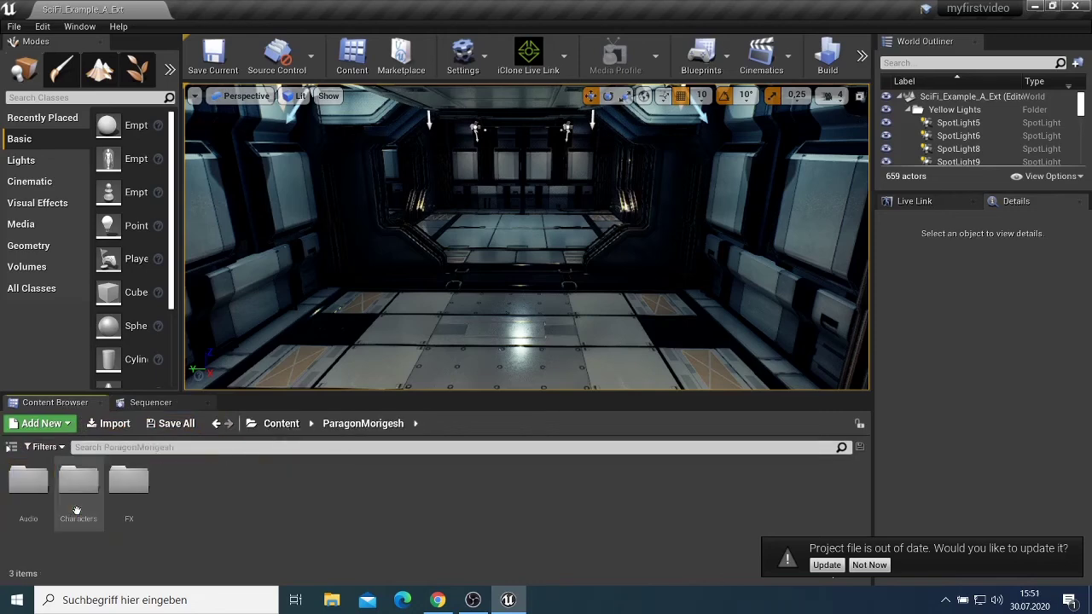
double_click(77, 510)
left_click(77, 510)
double_click(77, 510)
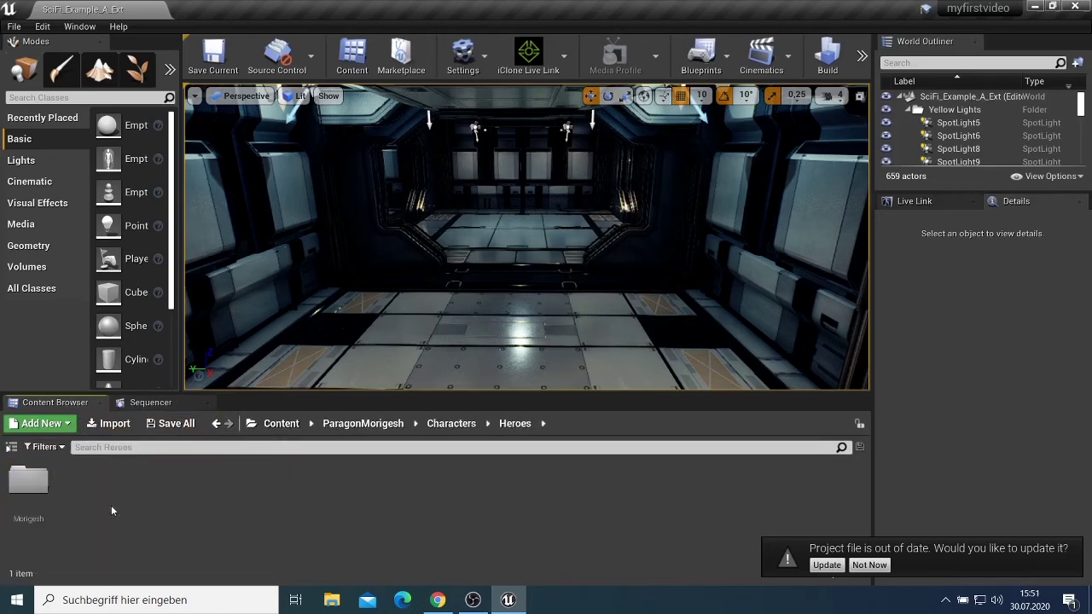
left_click(29, 483)
double_click(28, 483)
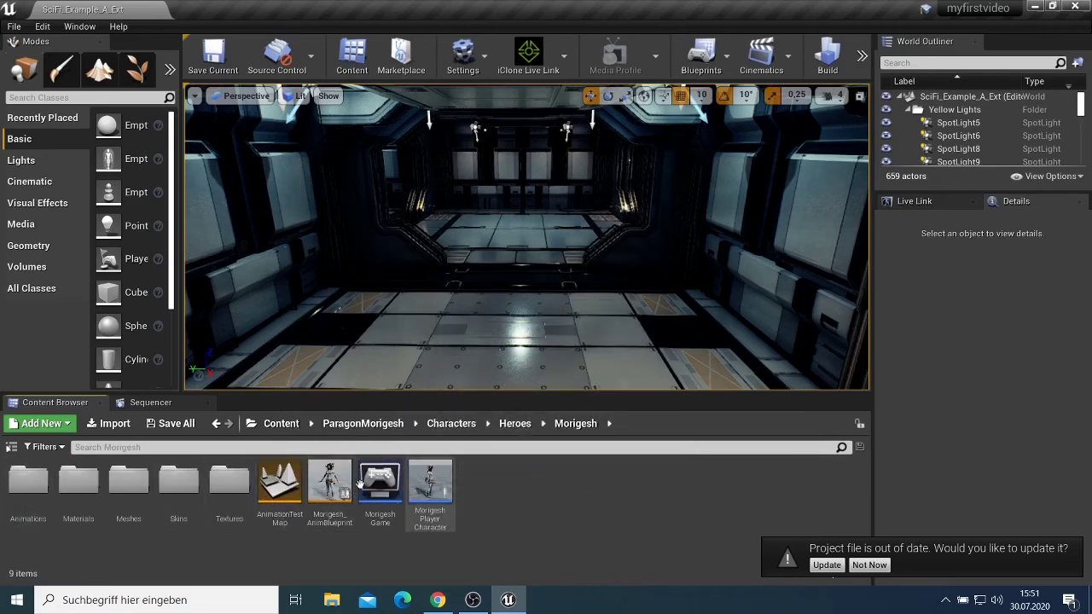
Drag Morigesh_AnimBlueprint onto the hallway floor in the viewport.
left_click(337, 488)
left_click_drag(461, 316, 461, 350)
left_click(154, 406)
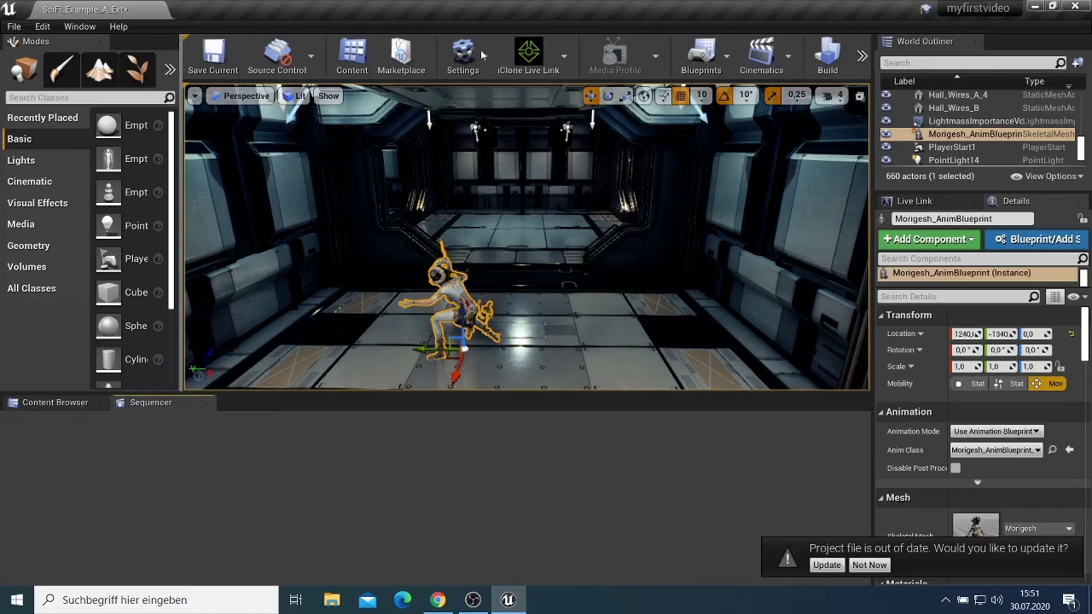
Peek into Morigesh's Animations folder, then go back to Content and open the cinematic folder.
left_click(60, 402)
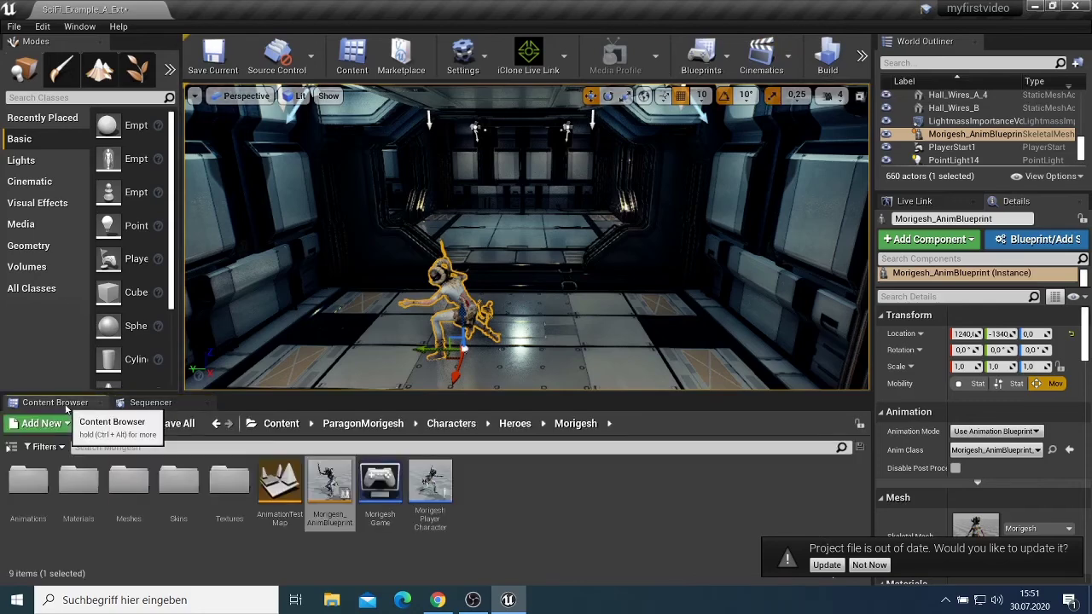
left_click(32, 501)
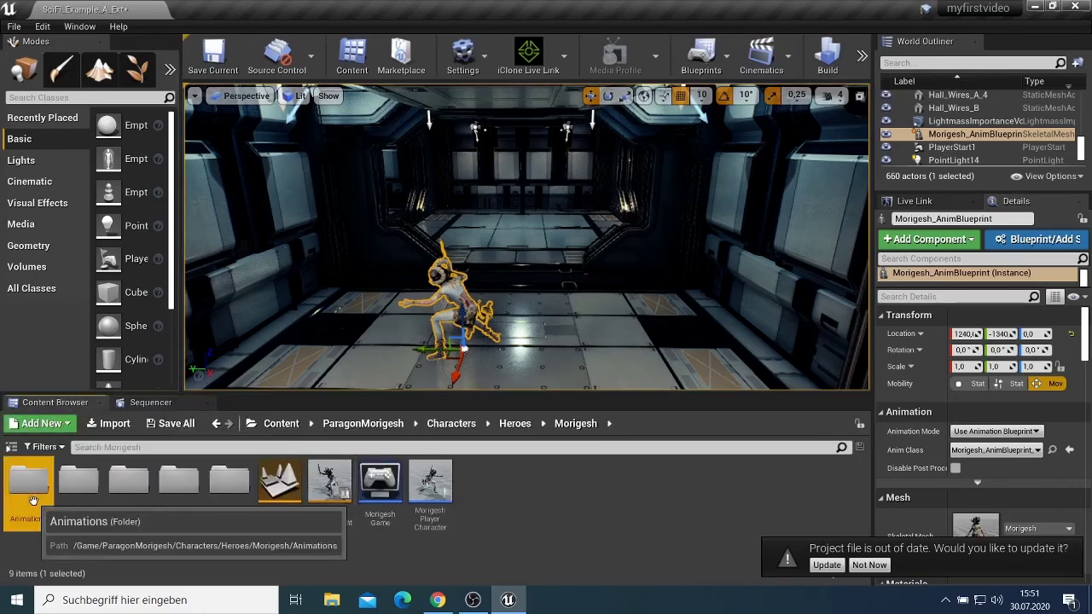
double_click(33, 501)
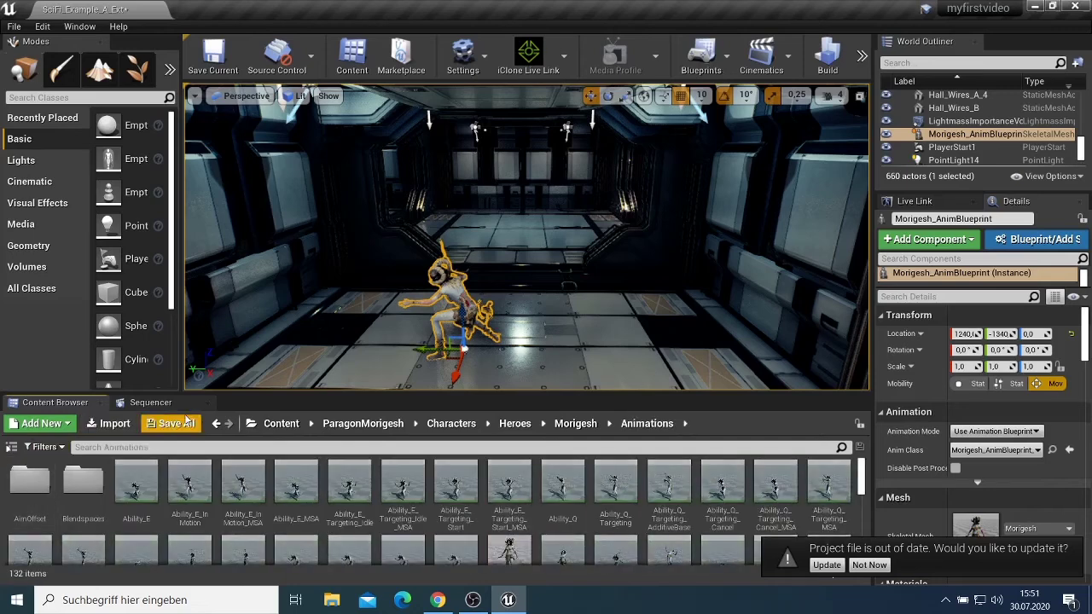
left_click(217, 427)
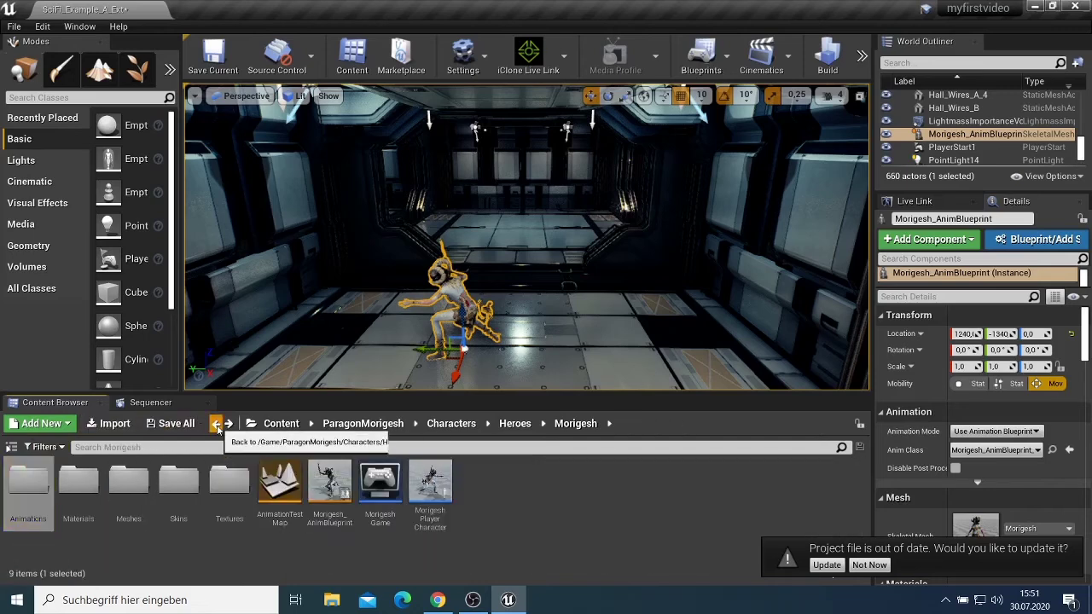
left_click(216, 427)
left_click(217, 423)
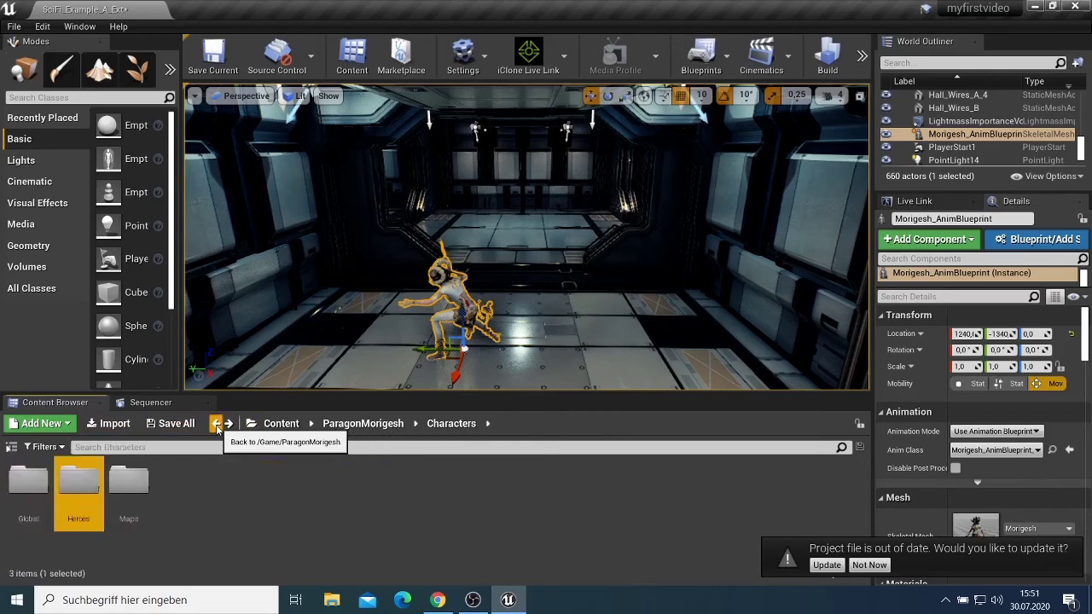
left_click(216, 424)
left_click(216, 424)
left_click(217, 424)
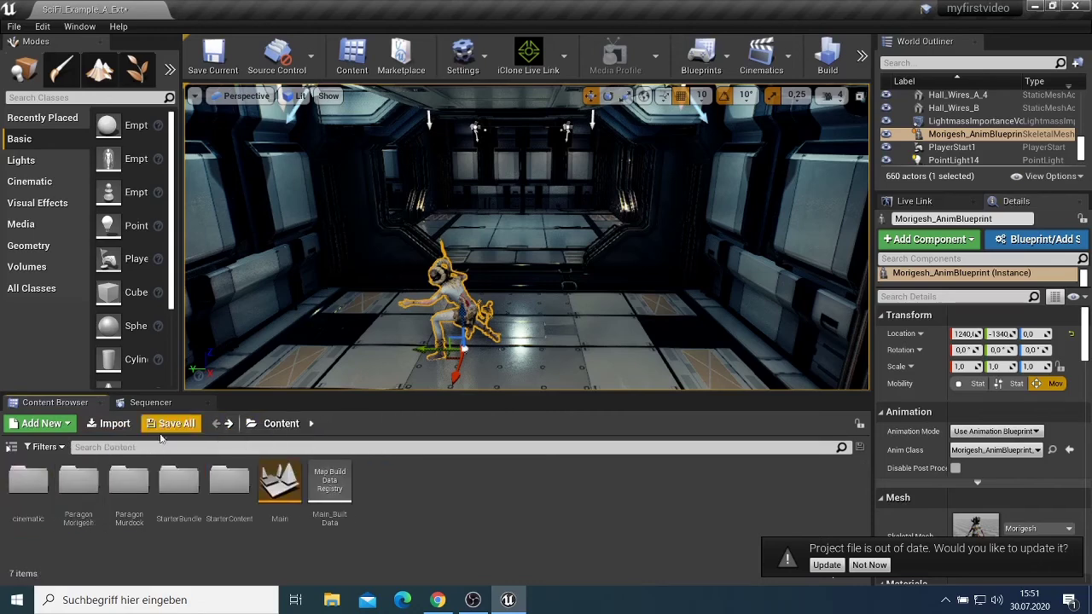
double_click(28, 485)
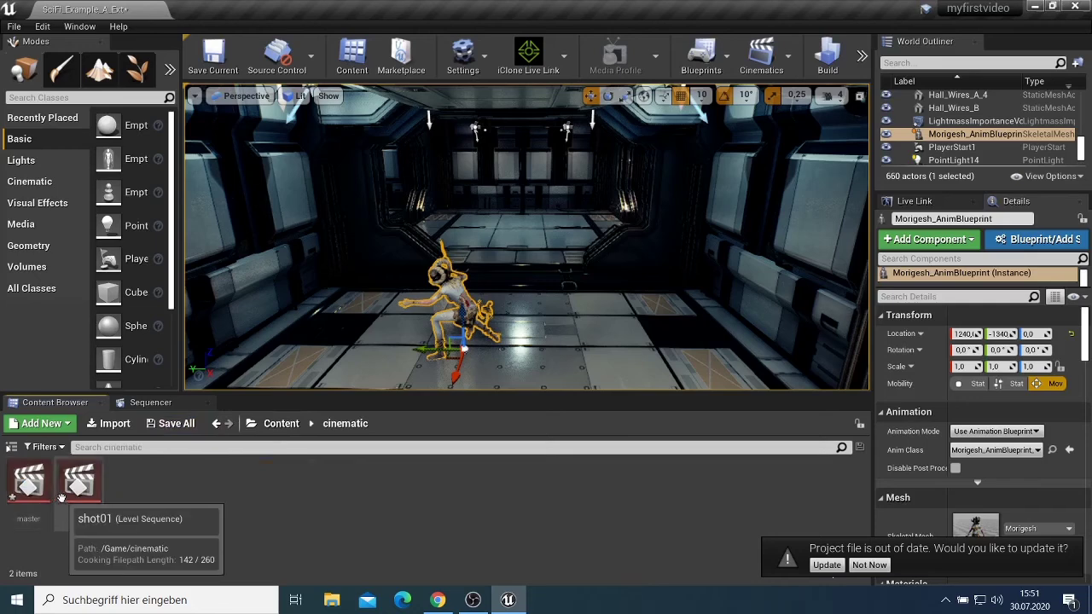
Open and close a second Content Browser window, then close the Sequencer panel.
left_click(148, 404)
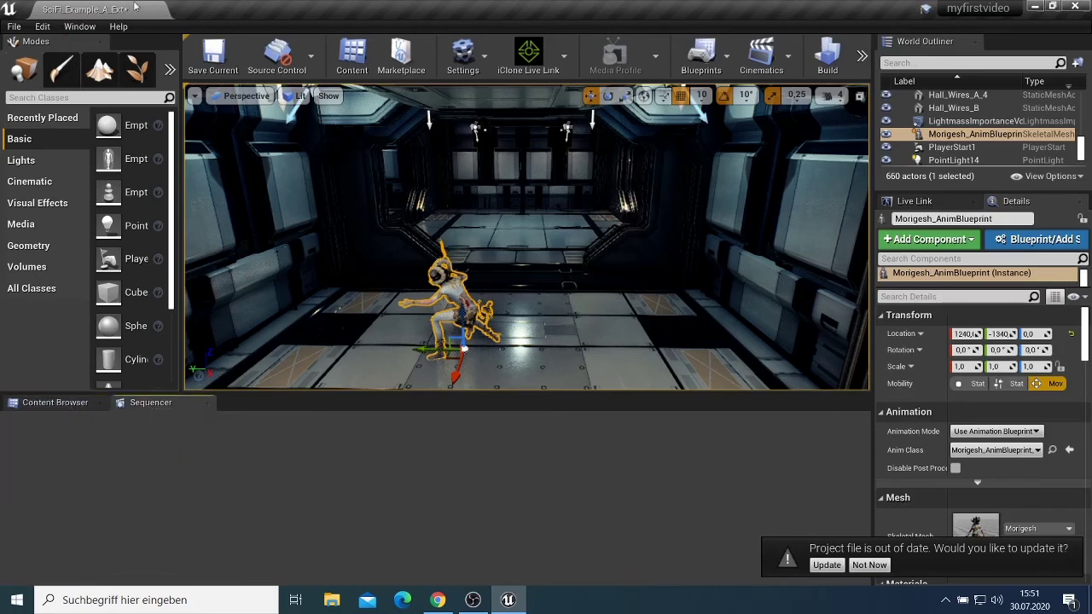
left_click(80, 28)
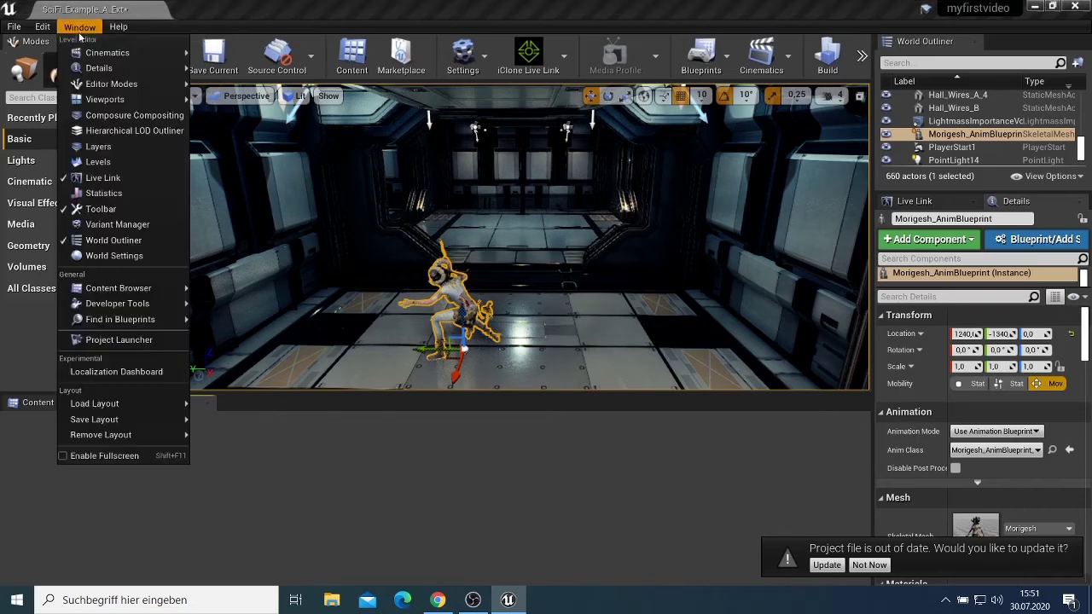
mouse_move(141, 289)
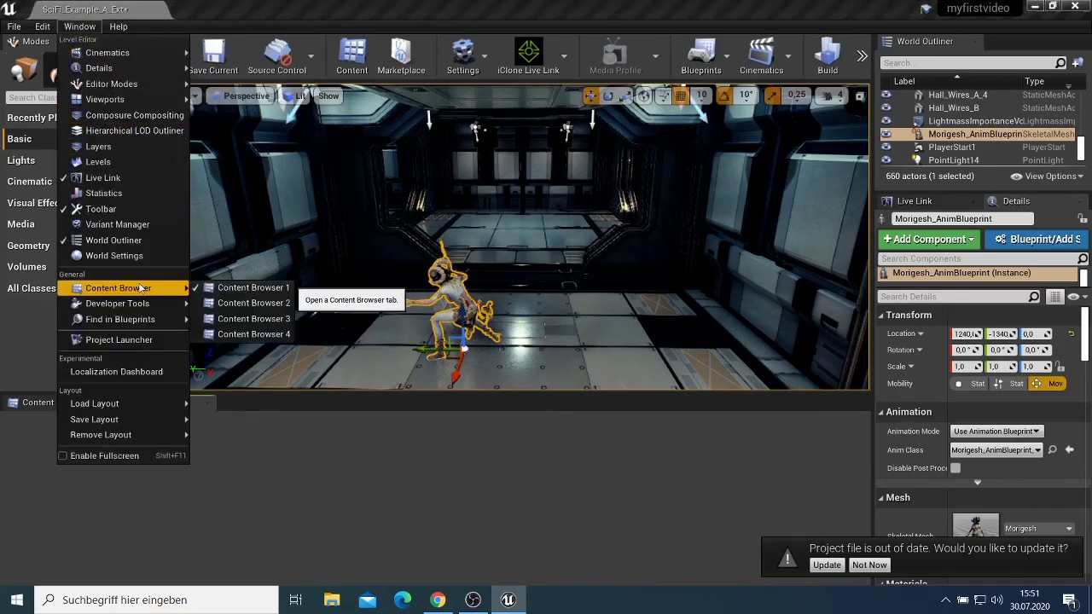
left_click(253, 303)
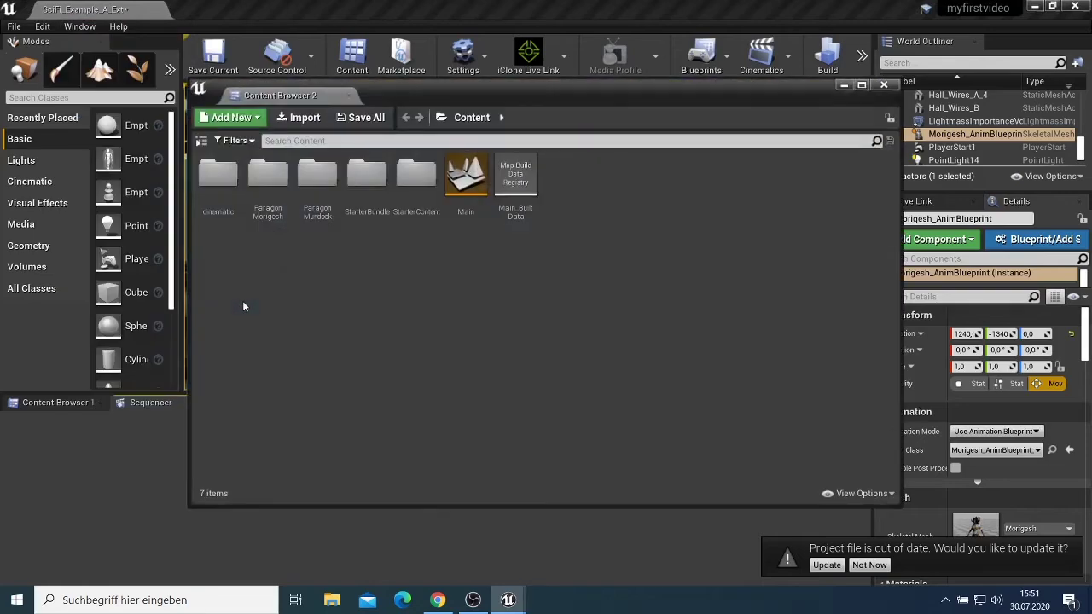
left_click(883, 87)
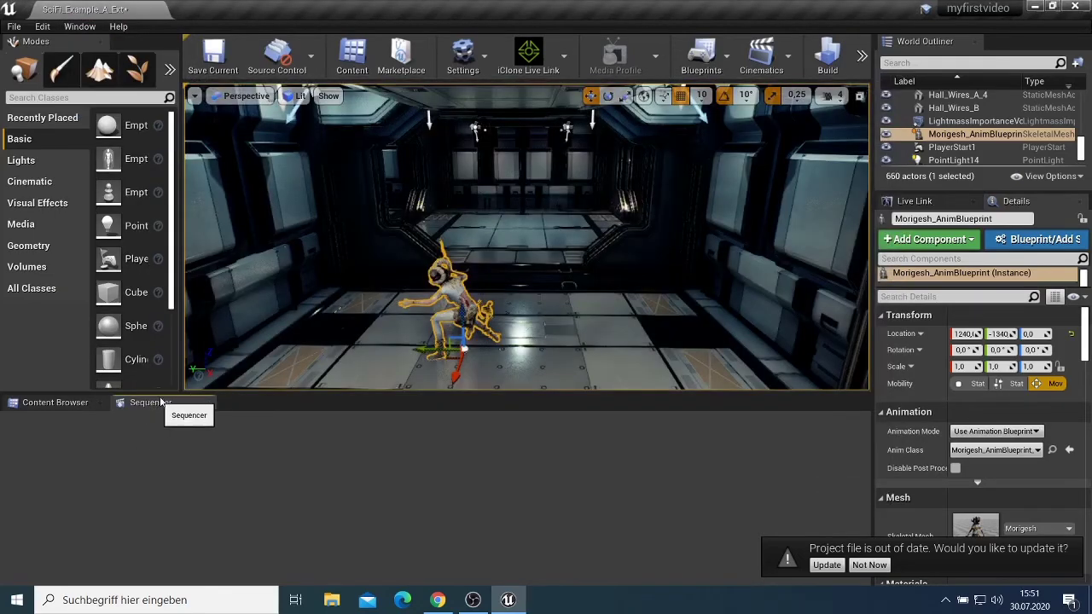
left_click(208, 403)
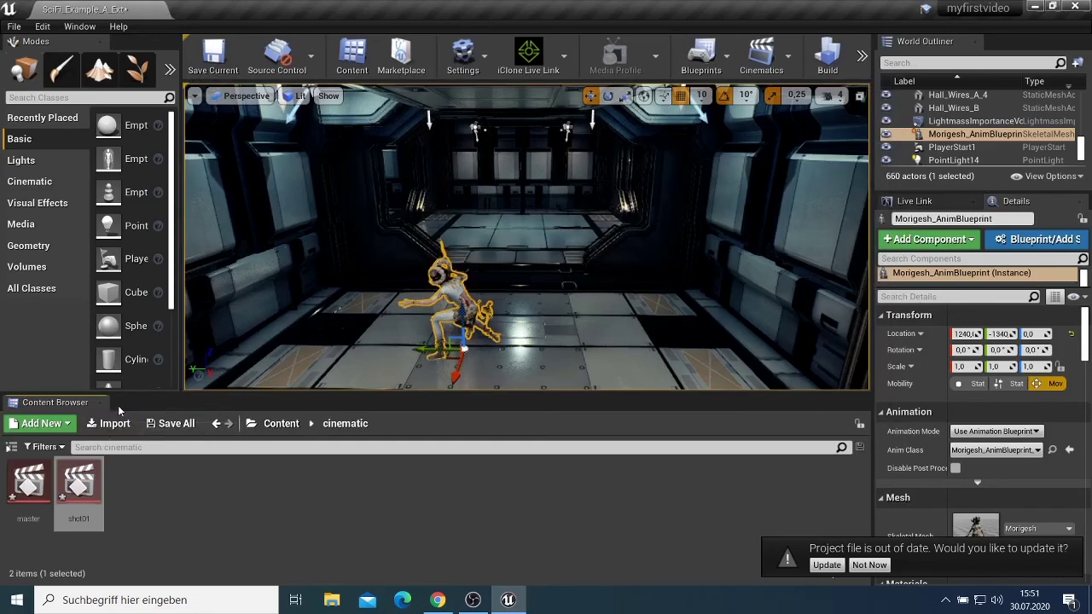
Add a new level sequence saved over cinematic/master, confirming the replacement.
left_click(787, 56)
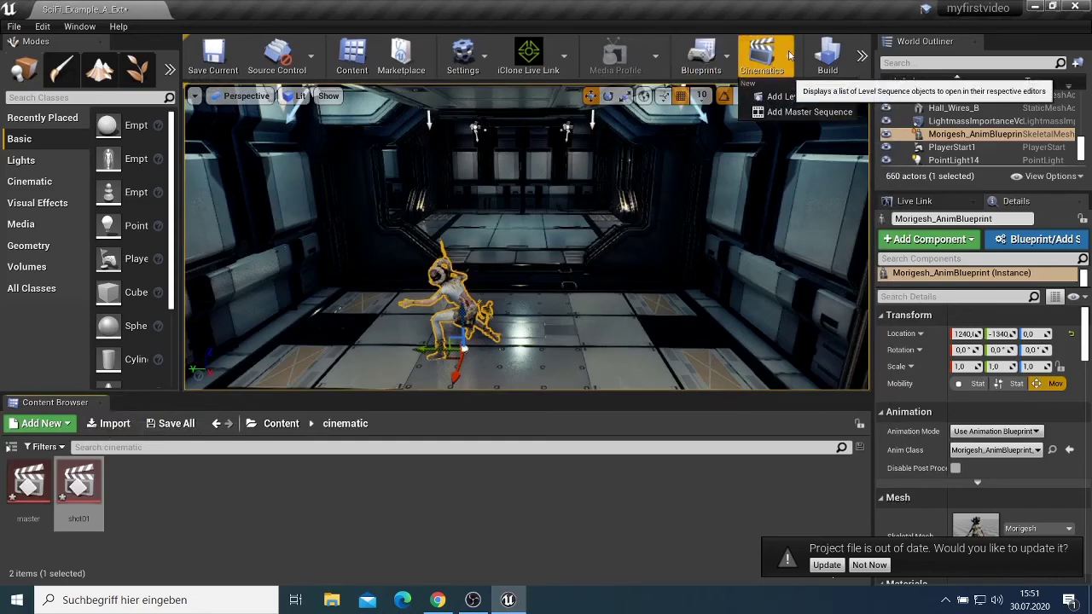
left_click(792, 100)
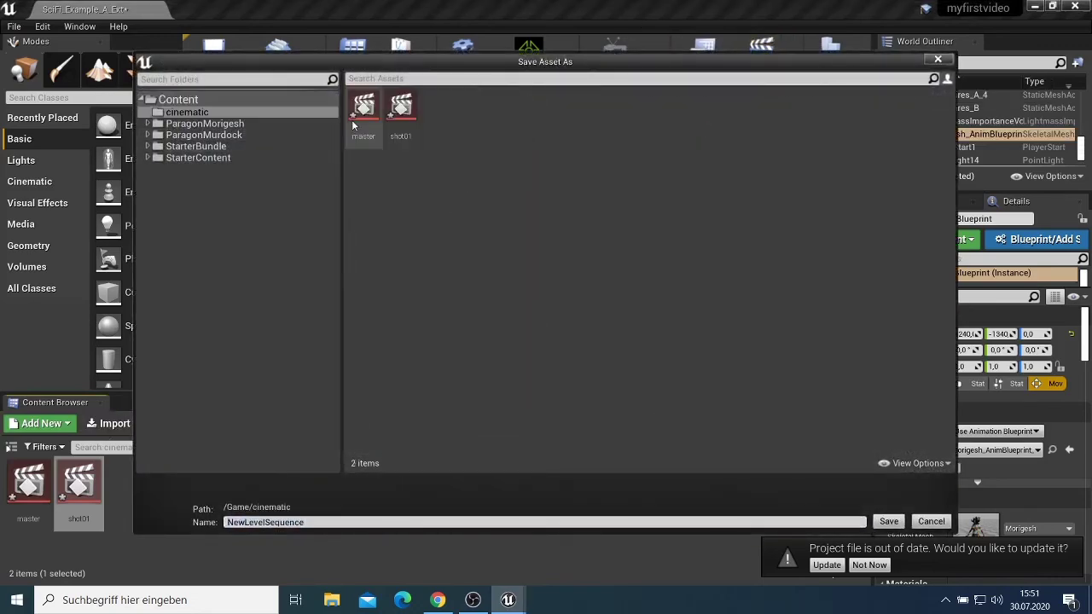
left_click(364, 115)
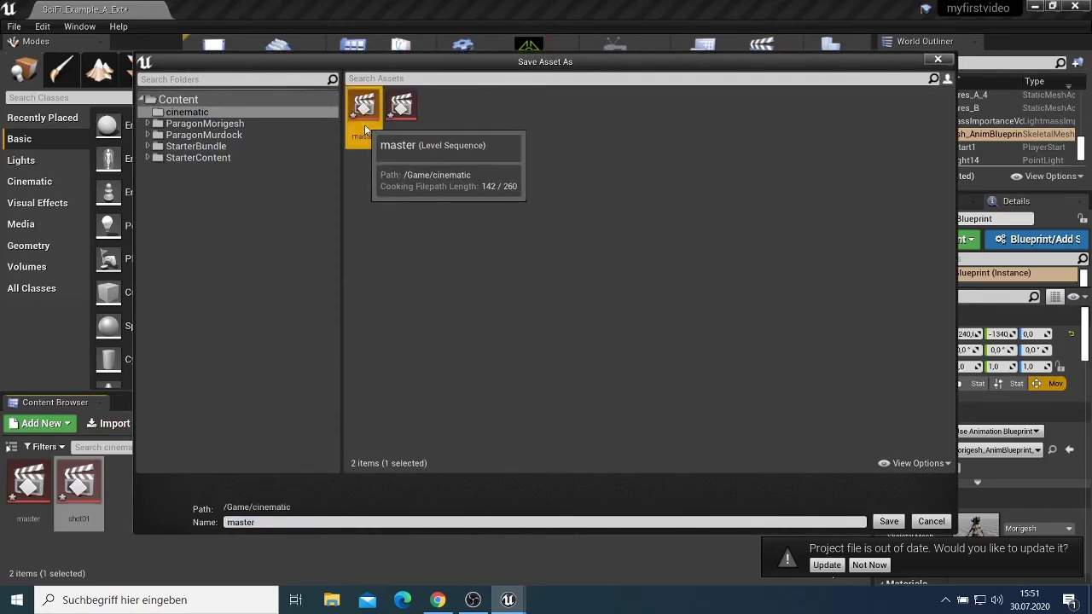
left_click(896, 523)
left_click(633, 354)
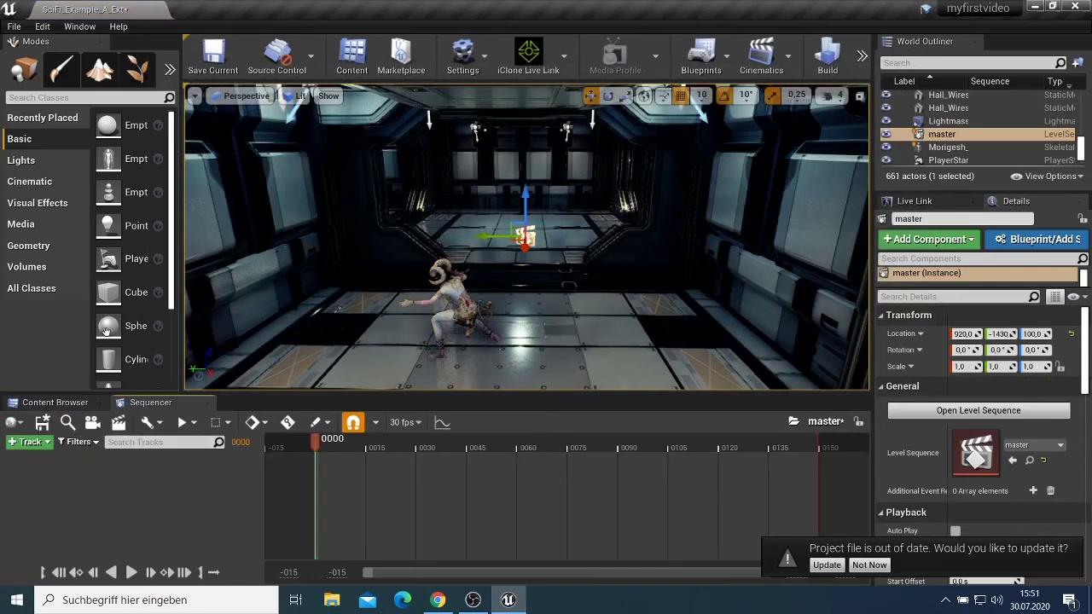
Select the Morigesh character and add Morigesh_AnimBlueprint as a track in master.
left_click(40, 443)
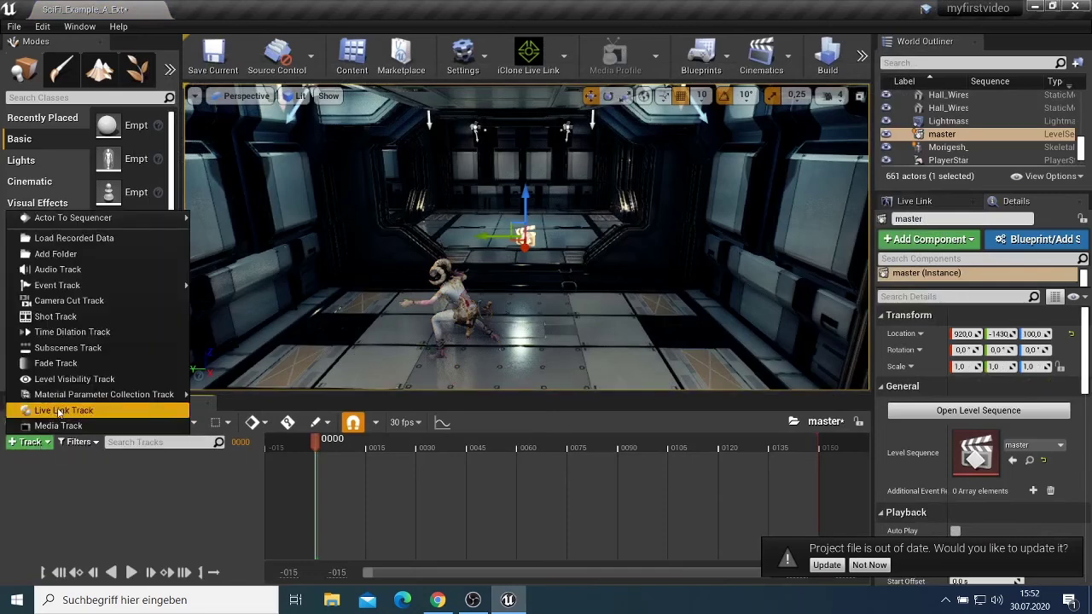
mouse_move(102, 394)
left_click(459, 304)
left_click(459, 304)
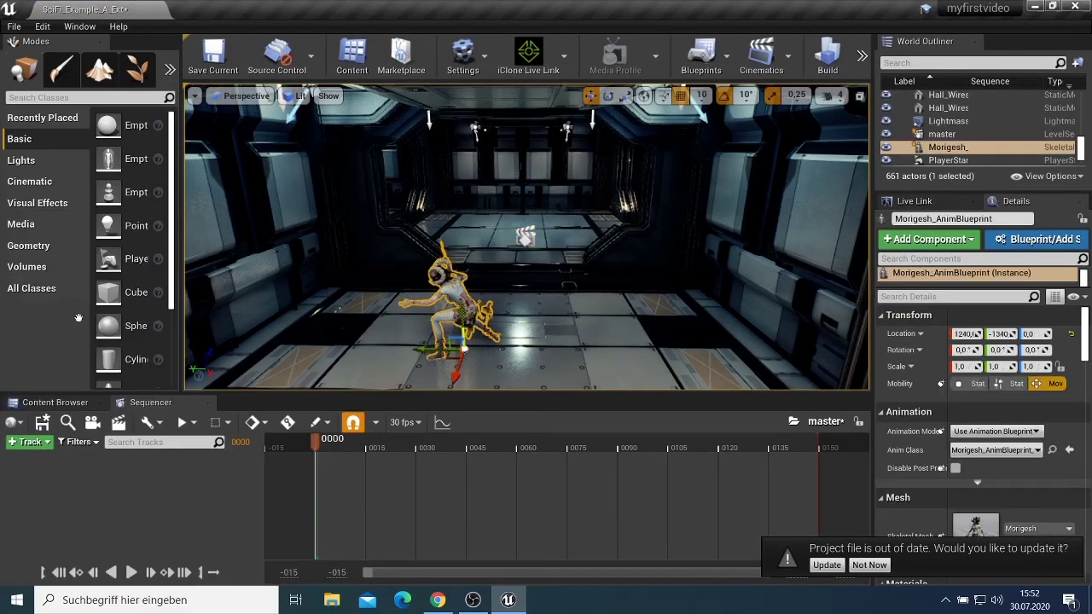
left_click(28, 443)
mouse_move(85, 218)
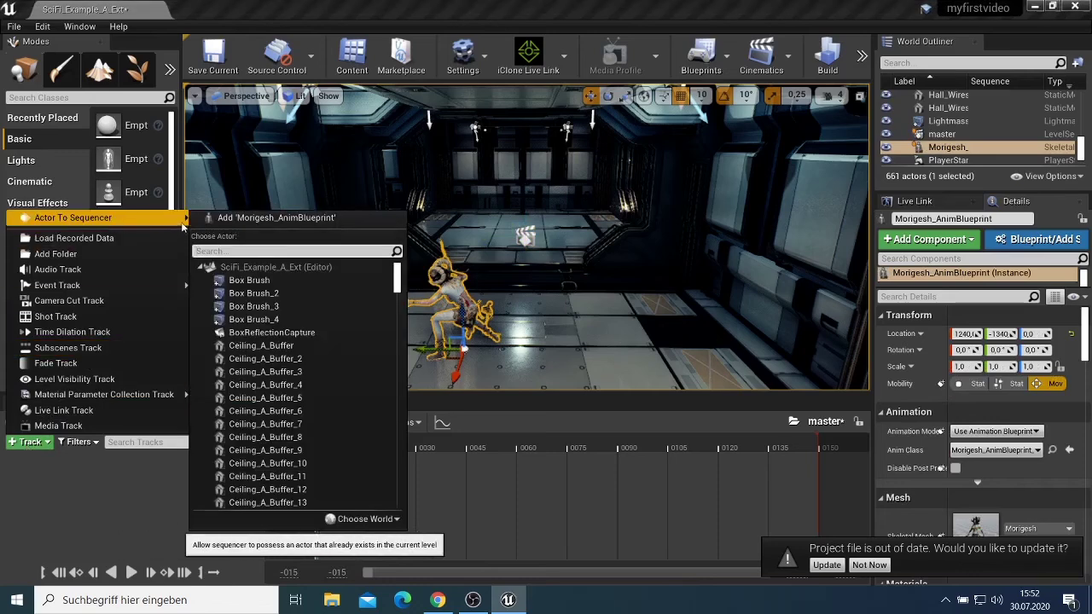
left_click(256, 218)
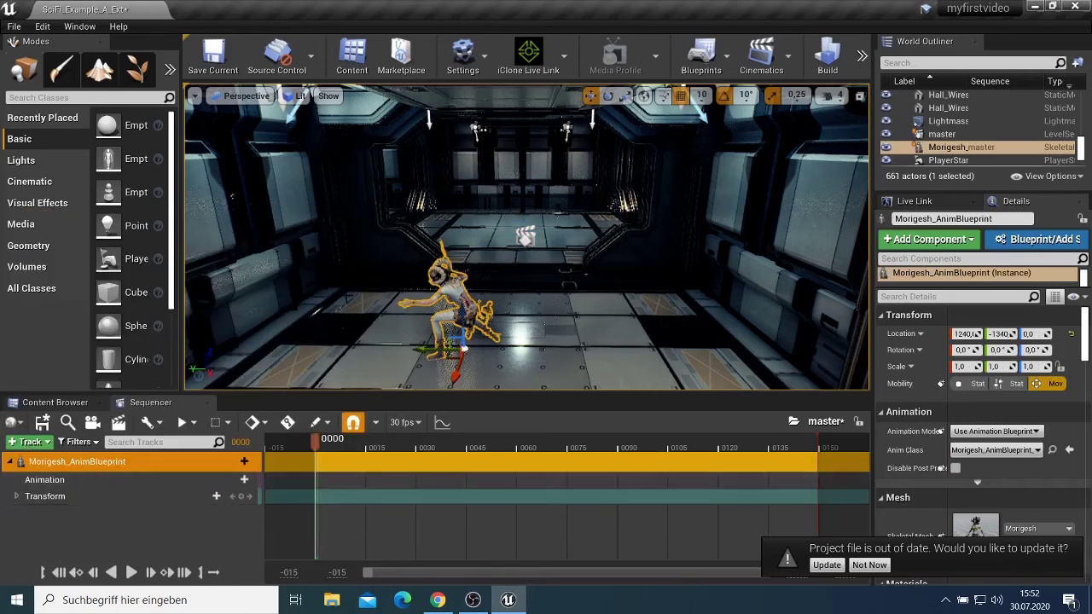
Rotate Morigesh with the yaw gizmo until Rotation Z reads -100.
key("e")
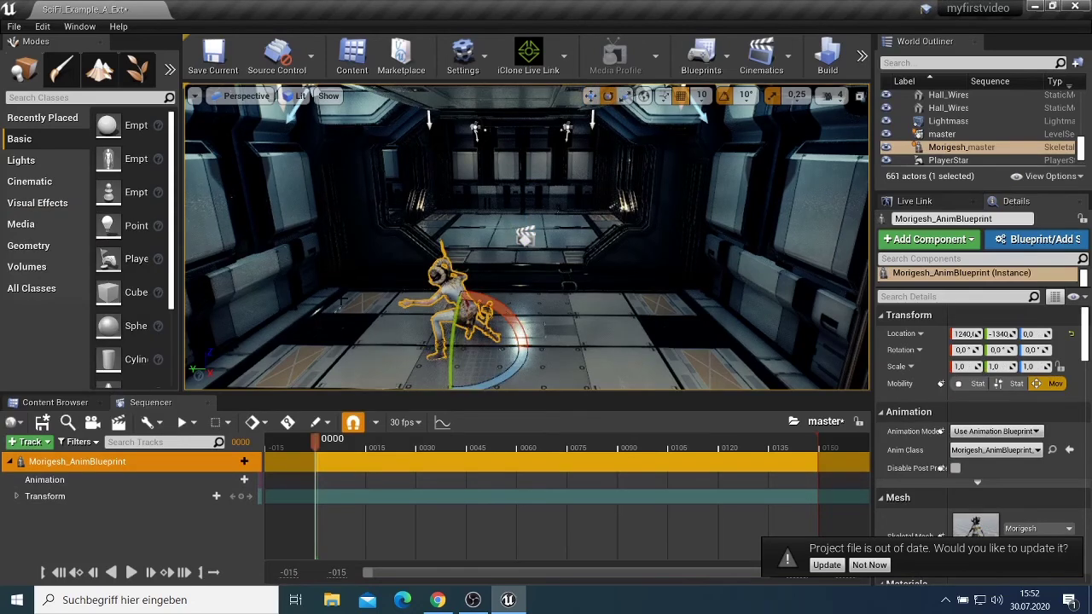
key("w")
key("e")
key("w")
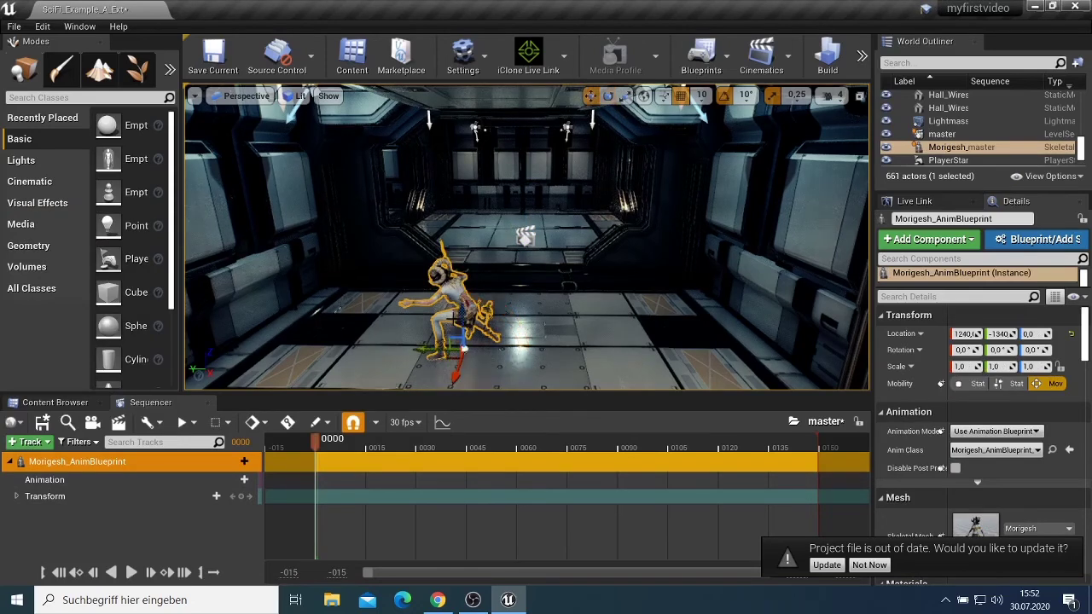
key("e")
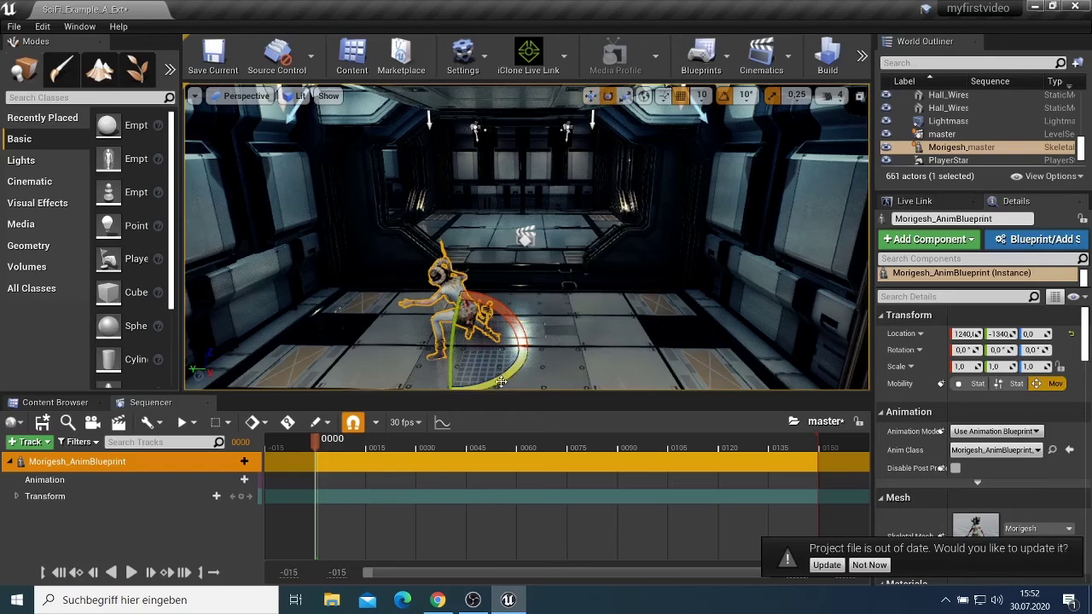
left_click_drag(500, 383, 495, 384)
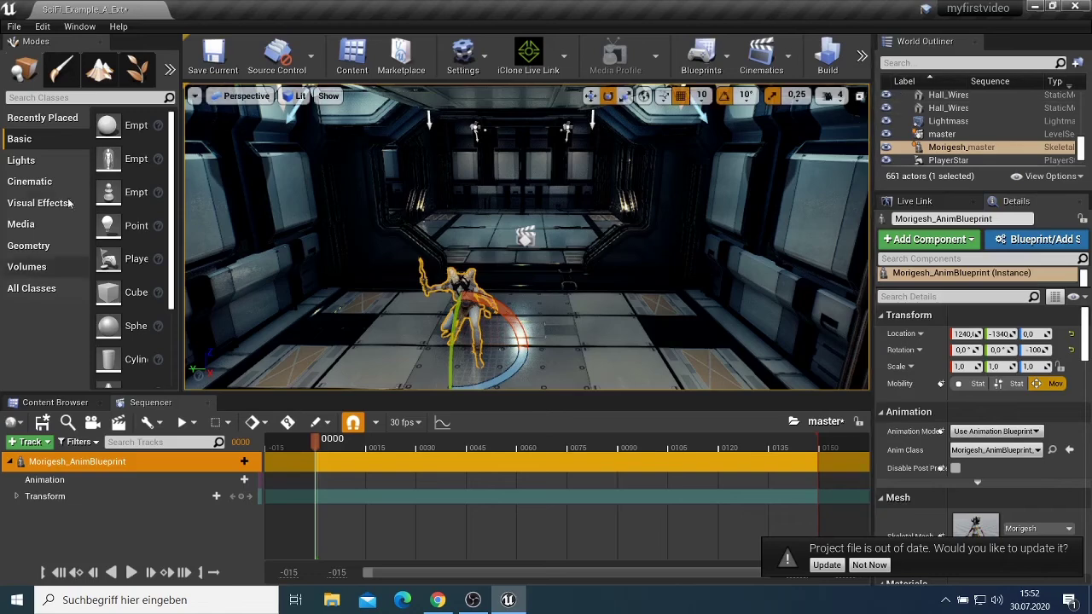
scroll(946, 111, "up", 3)
scroll(946, 111, "down", 4)
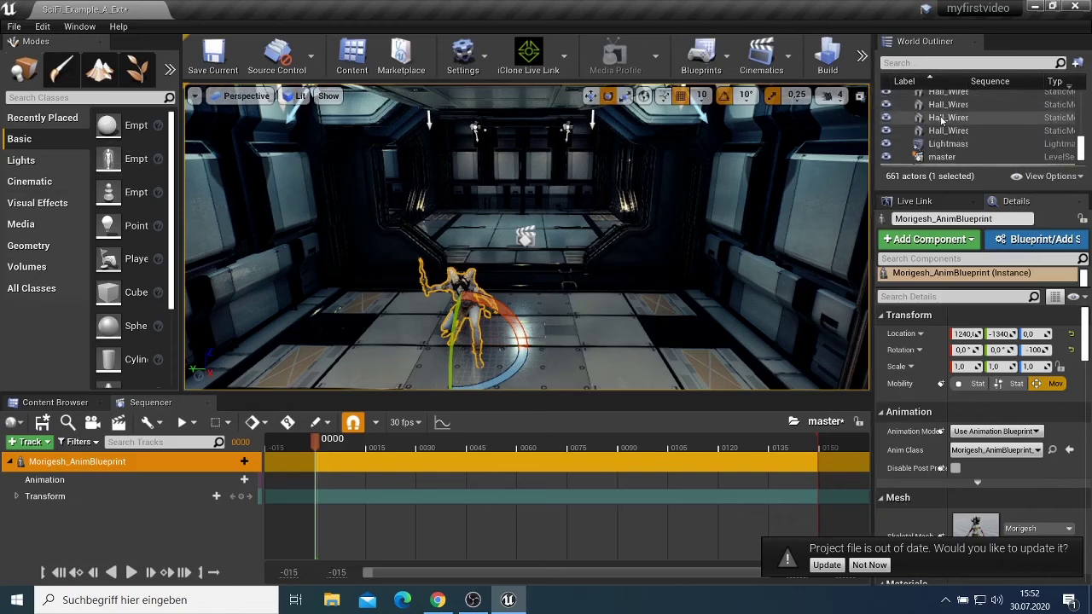
Clear the World Outliner search filter and focus the Modes panel's Search Classes box.
type("c")
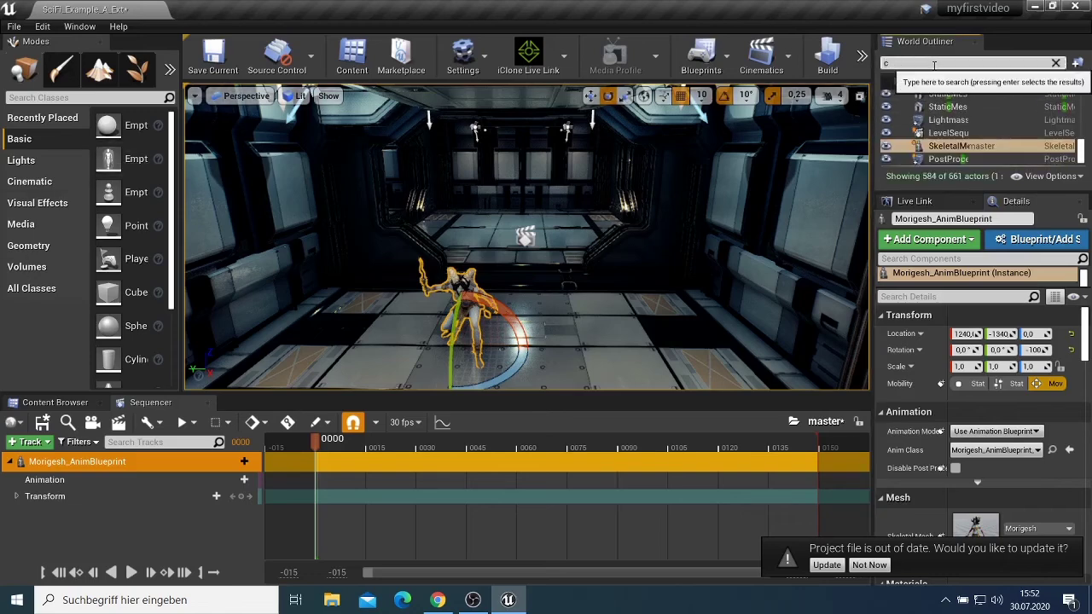
type("a")
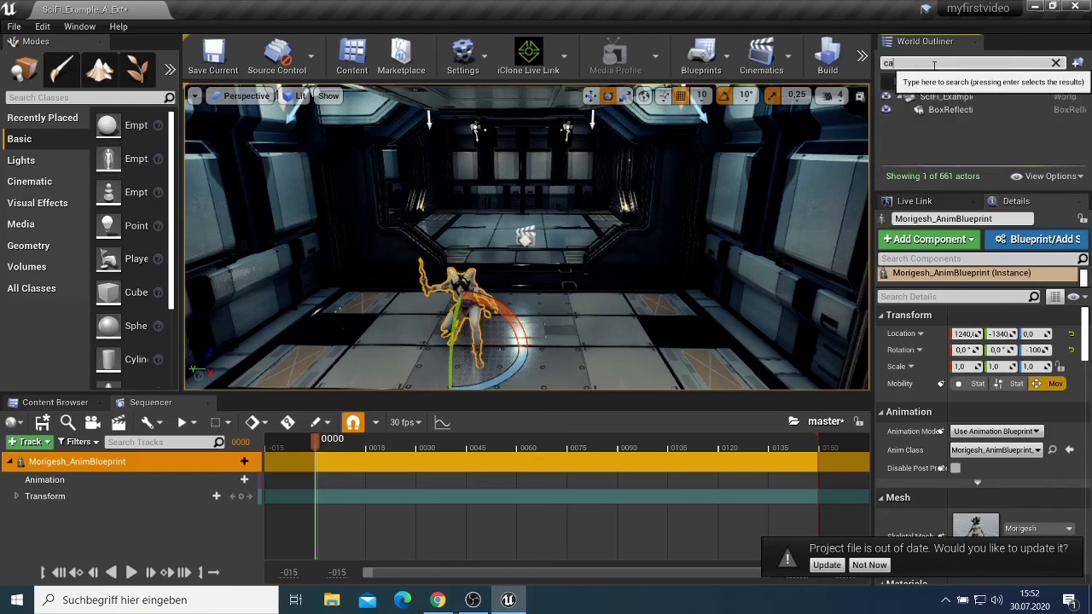
key("BackSpace")
key("BackSpace")
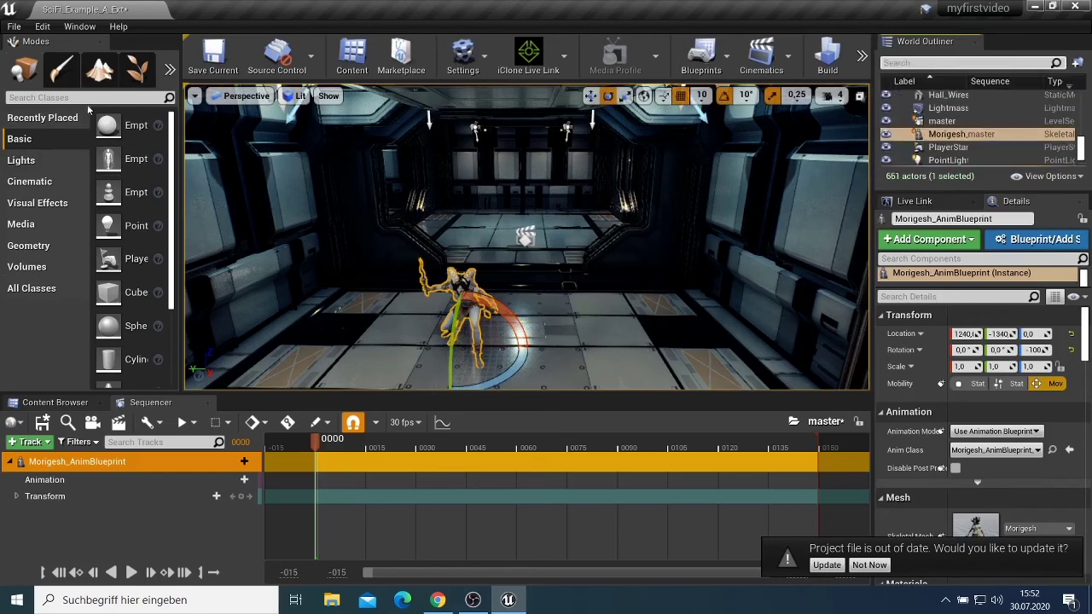
left_click(92, 98)
Place a Cine Camera Actor in the hallway near Morigesh and pilot CineCameraActor1.
type("camer")
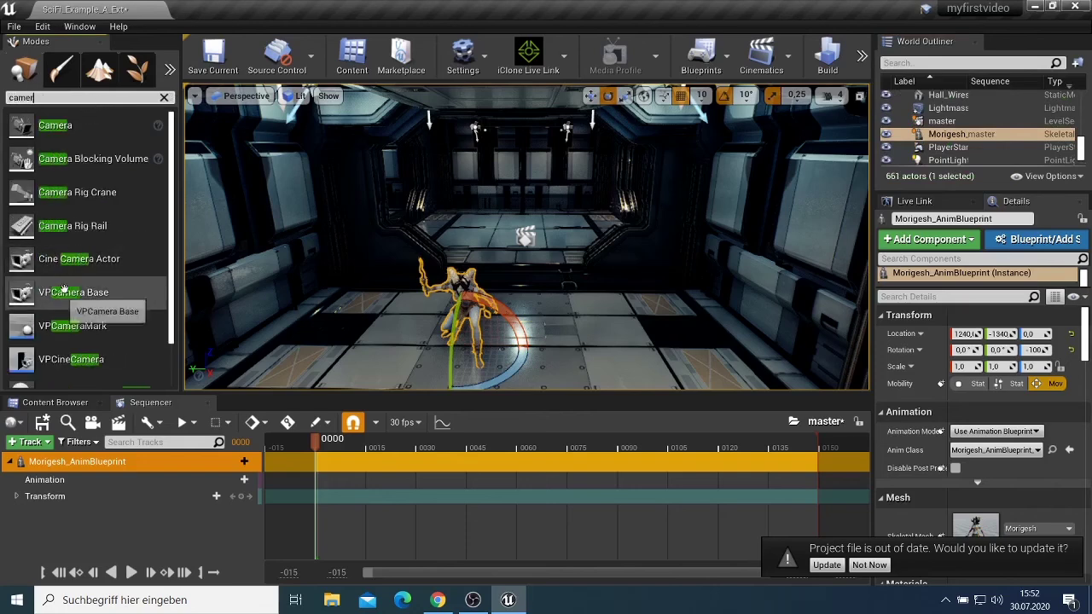
left_click_drag(75, 260, 585, 308)
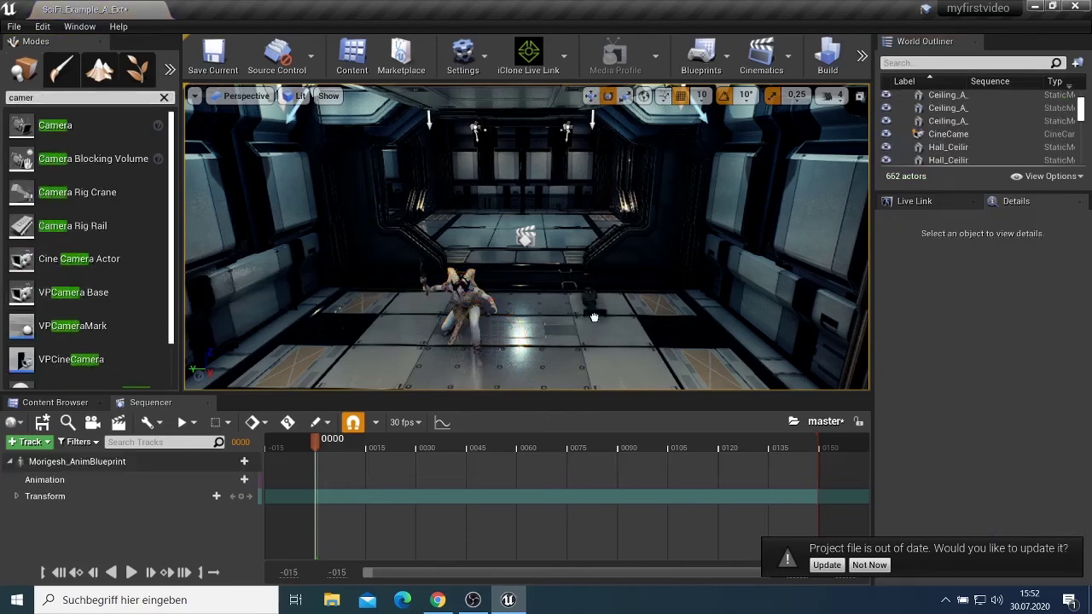
right_click(942, 135)
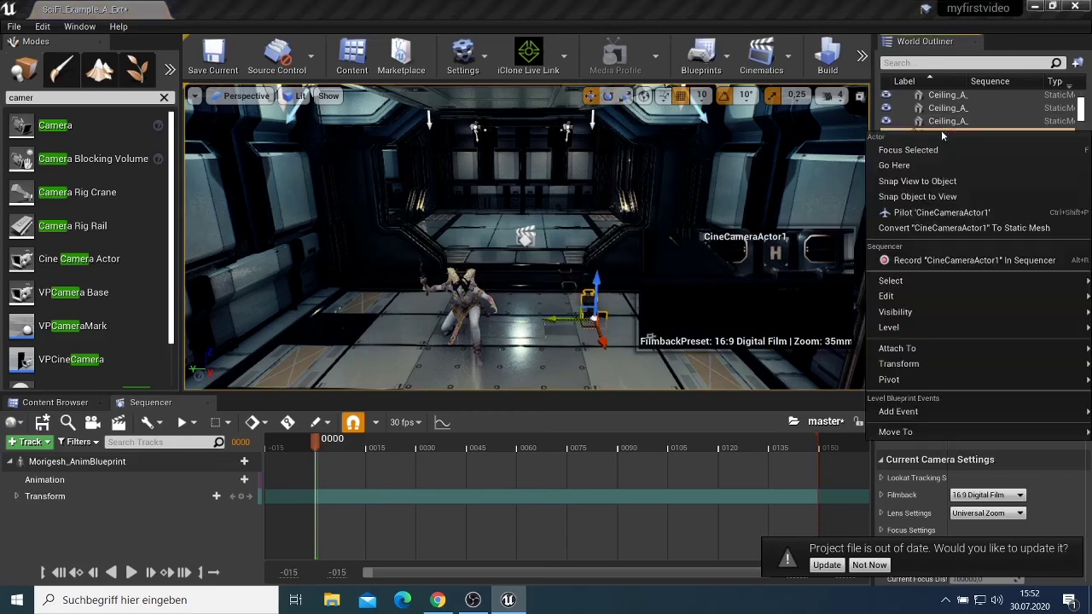
left_click(941, 212)
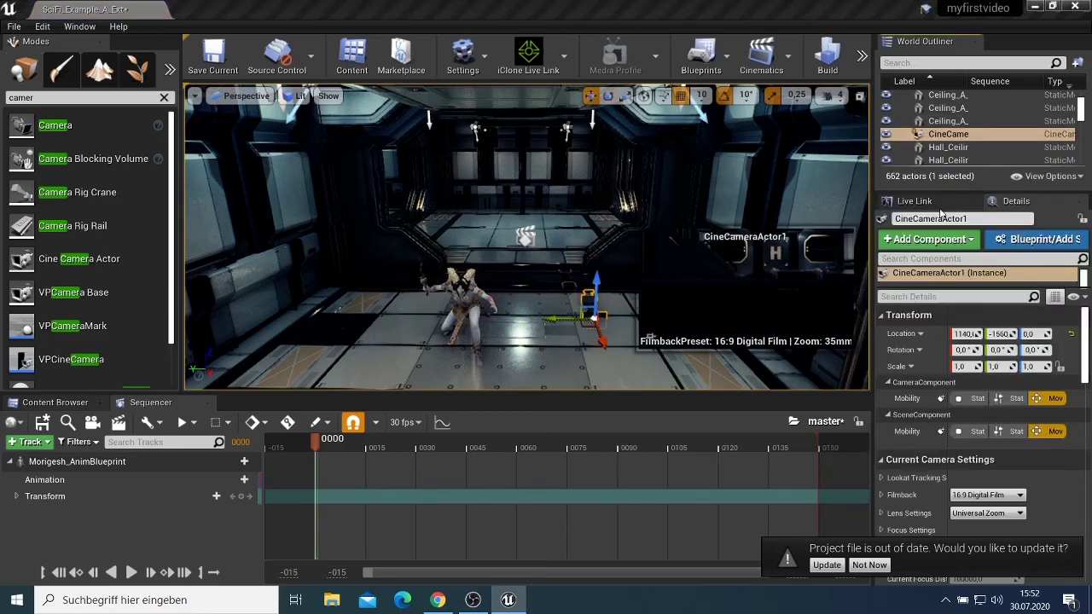
Fly the piloted camera up and forward into the corridor.
scroll(729, 196, "up", 10)
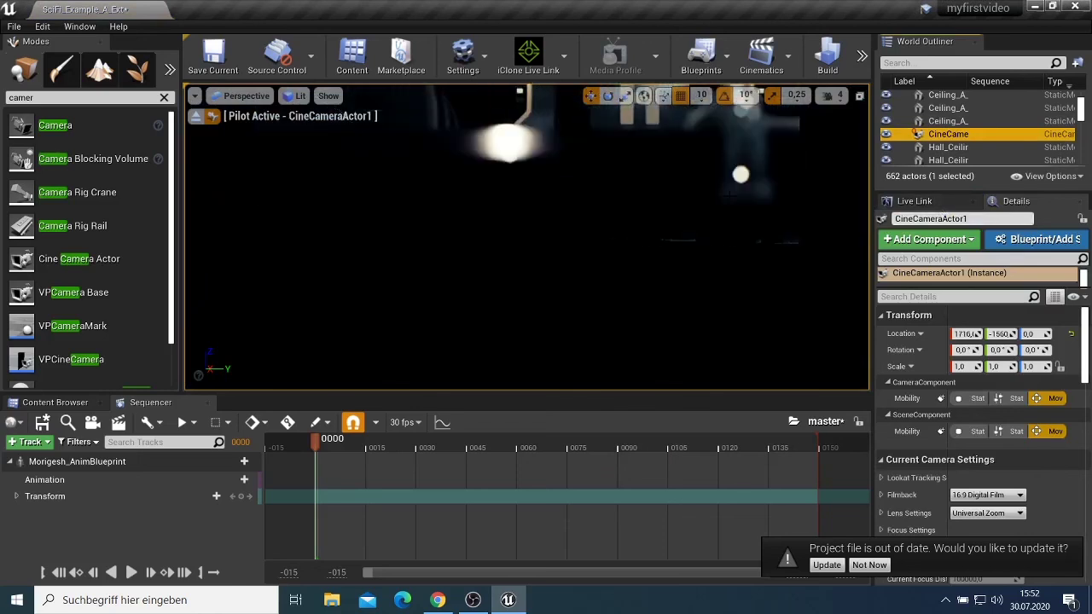
left_click(729, 196)
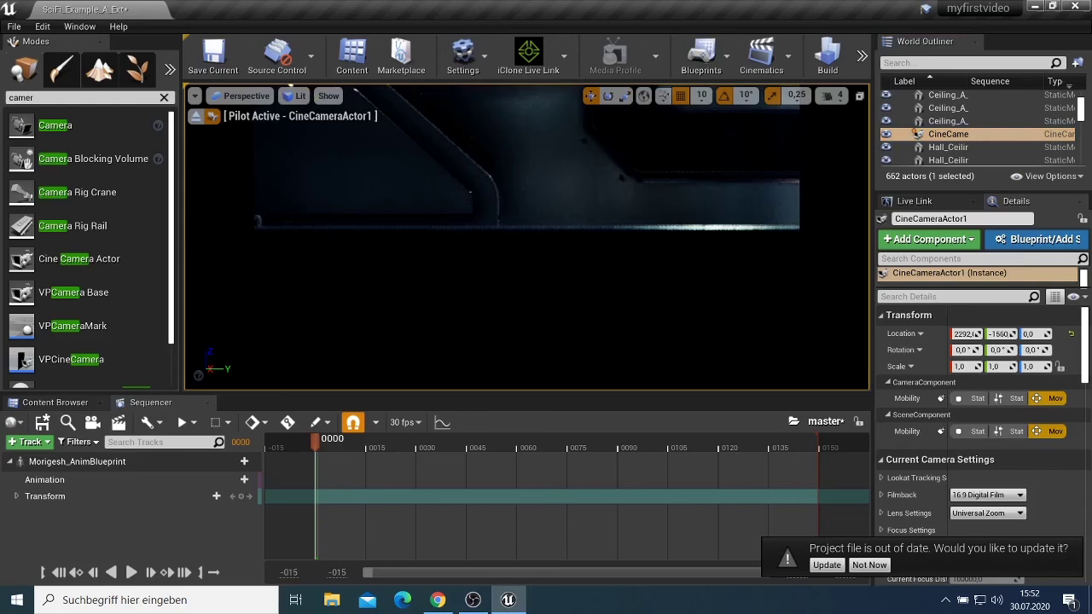
left_click_drag(1036, 334, 1061, 333)
key("Up")
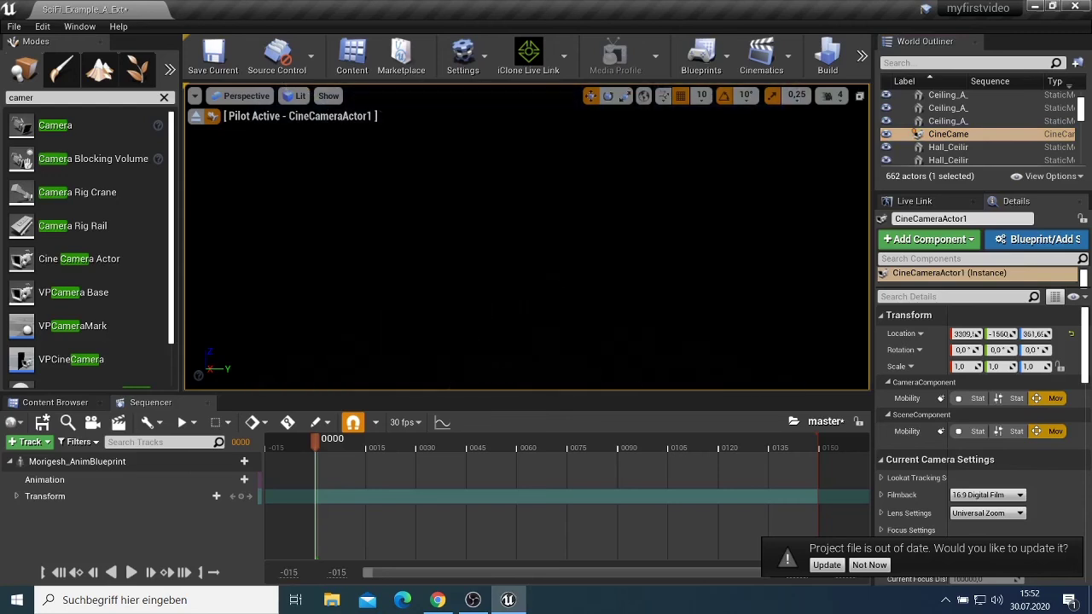
left_click_drag(729, 201, 729, 201)
key("Down")
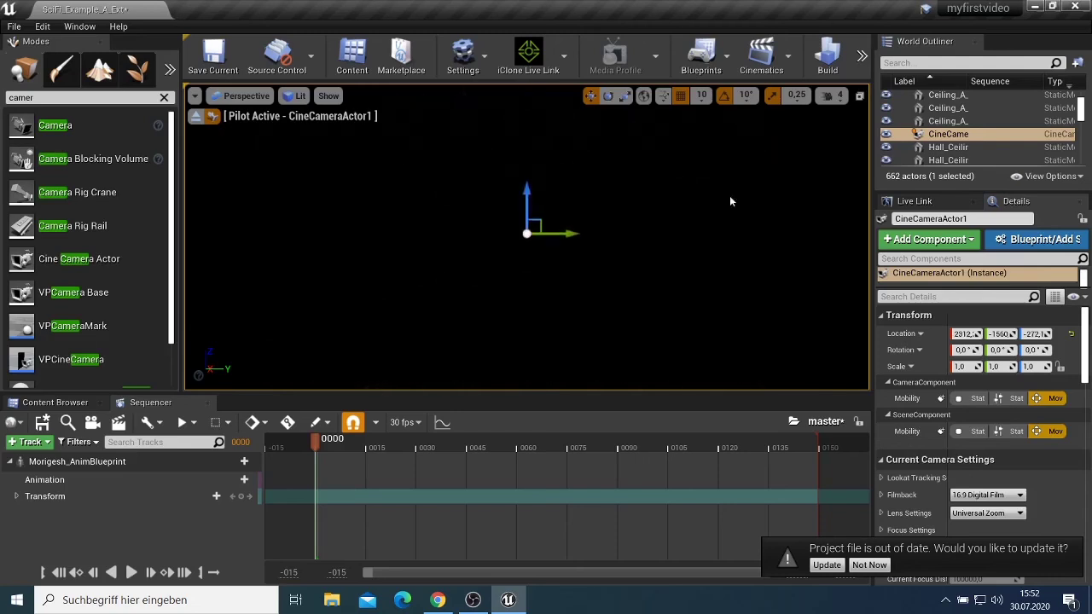
key("Up")
key("Page_Up")
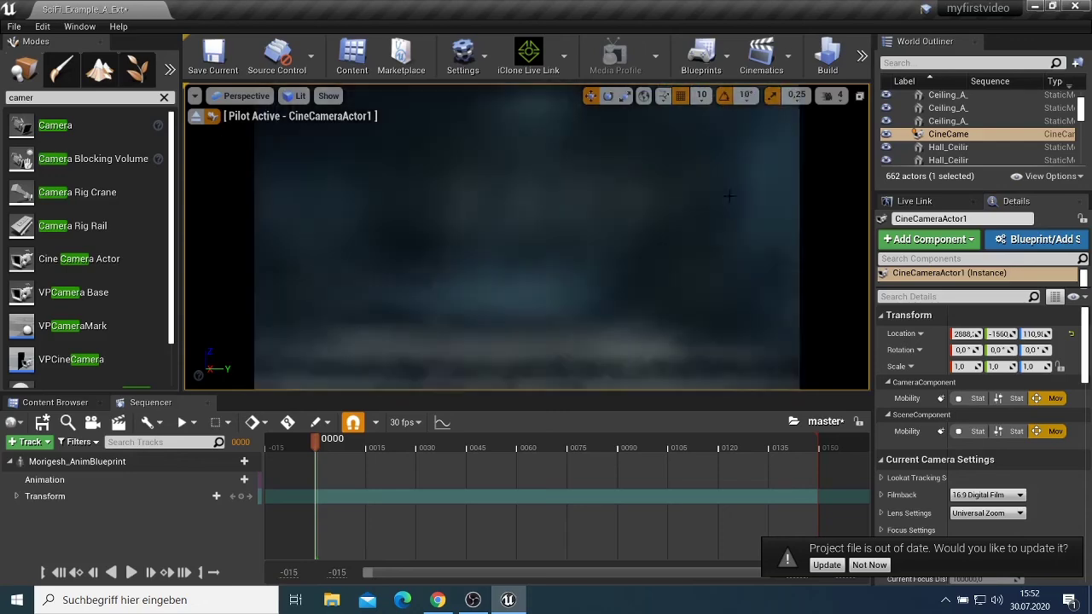
Turn the camera to face Morigesh head-on, move closer, and select her.
key("Left")
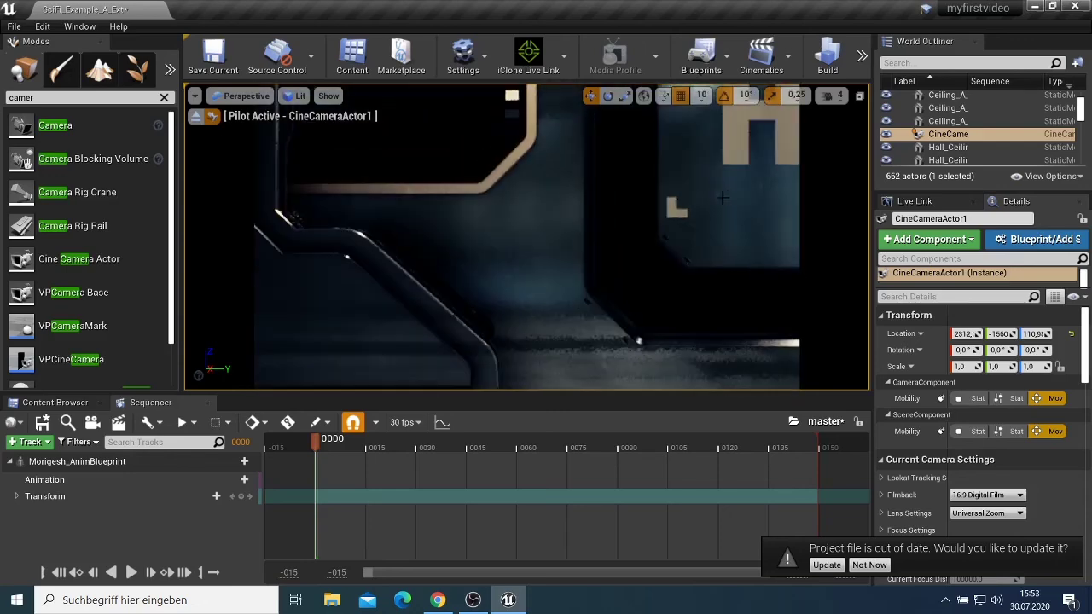
key("Left")
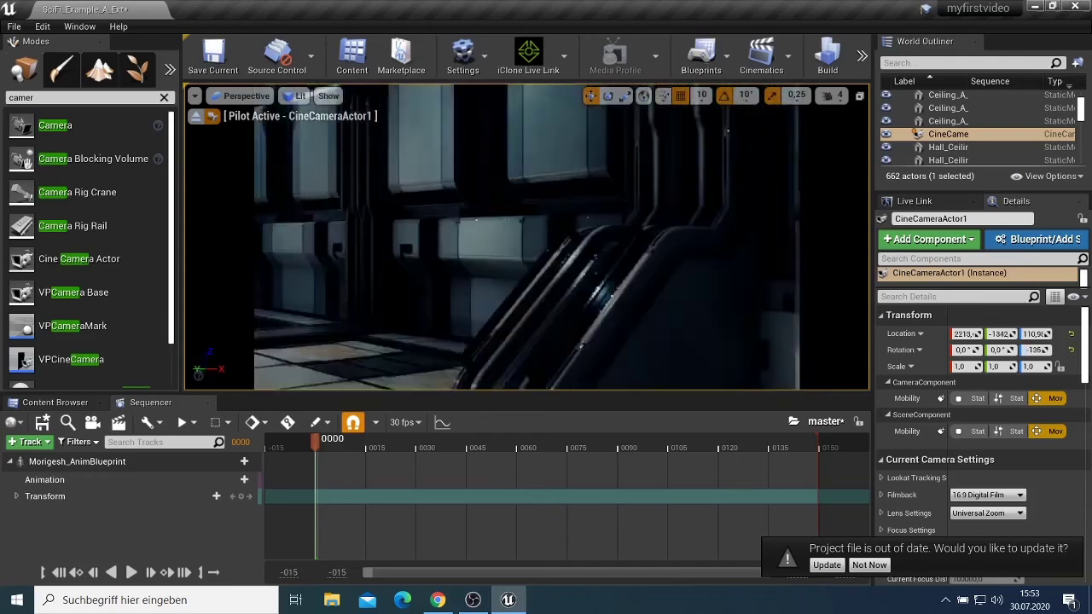
key("Down")
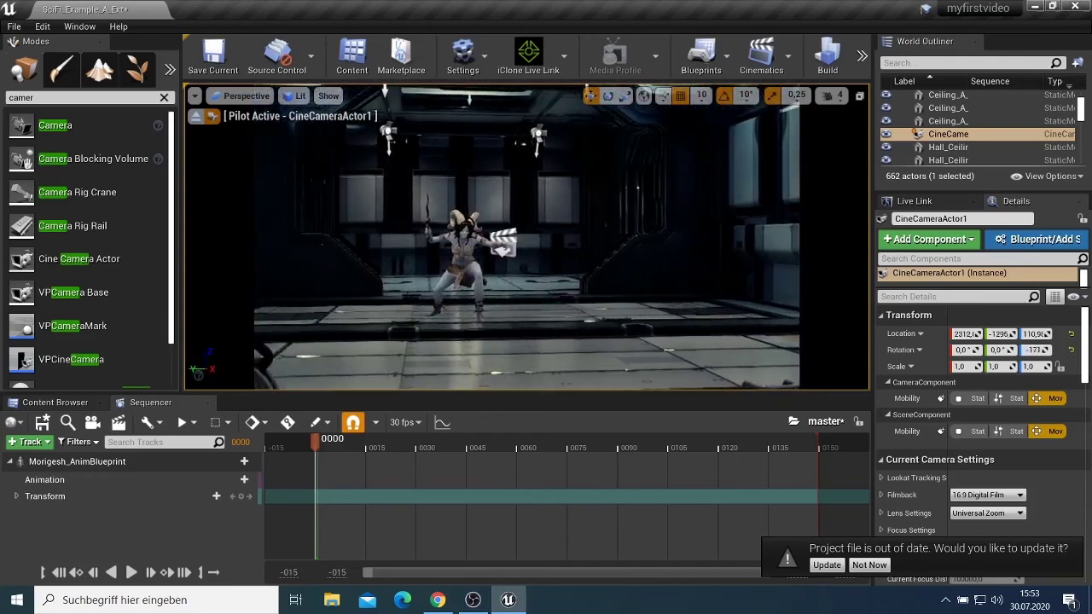
key("Up")
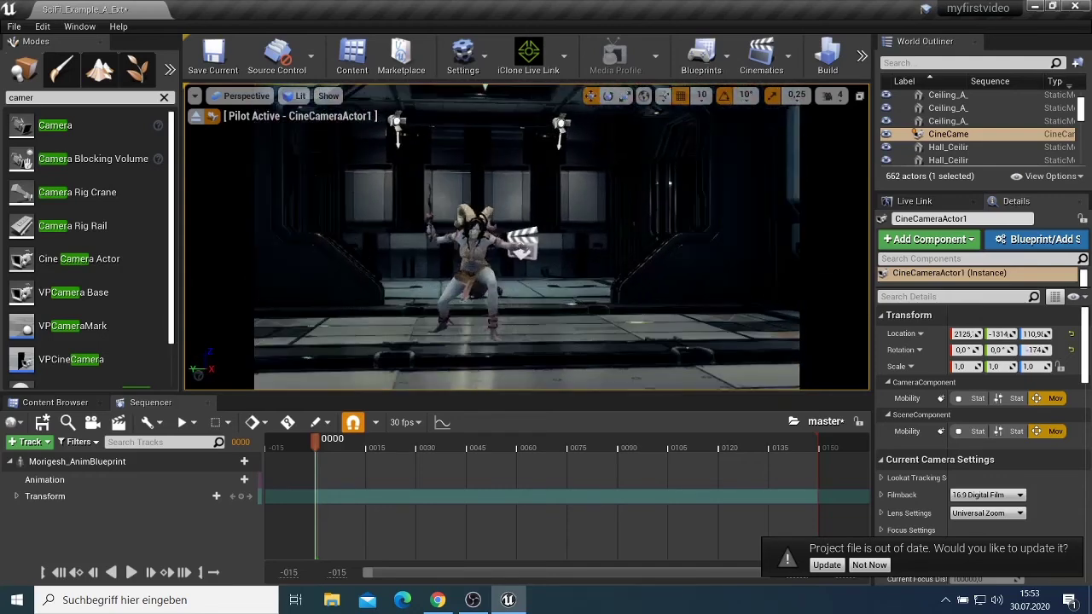
key("Up")
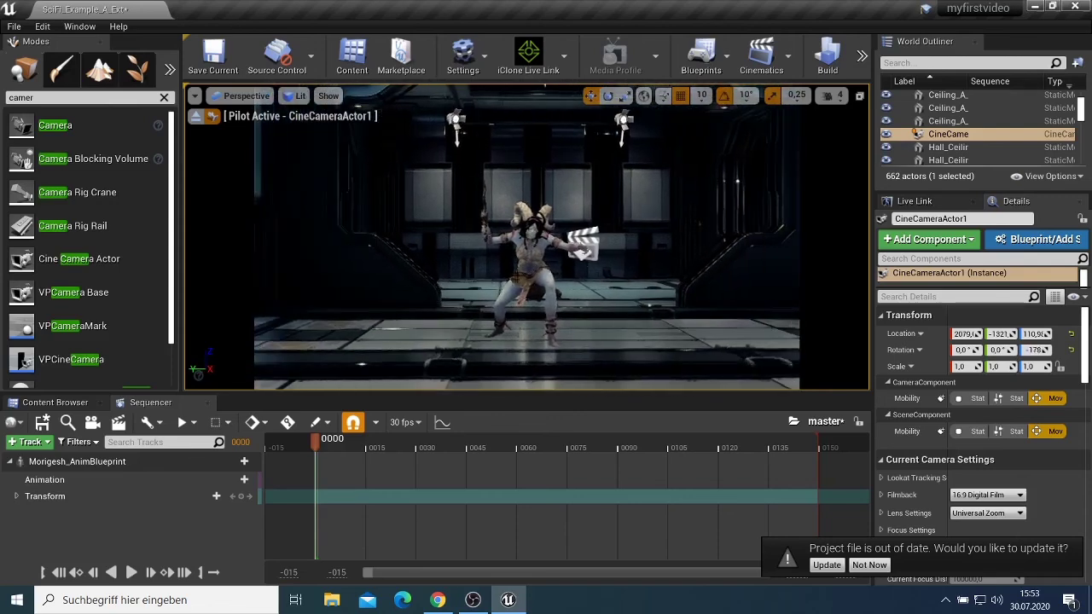
left_click(539, 245)
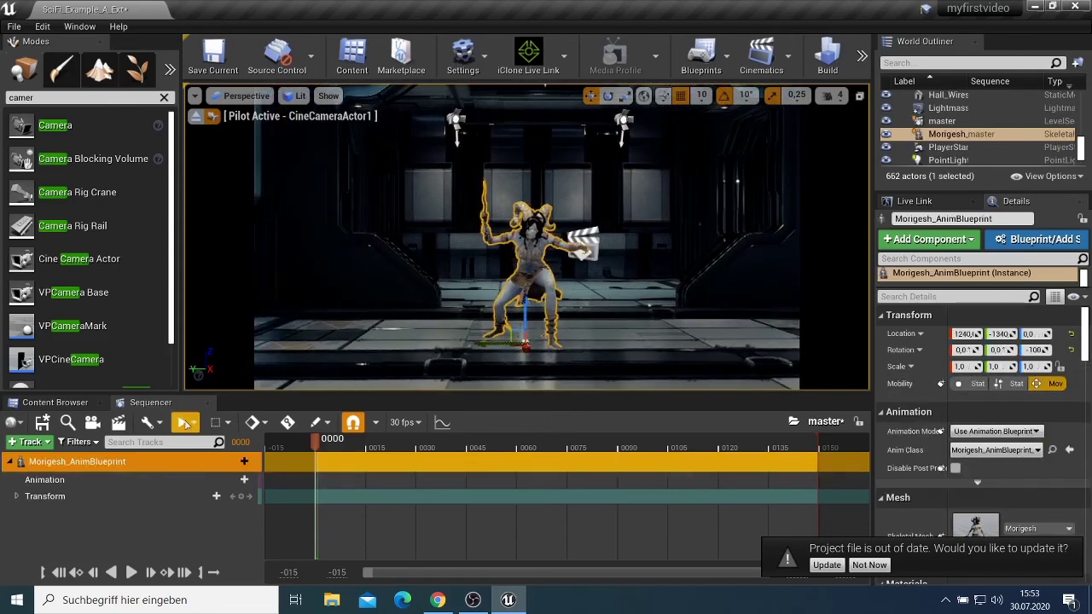
Add Ability_E_Targeting_Start_MSA to Morigesh and move the playhead to frame 28.
left_click(242, 480)
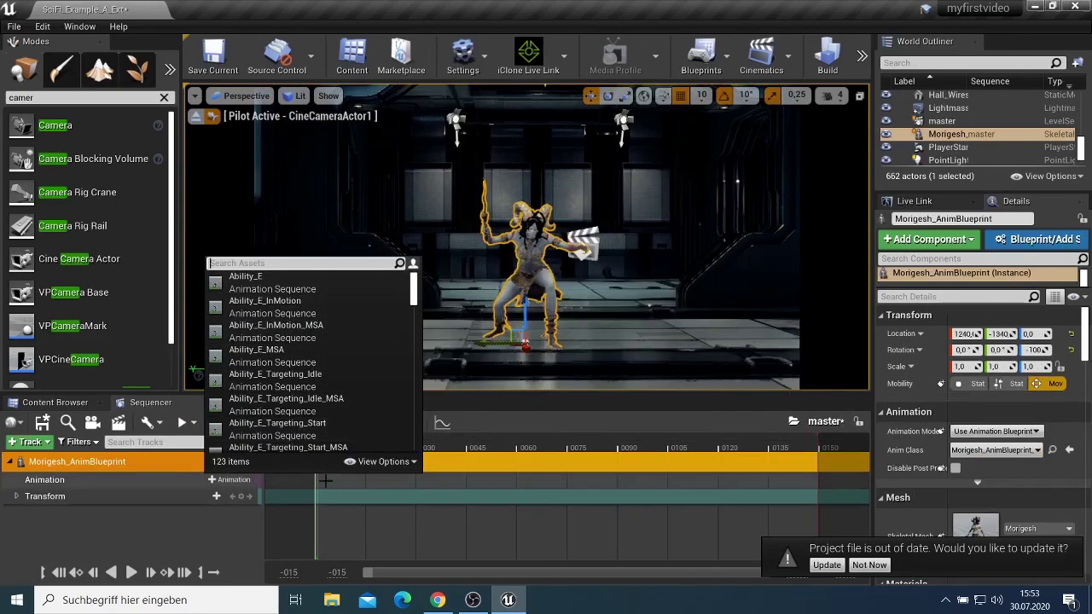
left_click(326, 445)
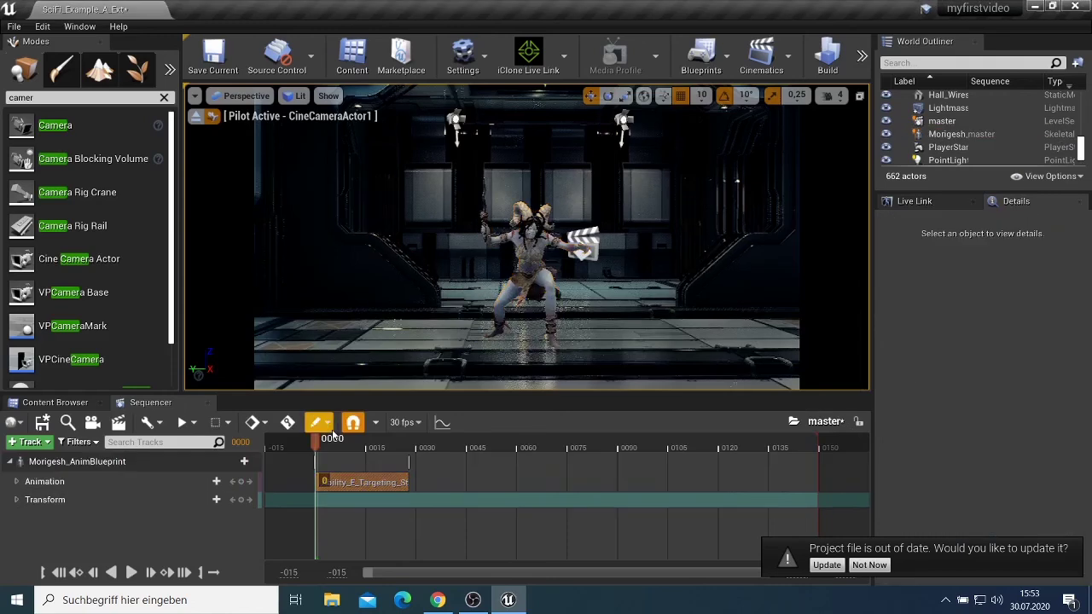
left_click(406, 449)
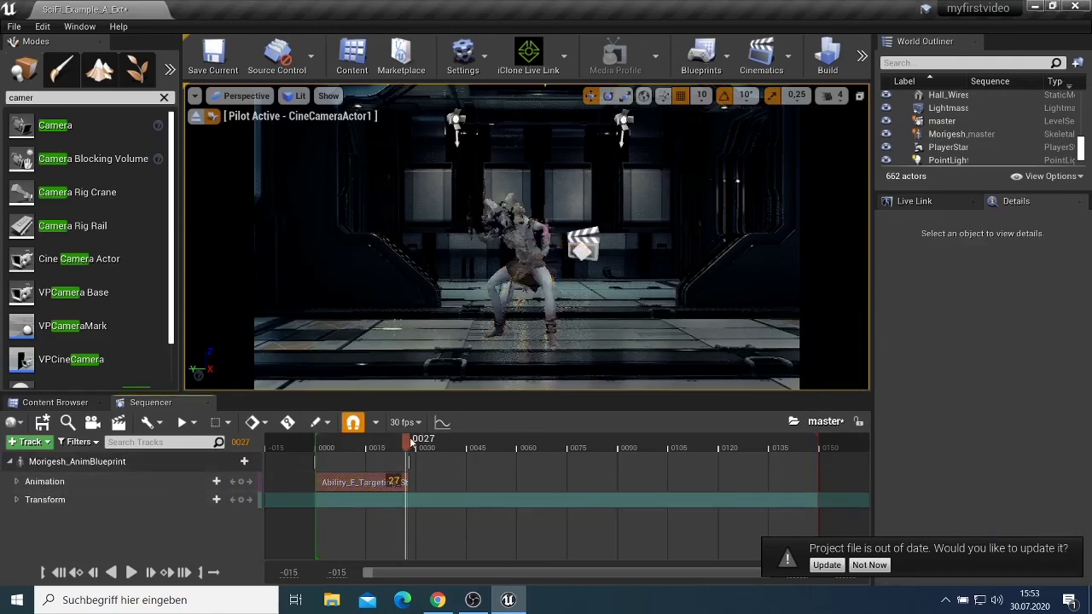
left_click(412, 440)
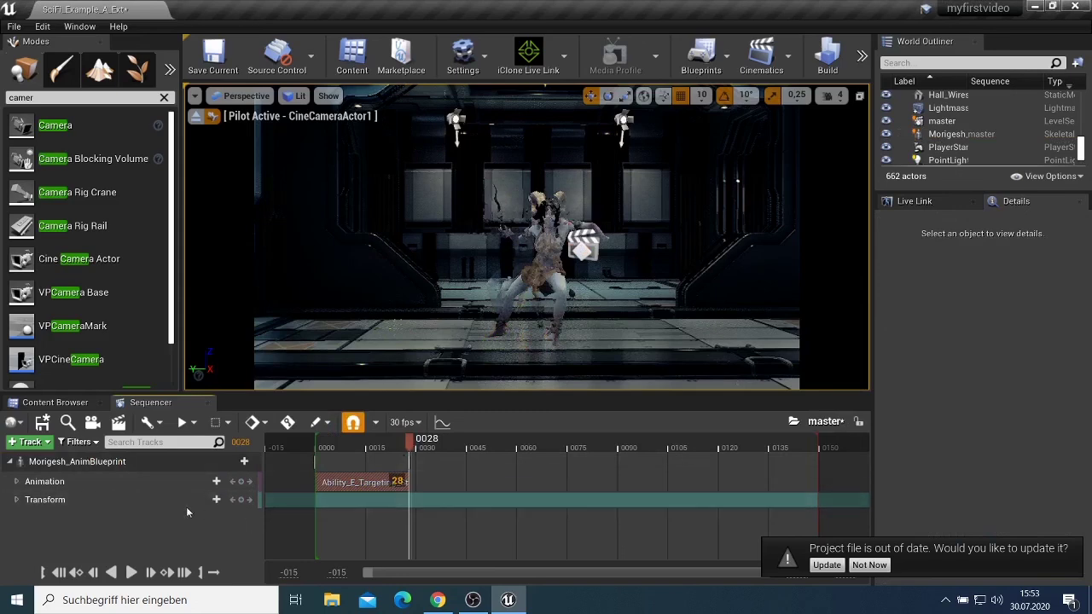
Add Ability_Q_Targeting at frame 28, then return the playhead to frame 0.
left_click(216, 481)
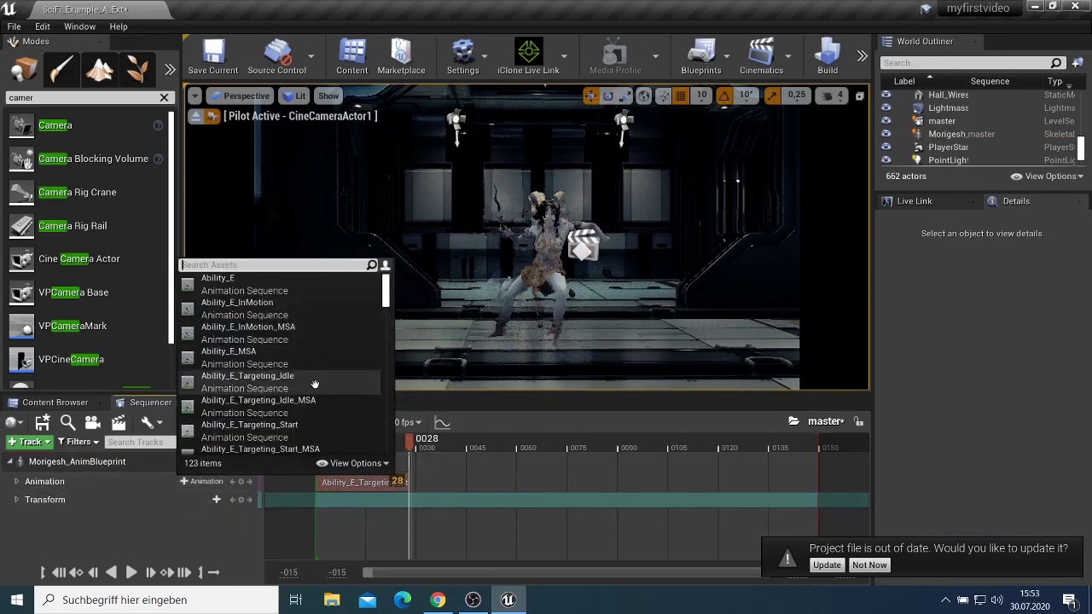
scroll(309, 430, "down", 1)
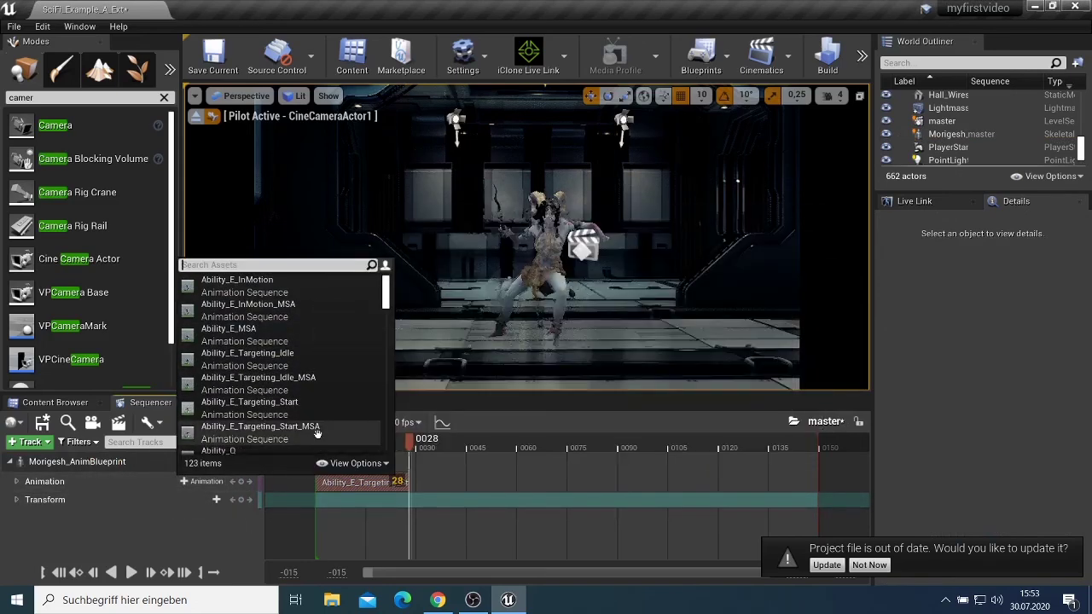
scroll(318, 426, "down", 3)
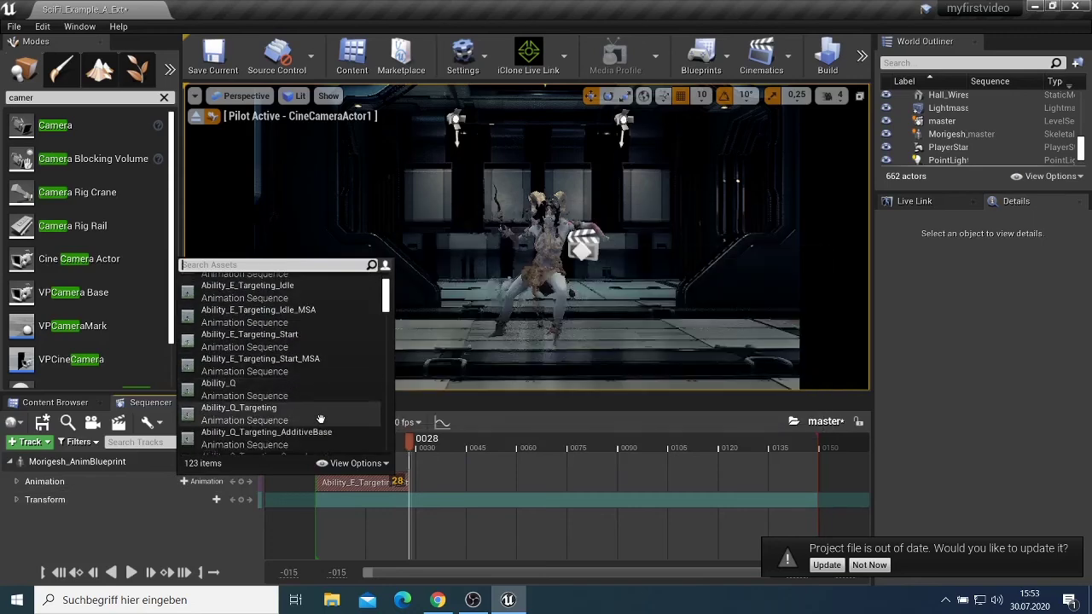
left_click(320, 415)
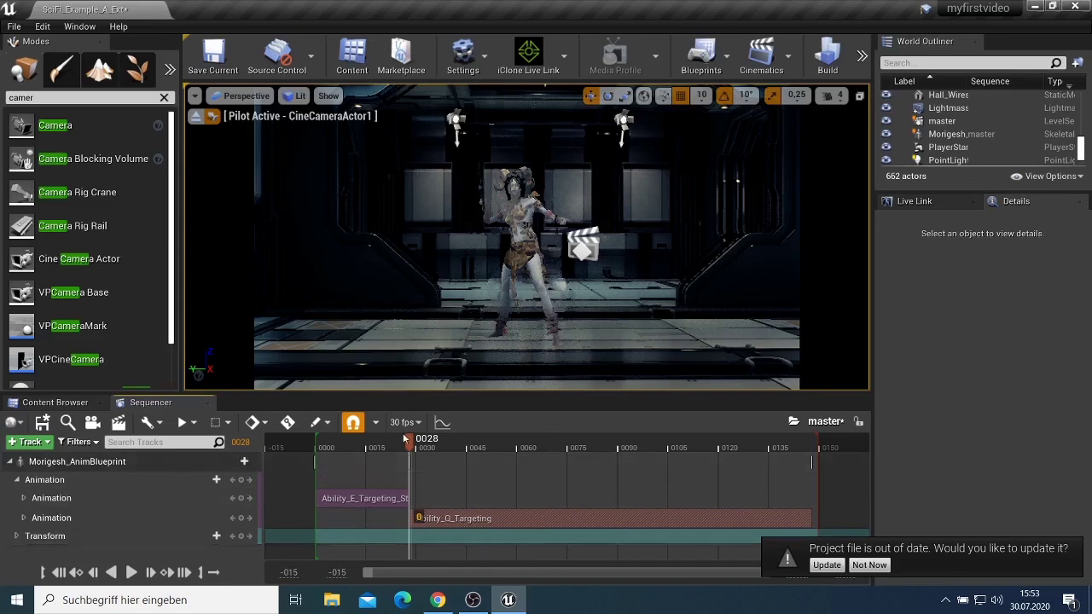
left_click(314, 461)
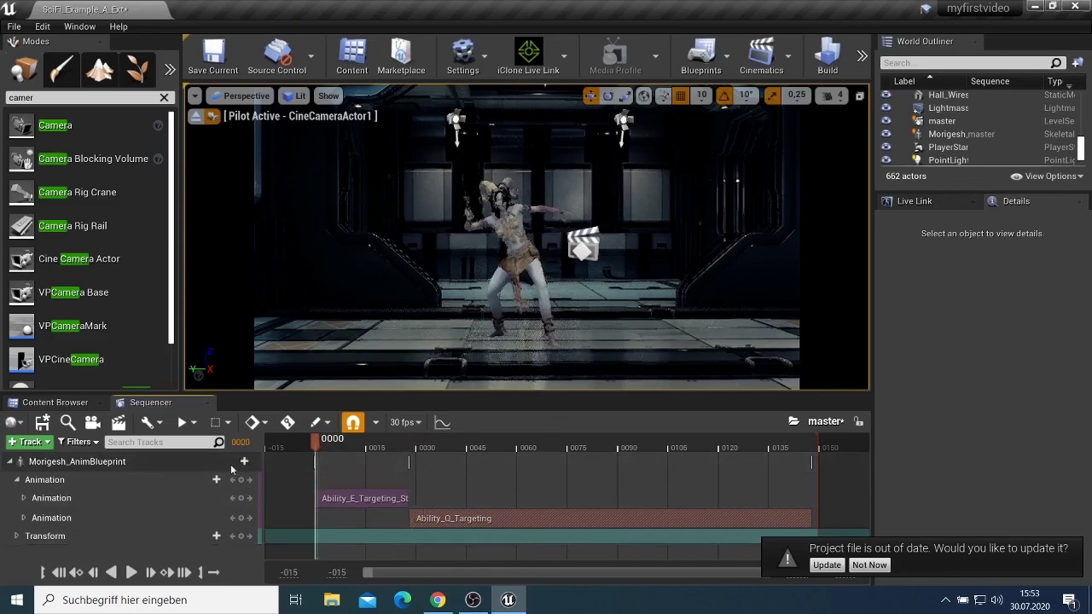
Play the master sequence, reframe the camera to show more corridor, and scrub to frame 144.
left_click(131, 572)
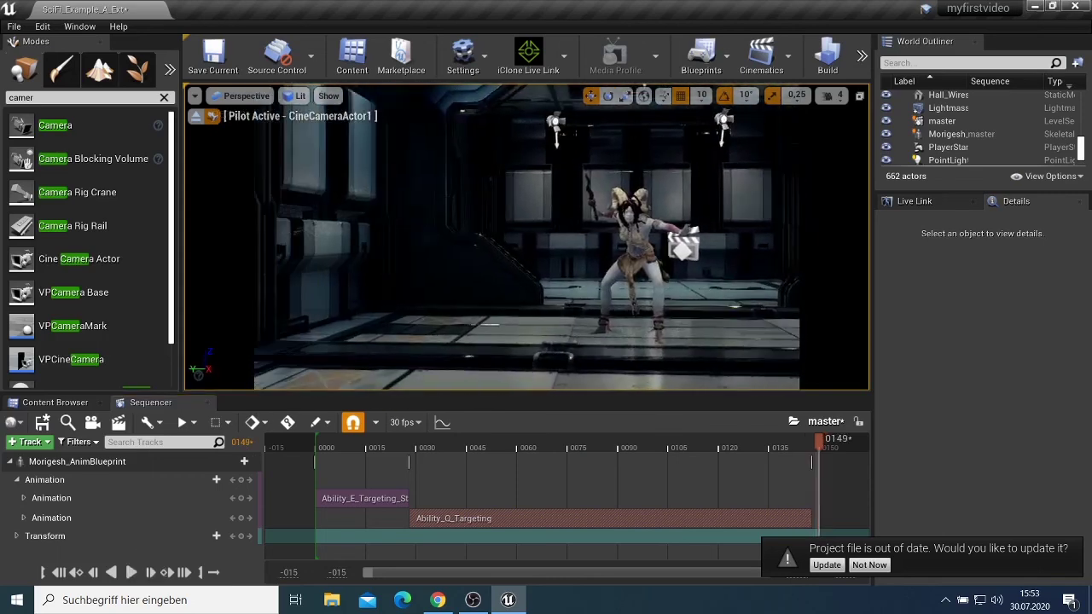
scroll(409, 302, "up", 5)
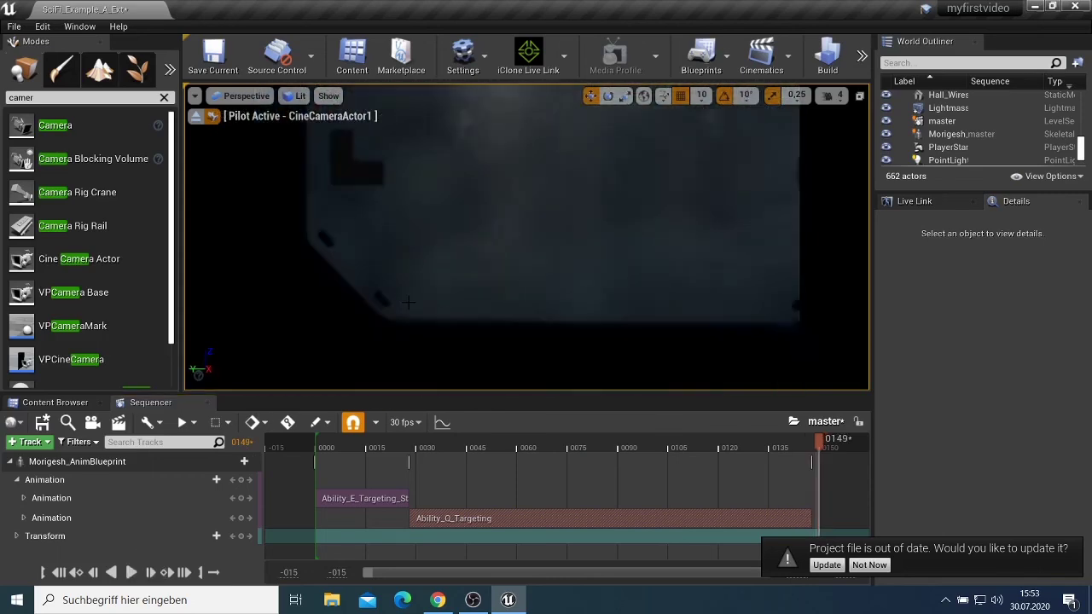
scroll(409, 302, "down", 5)
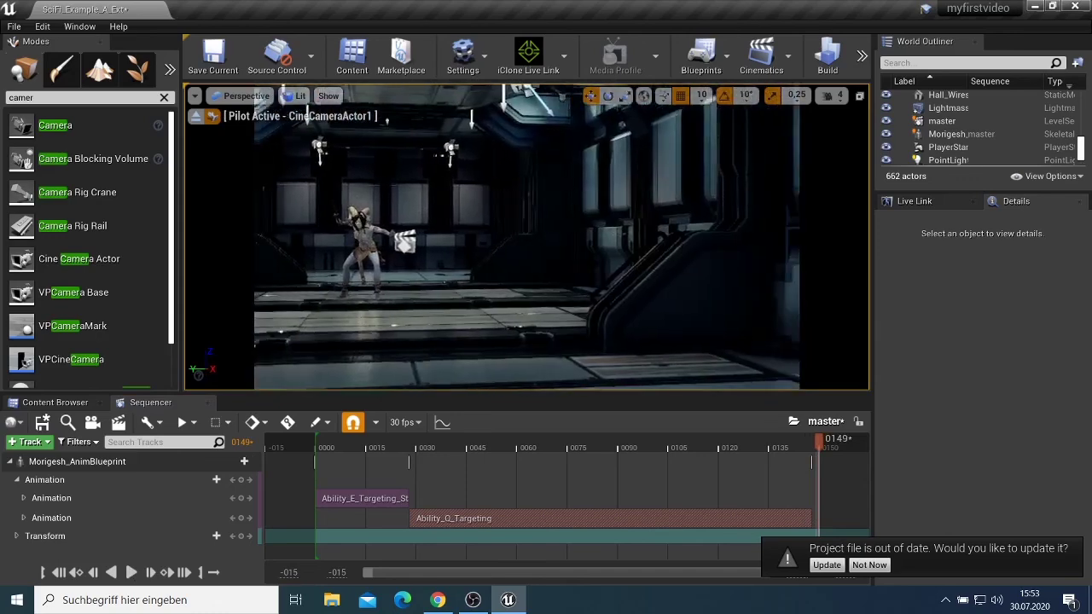
right_click_drag(408, 302, 270, 302)
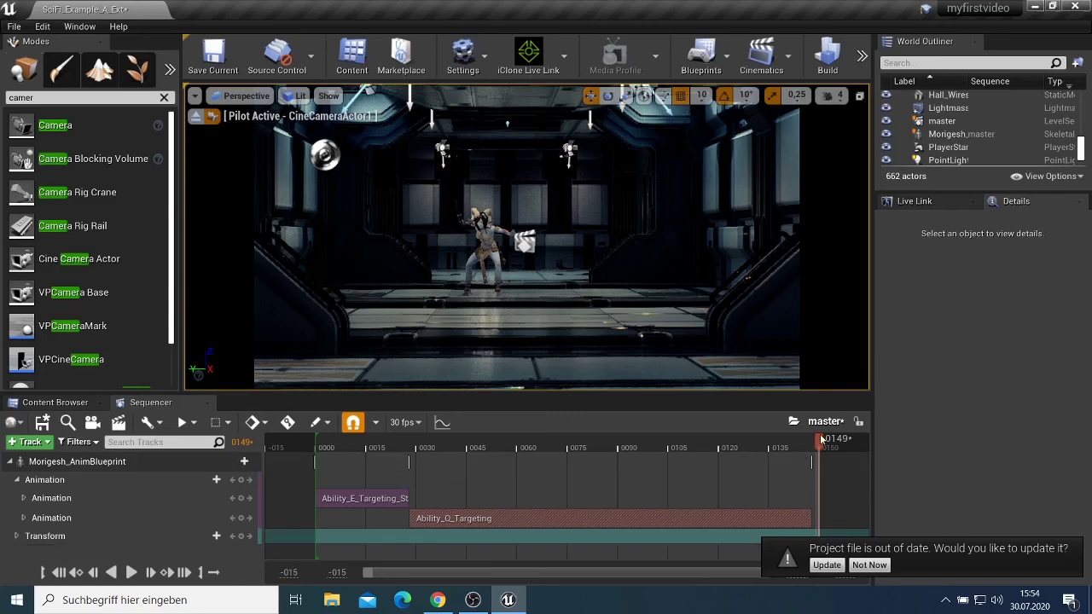
left_click_drag(820, 439, 800, 445)
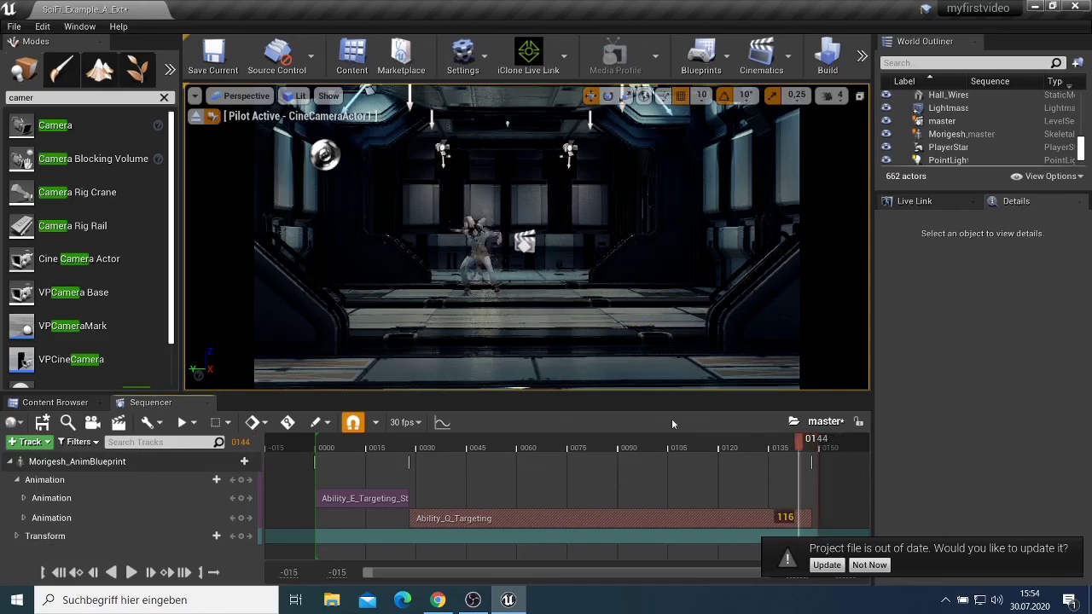